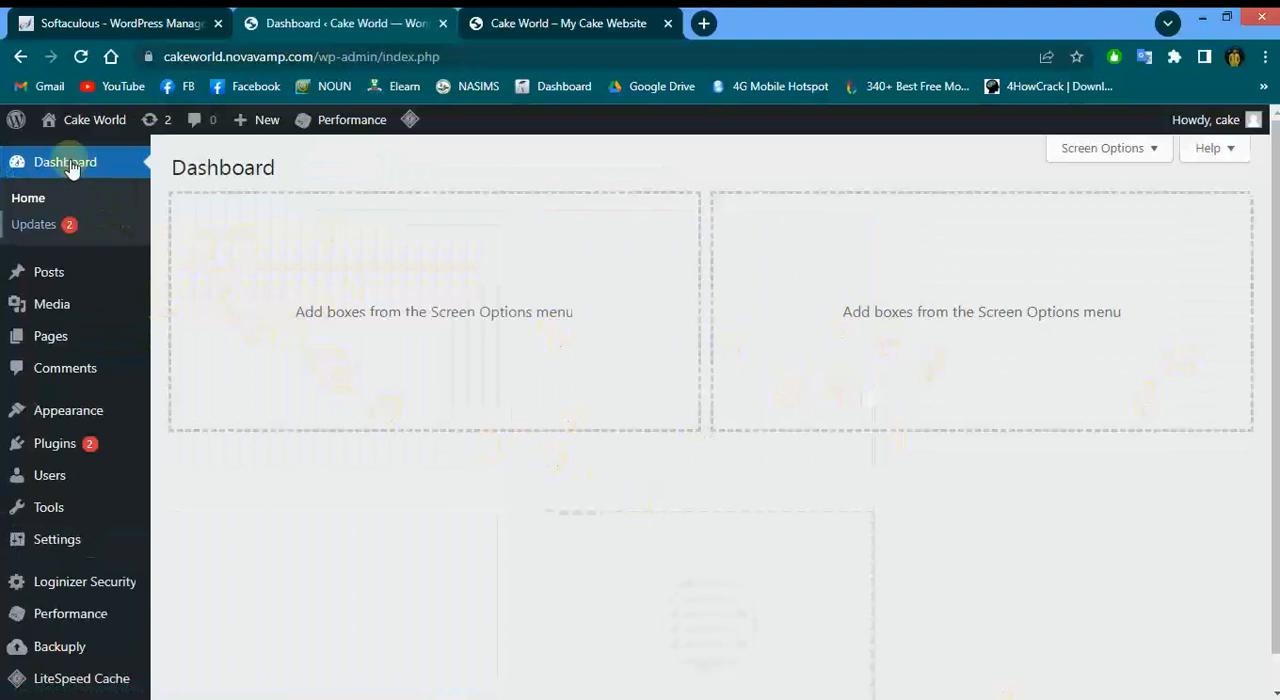
Open Add Themes from the Themes page and search the theme directory for "ocean"
mouse_move(50, 420)
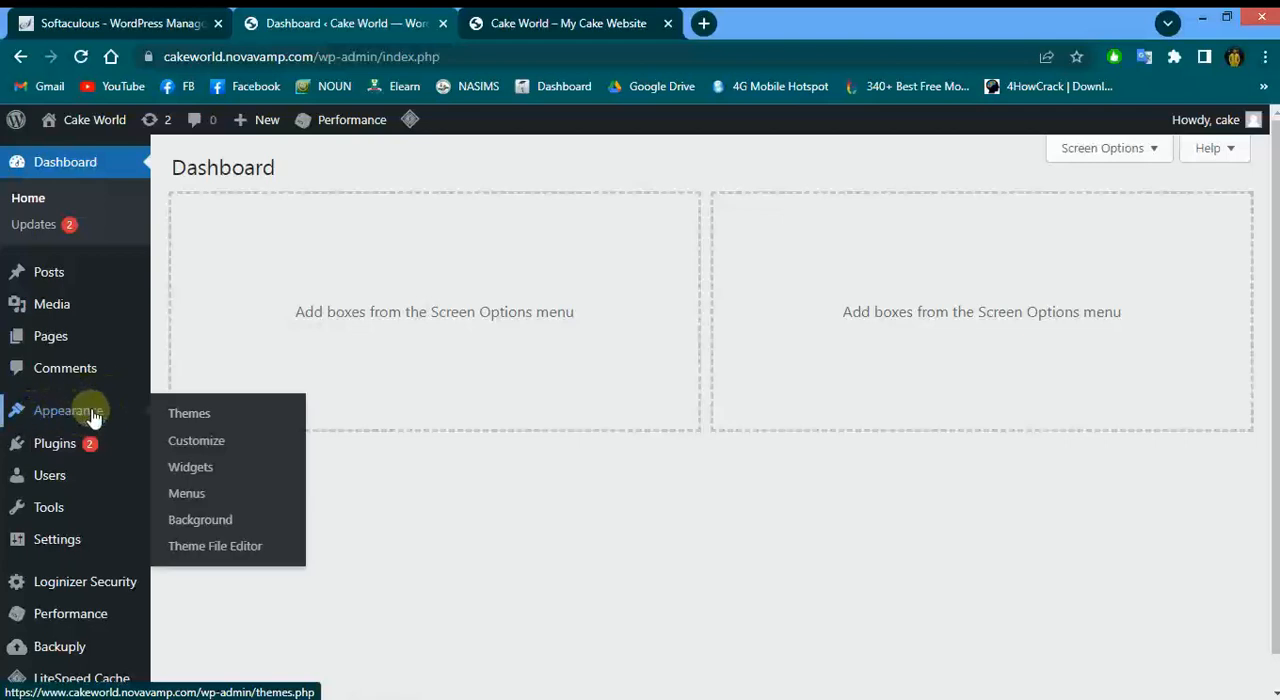
left_click(202, 423)
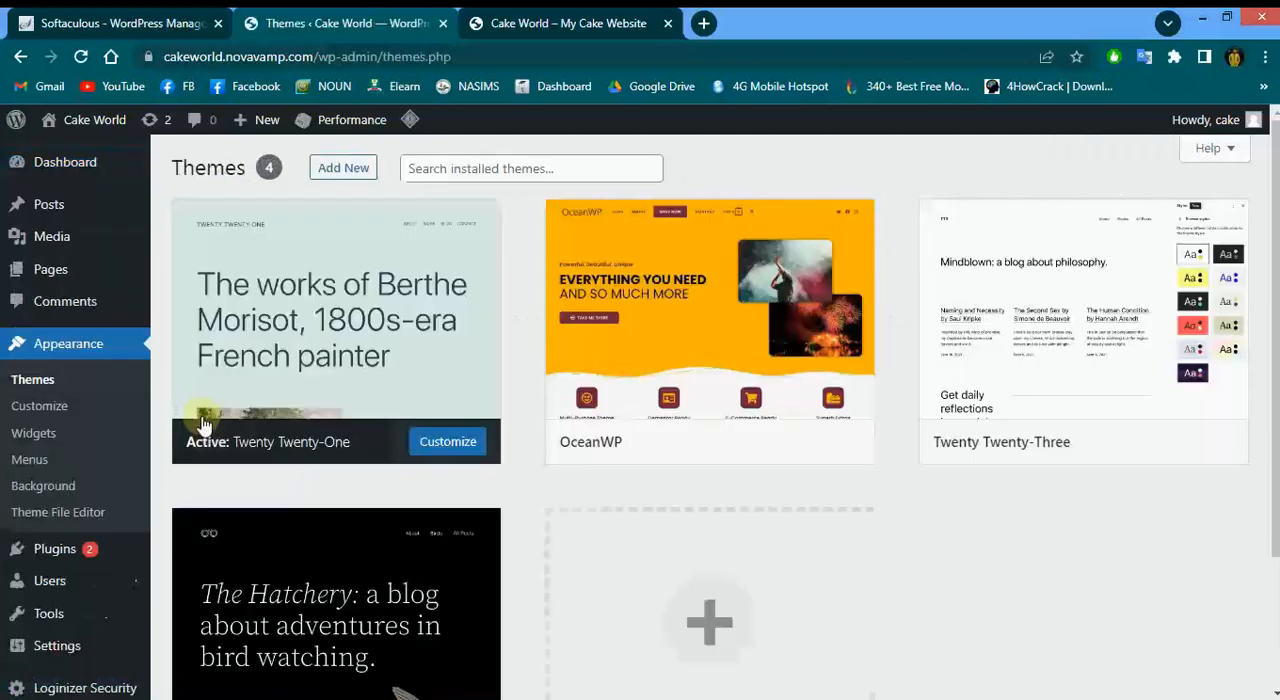
left_click(344, 176)
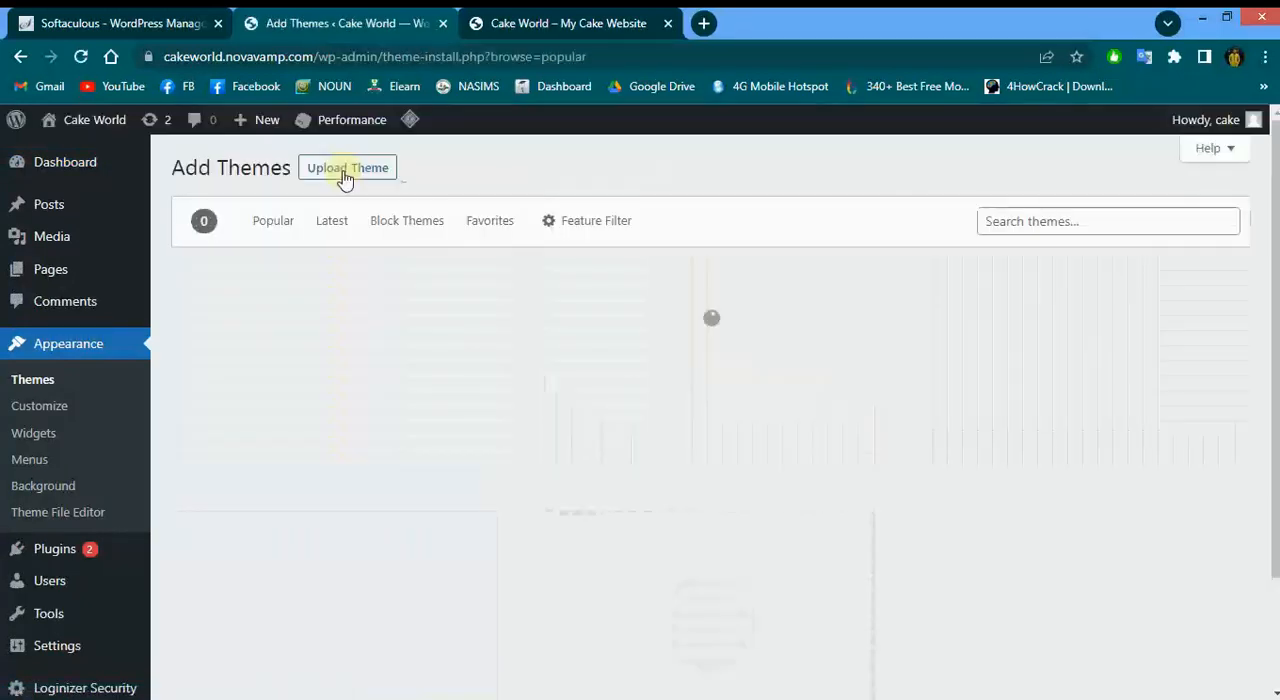
left_click(1032, 217)
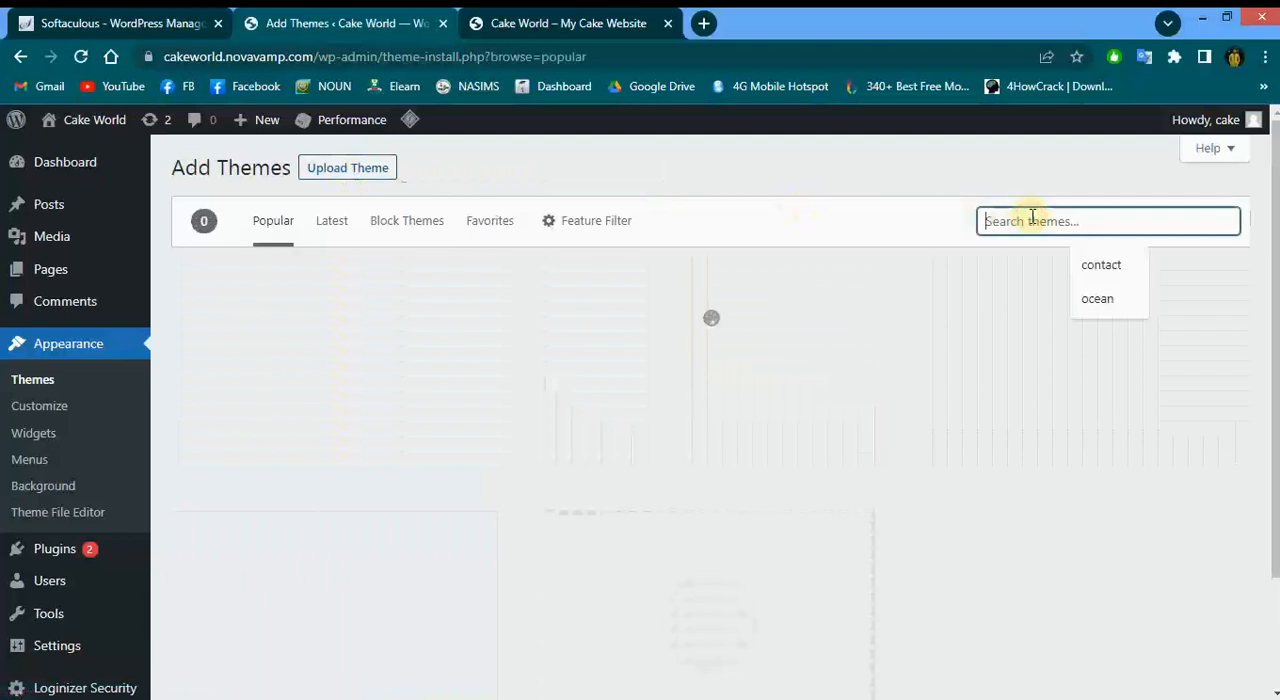
left_click(1086, 292)
mouse_move(158, 699)
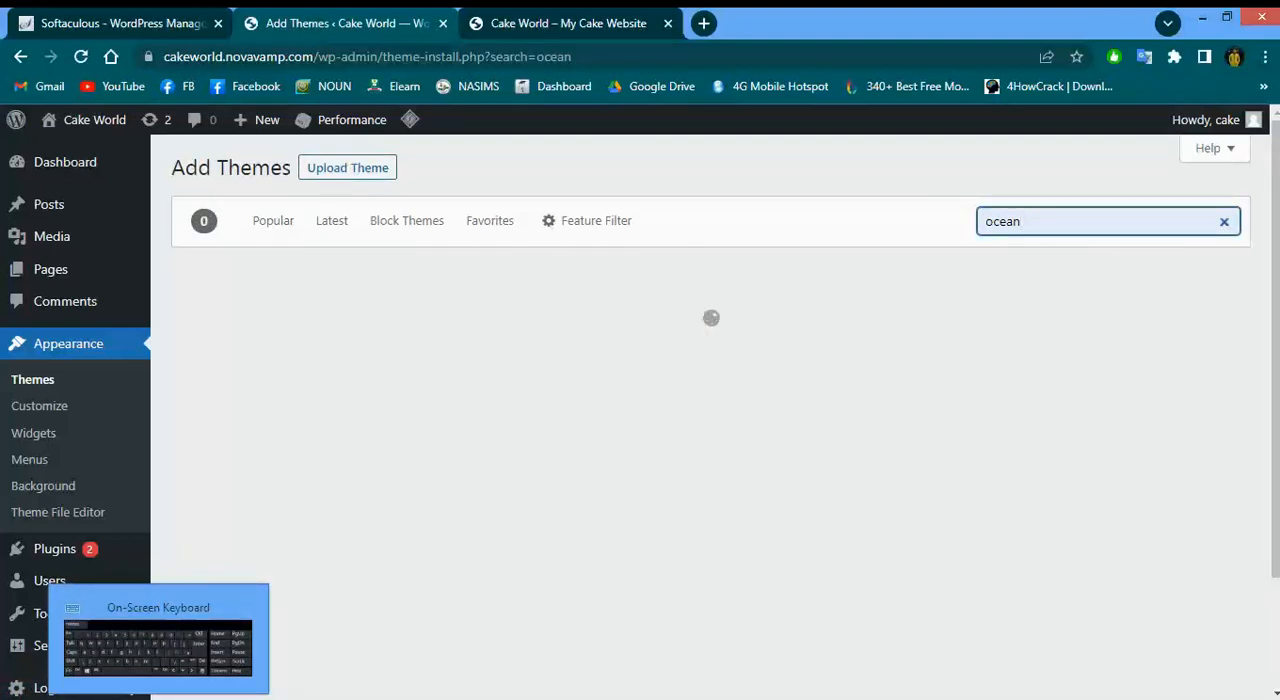
left_click(158, 699)
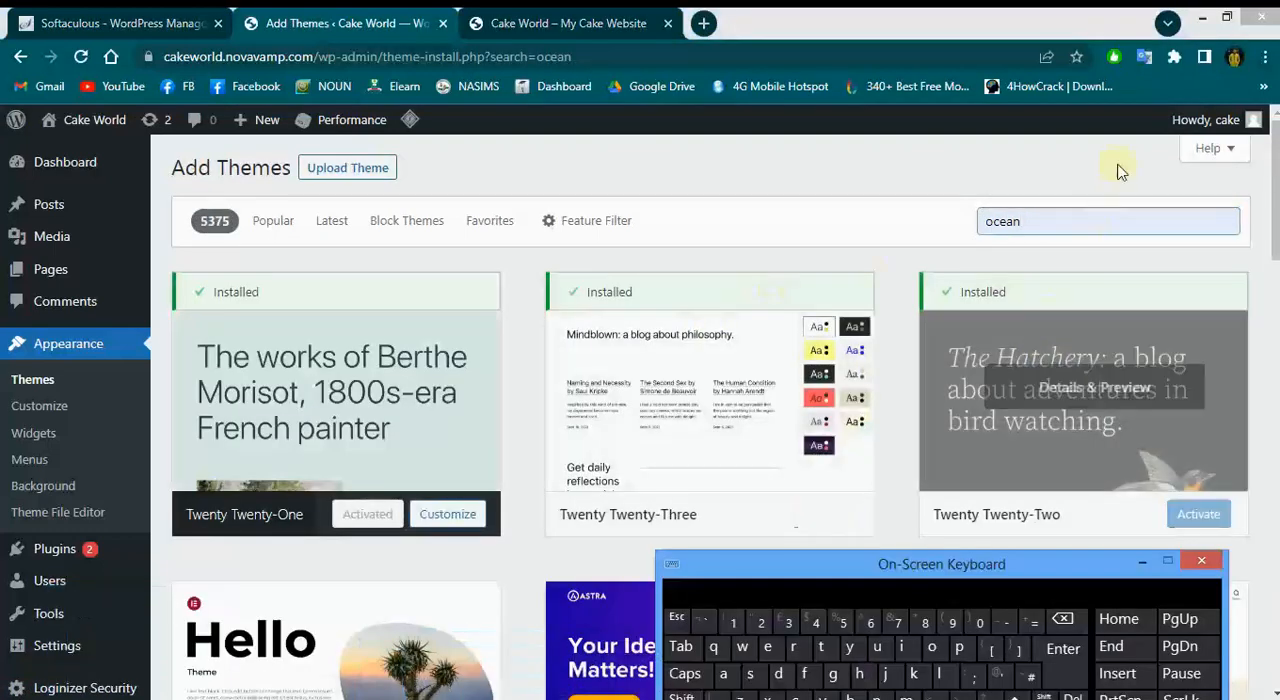
left_click(1070, 218)
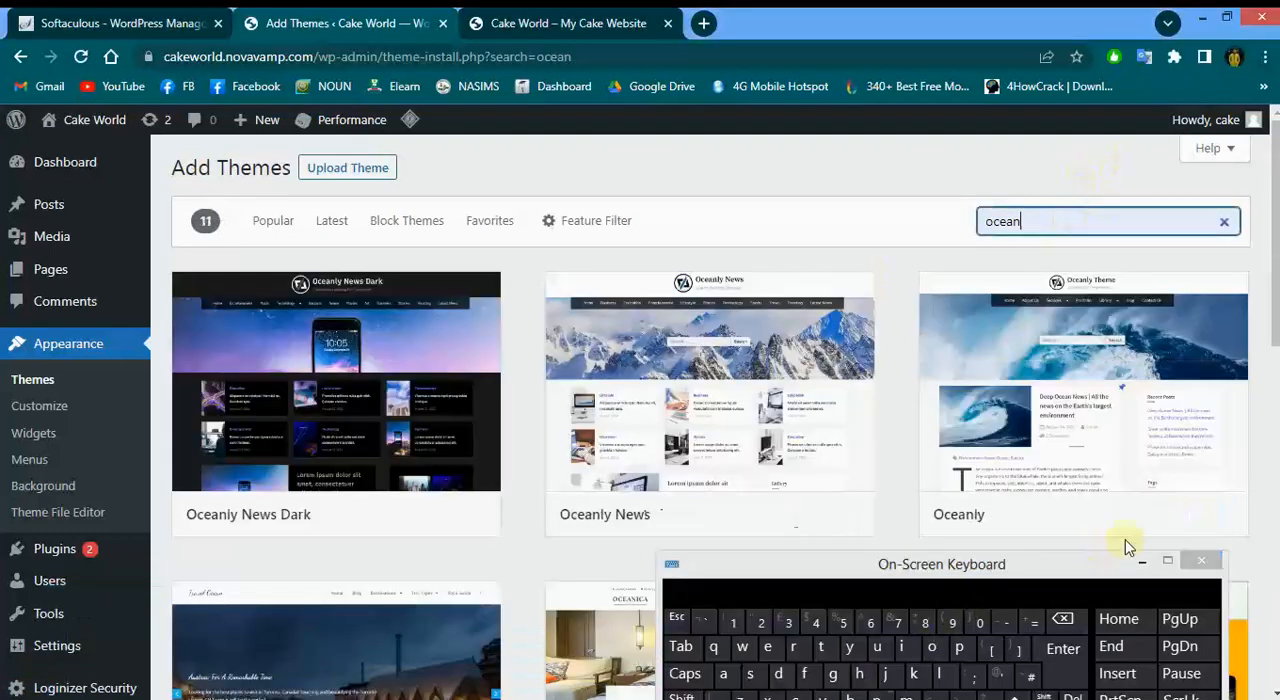
left_click(1140, 560)
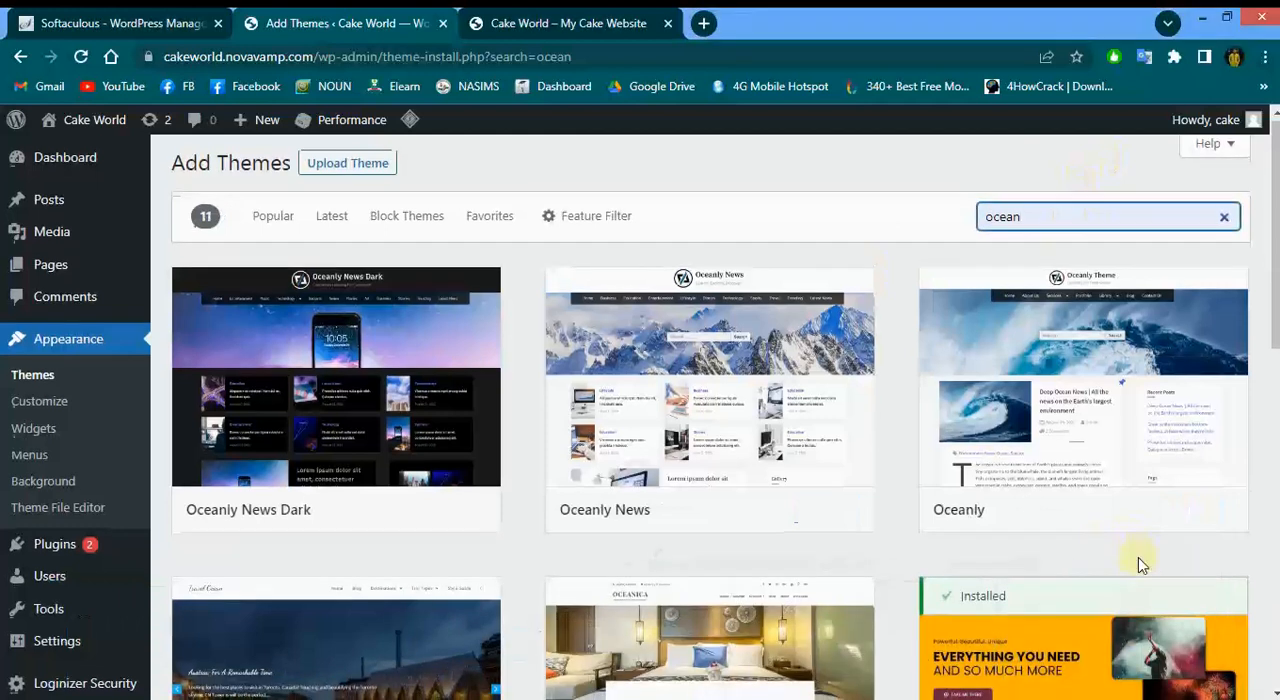
Activate the installed OceanWP theme from the search results
scroll(1138, 565, "down", 3)
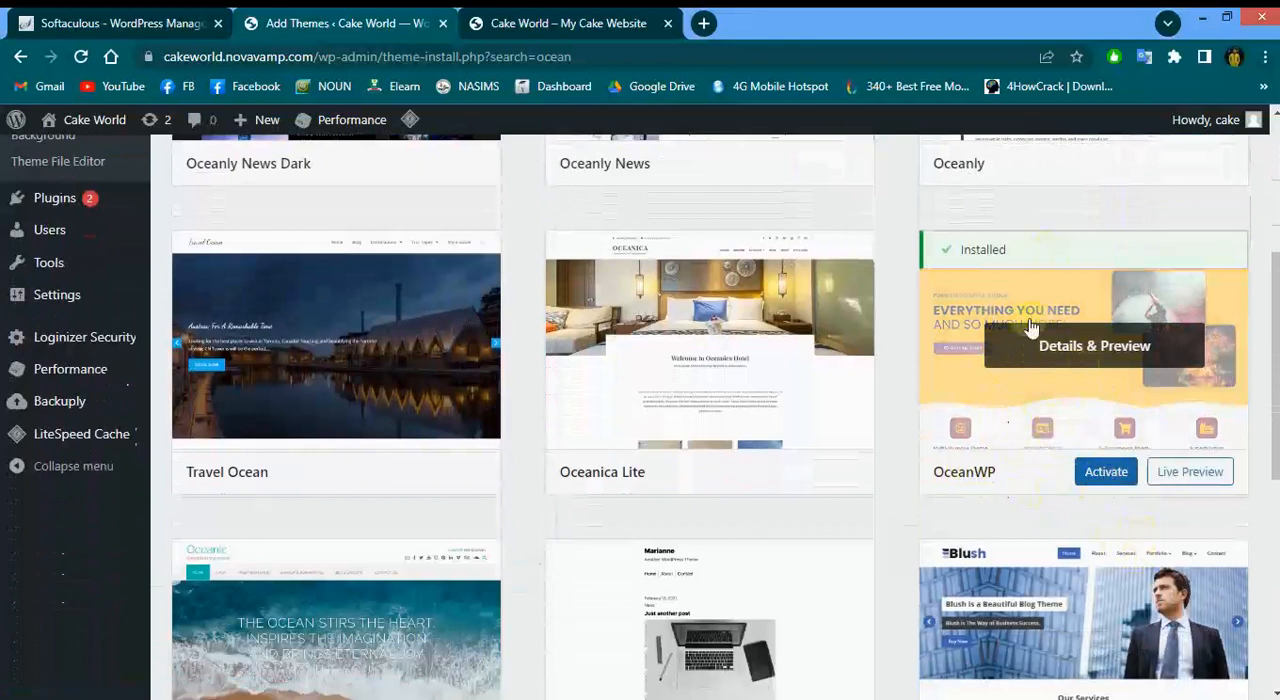
left_click(1107, 475)
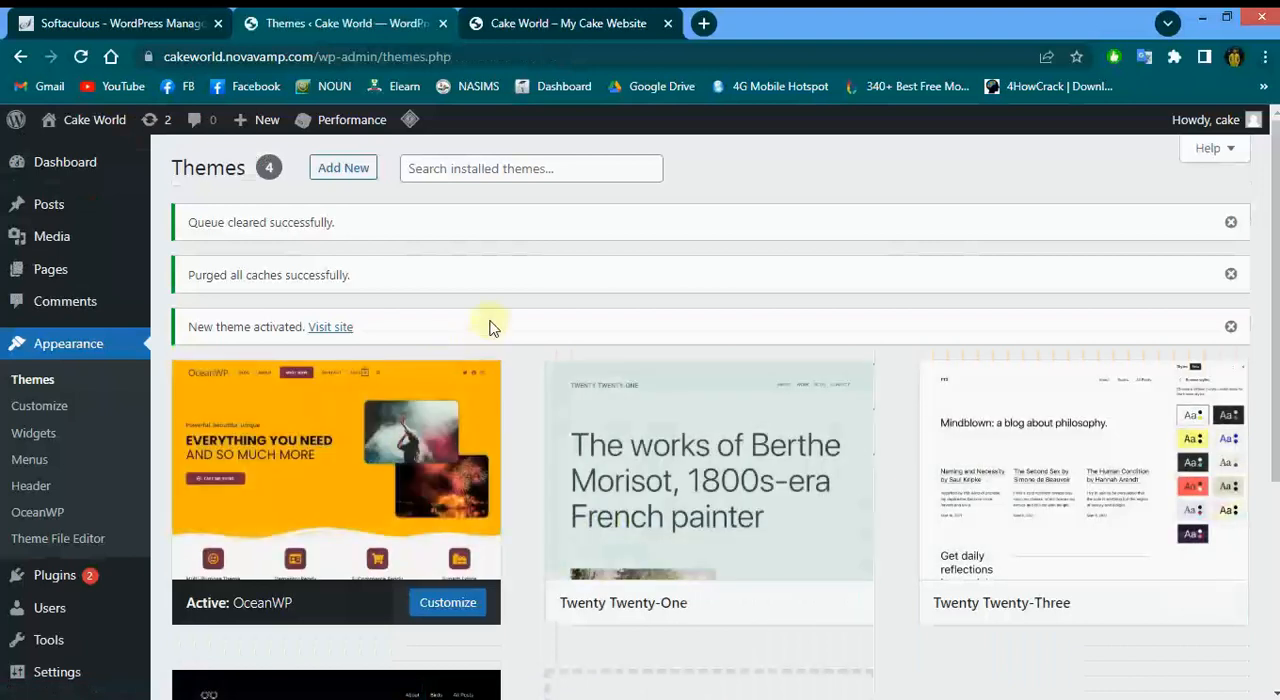
Open General Settings and examine the site title, tagline and site address URLs
left_click(437, 614)
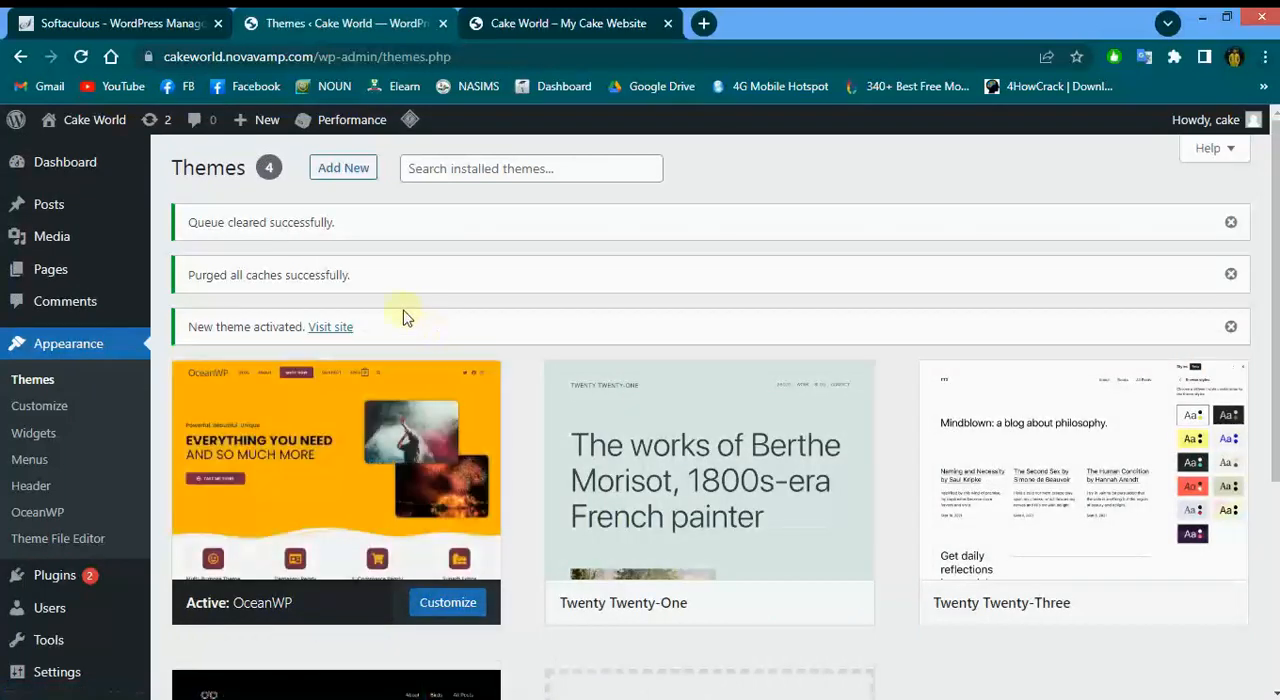
mouse_move(70, 252)
scroll(70, 252, "down", 3)
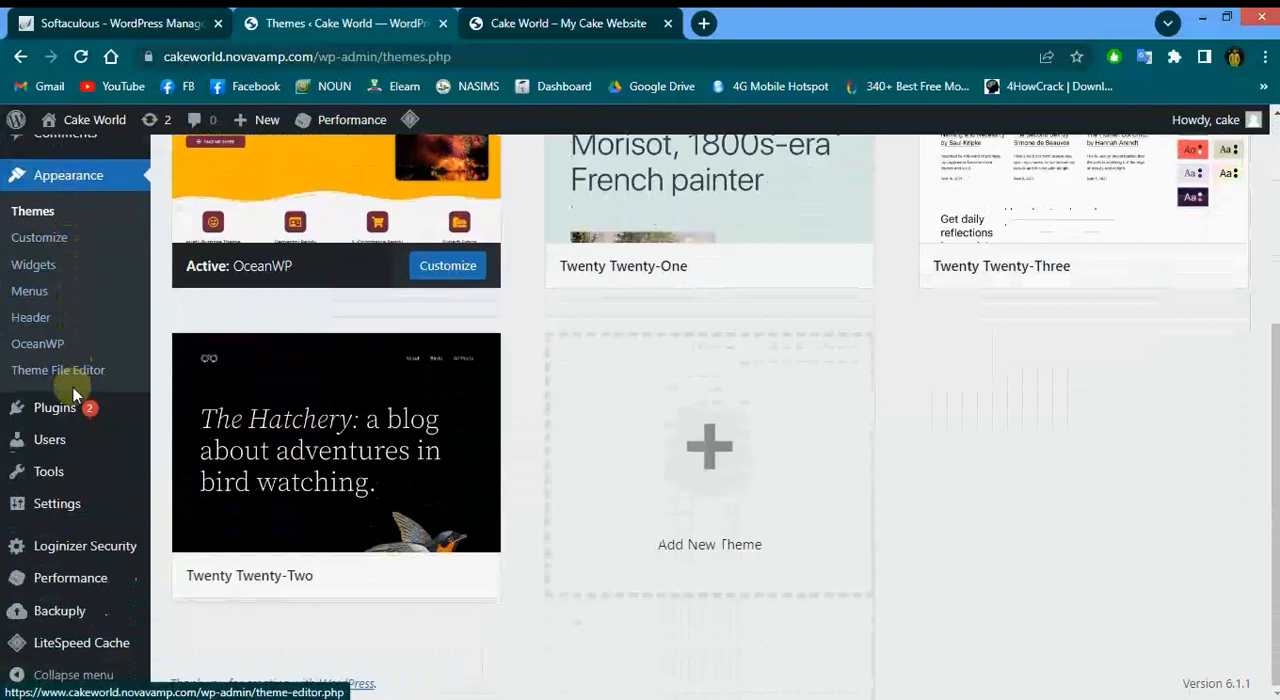
mouse_move(64, 518)
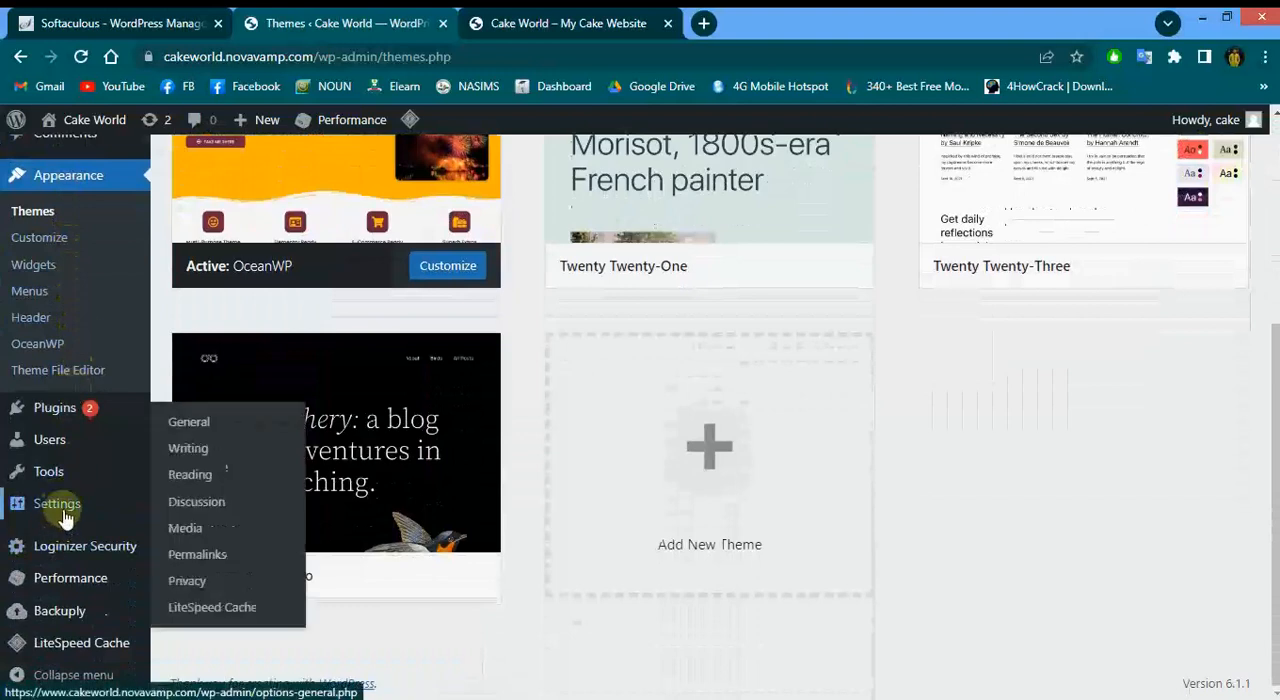
left_click(190, 423)
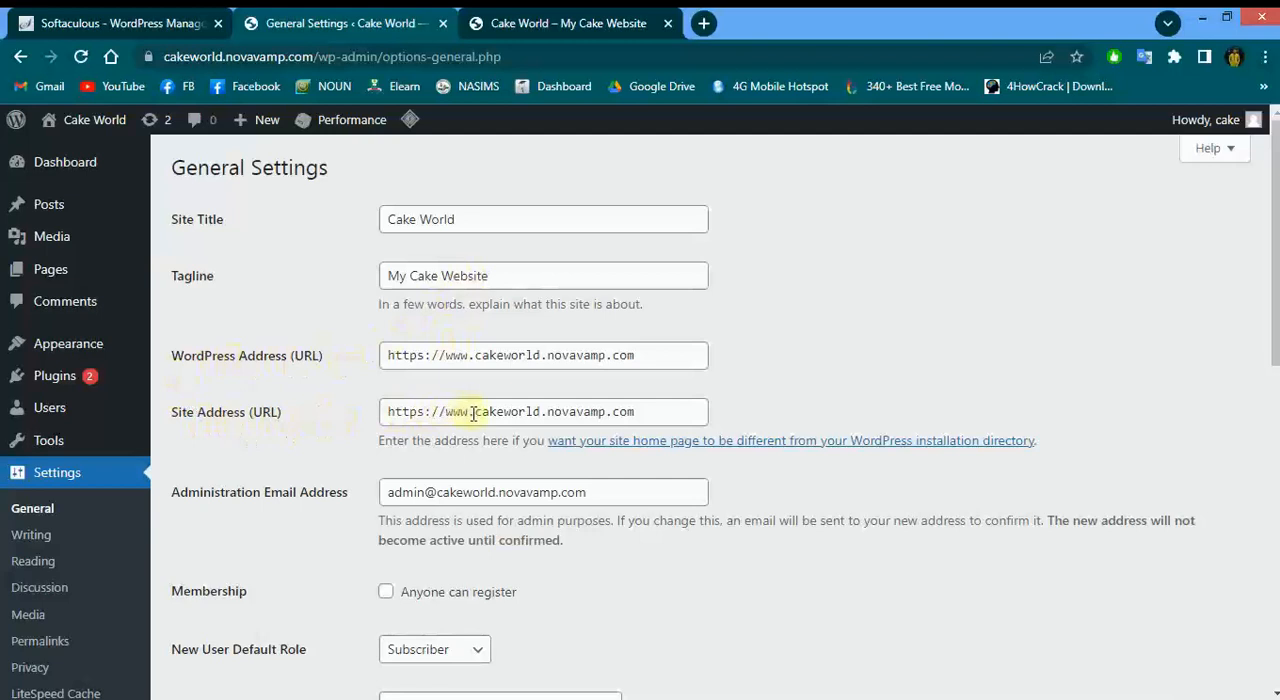
left_click_drag(473, 414, 441, 414)
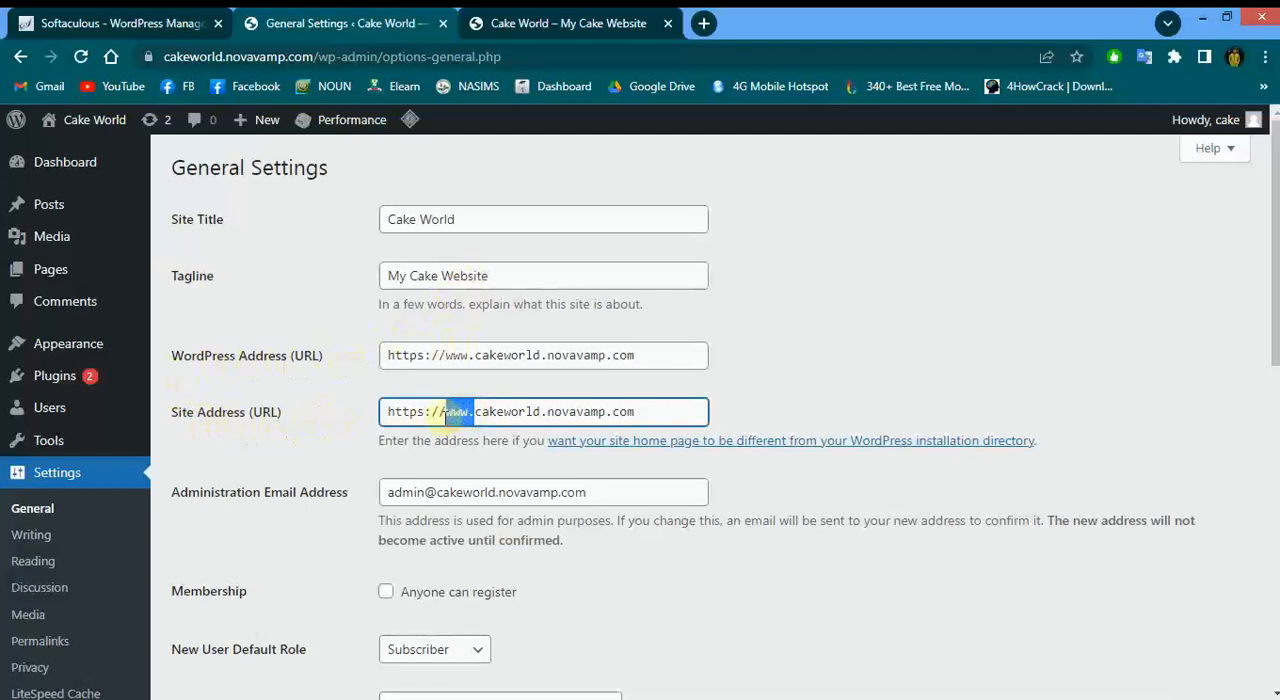
left_click(455, 412)
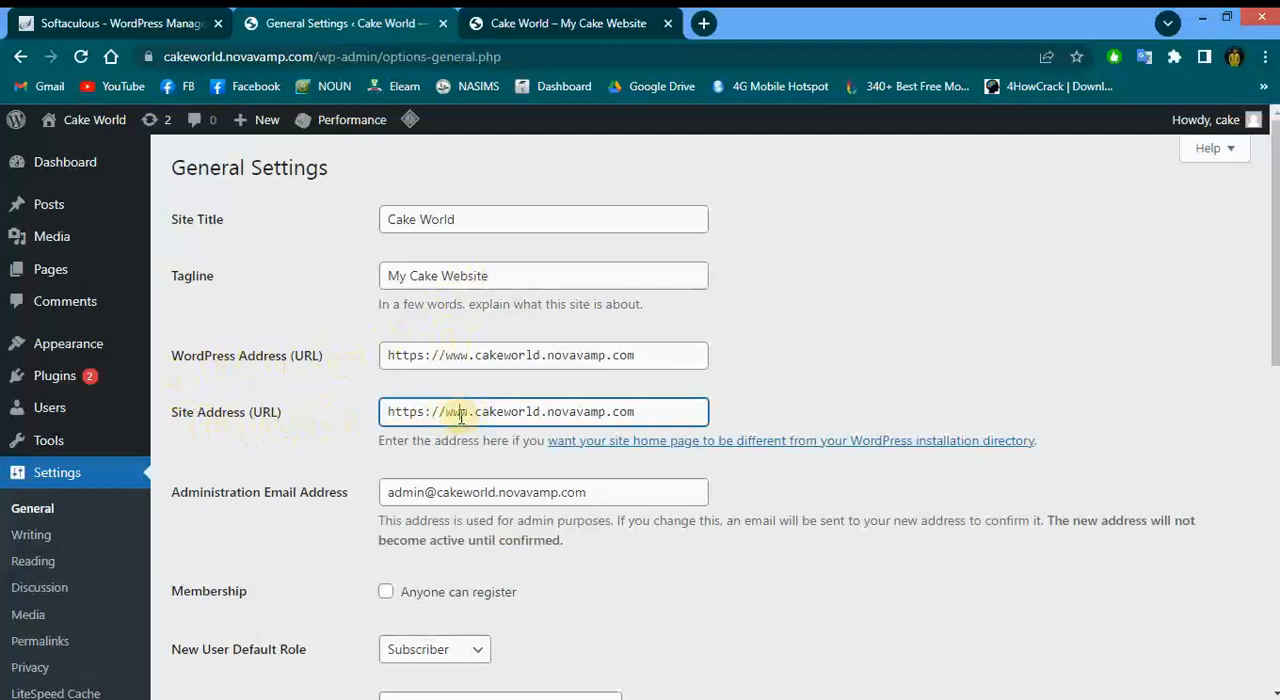
scroll(339, 436, "down", 5)
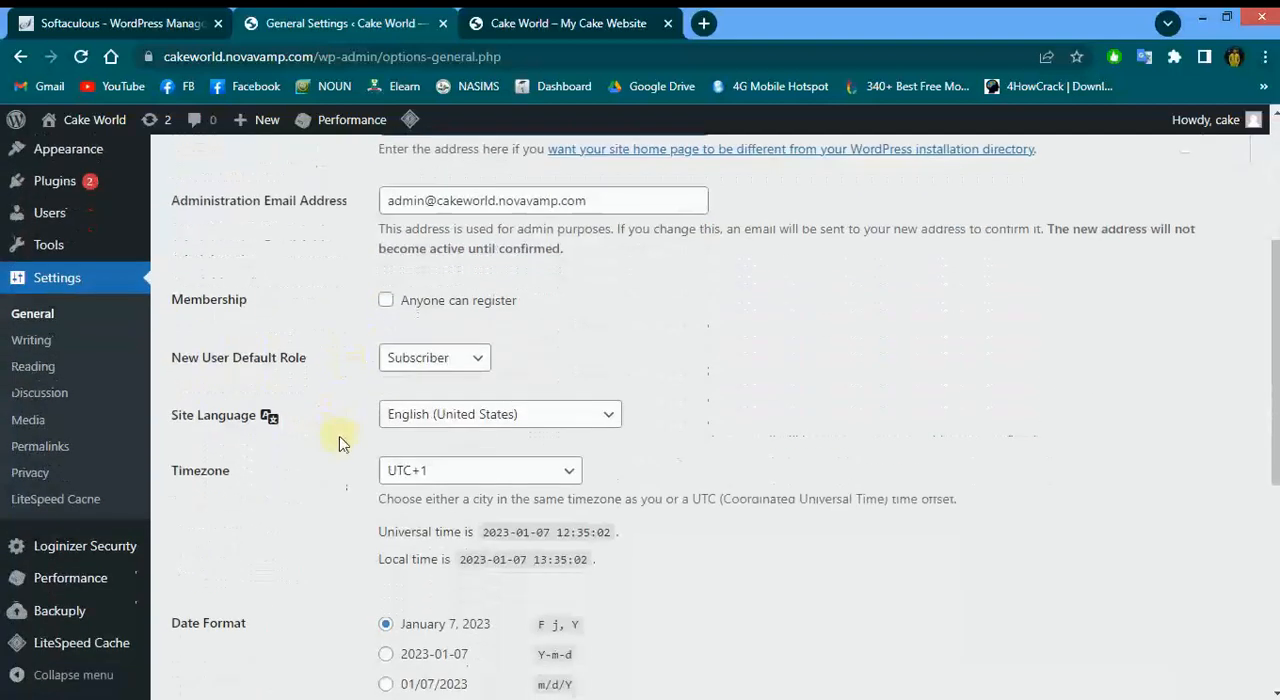
scroll(339, 436, "up", 4)
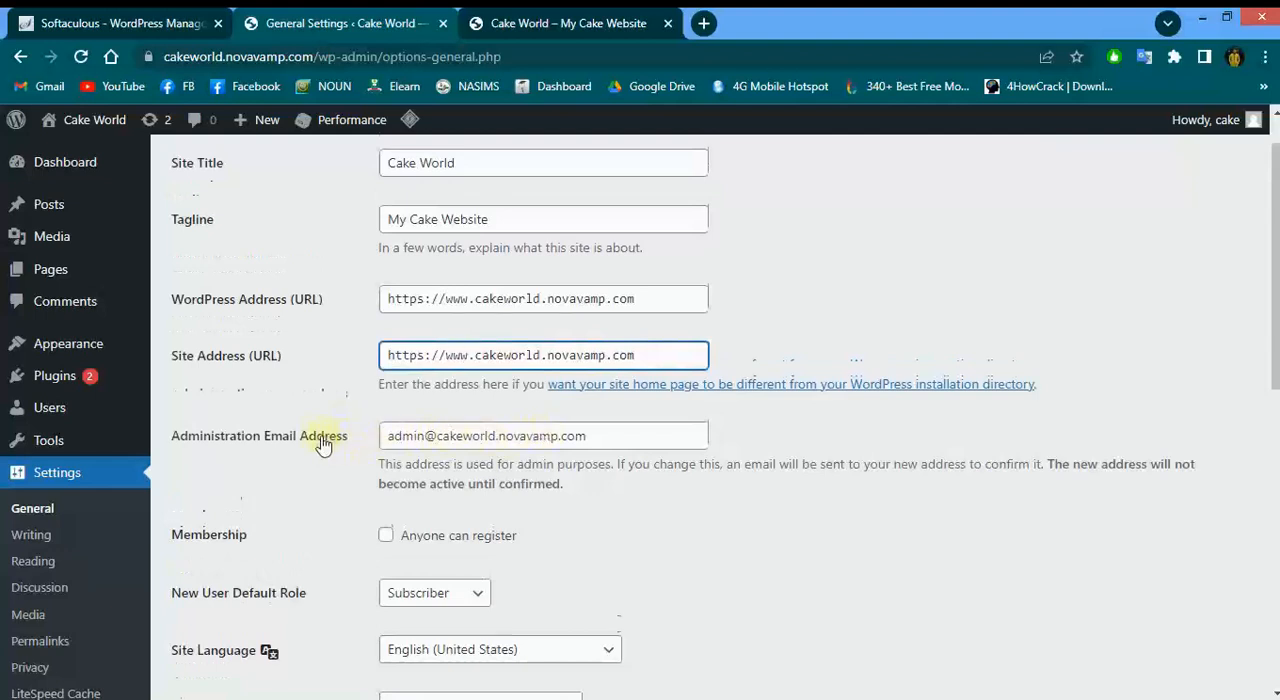
scroll(359, 435, "down", 4)
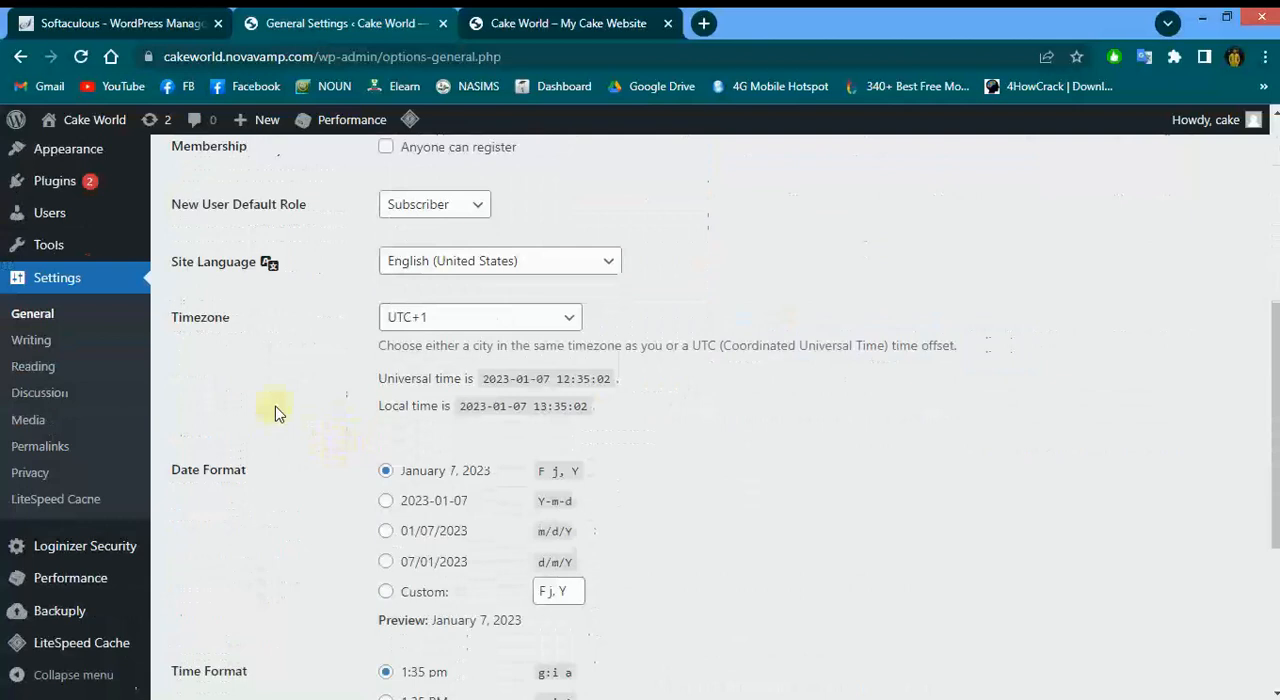
Keep the timezone at UTC+1 and review the date format, time format and week start options
left_click(451, 318)
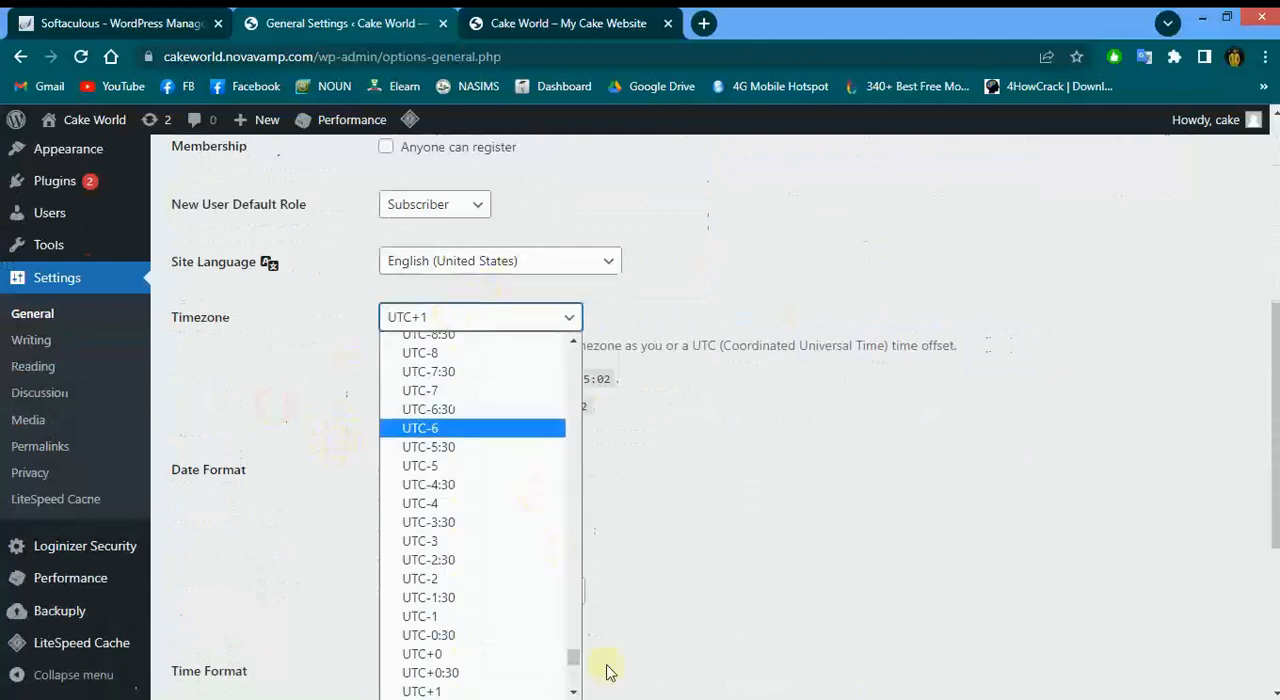
left_click(462, 691)
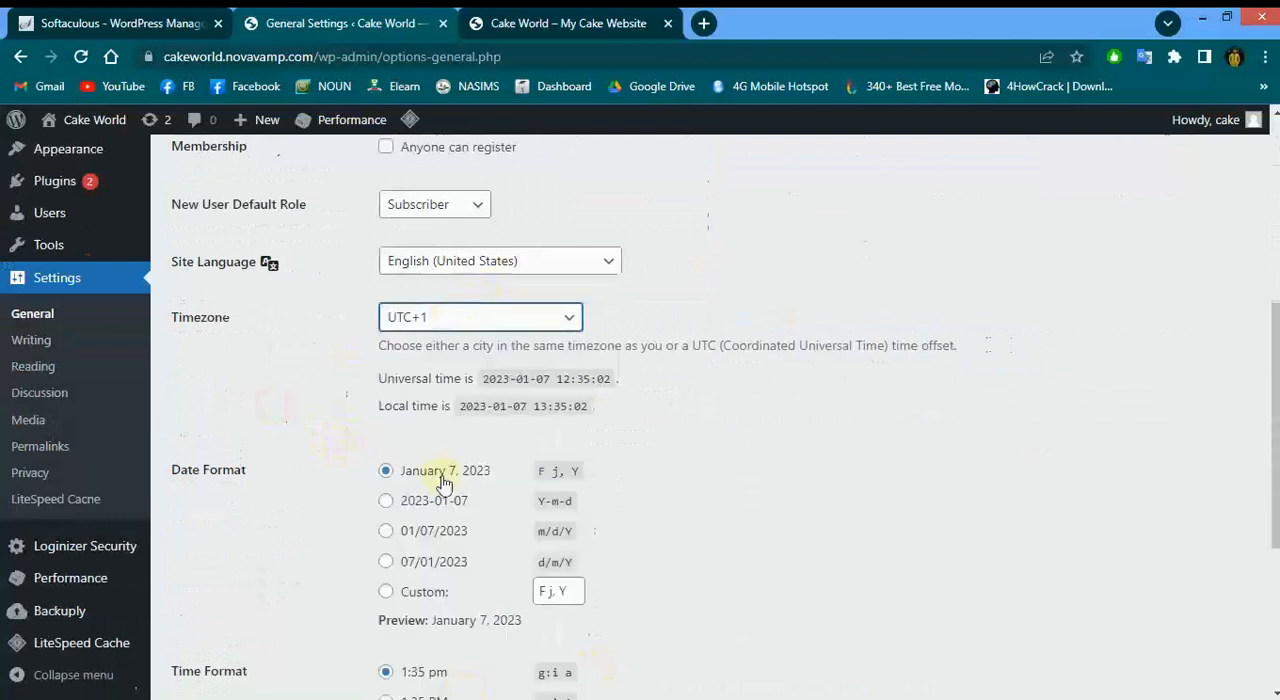
scroll(400, 338, "down", 2)
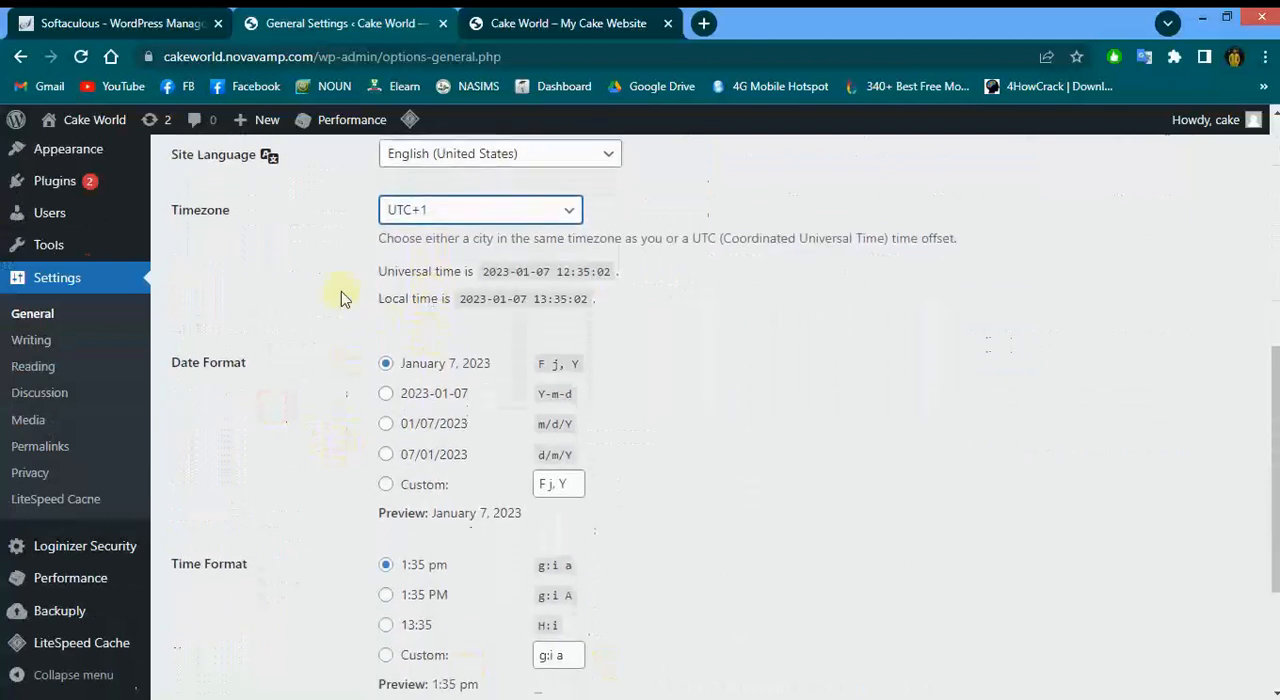
scroll(341, 322, "down", 3)
scroll(306, 449, "down", 2)
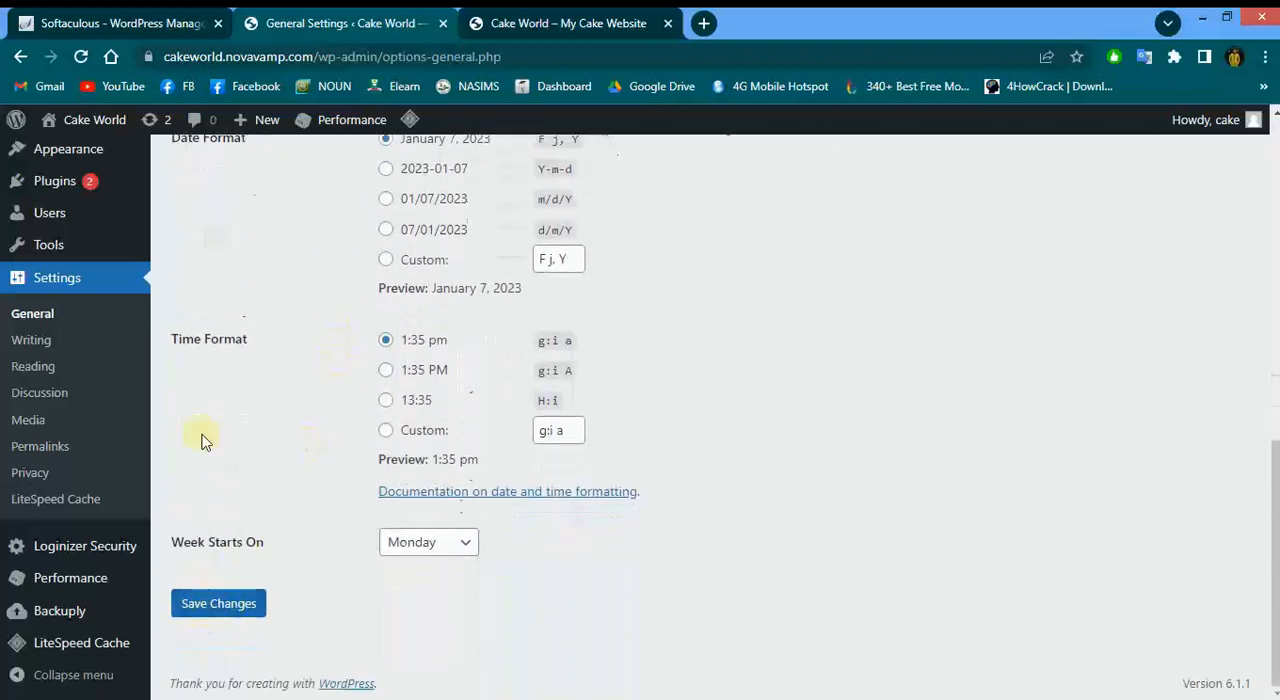
Open Reading Settings and review its blog, feed and search engine visibility options
left_click(31, 377)
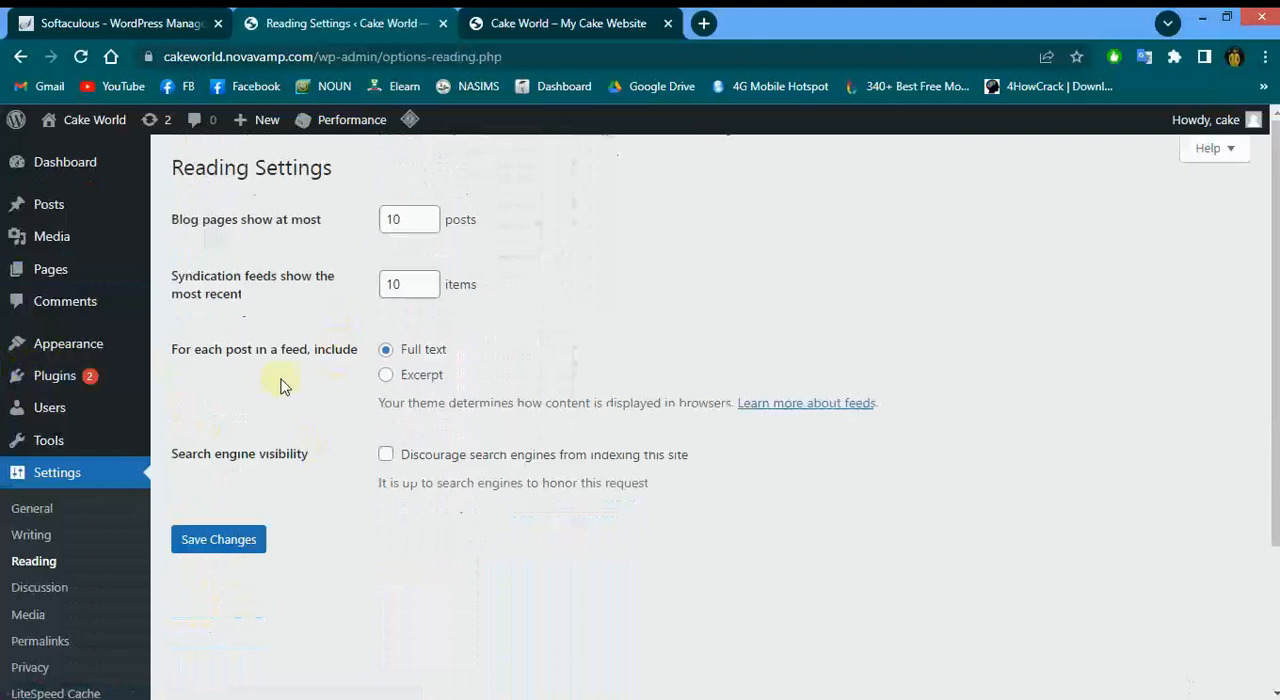
scroll(280, 385, "down", 1)
scroll(280, 385, "up", 1)
Open Permalink Settings and try the Plain, Day and name, and Post name structures
left_click(42, 650)
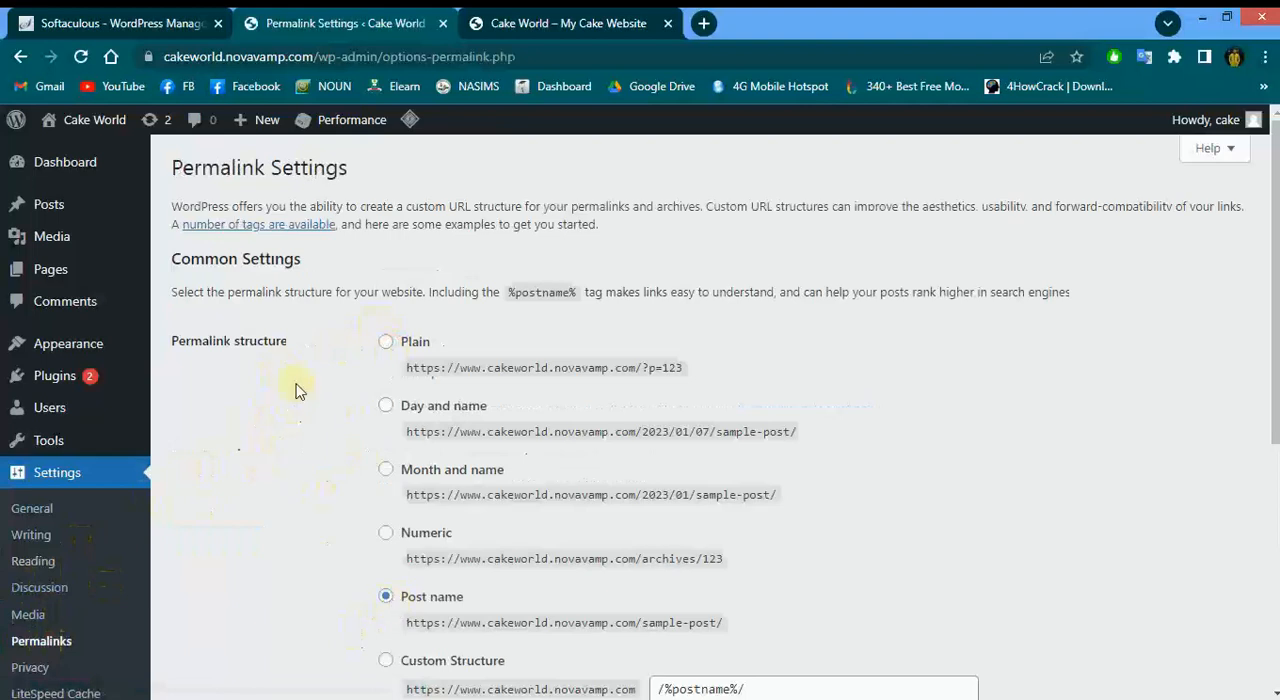
left_click(386, 343)
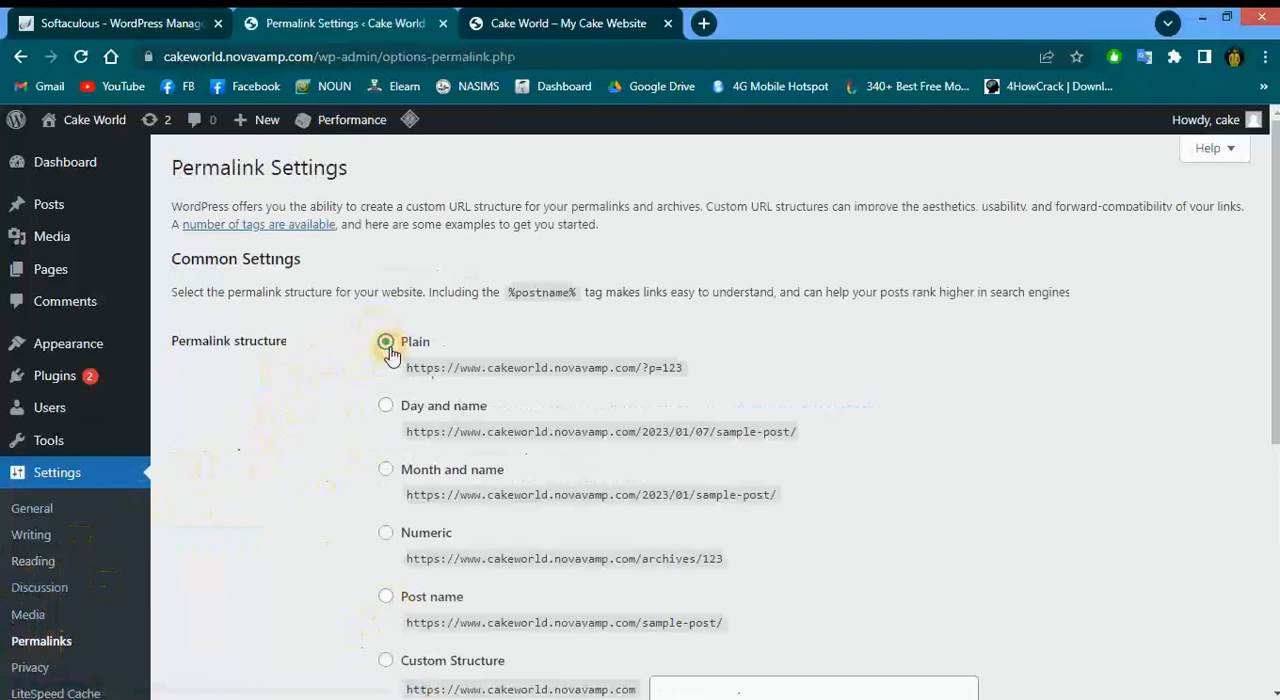
left_click(387, 408)
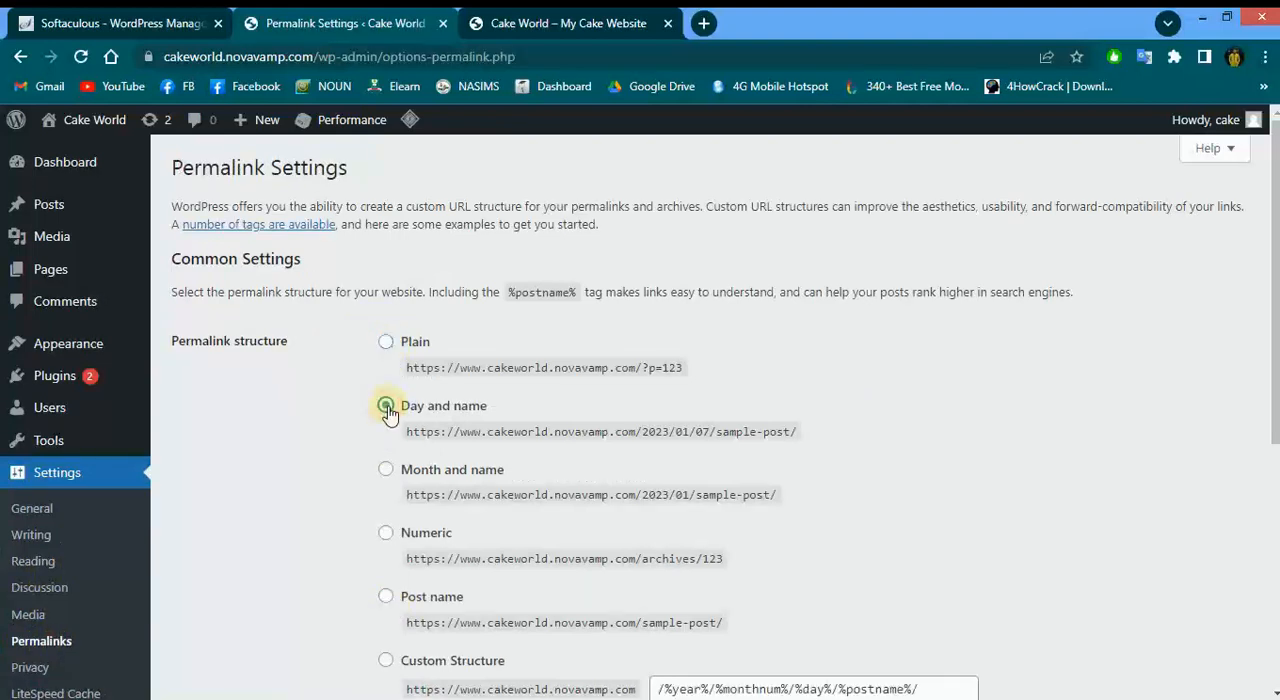
scroll(380, 495, "down", 2)
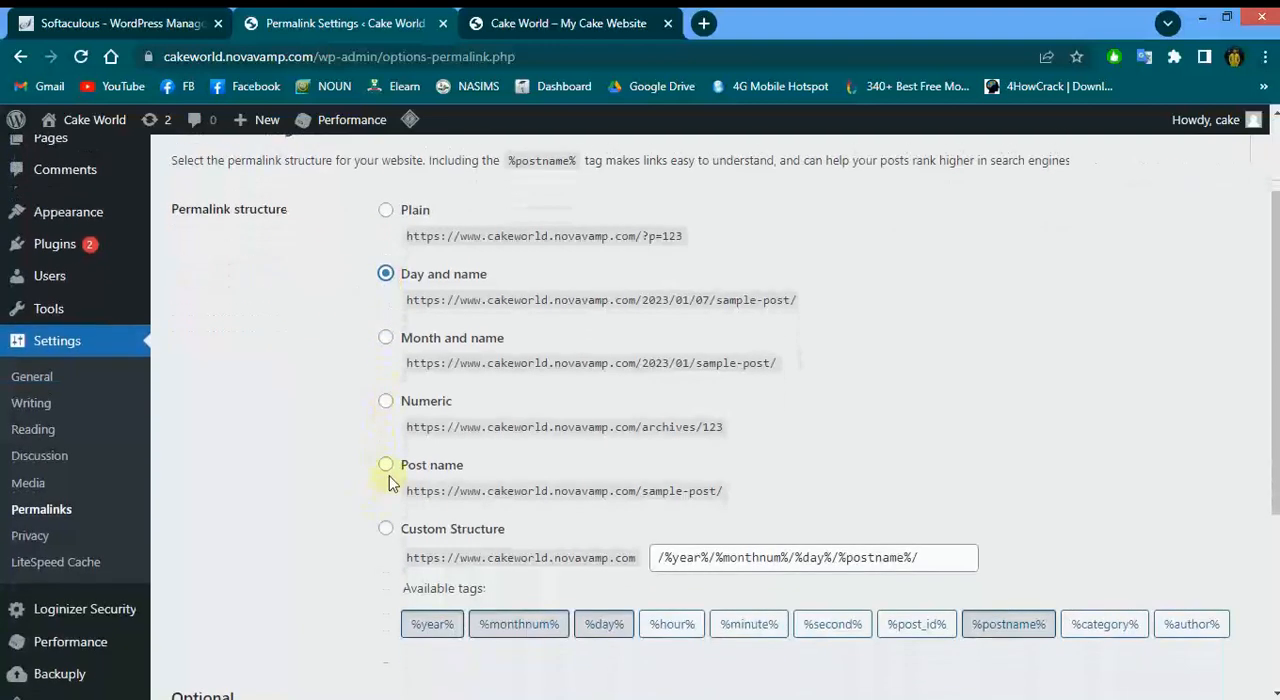
left_click(388, 470)
scroll(290, 440, "up", 1)
scroll(290, 441, "up", 2)
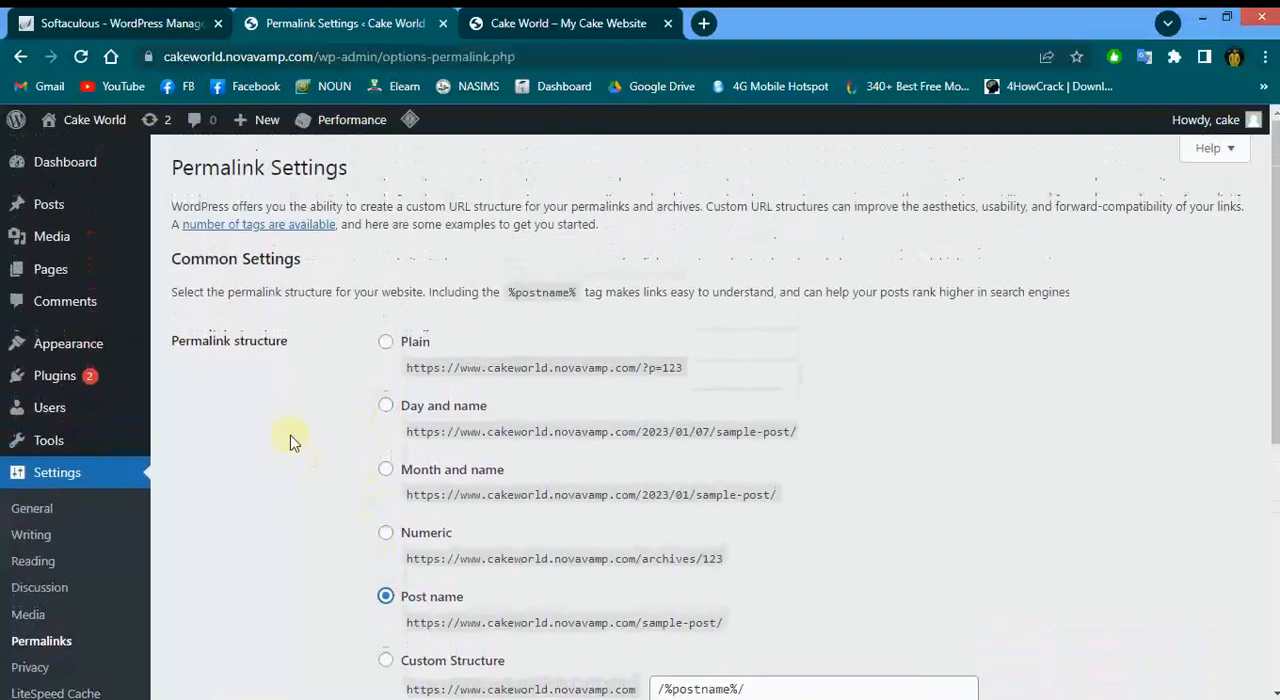
Compare the Post name and Plain example URLs, then select the Post name permalink structure
scroll(290, 441, "down", 2)
scroll(290, 441, "down", 1)
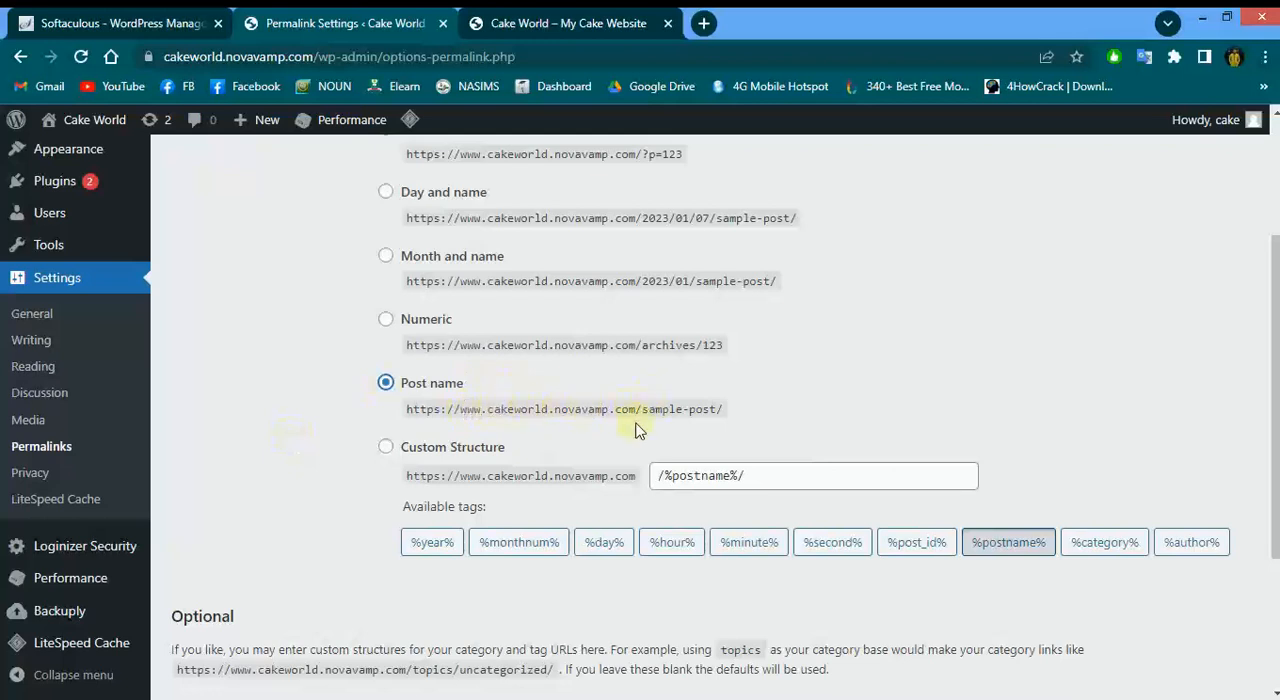
left_click_drag(643, 413, 716, 410)
scroll(716, 410, "up", 1)
scroll(716, 410, "up", 3)
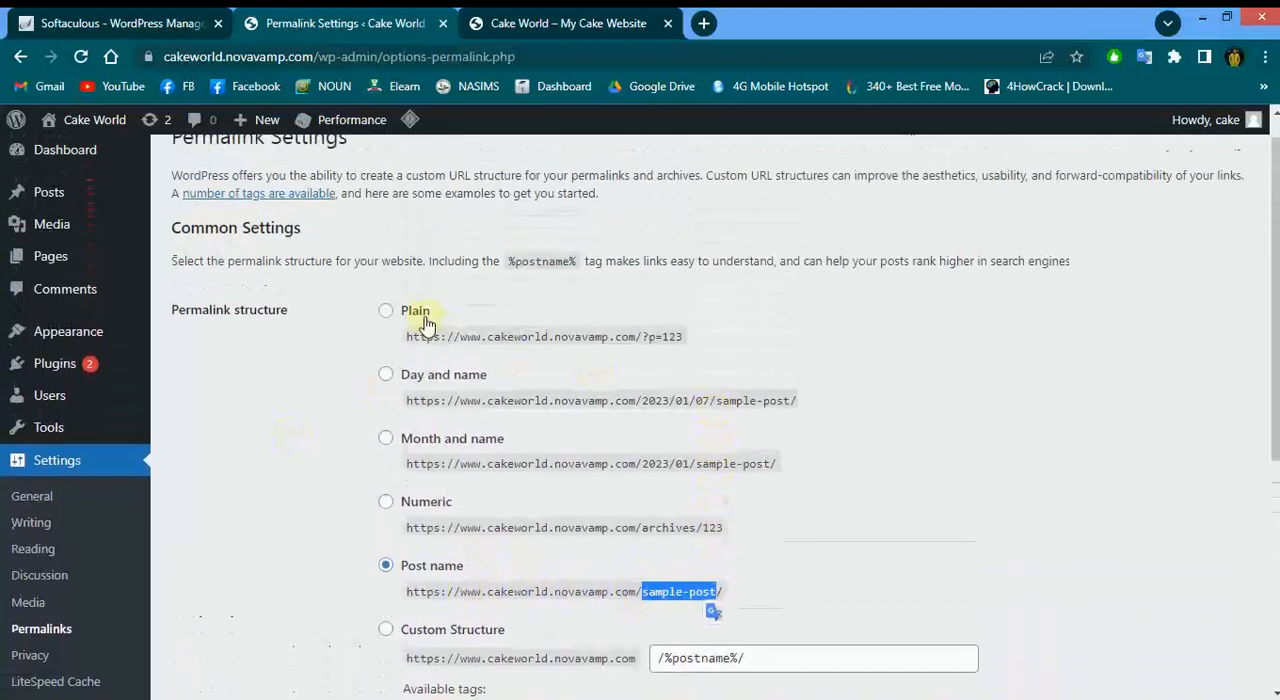
left_click(386, 311)
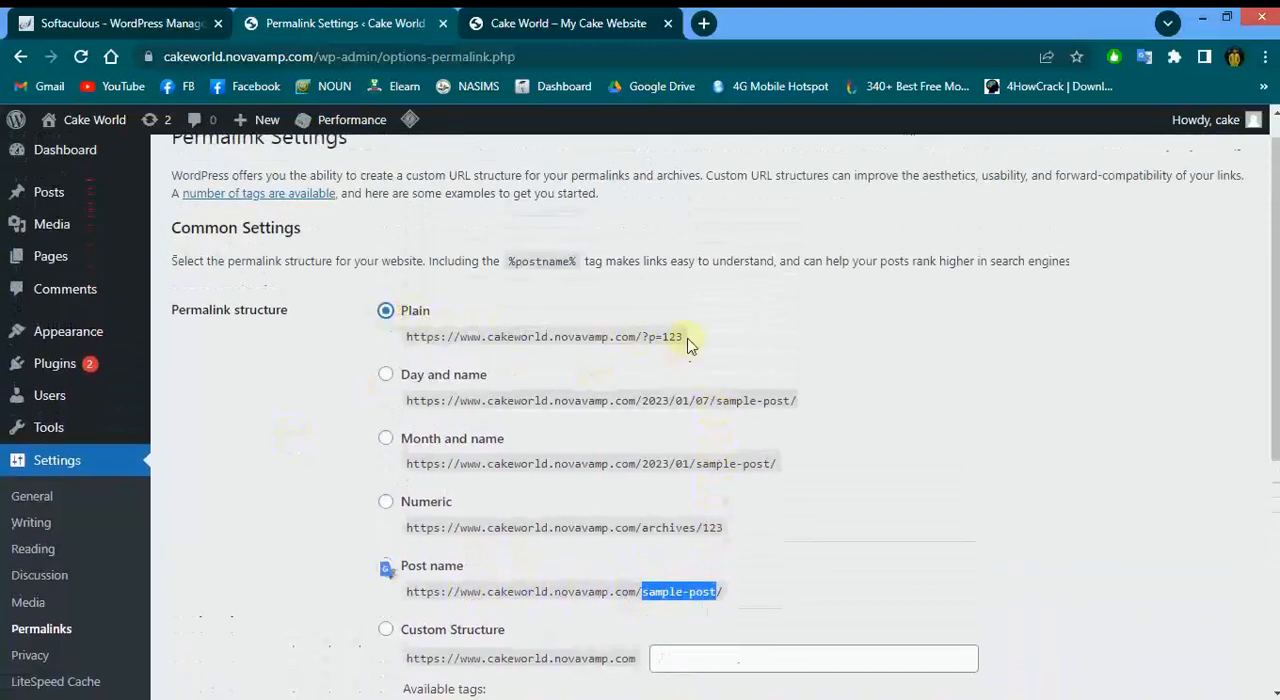
left_click_drag(643, 337, 690, 343)
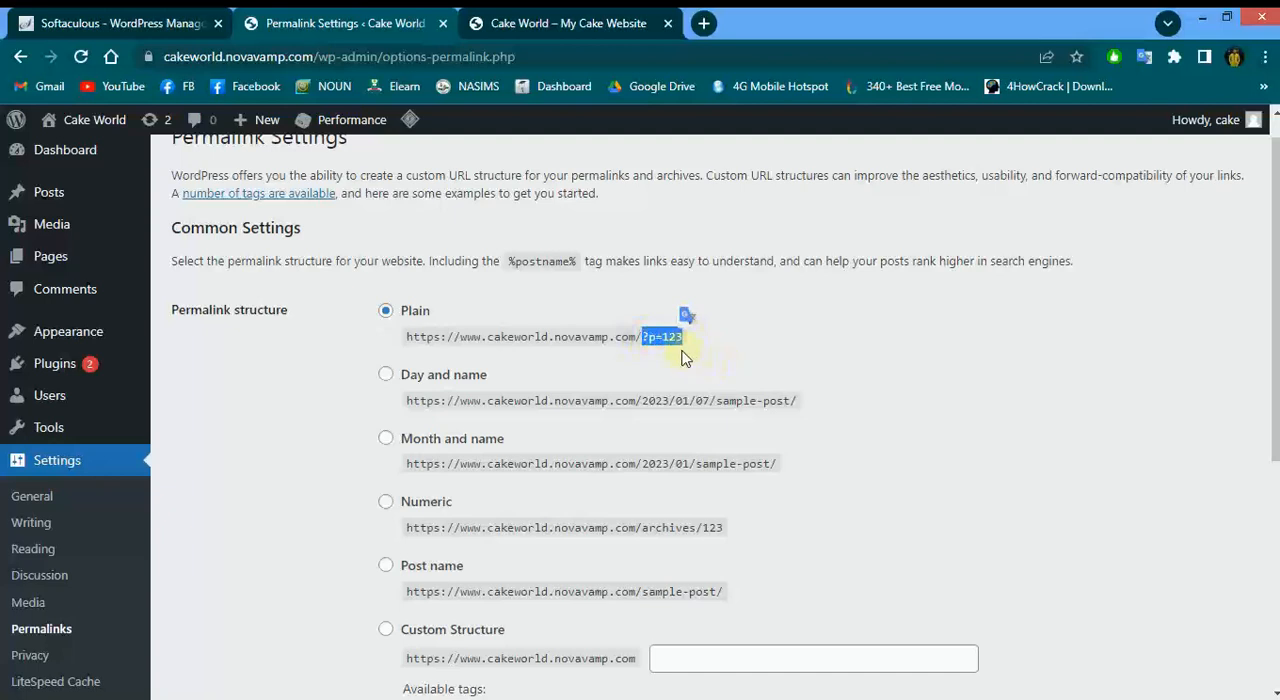
left_click(688, 355)
scroll(700, 344, "down", 2)
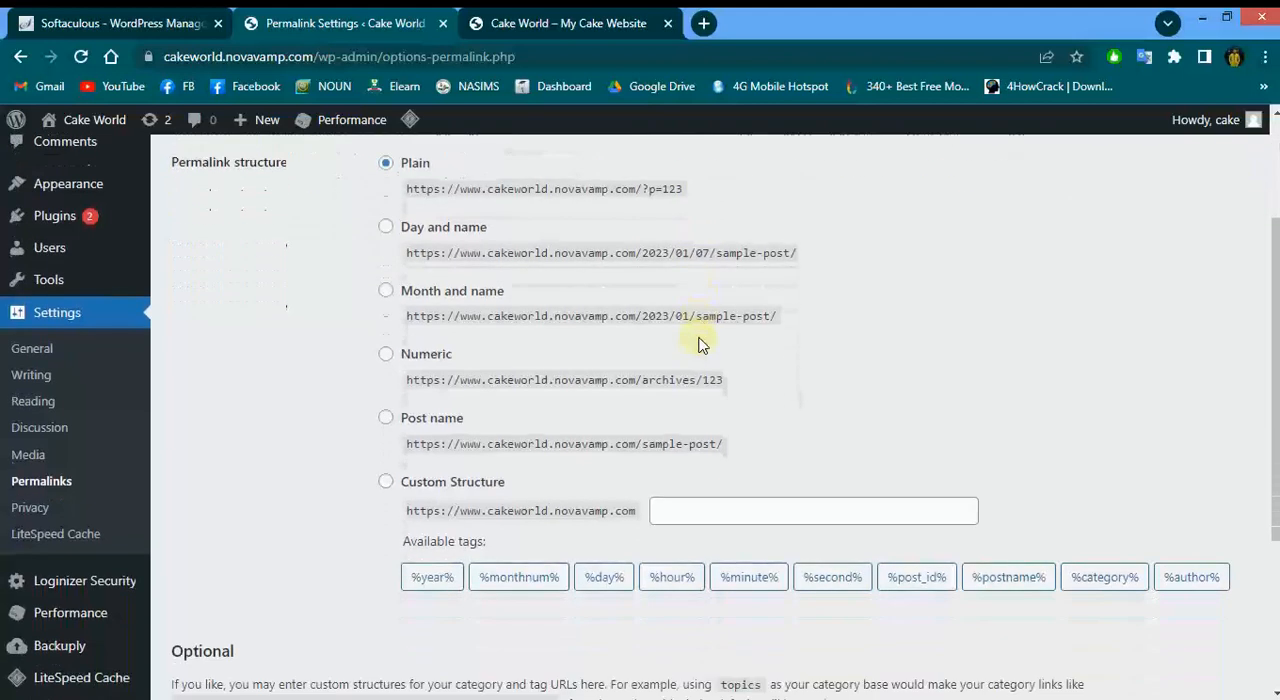
left_click(388, 418)
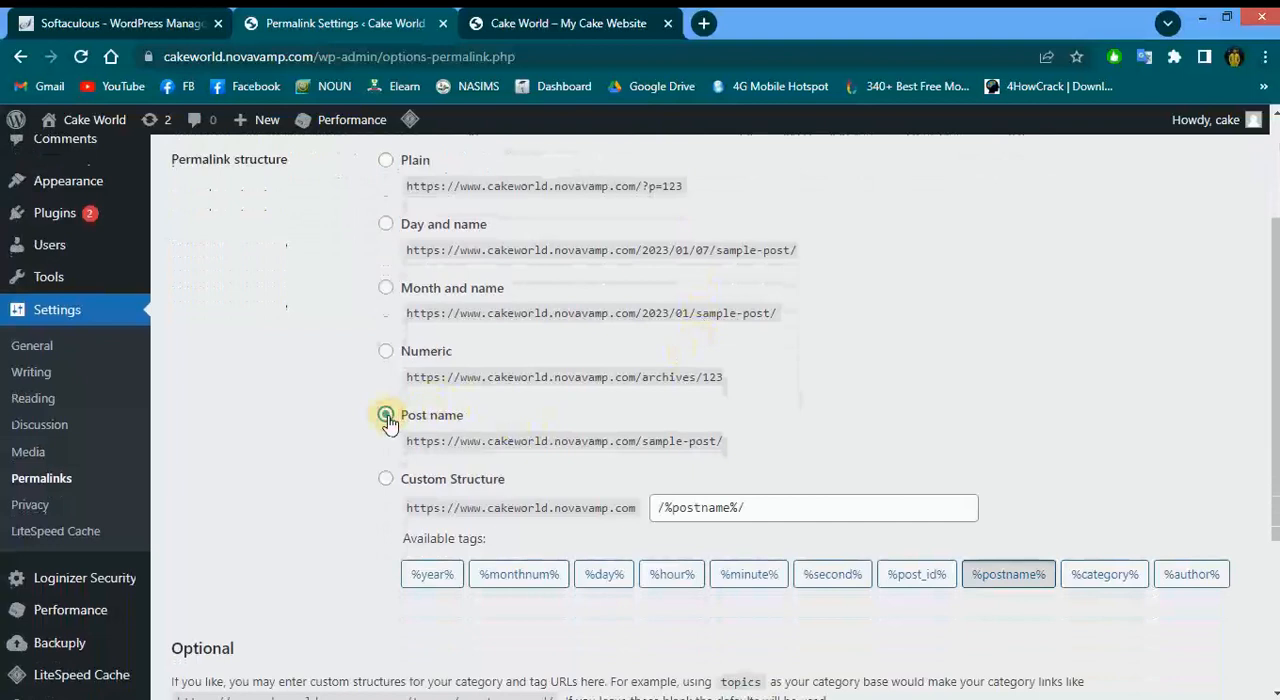
Save the Post name permalink structure
left_click(743, 440)
left_click_drag(618, 462, 405, 445)
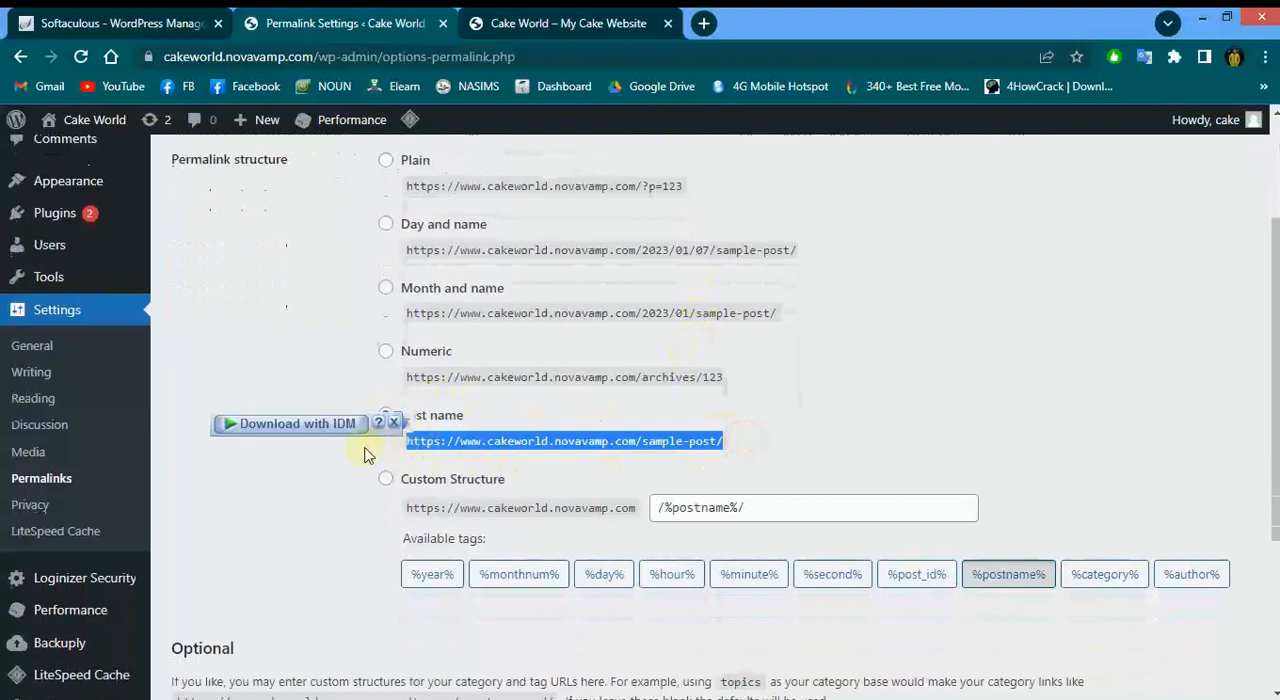
left_click(365, 448)
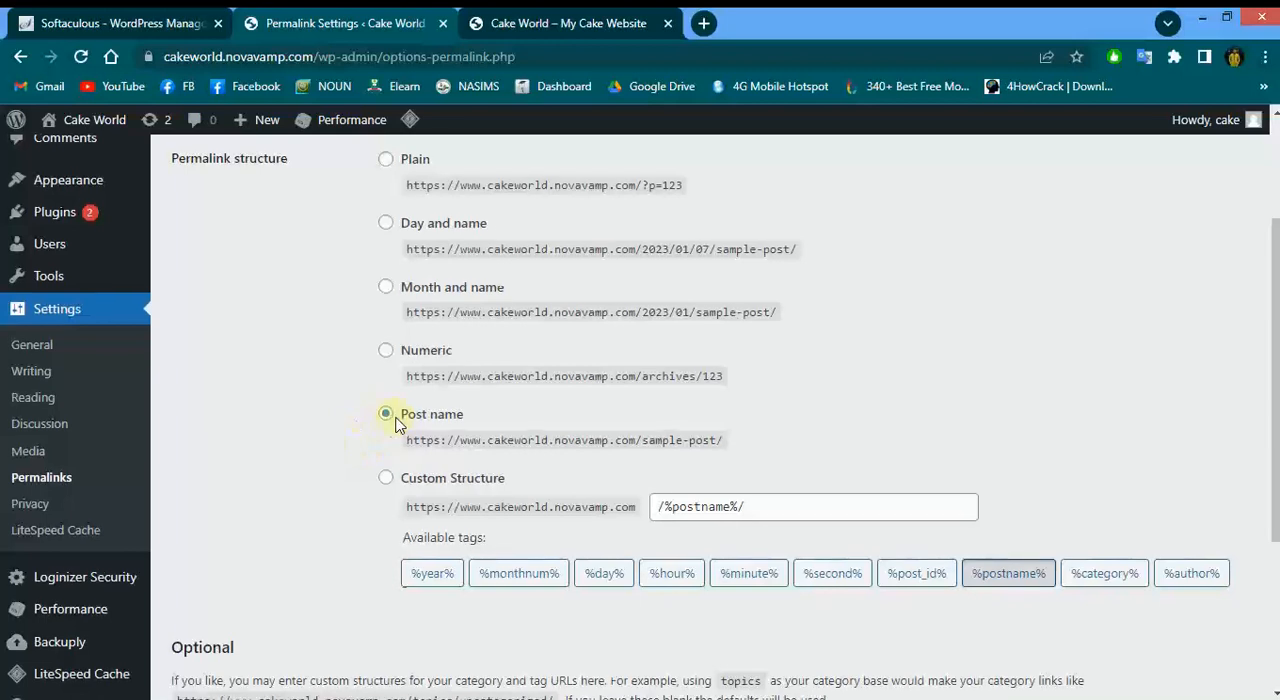
scroll(398, 423, "down", 3)
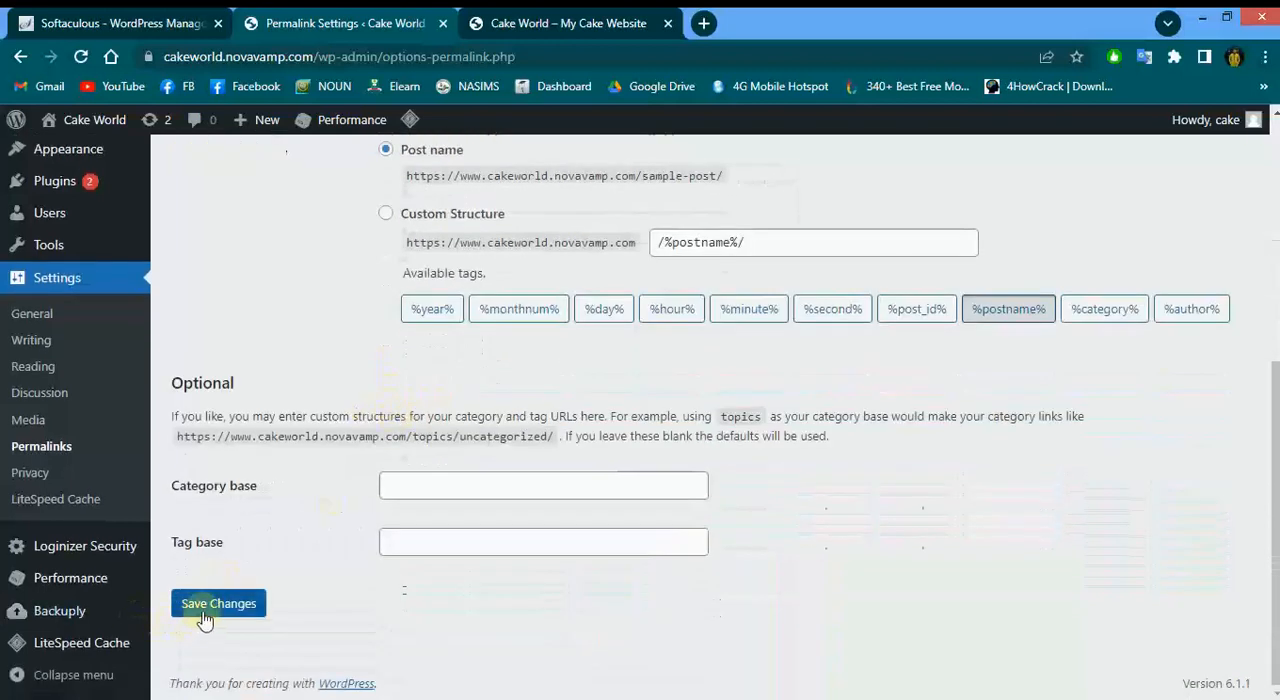
left_click(203, 617)
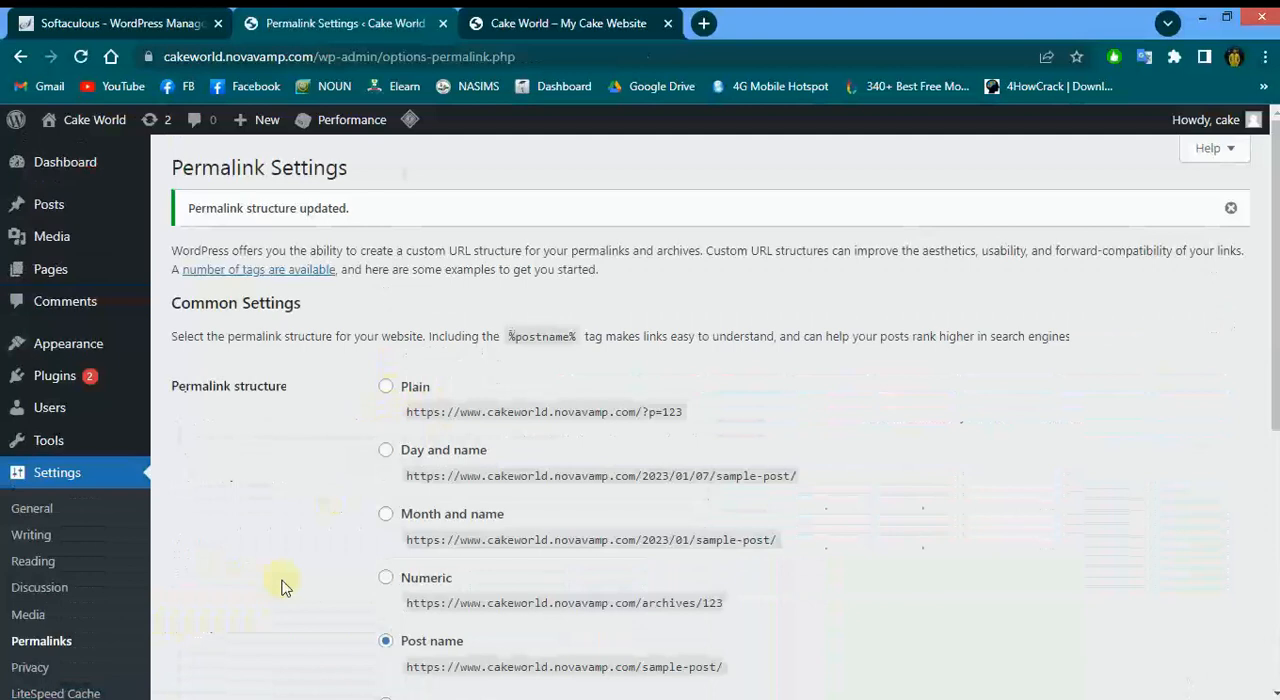
Open the Customizer from the Appearance menu
scroll(281, 588, "down", 1)
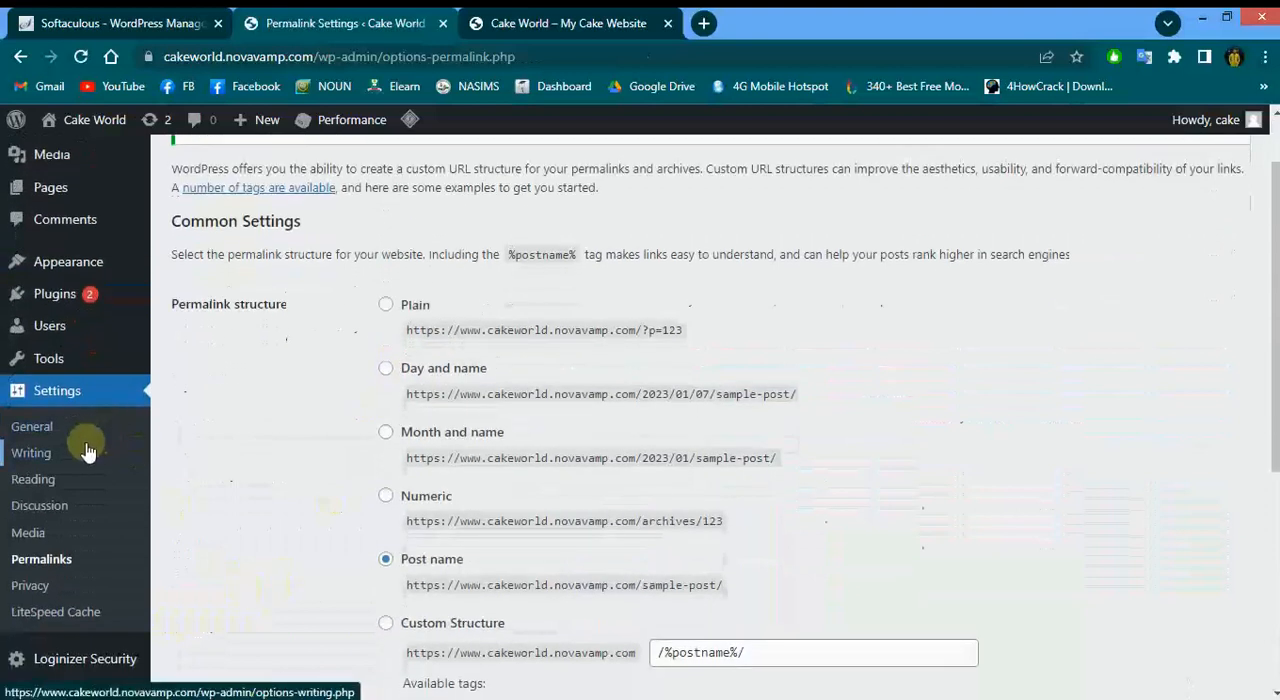
scroll(88, 452, "up", 1)
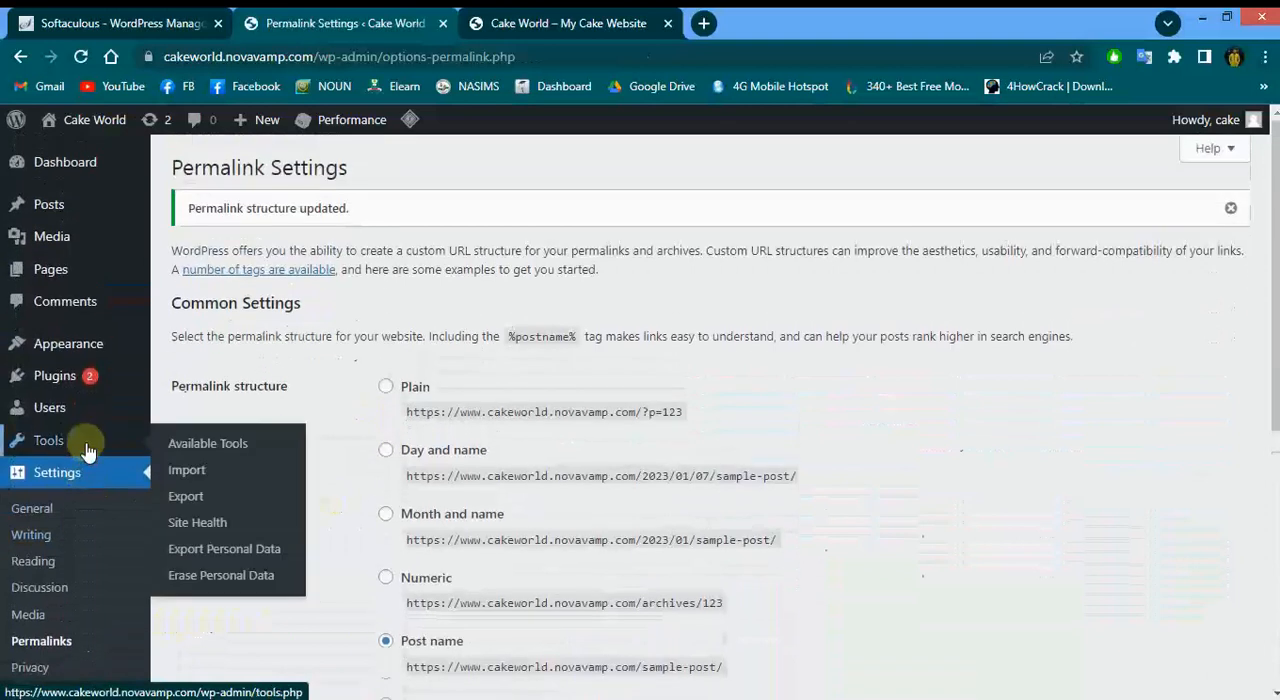
mouse_move(94, 340)
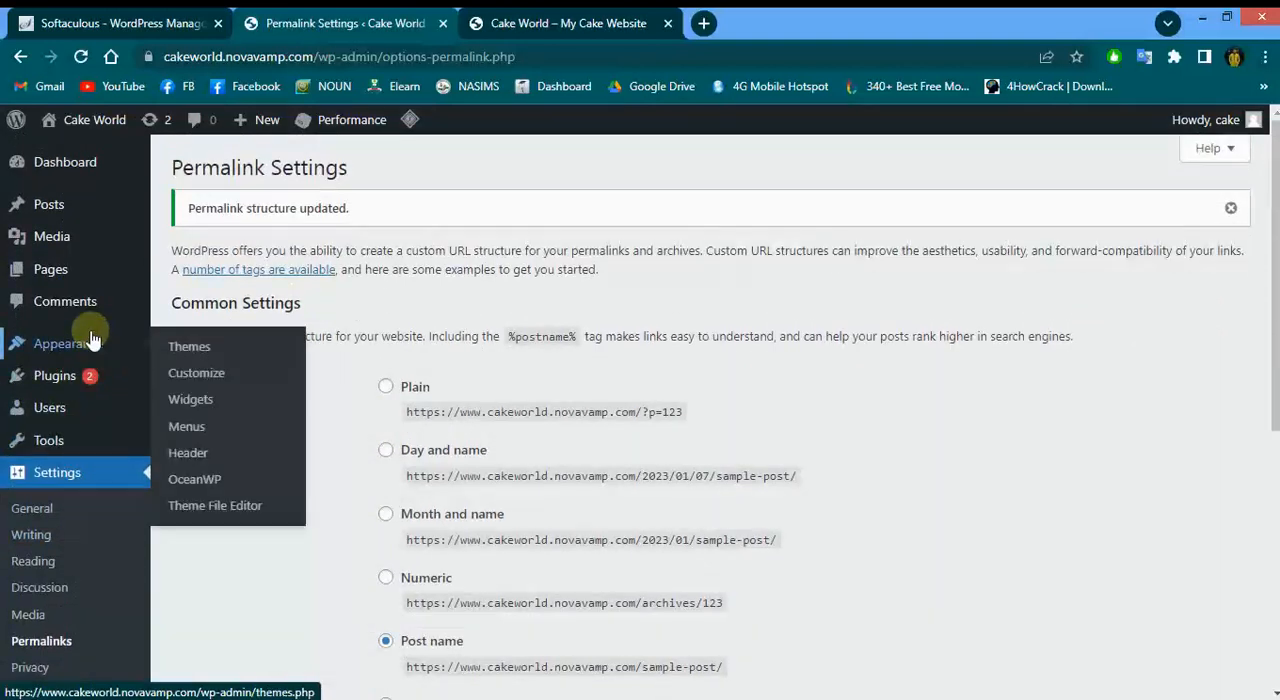
left_click(195, 379)
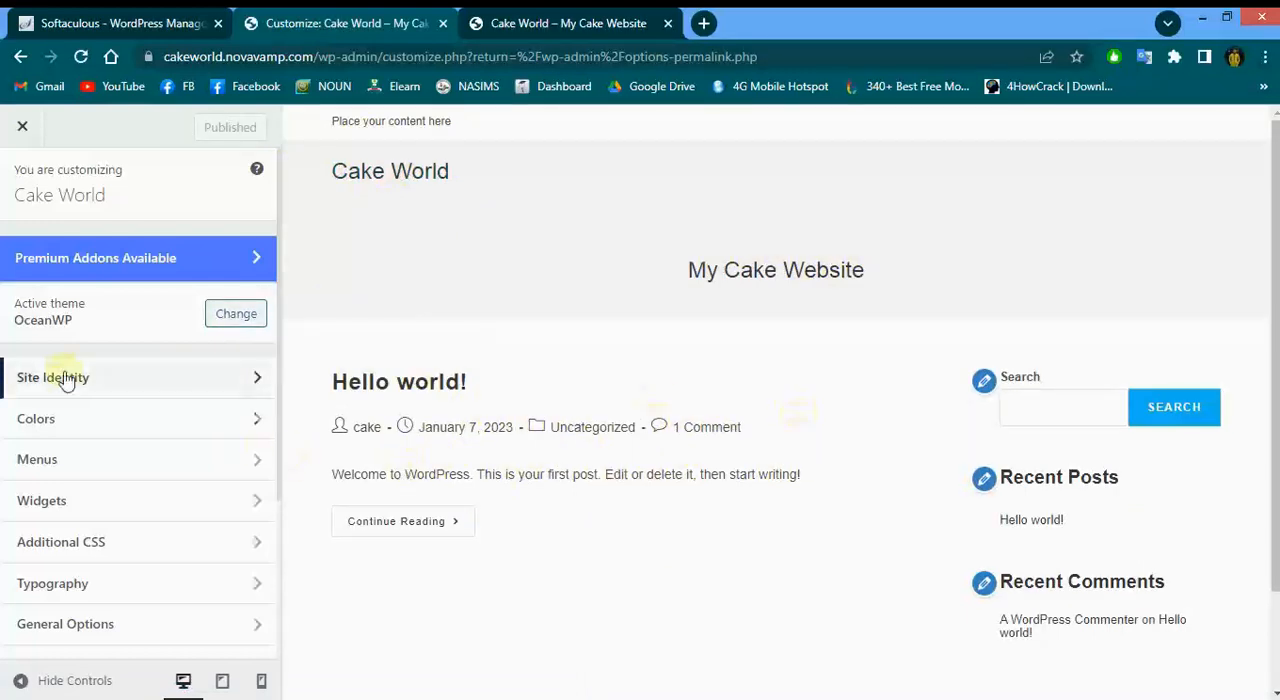
Browse the list of Customizer sections offered by the OceanWP theme
scroll(65, 377, "down", 2)
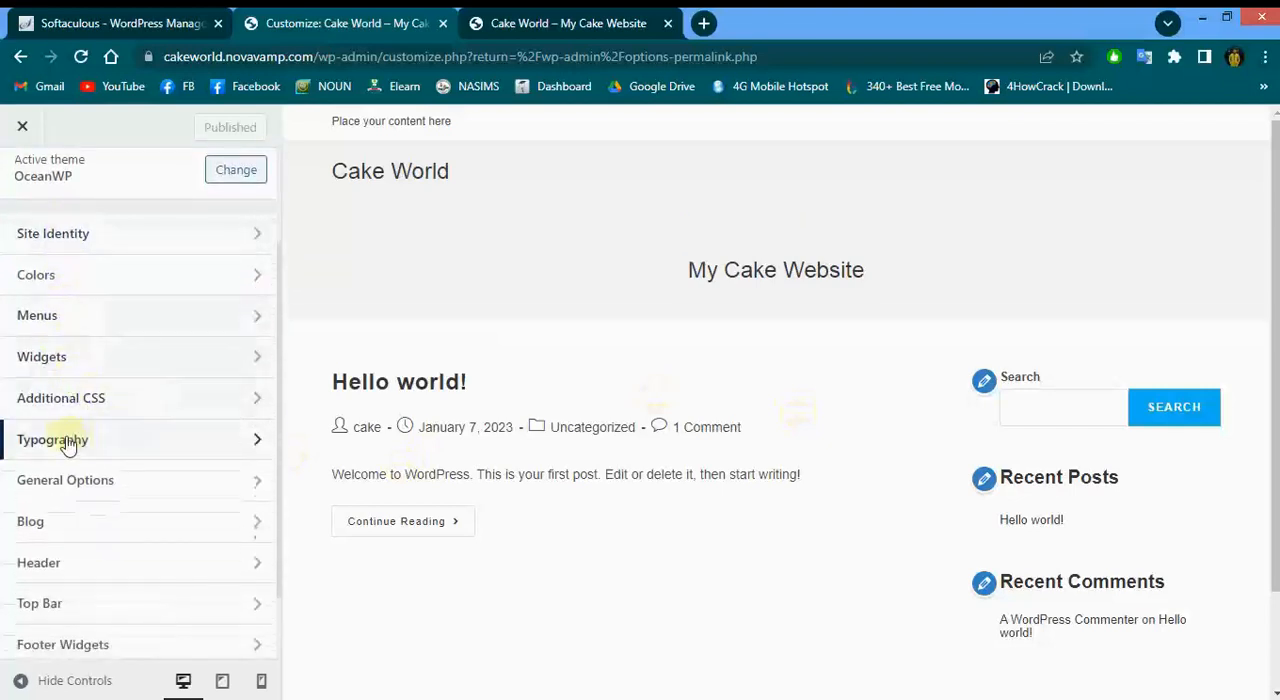
scroll(94, 474, "down", 1)
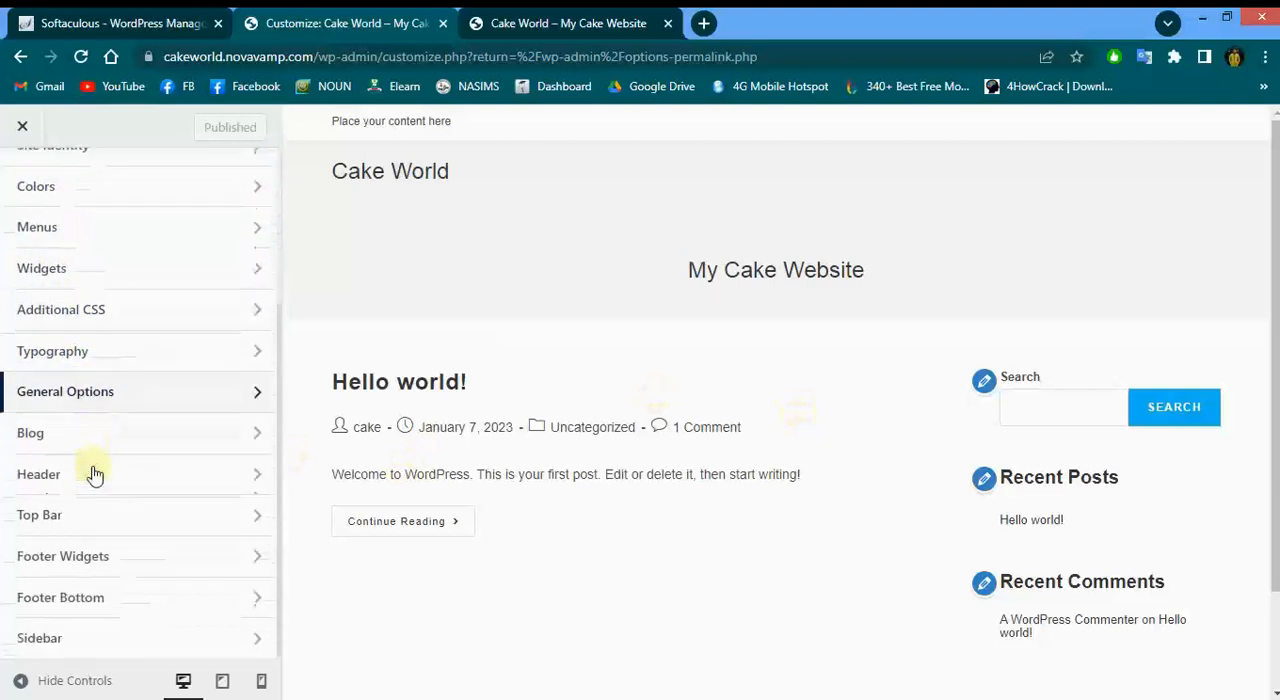
scroll(94, 474, "up", 3)
scroll(94, 474, "down", 3)
scroll(94, 474, "up", 1)
scroll(94, 474, "up", 2)
scroll(94, 474, "down", 3)
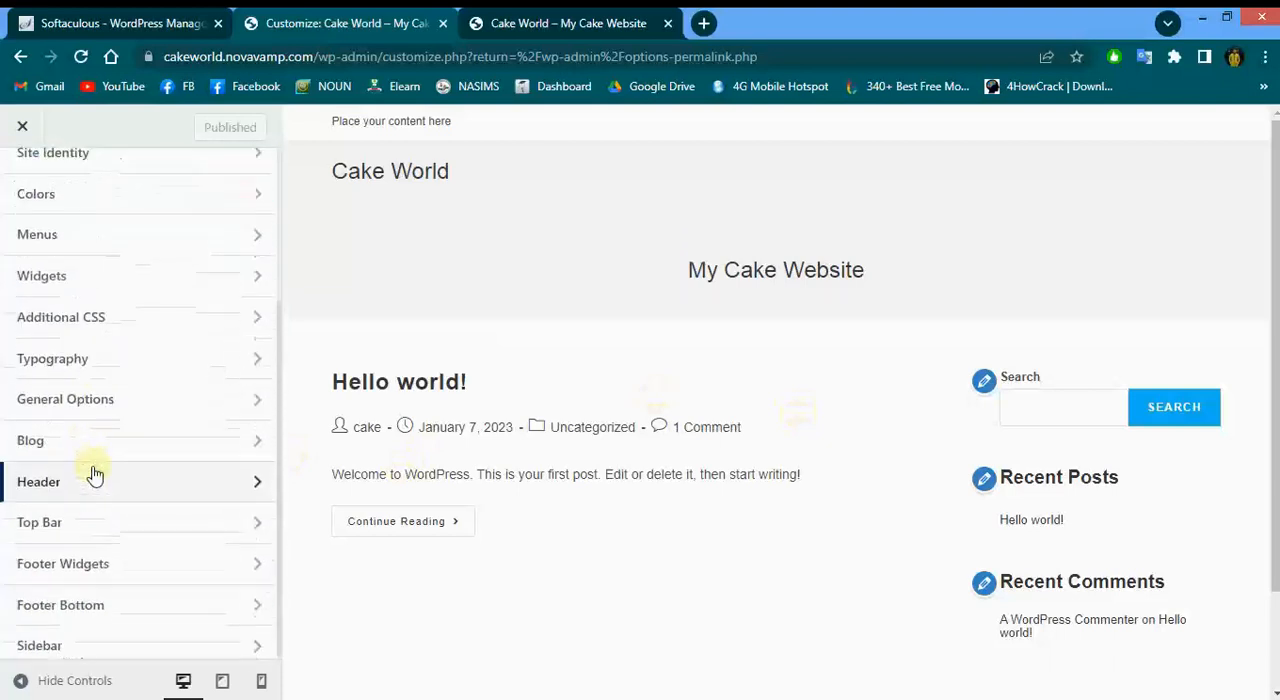
scroll(94, 474, "up", 2)
scroll(94, 474, "up", 1)
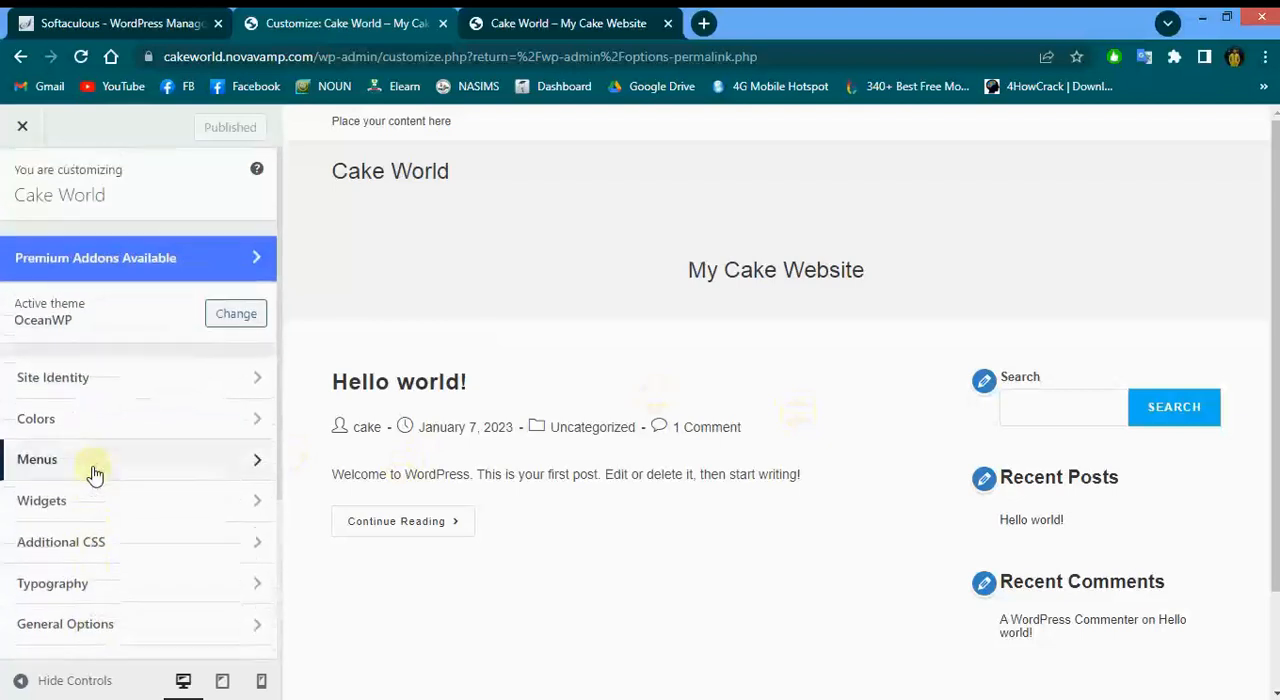
Open Site Identity and switch the Display Site Title and Tagline option off and back on
left_click(70, 375)
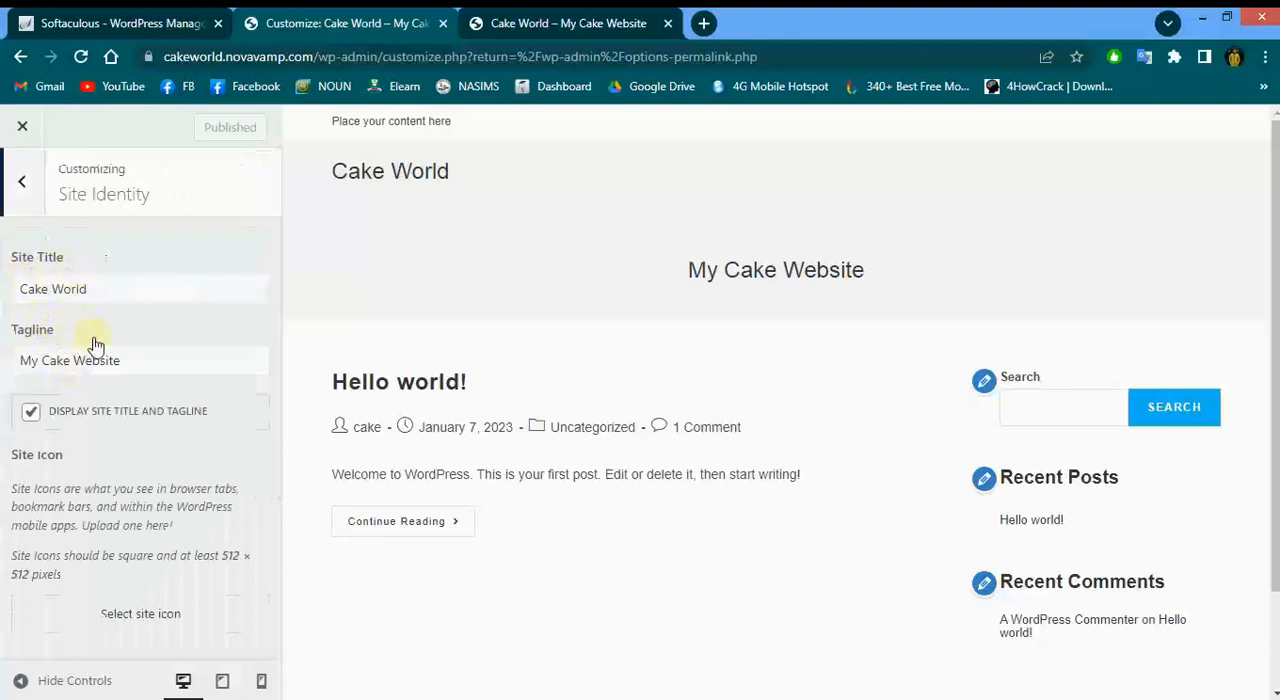
left_click(30, 412)
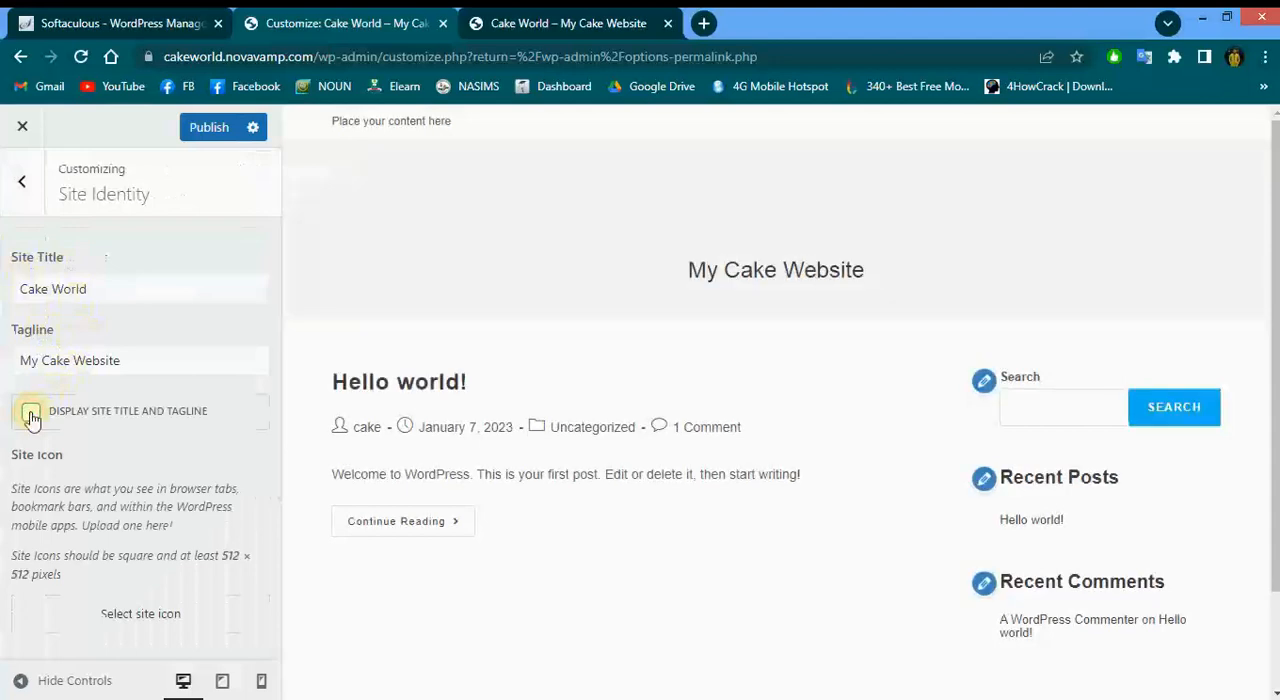
left_click(31, 414)
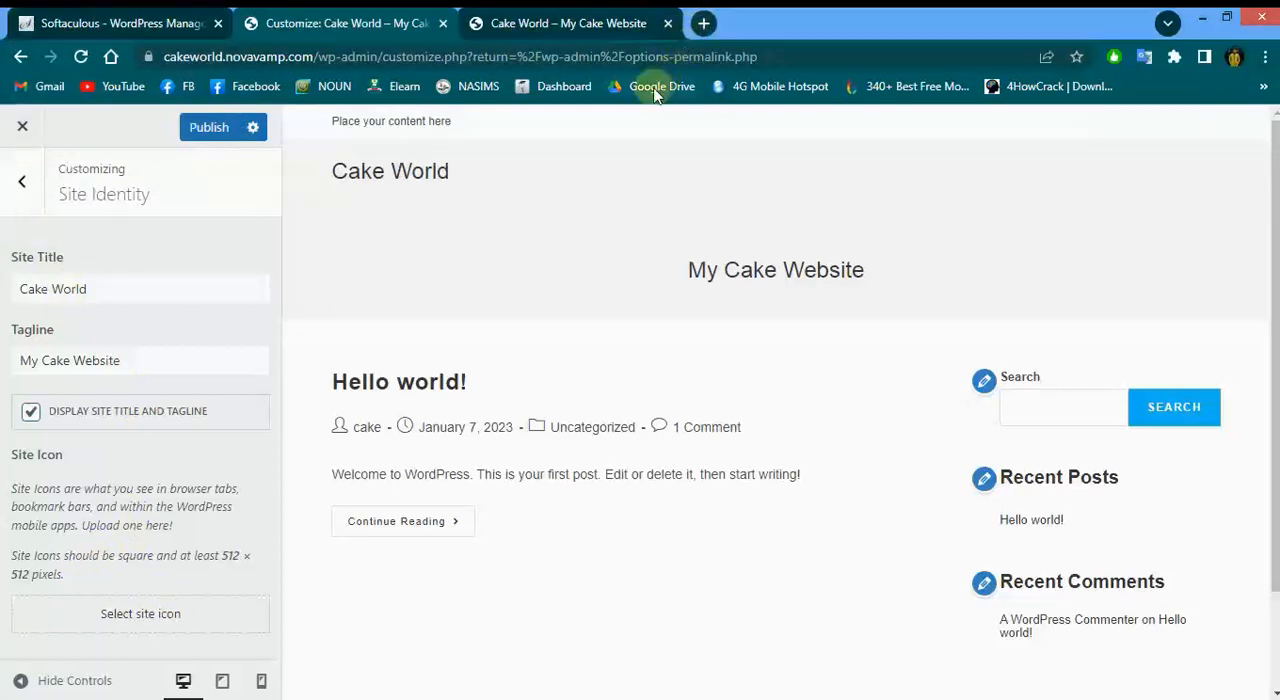
left_click_drag(654, 87, 760, 14)
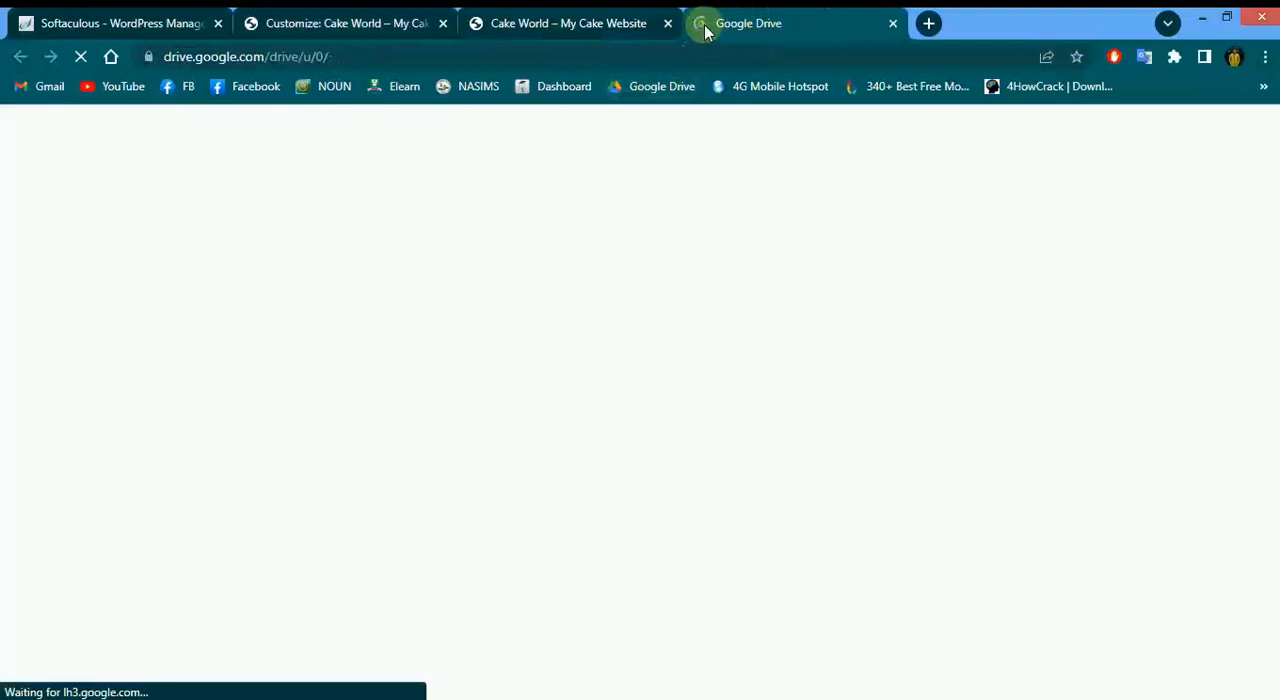
left_click(893, 23)
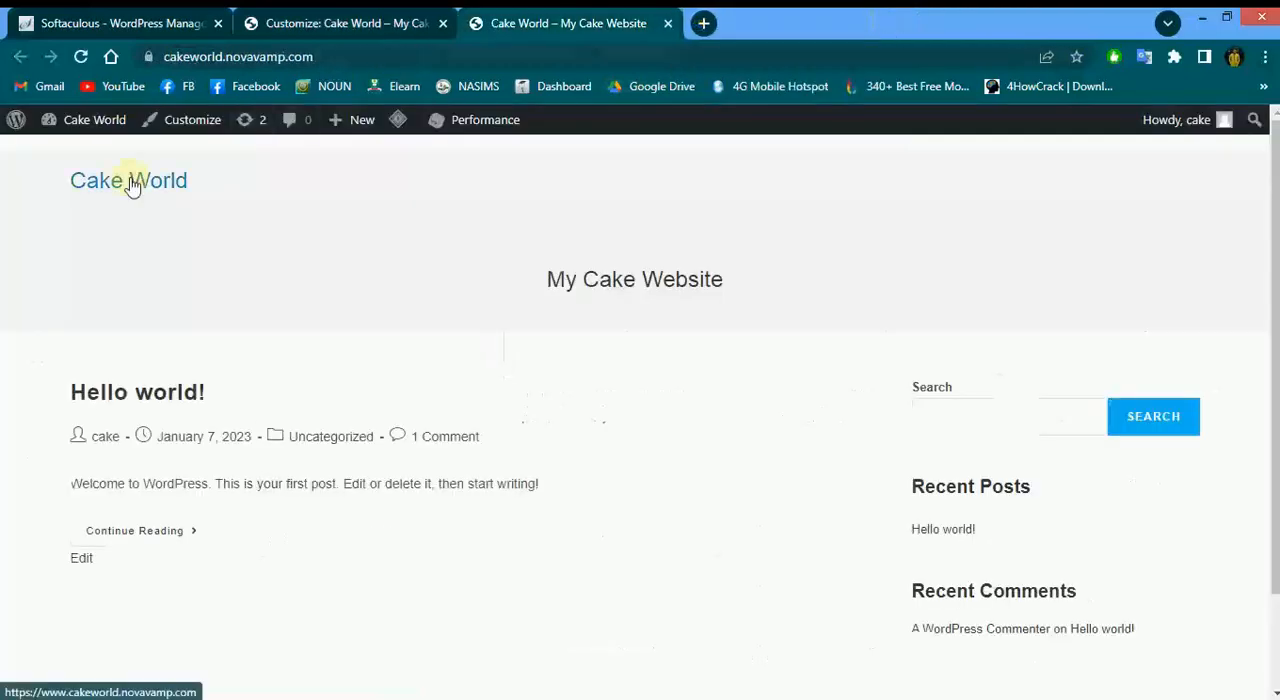
left_click(258, 18)
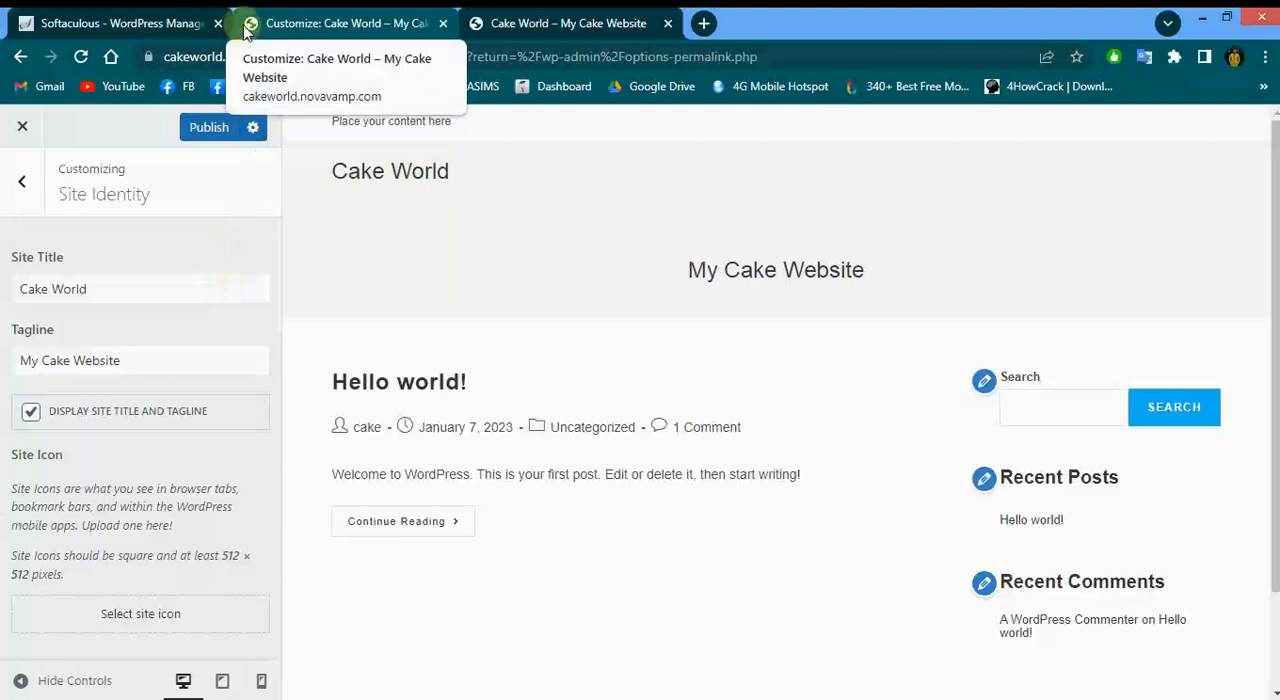
Open the site icon picker without choosing an image, then return to the main Customizer sections
left_click(127, 615)
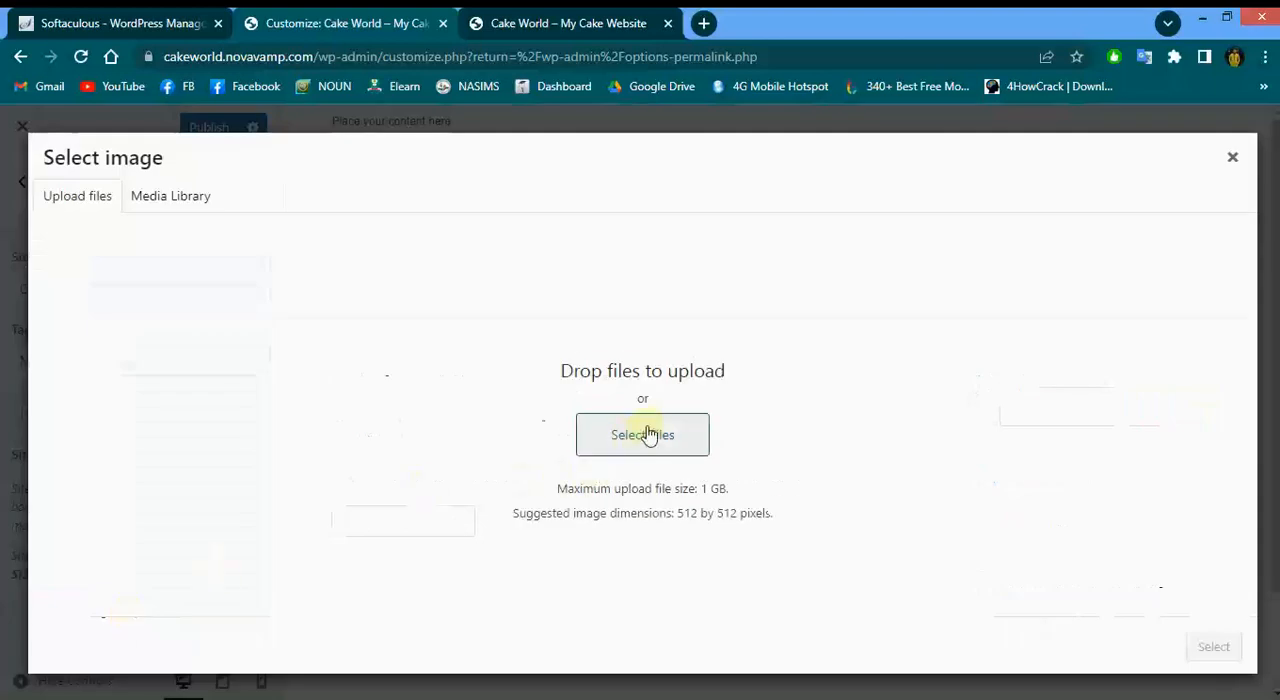
left_click(1232, 157)
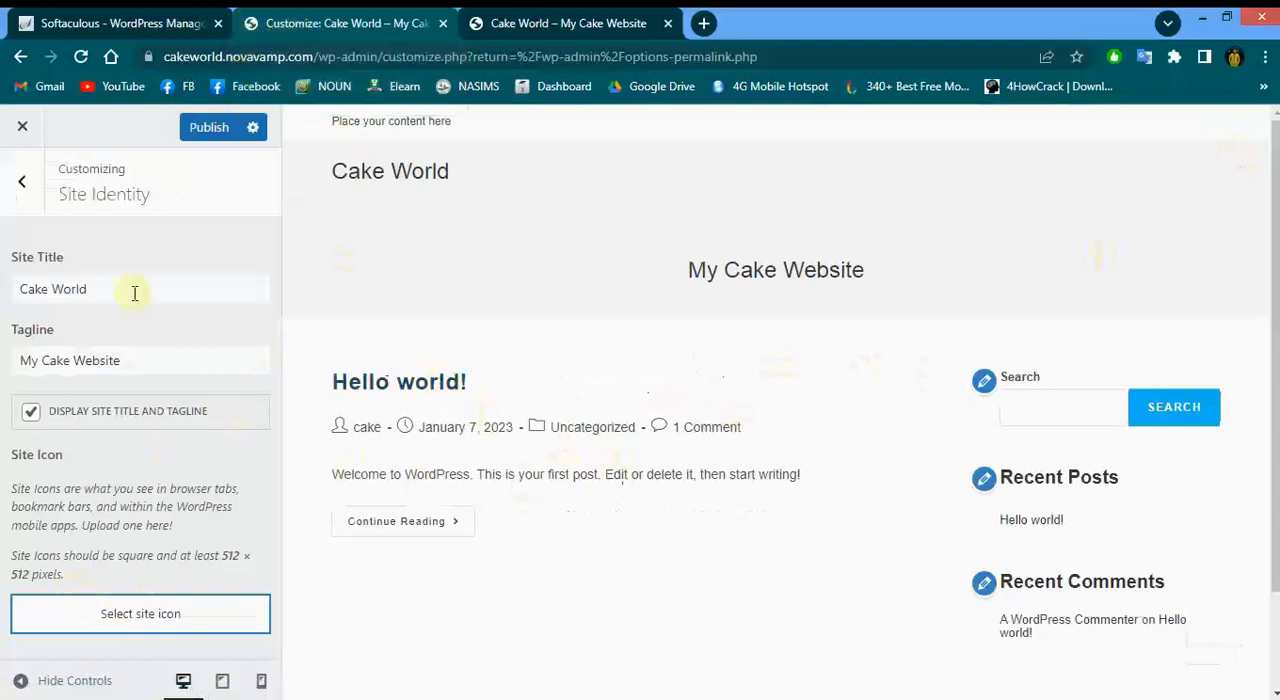
left_click(22, 180)
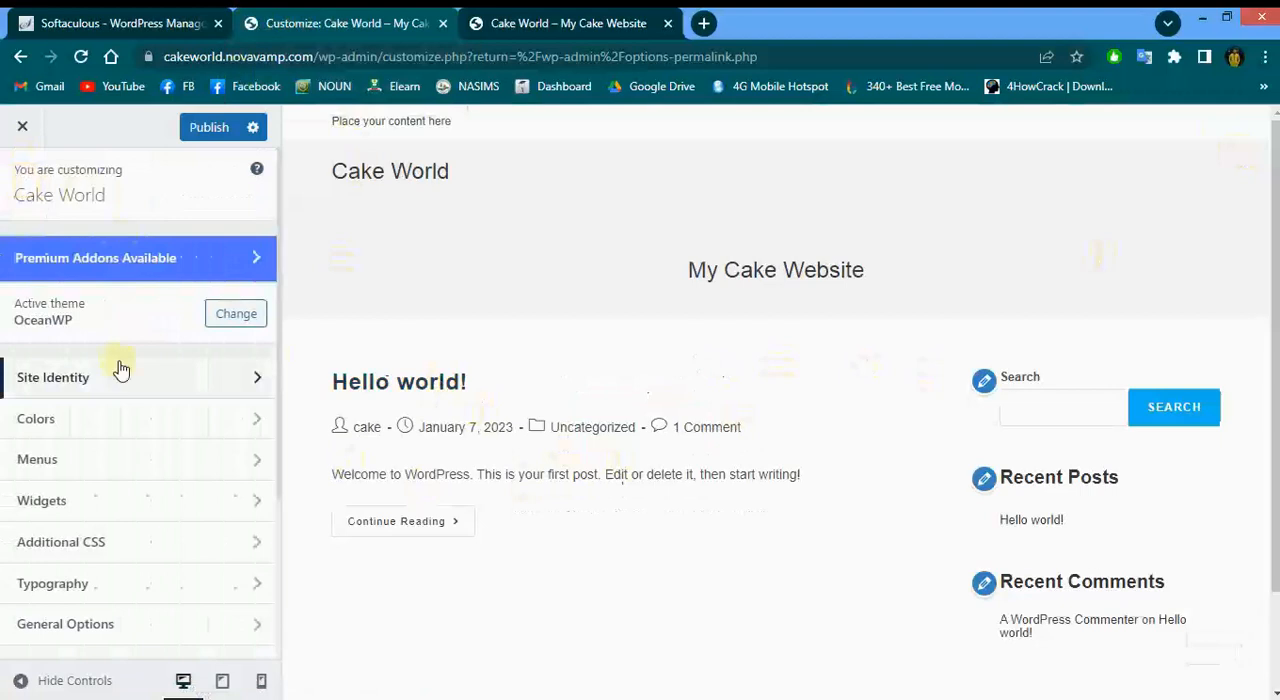
Check the Colors section, then start creating a new menu from the Menus section
left_click(114, 418)
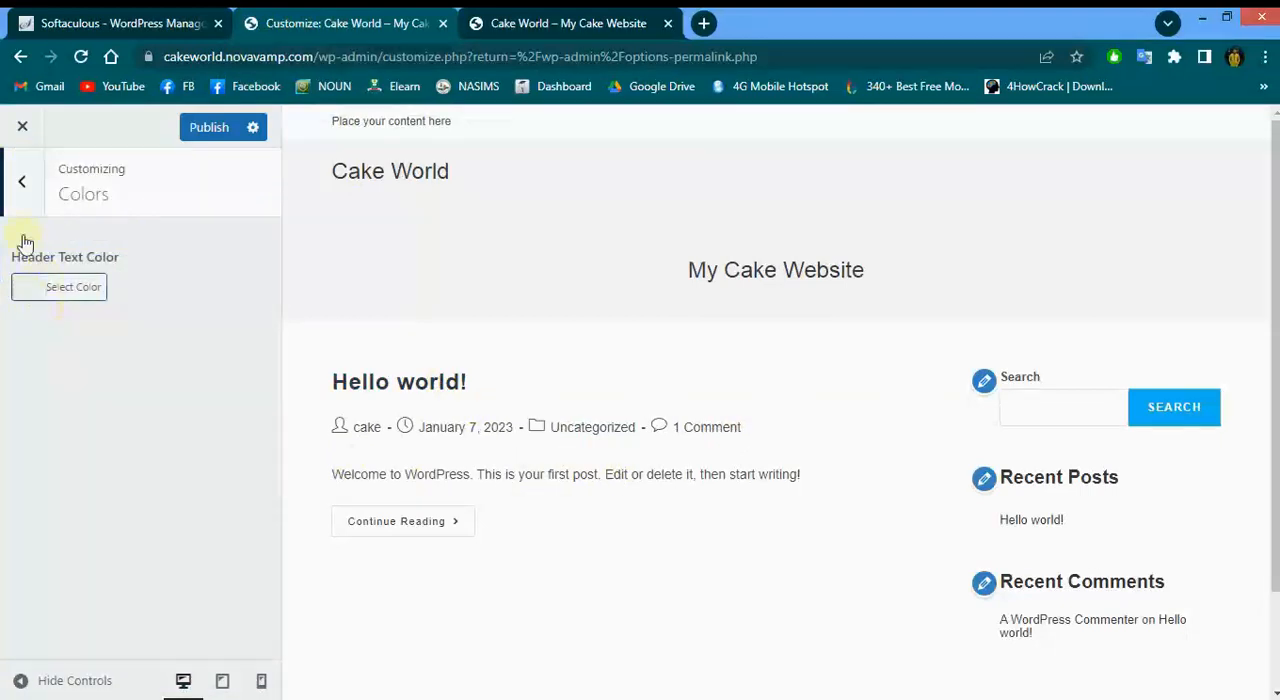
left_click(24, 200)
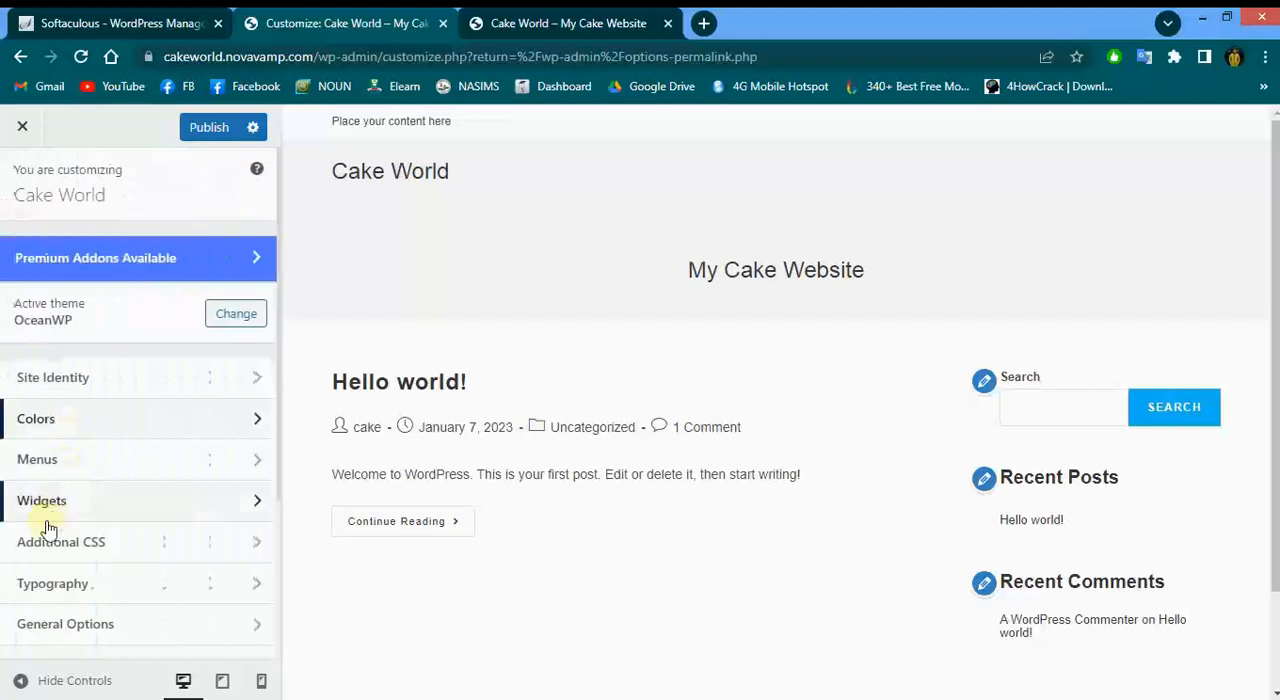
left_click(52, 462)
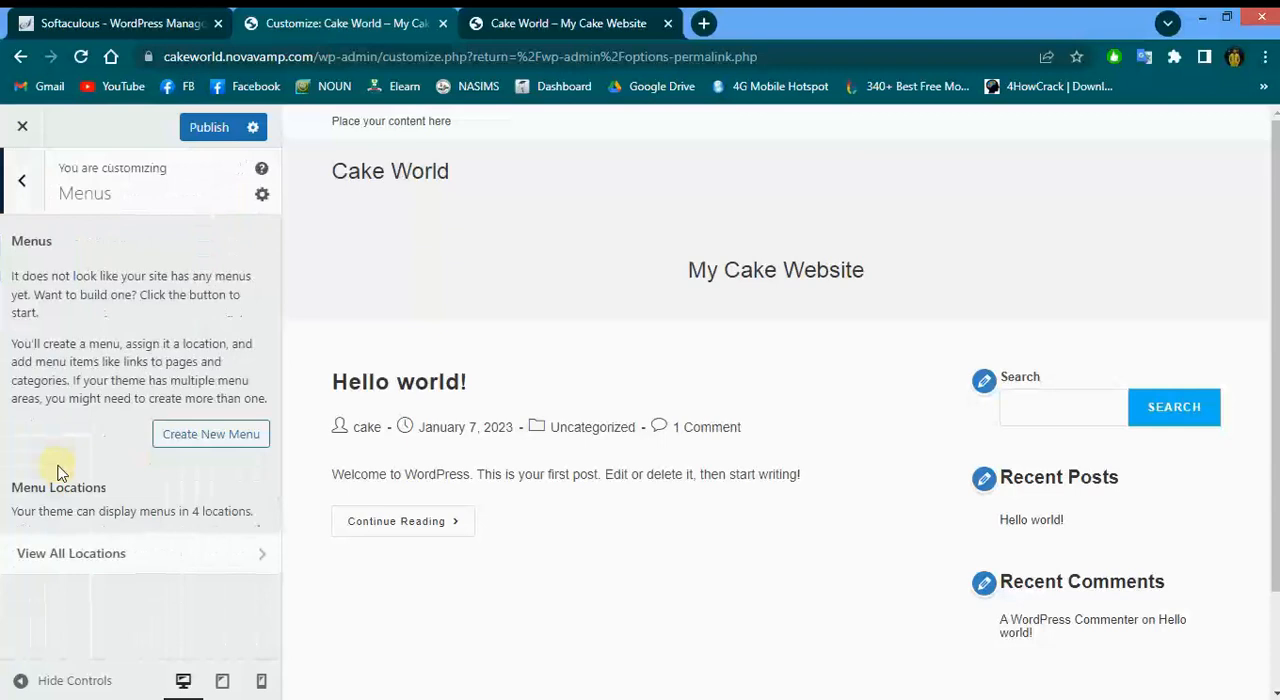
left_click(186, 434)
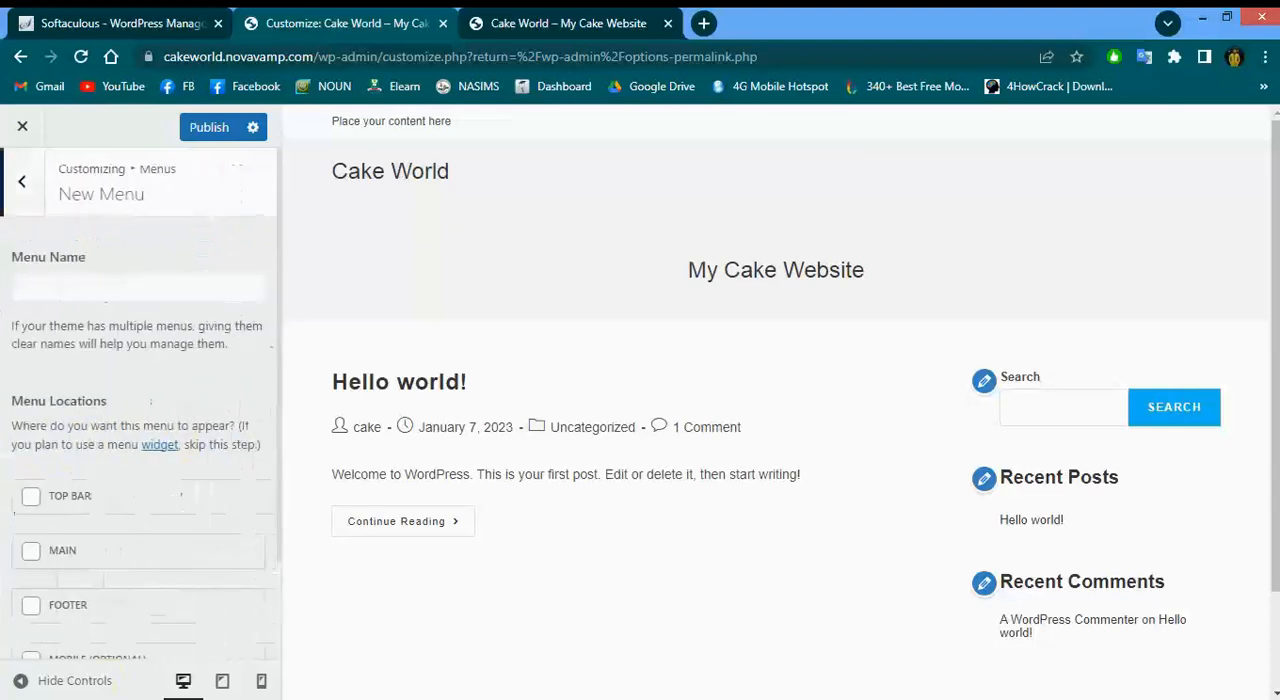
Assign the new menu to the MAIN location and try to continue to adding menu items
scroll(103, 589, "down", 2)
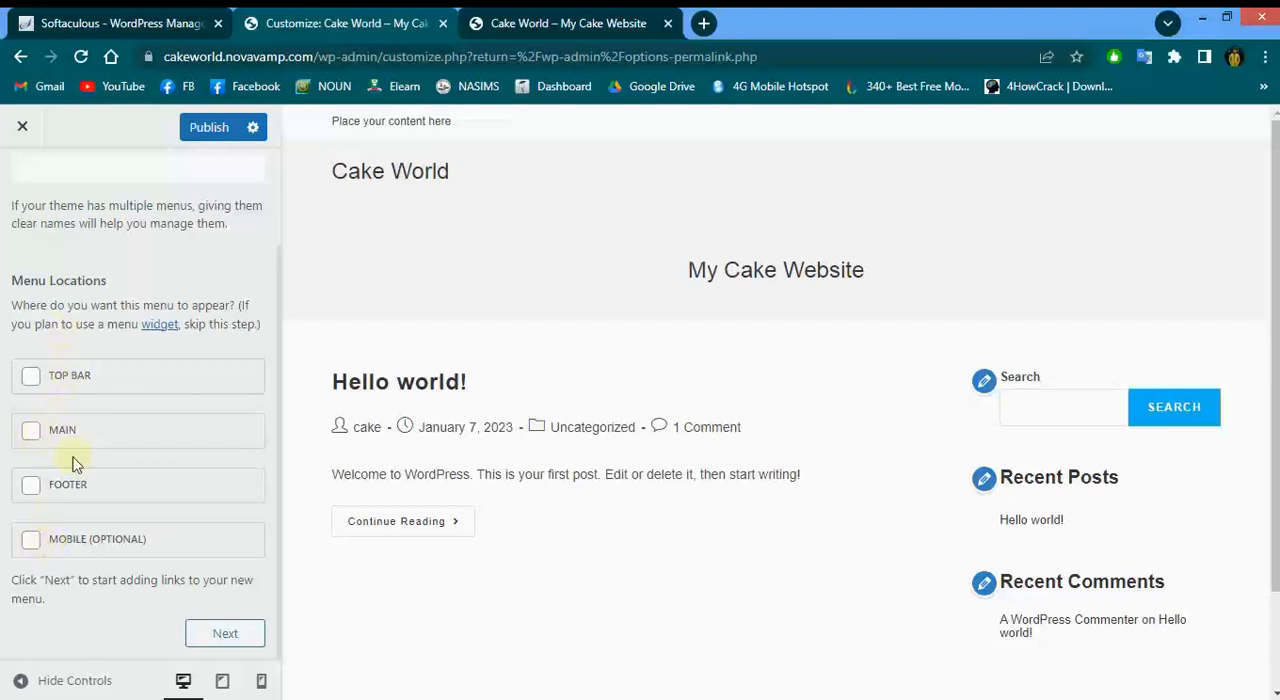
mouse_move(467, 121)
left_mouse_down()
mouse_move(286, 124)
mouse_move(472, 124)
mouse_move(304, 132)
mouse_move(483, 130)
mouse_move(296, 135)
mouse_move(470, 130)
mouse_move(314, 134)
mouse_move(443, 122)
mouse_move(443, 134)
mouse_move(483, 143)
mouse_move(456, 134)
left_mouse_up()
left_click_drag(452, 123, 300, 108)
left_click(445, 123)
left_click_drag(306, 152, 323, 118)
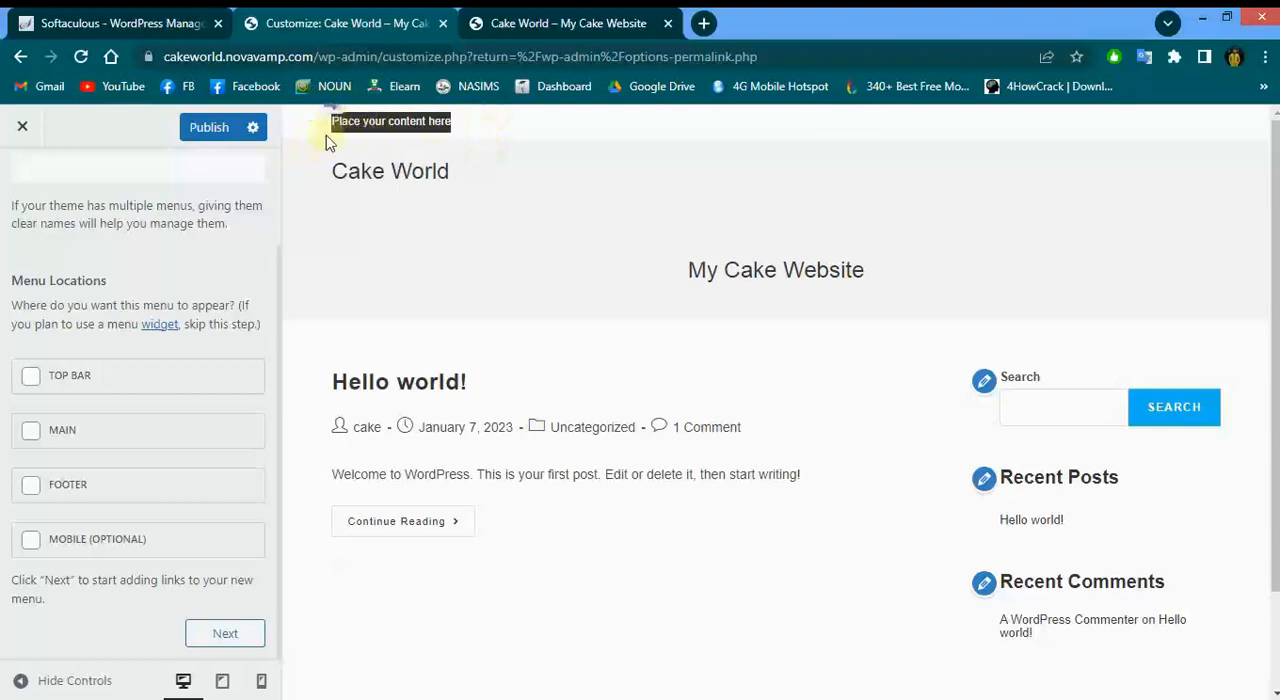
left_click(512, 147)
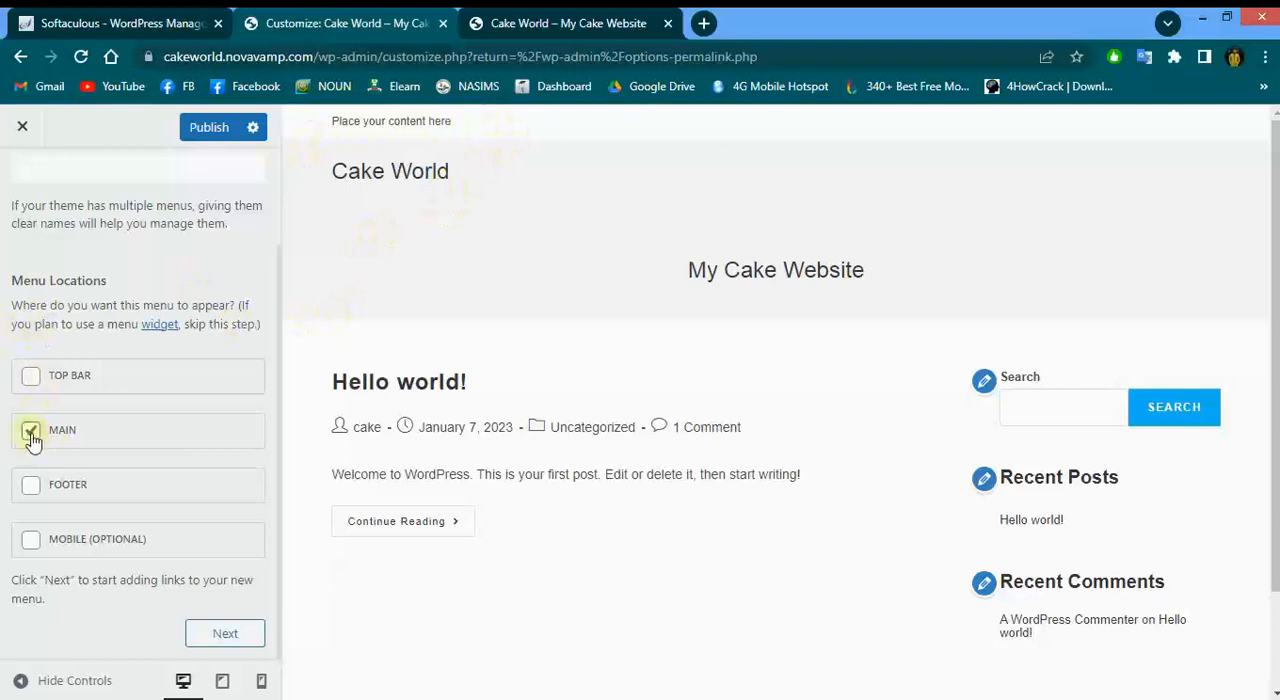
left_click(531, 187)
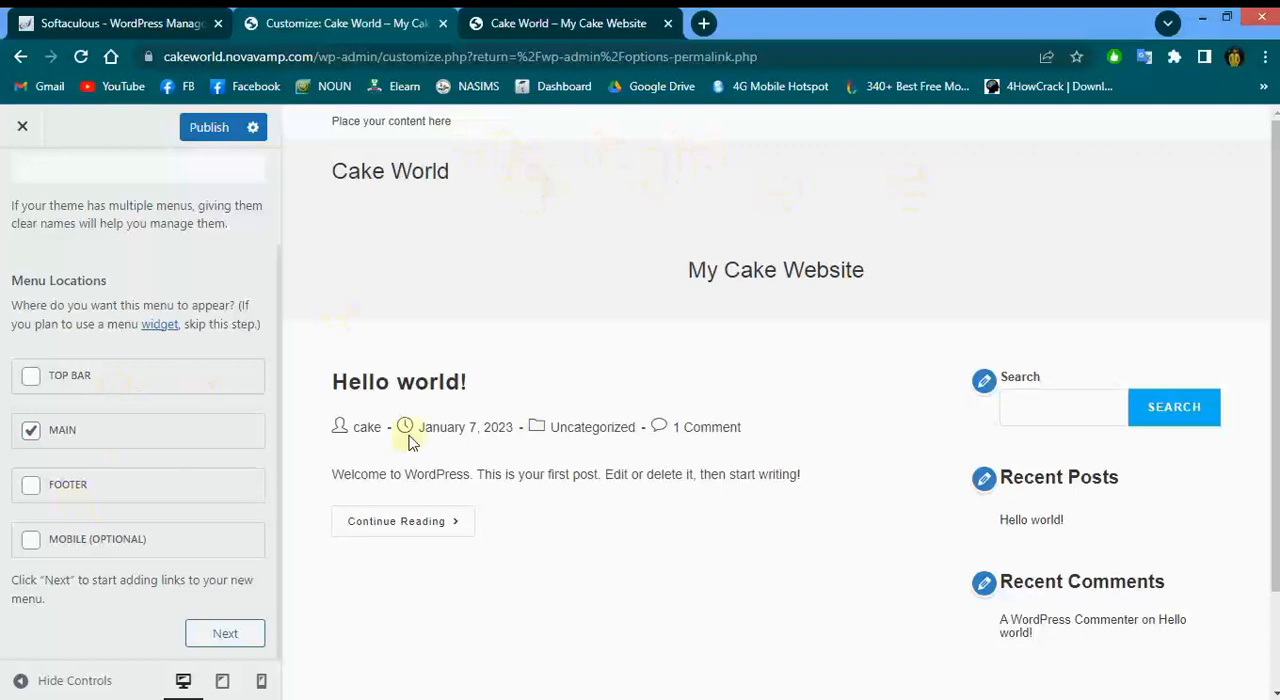
scroll(410, 440, "down", 1)
left_click(935, 680)
mouse_move(935, 683)
left_mouse_down()
mouse_move(606, 686)
mouse_move(935, 683)
left_mouse_up()
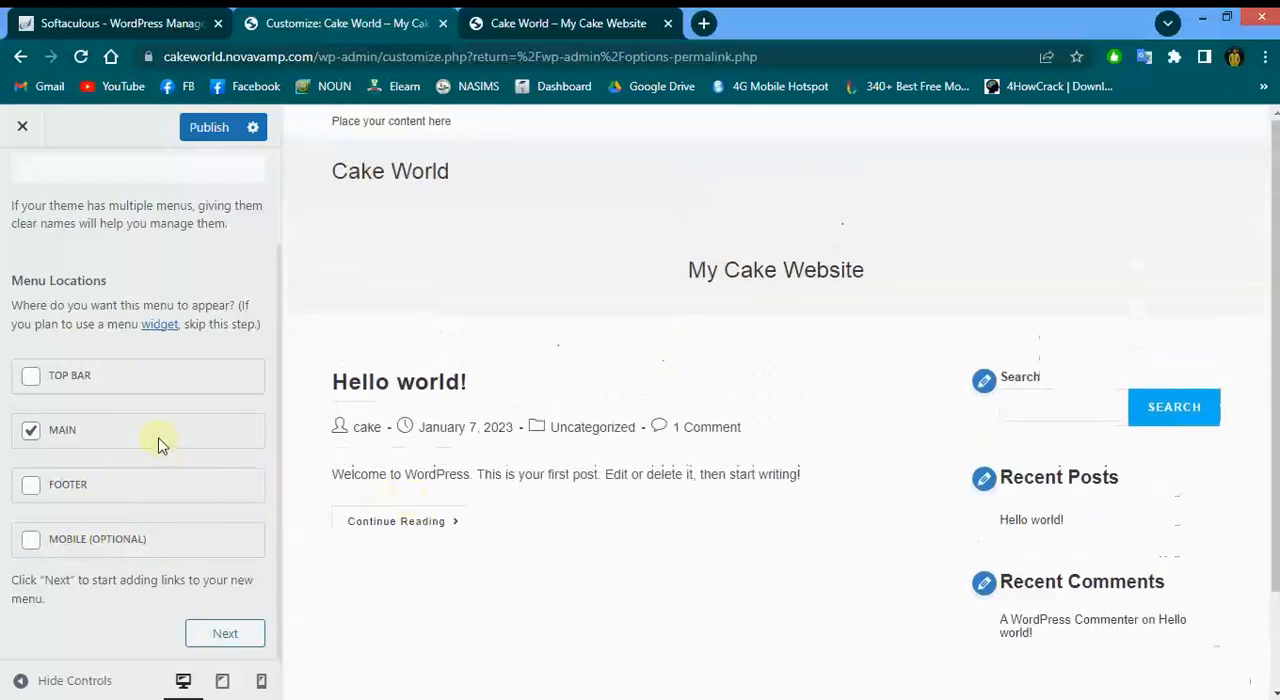
left_click(223, 644)
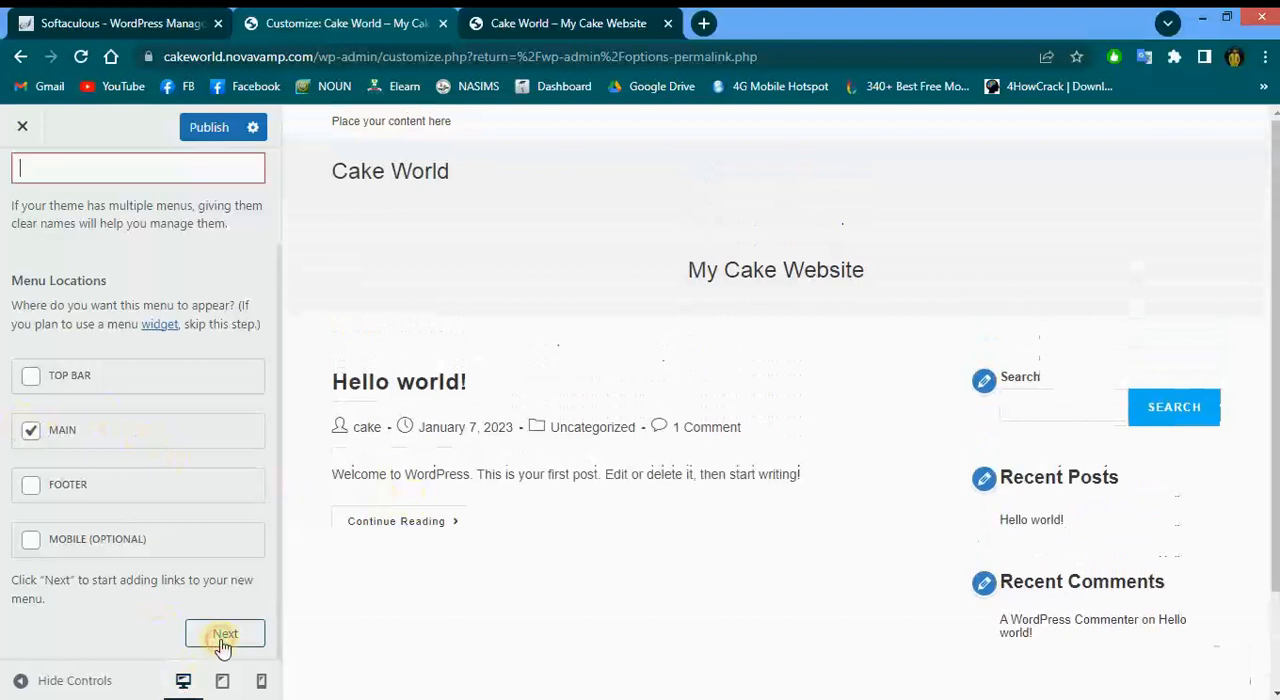
scroll(123, 534, "up", 2)
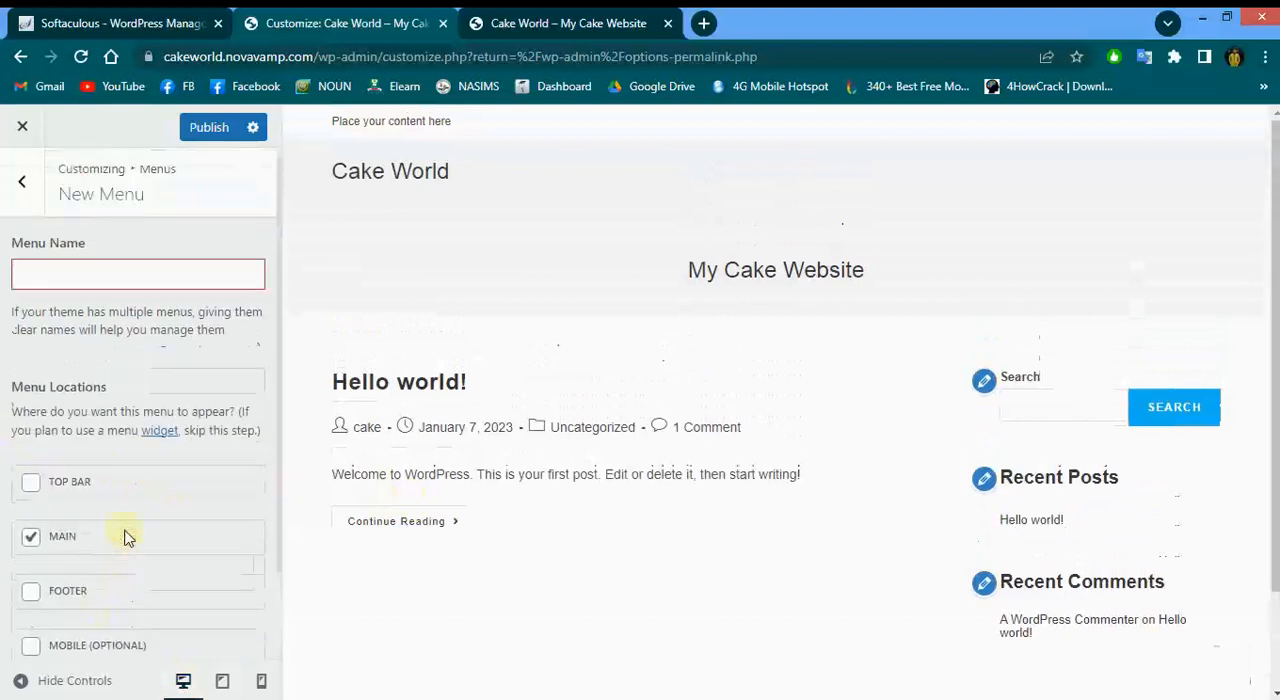
Name the new menu Main and continue to create it
left_click(145, 290)
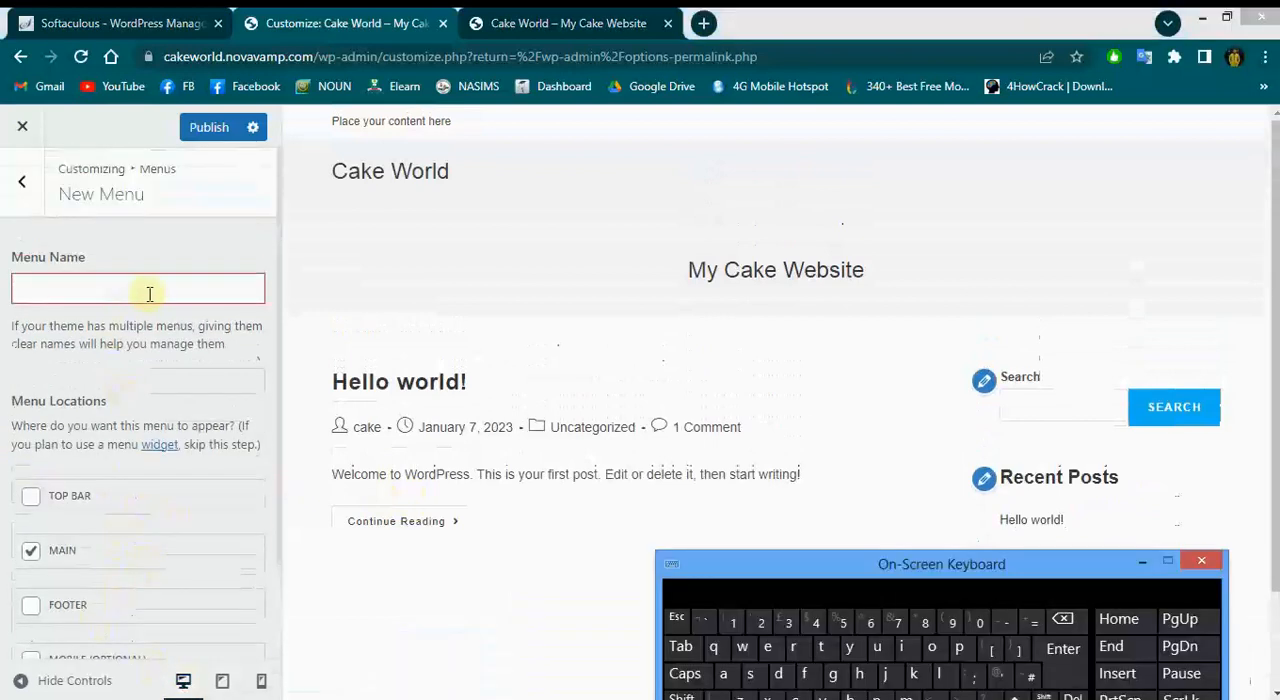
left_click(683, 697)
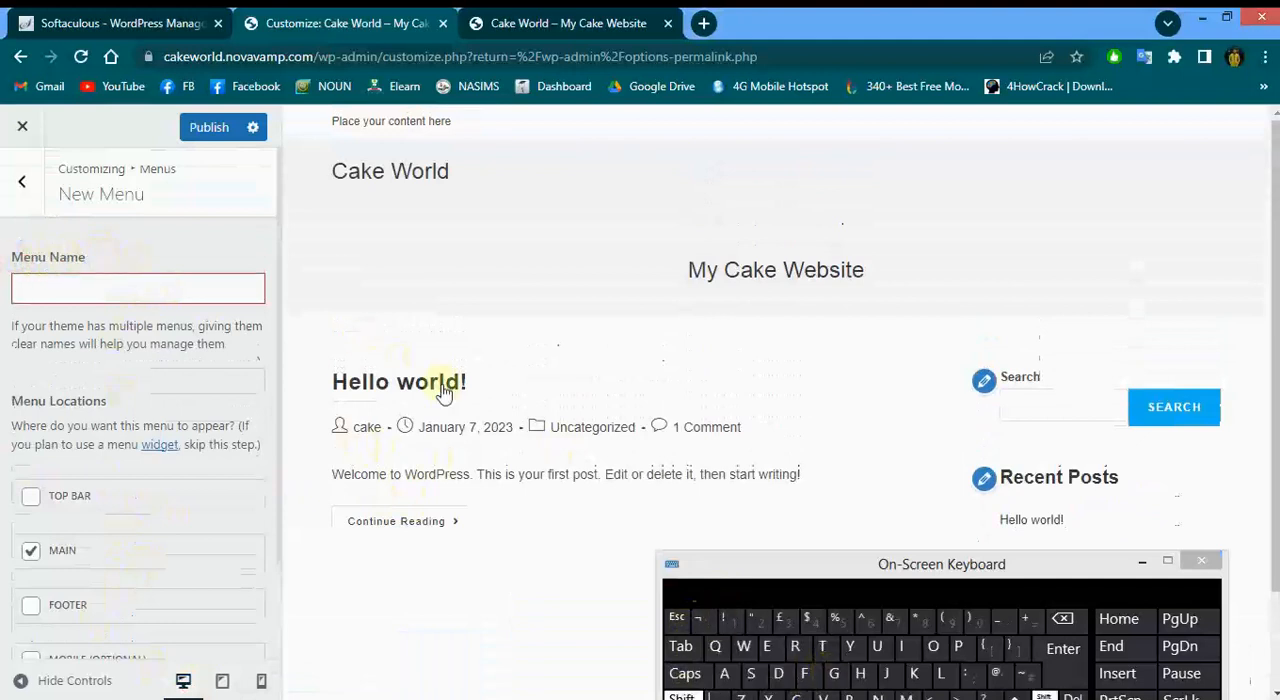
left_click(905, 697)
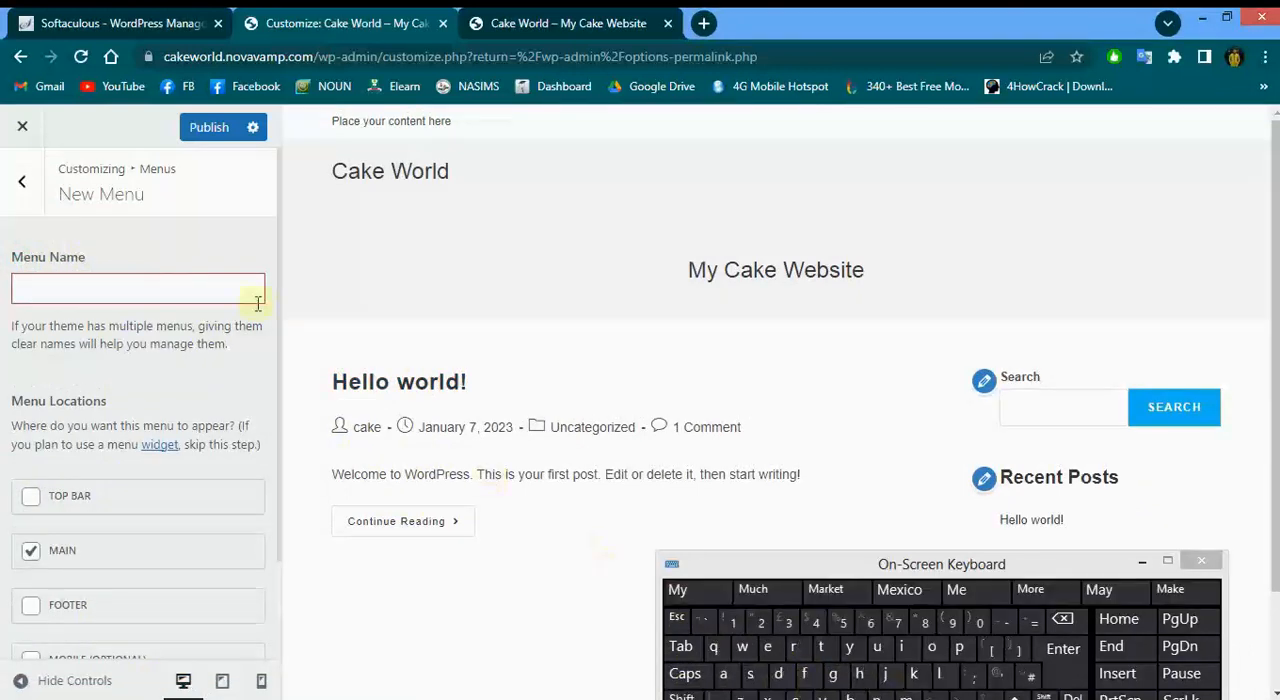
left_click(682, 697)
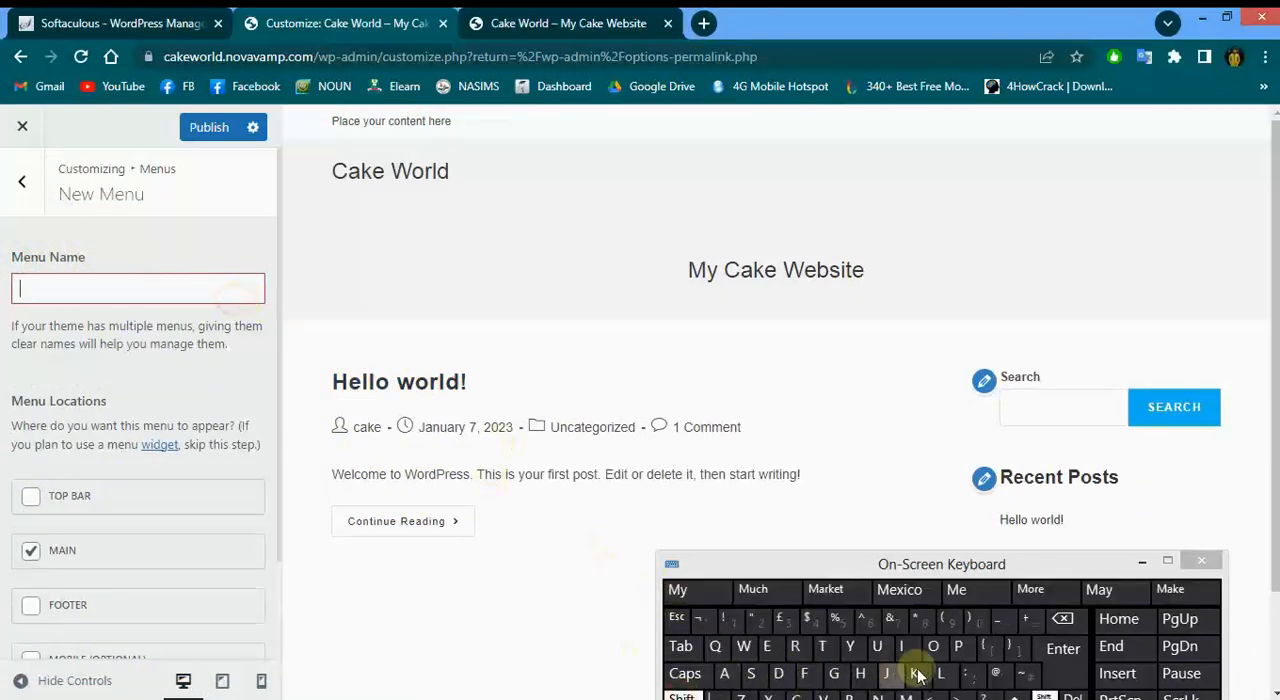
left_click(905, 697)
left_click(723, 673)
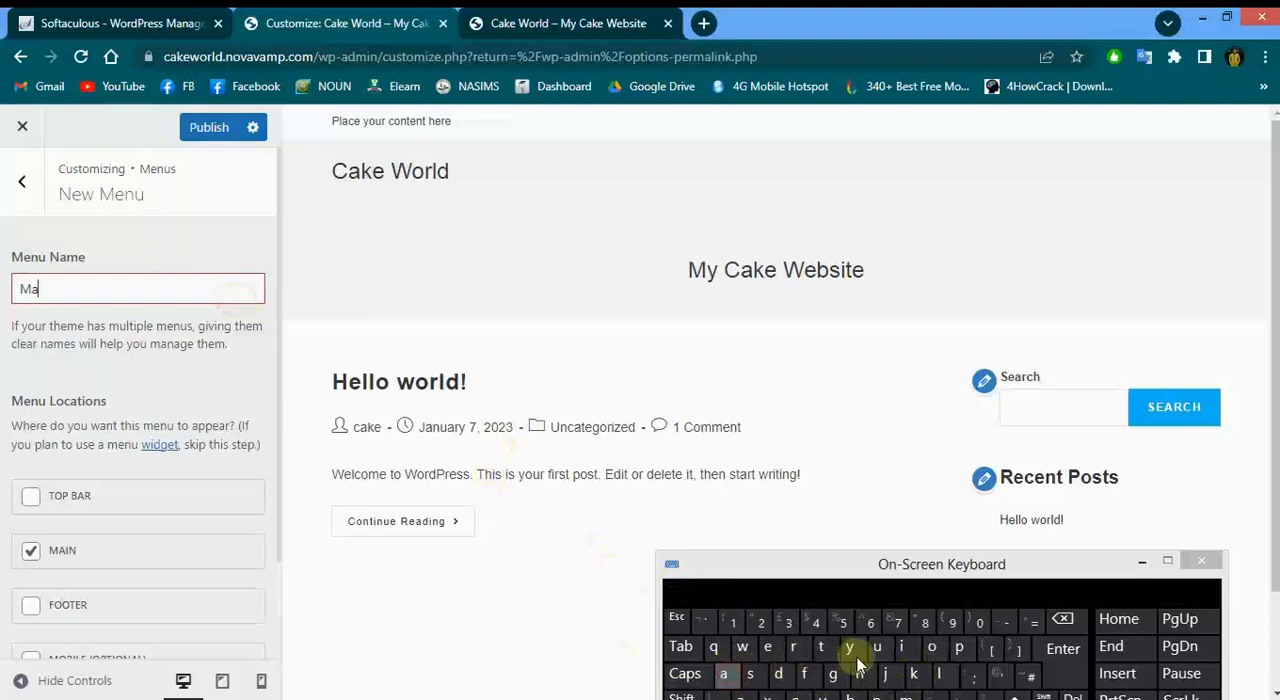
left_click(903, 650)
left_click(872, 697)
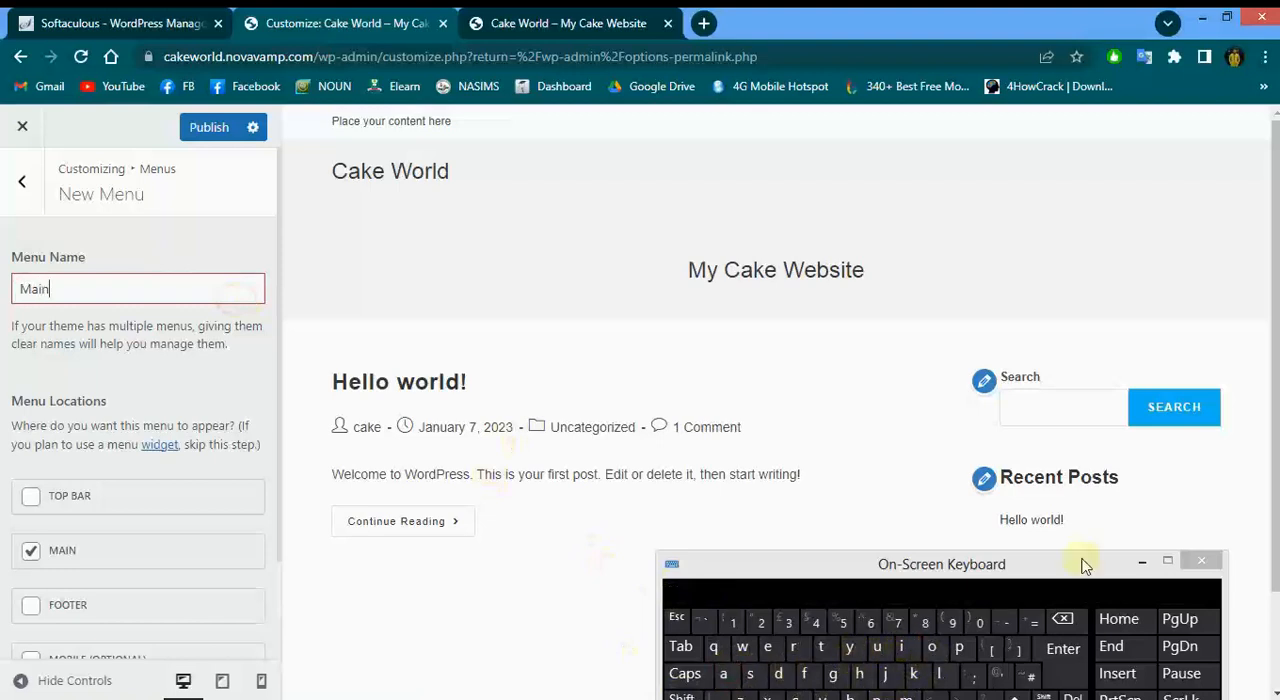
left_click(1138, 560)
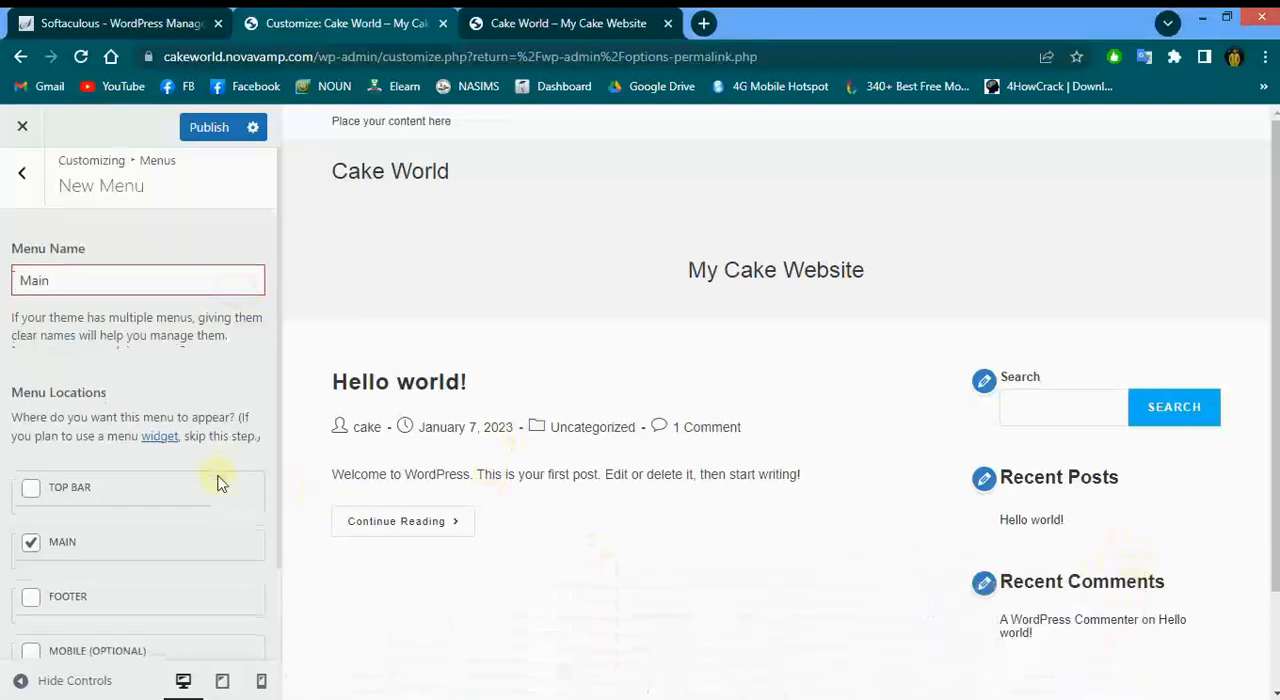
scroll(218, 500, "down", 1)
left_click(222, 632)
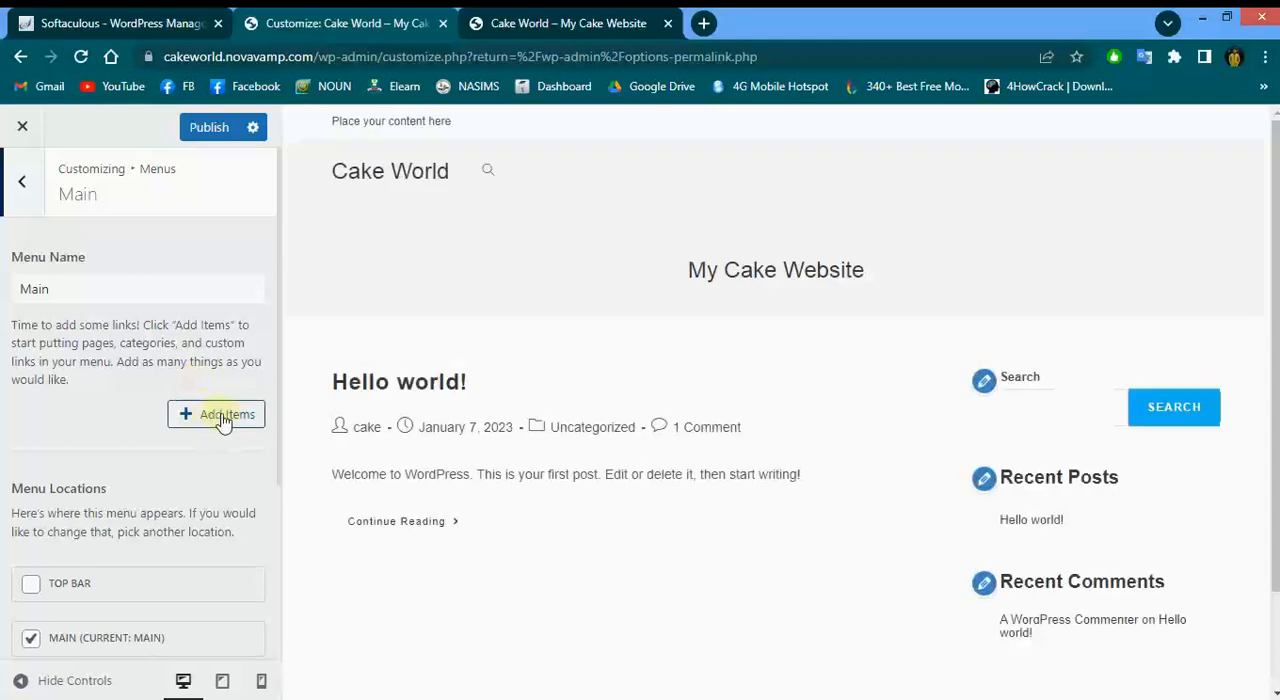
Add the Home link to the Main menu, then create a new About page and add it
left_click(222, 418)
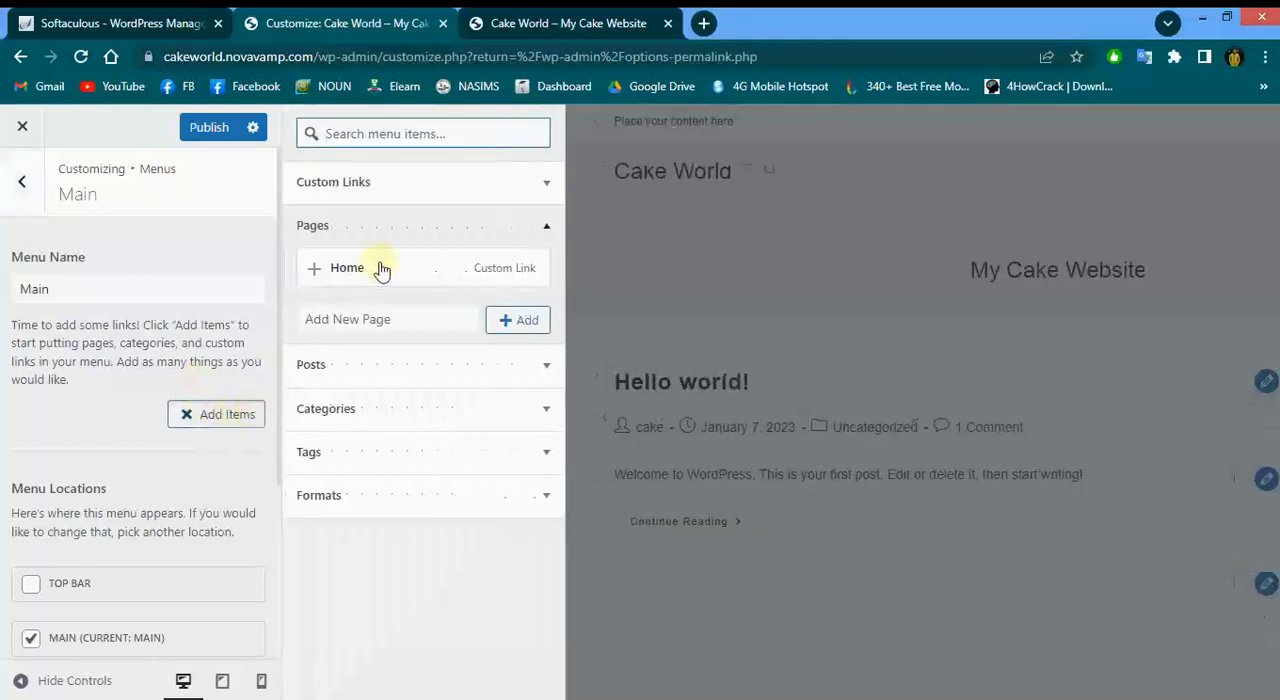
left_click(314, 272)
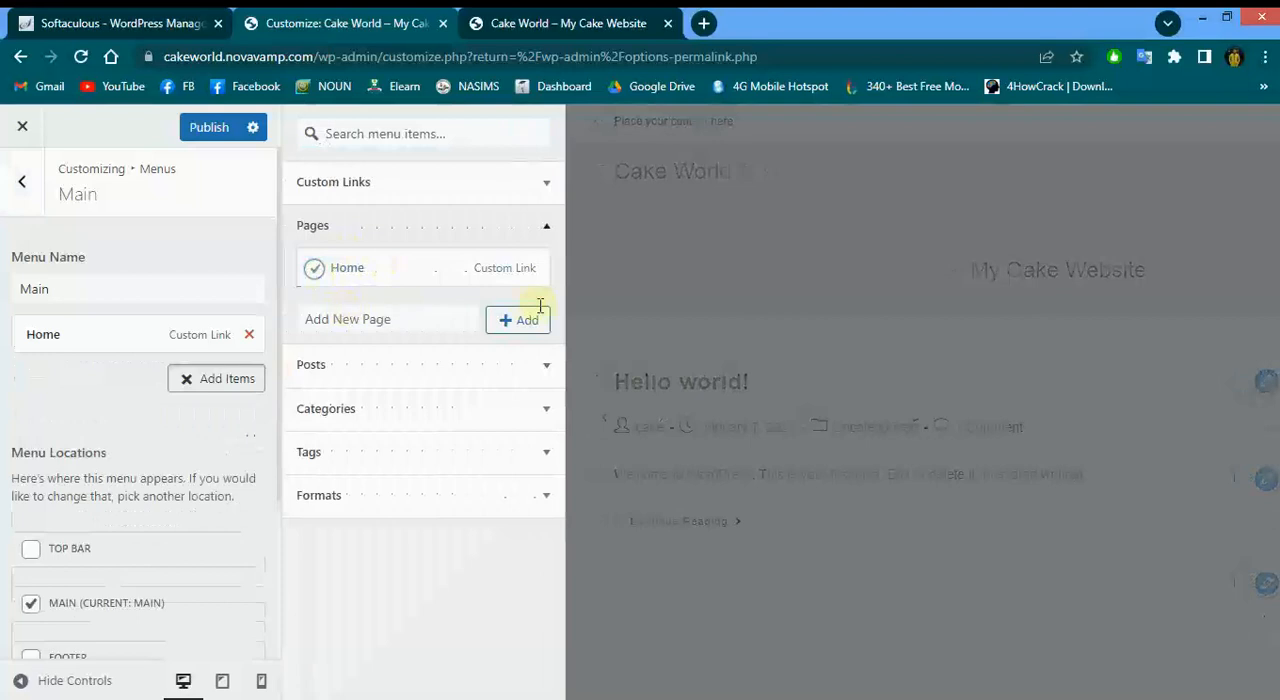
left_click(150, 699)
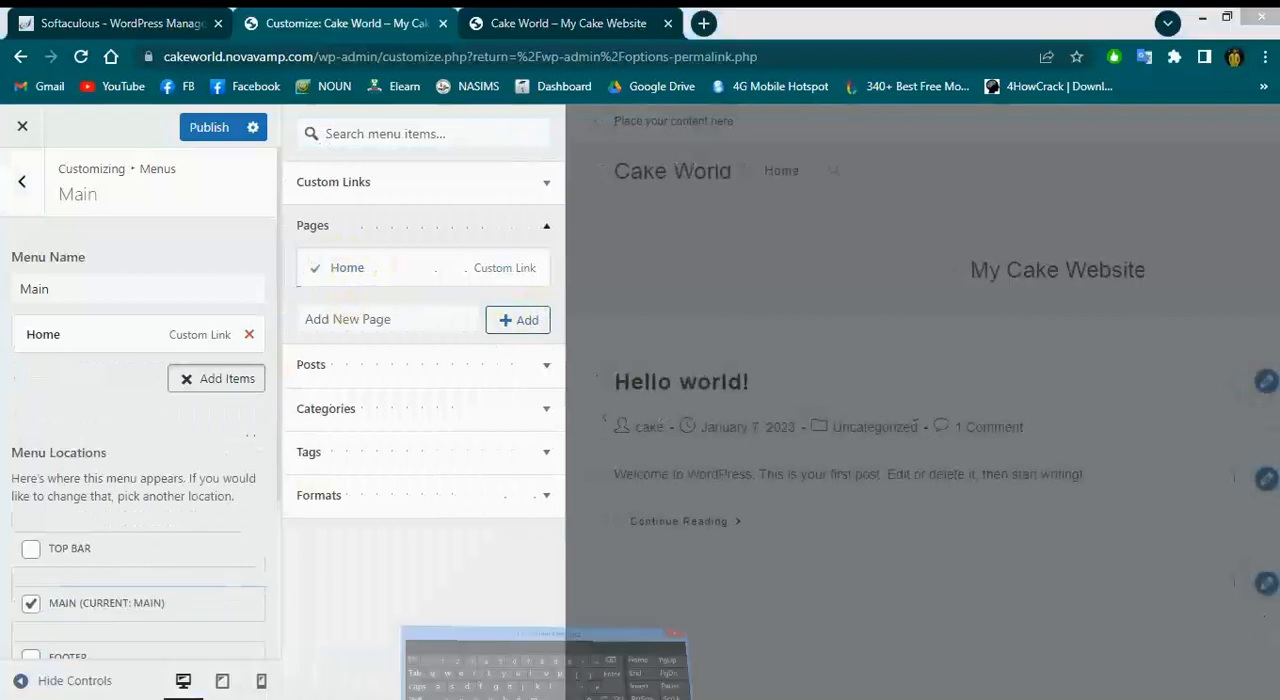
left_click(410, 320)
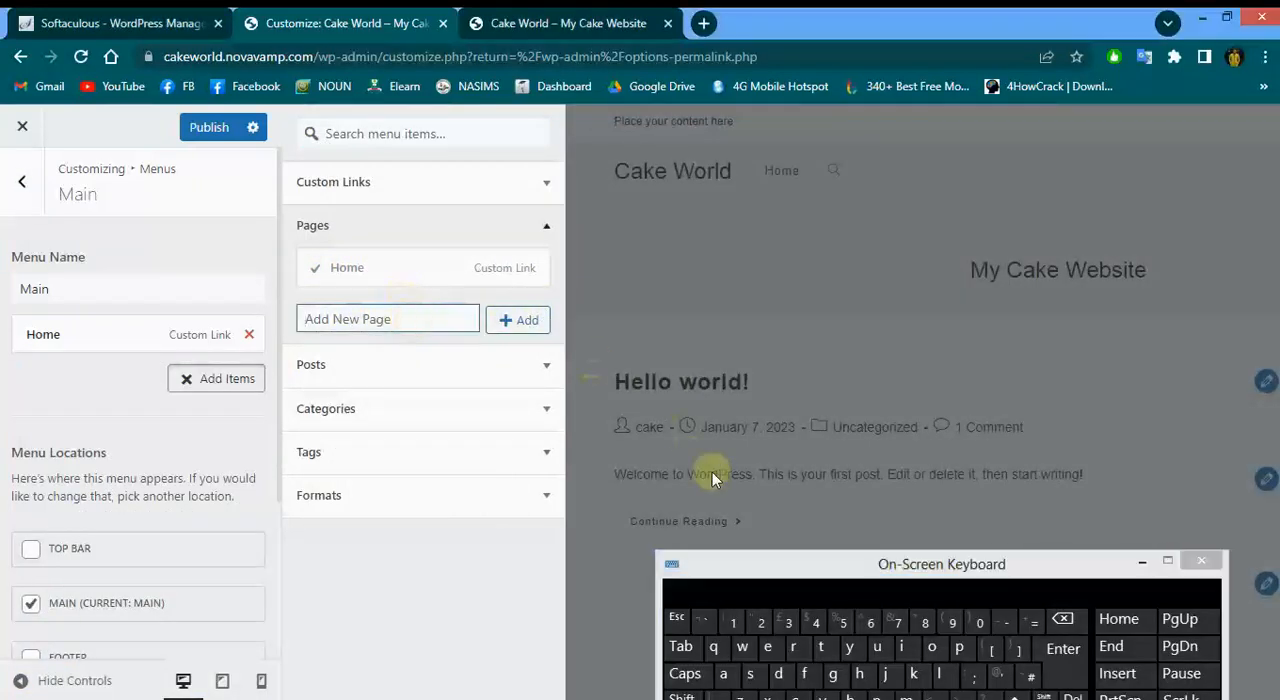
left_click(683, 697)
left_click(724, 673)
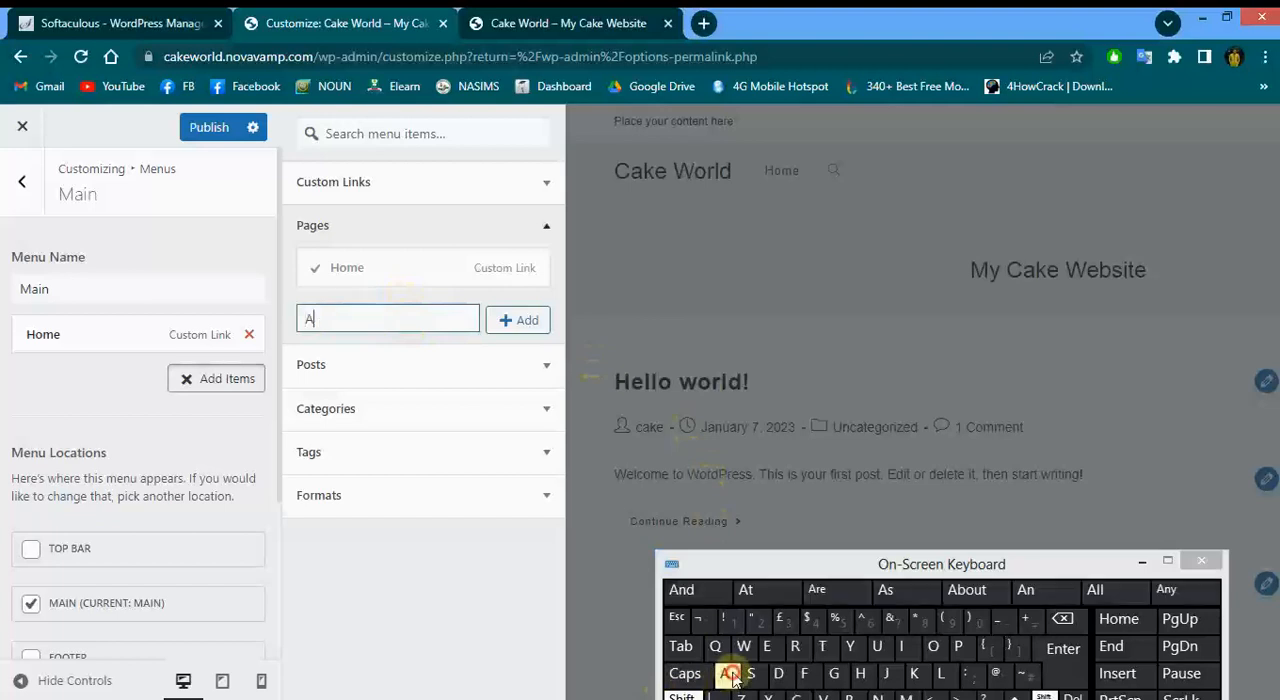
left_click(850, 697)
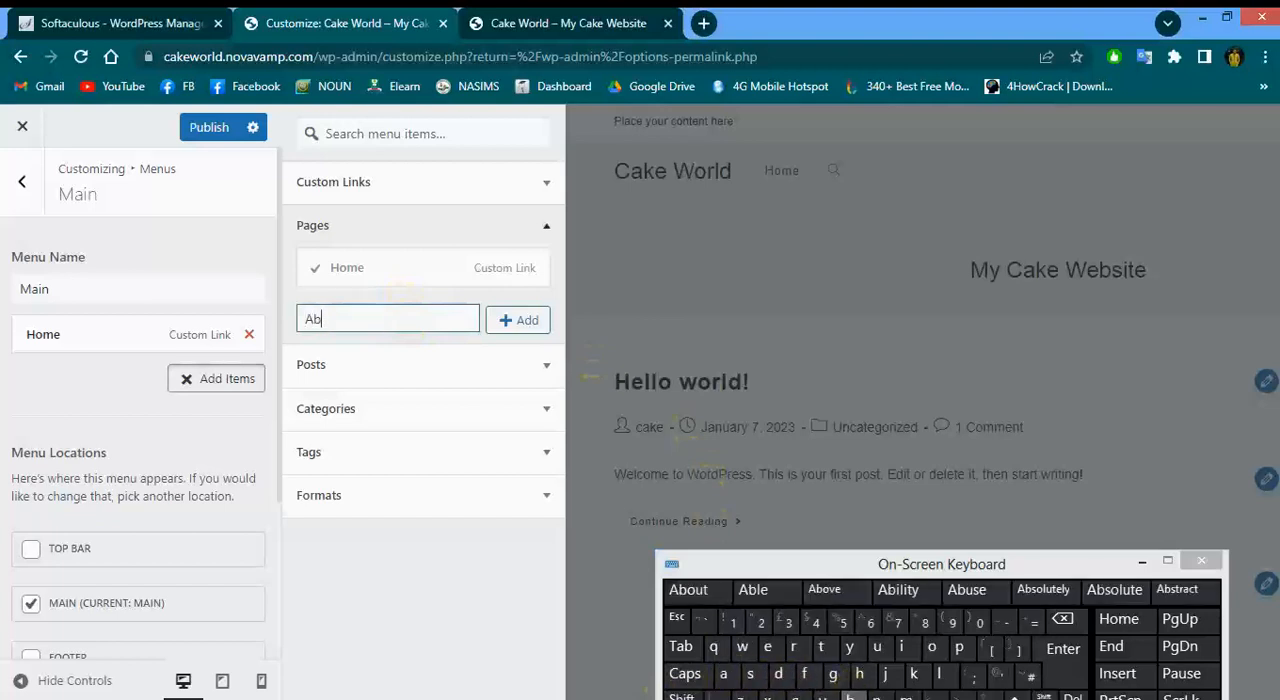
left_click(702, 598)
left_click(516, 322)
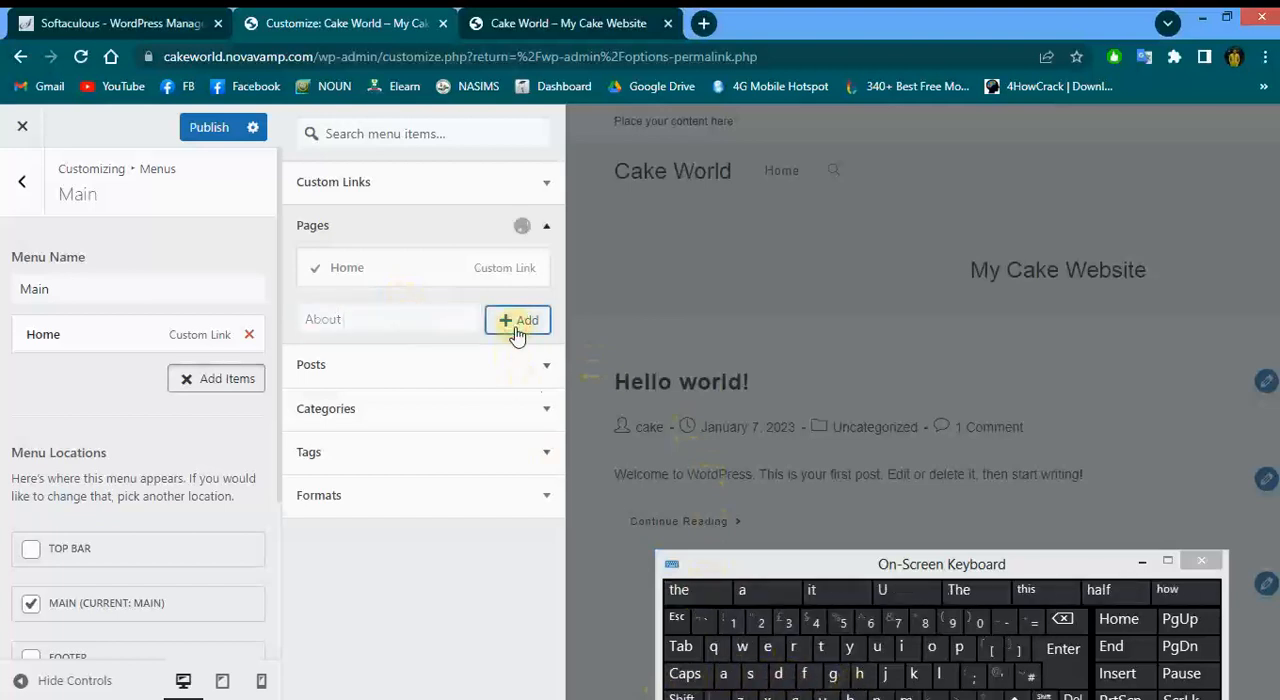
Create a new Contact page and add it to the menu
left_click(406, 355)
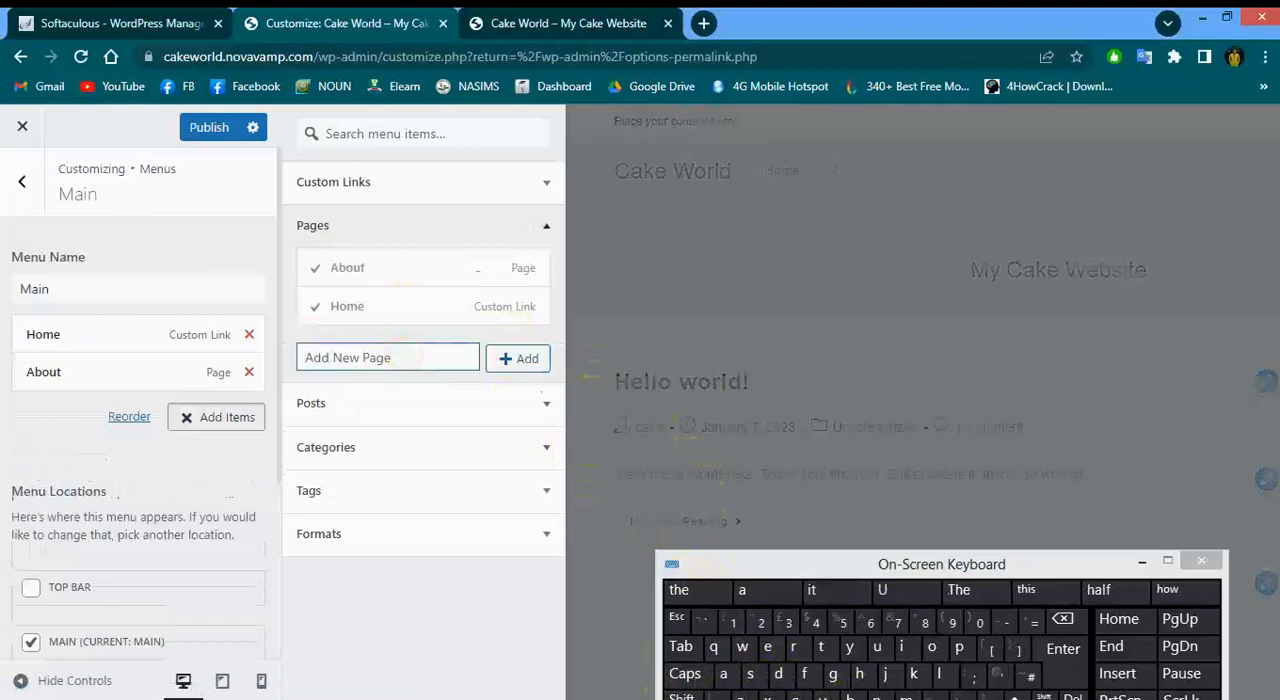
left_click(796, 697)
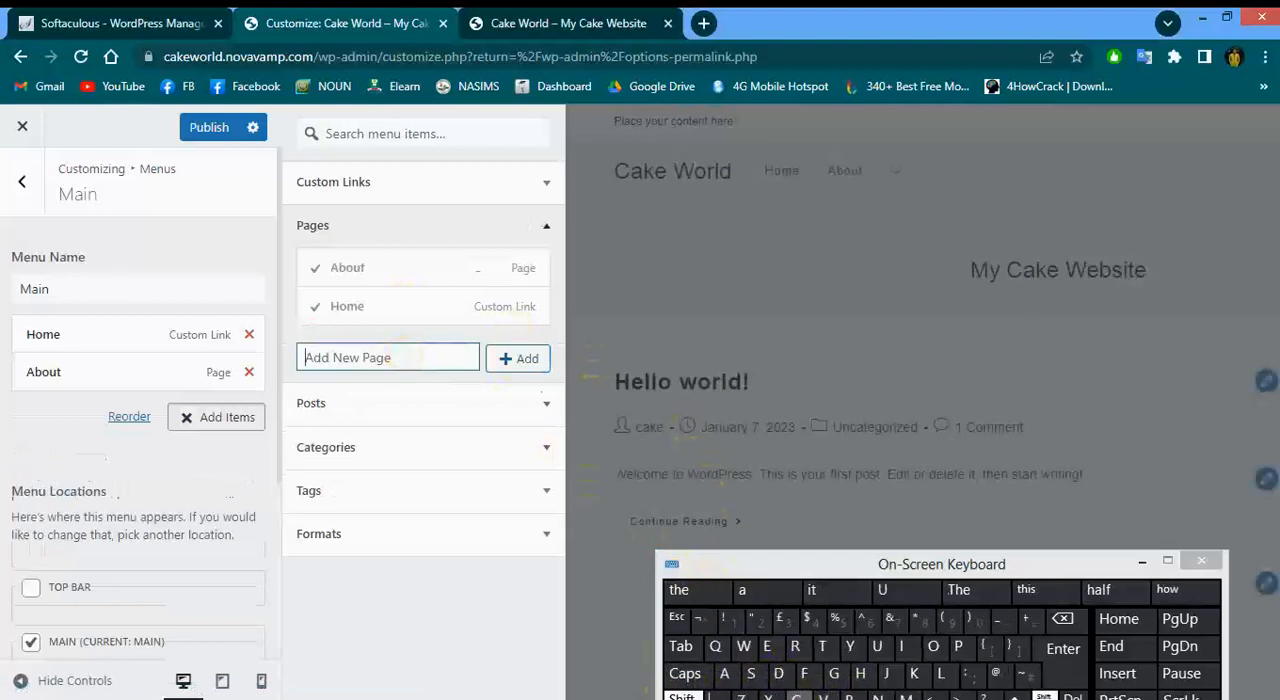
left_click(922, 652)
left_click(877, 697)
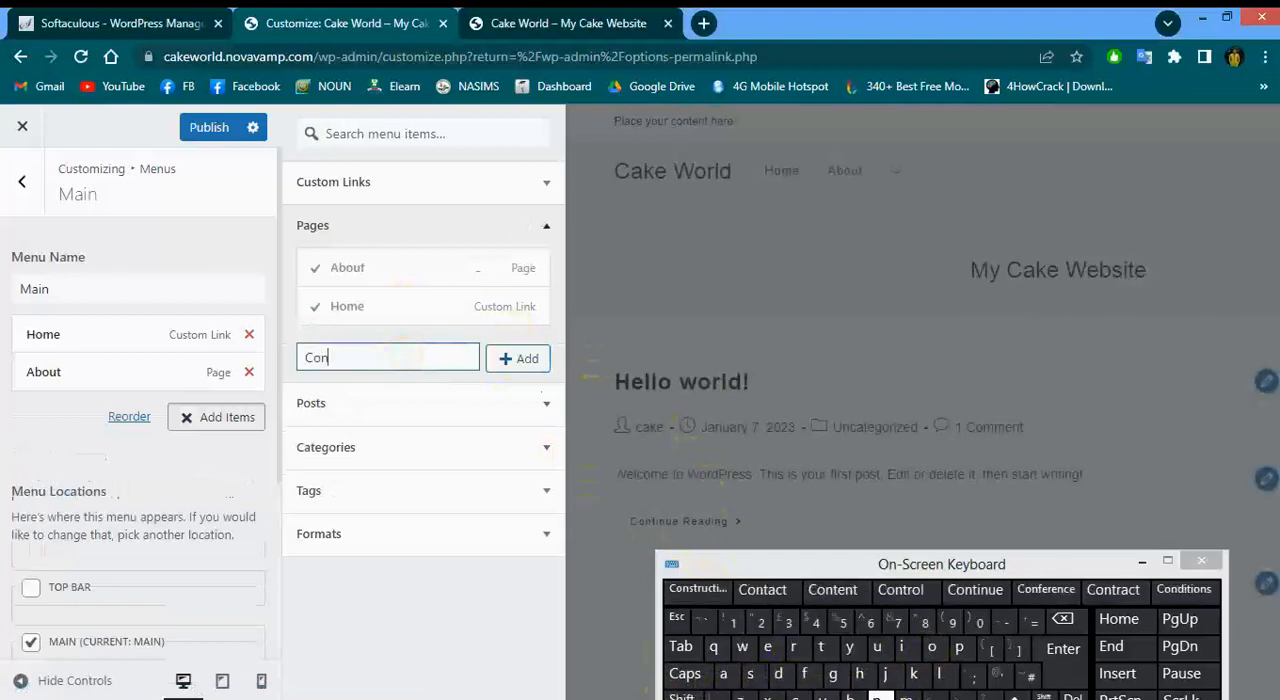
left_click(772, 592)
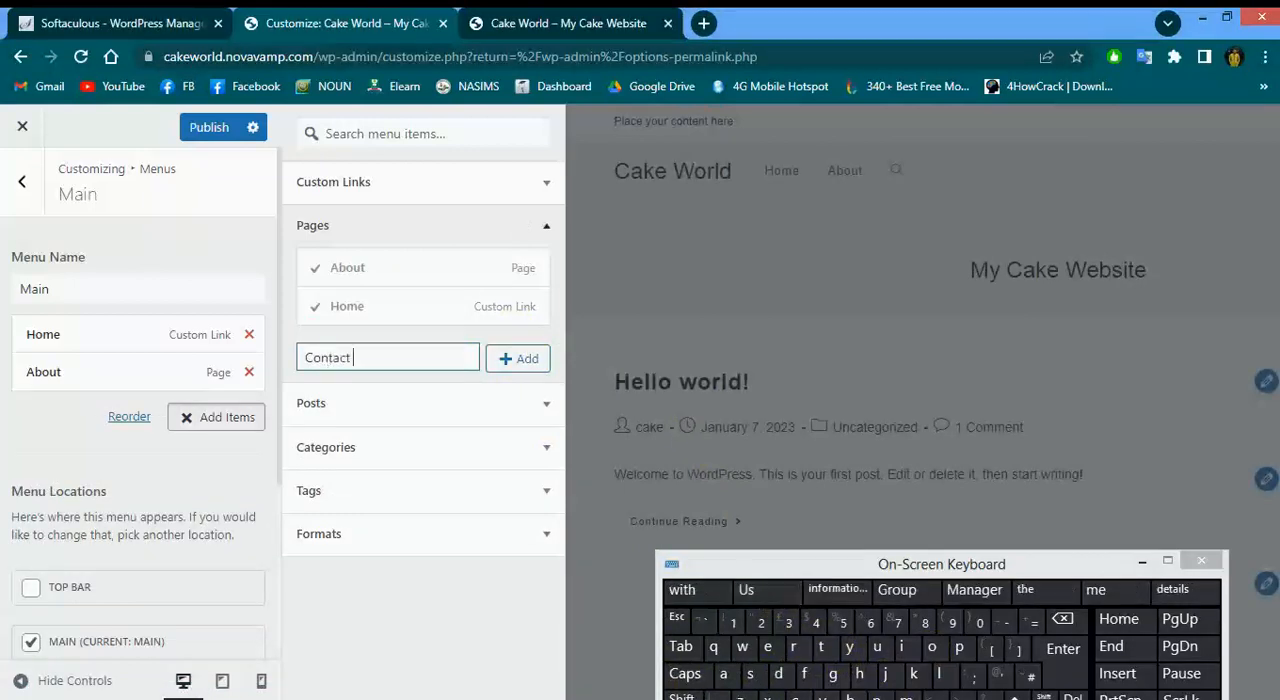
left_click(508, 366)
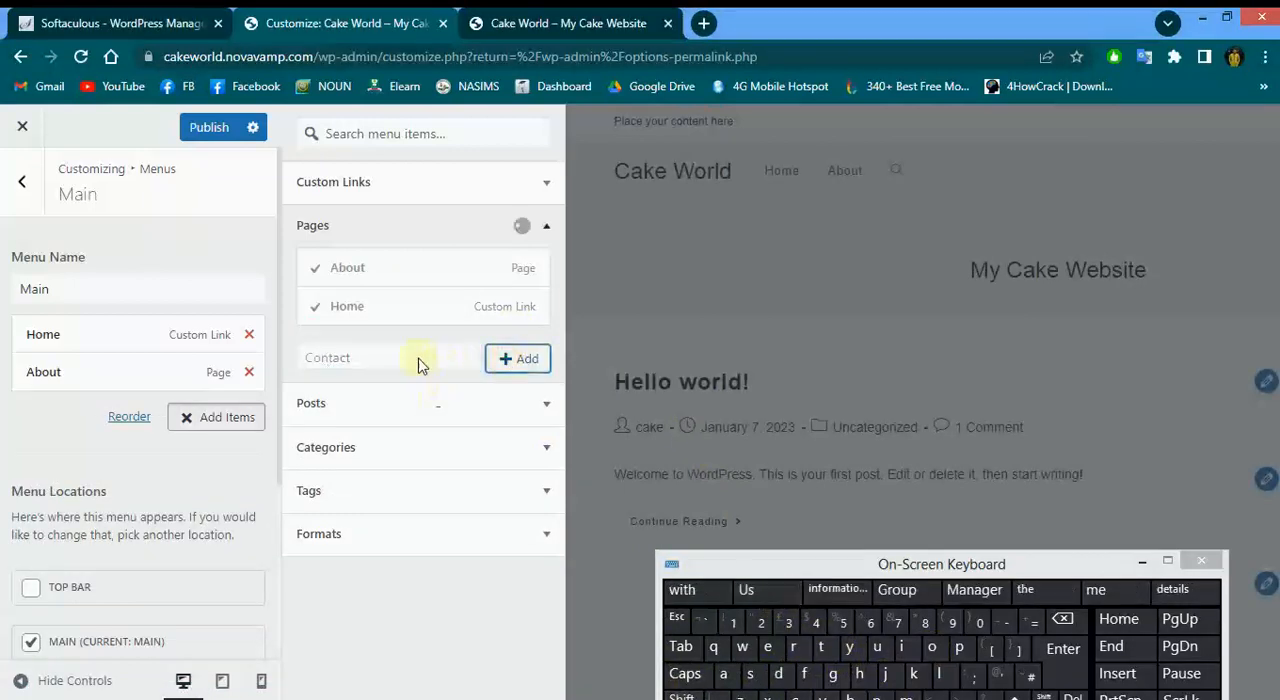
Create a new Services page, add it to the menu, and close the item picker
left_click(403, 396)
left_click(682, 697)
left_click(751, 673)
left_click(768, 646)
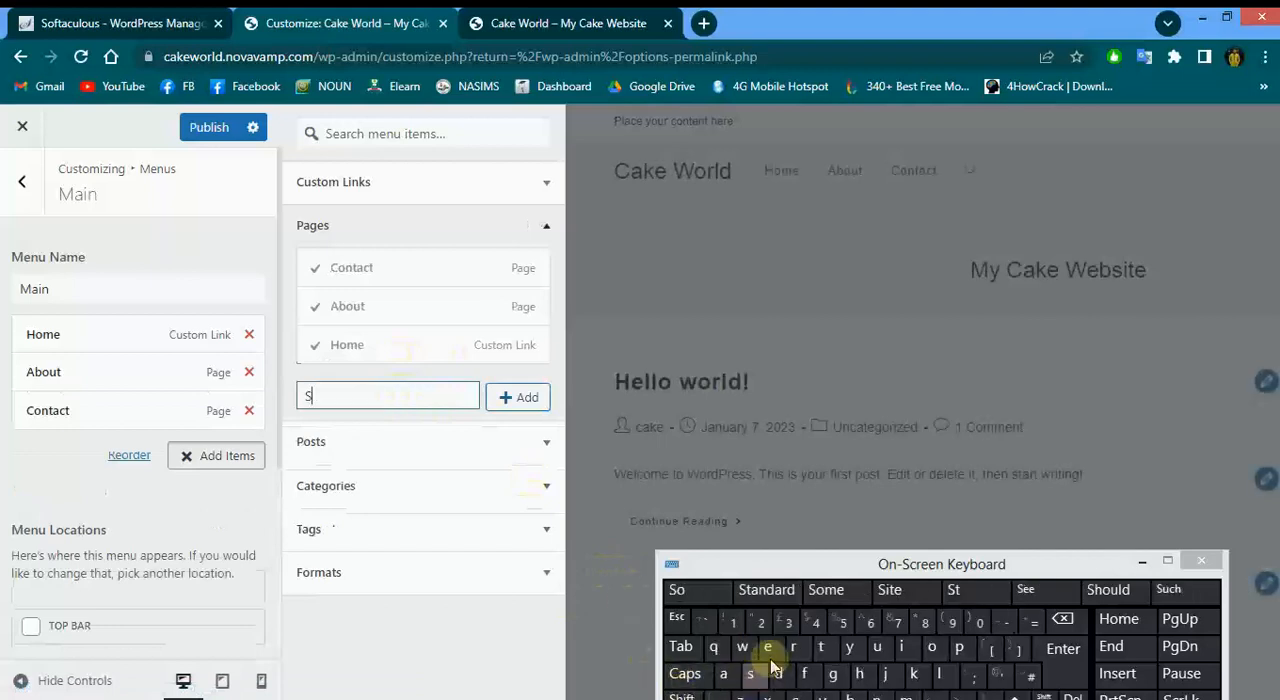
left_click(800, 648)
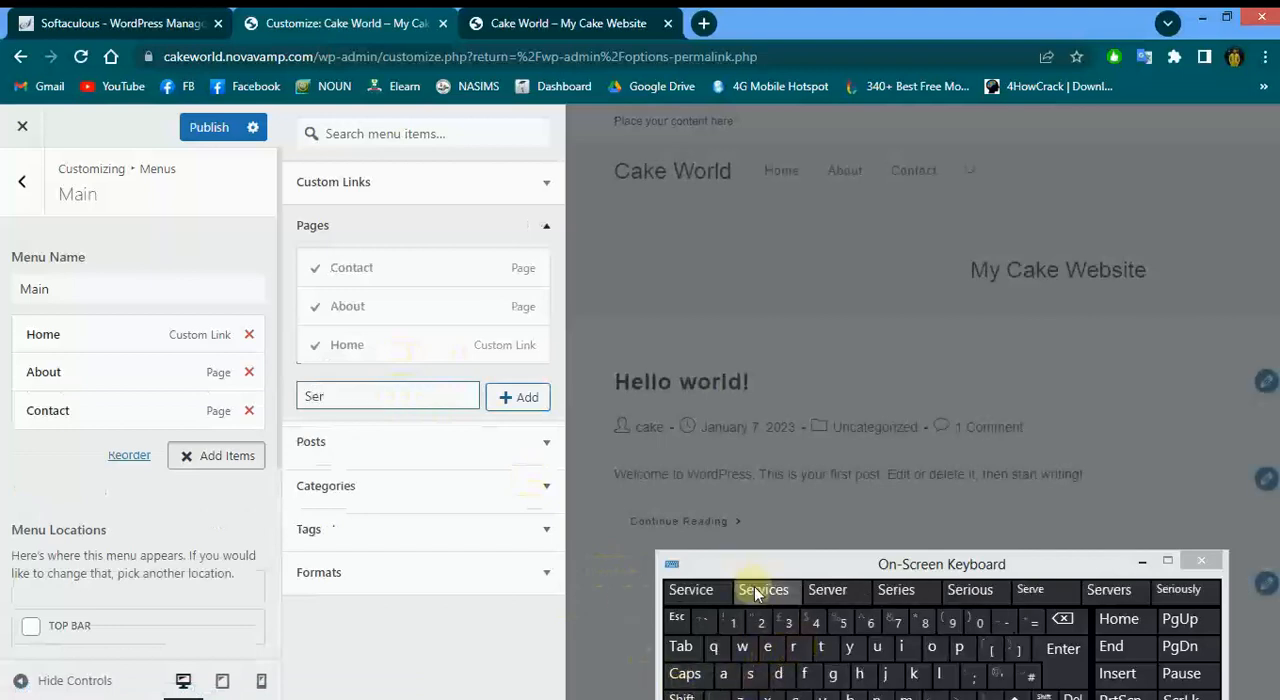
left_click(766, 590)
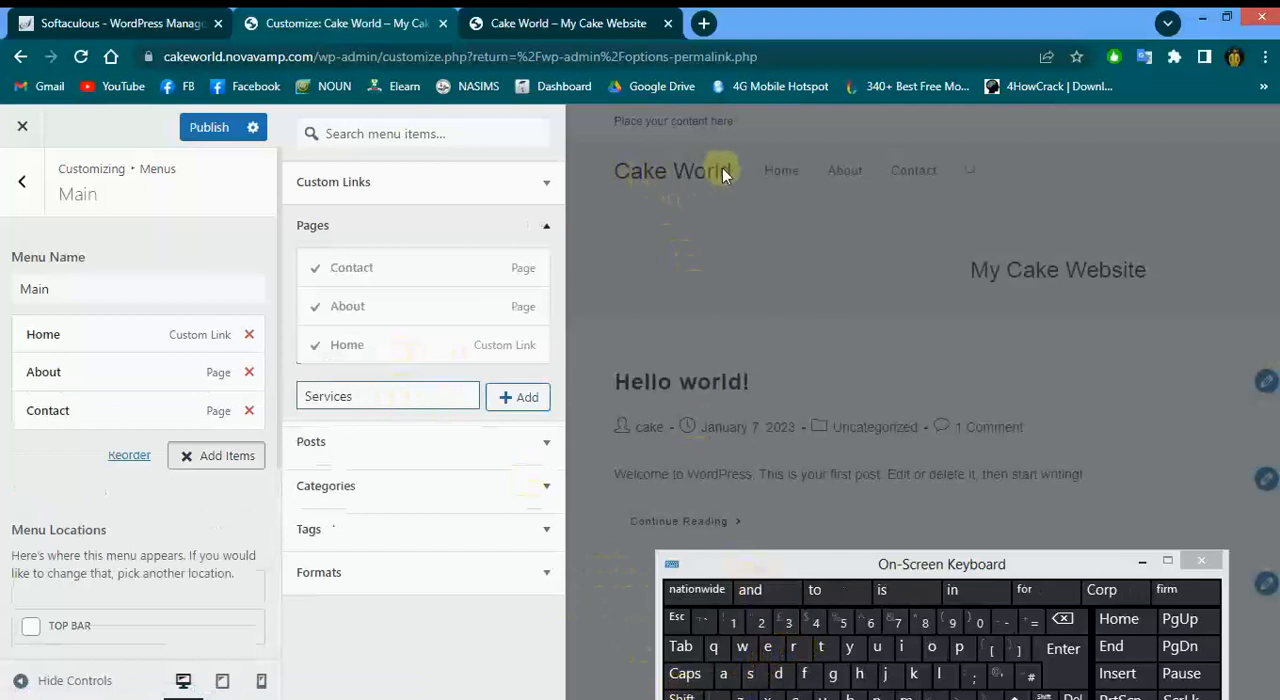
left_click(505, 398)
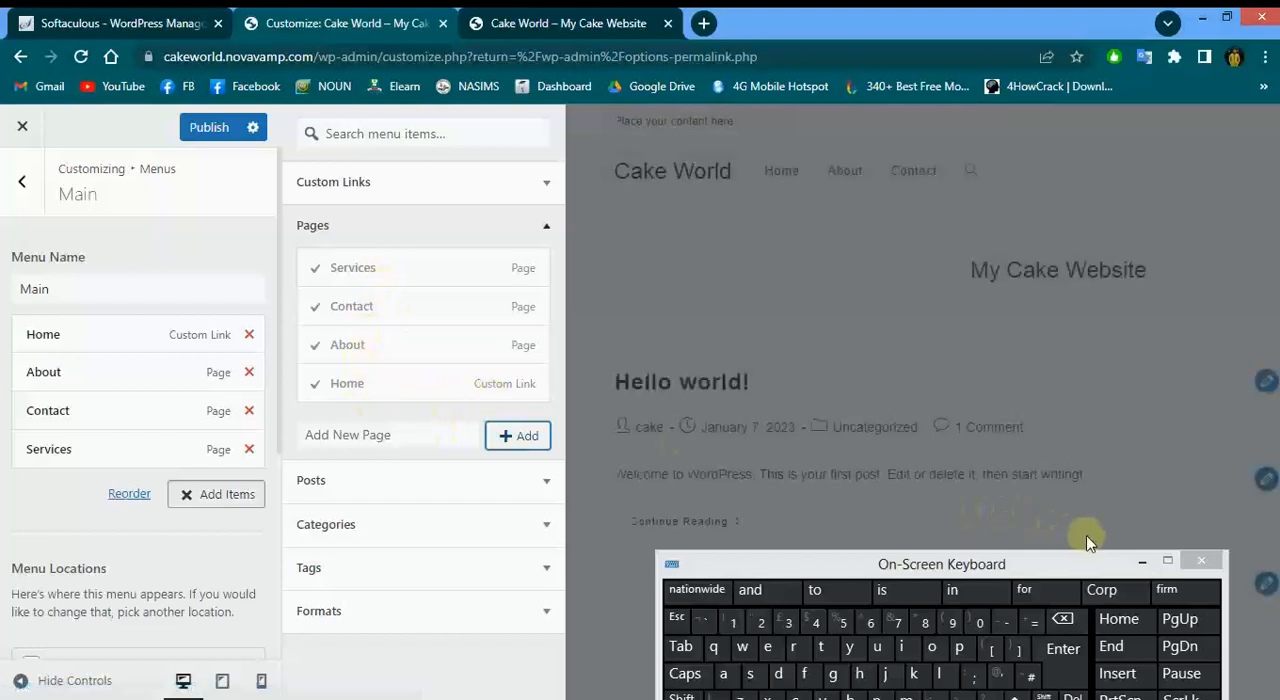
left_click(1201, 560)
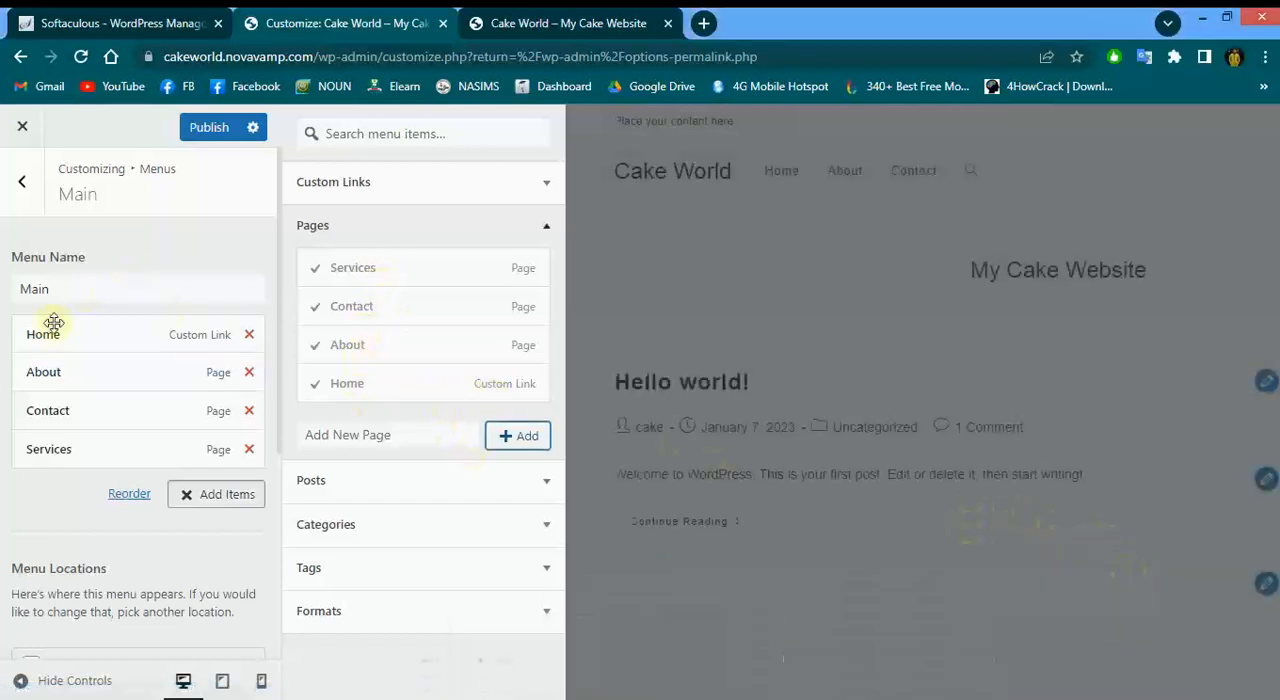
left_click(145, 516)
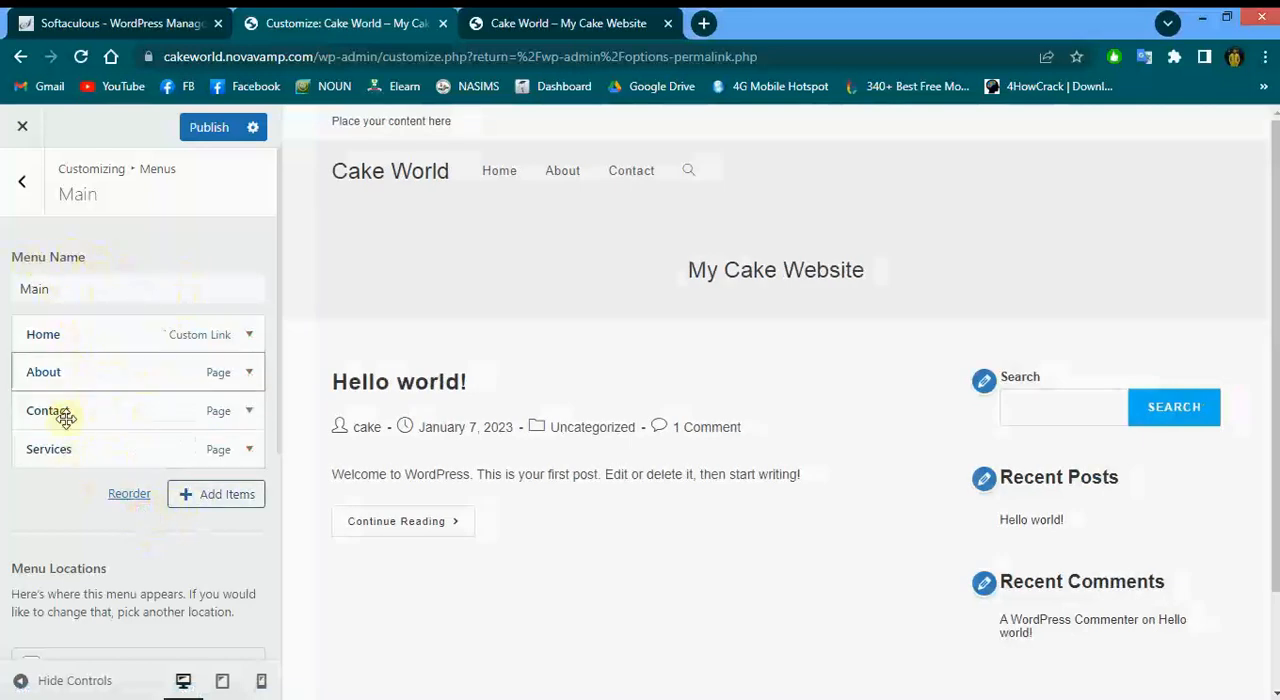
Move the Services item up to sit directly after Home at the top level of the menu
left_click_drag(55, 447, 82, 372)
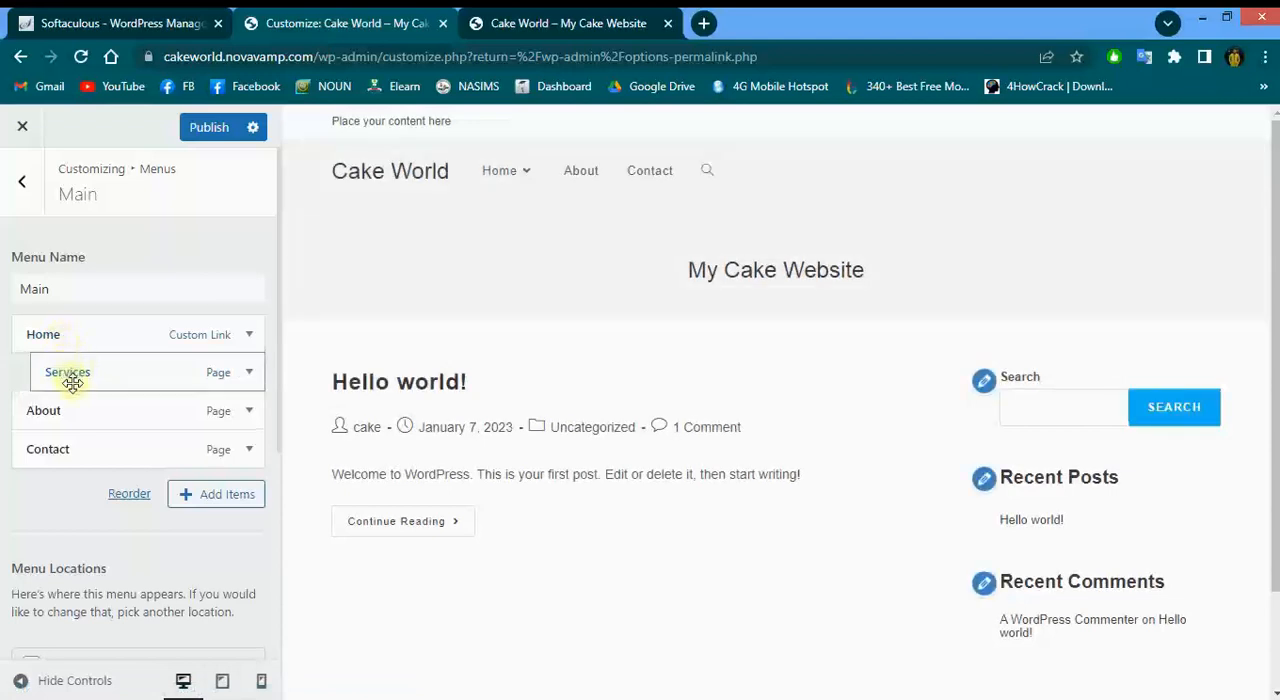
left_click_drag(101, 381, 70, 362)
mouse_move(528, 178)
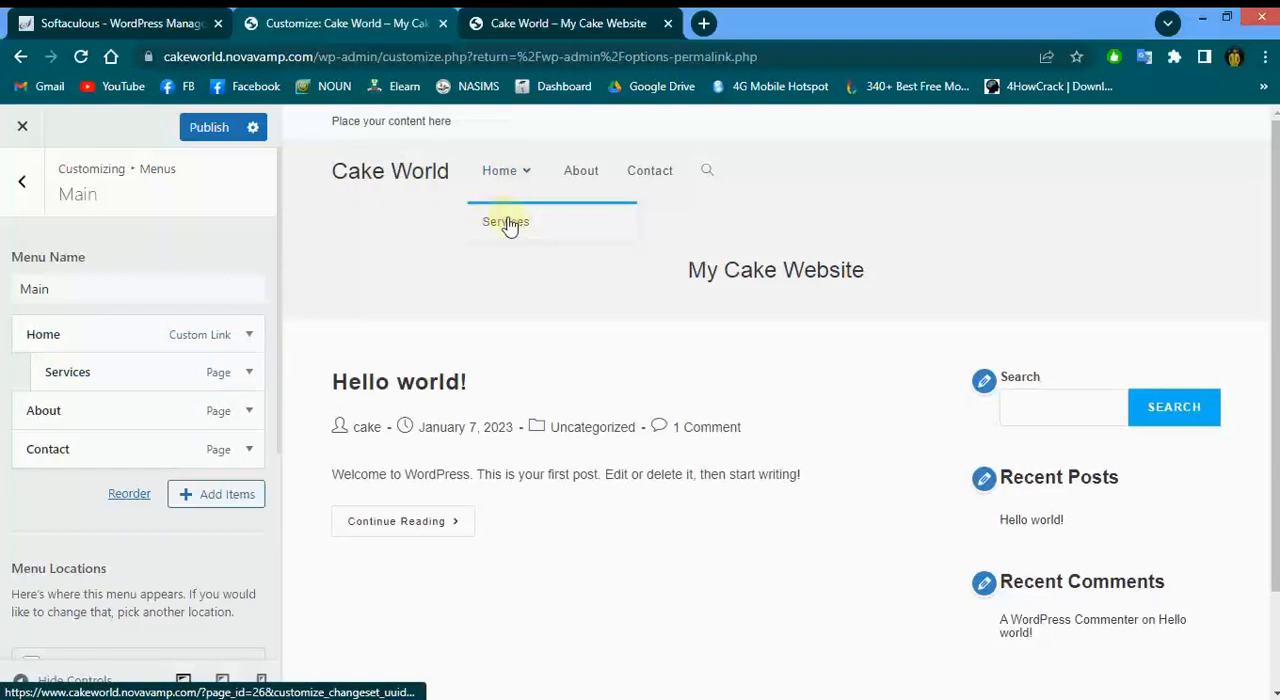
mouse_move(34, 374)
left_mouse_down()
mouse_move(52, 376)
mouse_move(40, 371)
left_mouse_up()
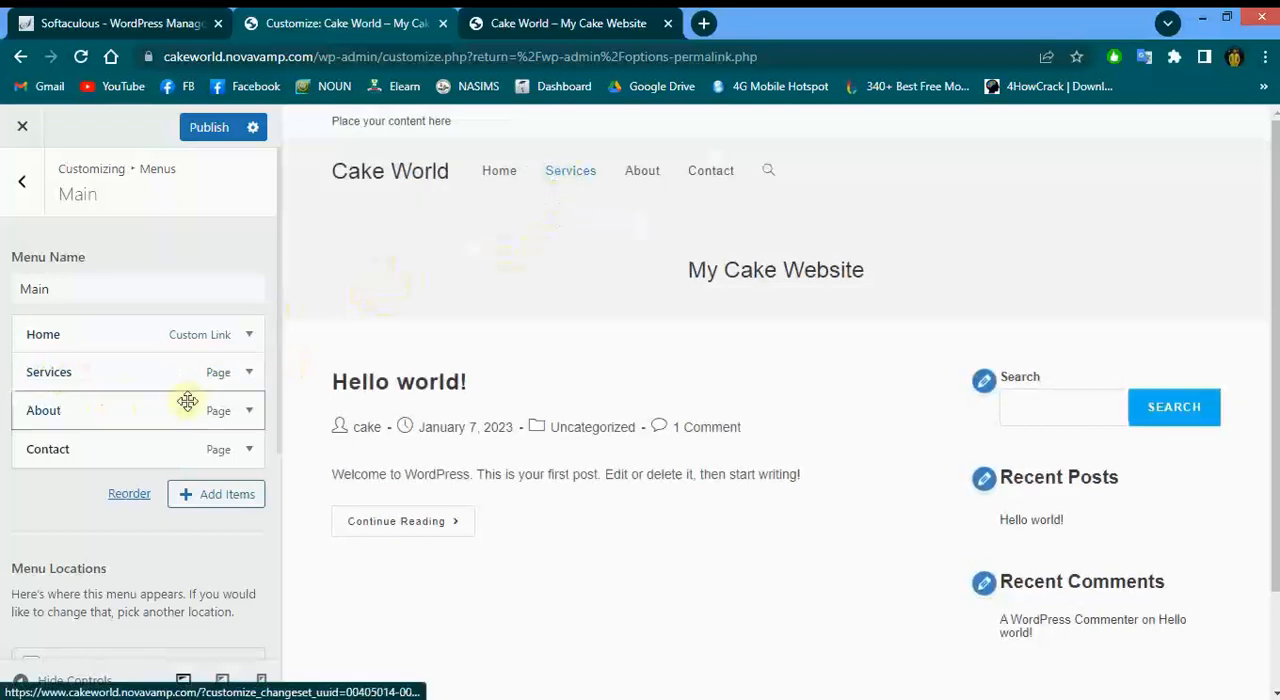
Nest About as a sub-item of Services and Contact as a sub-item of About
left_click_drag(64, 418, 88, 418)
left_click_drag(46, 457, 97, 459)
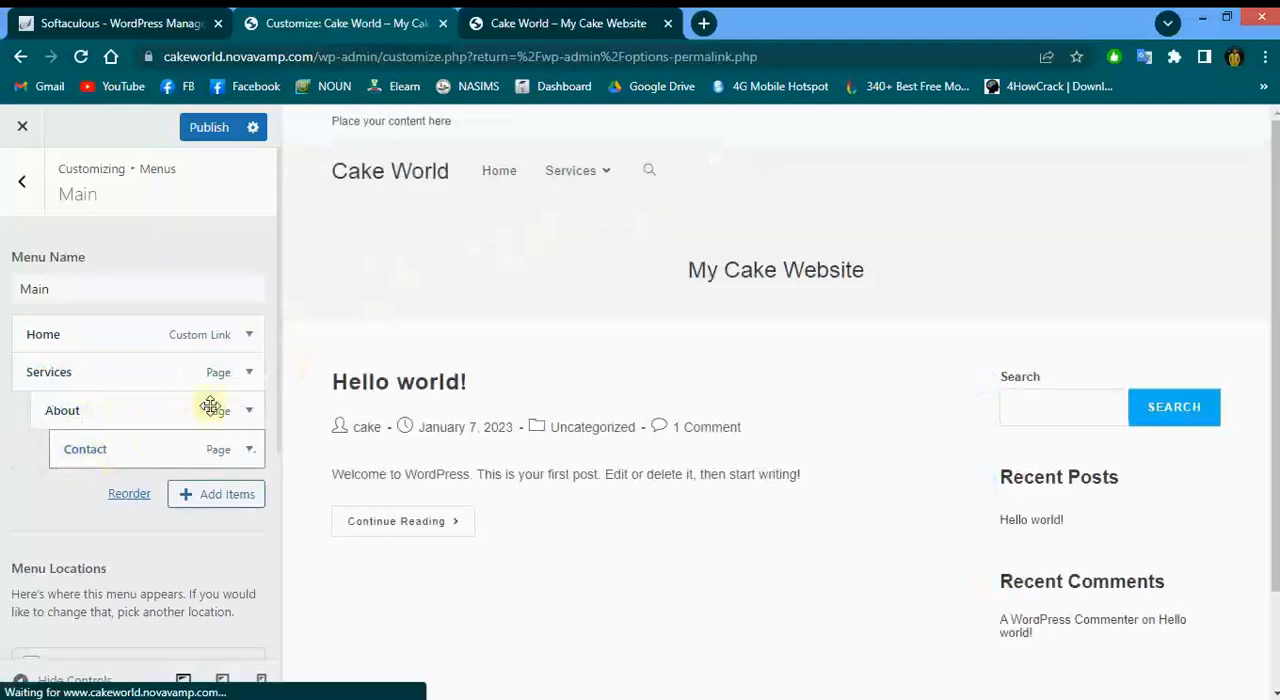
mouse_move(604, 180)
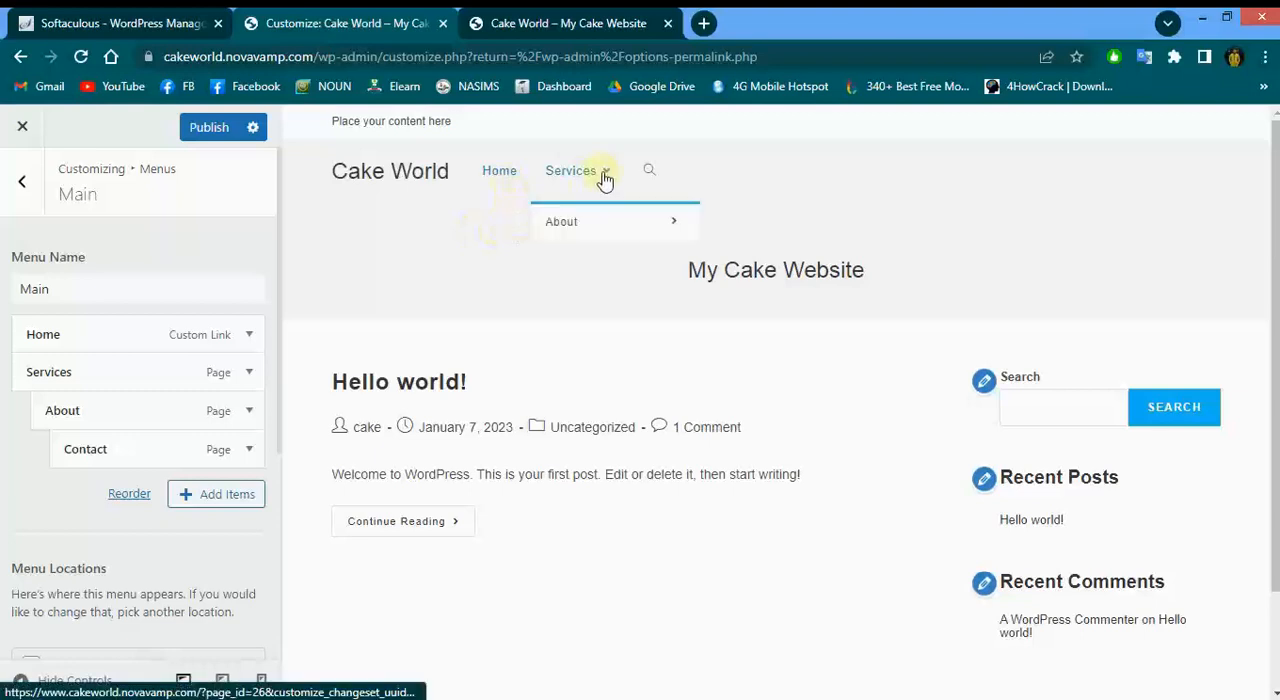
mouse_move(590, 230)
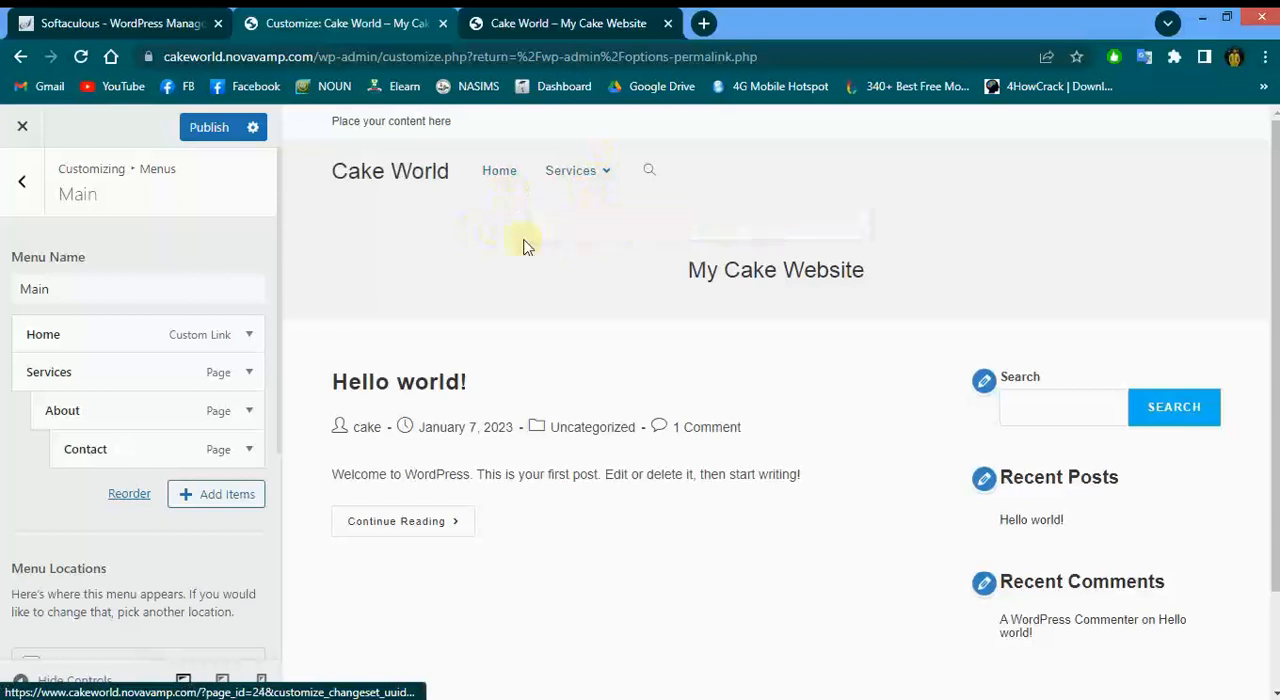
Nest Services as a sub-item under Home
mouse_move(80, 410)
left_mouse_down()
mouse_move(26, 420)
mouse_move(82, 418)
left_mouse_up()
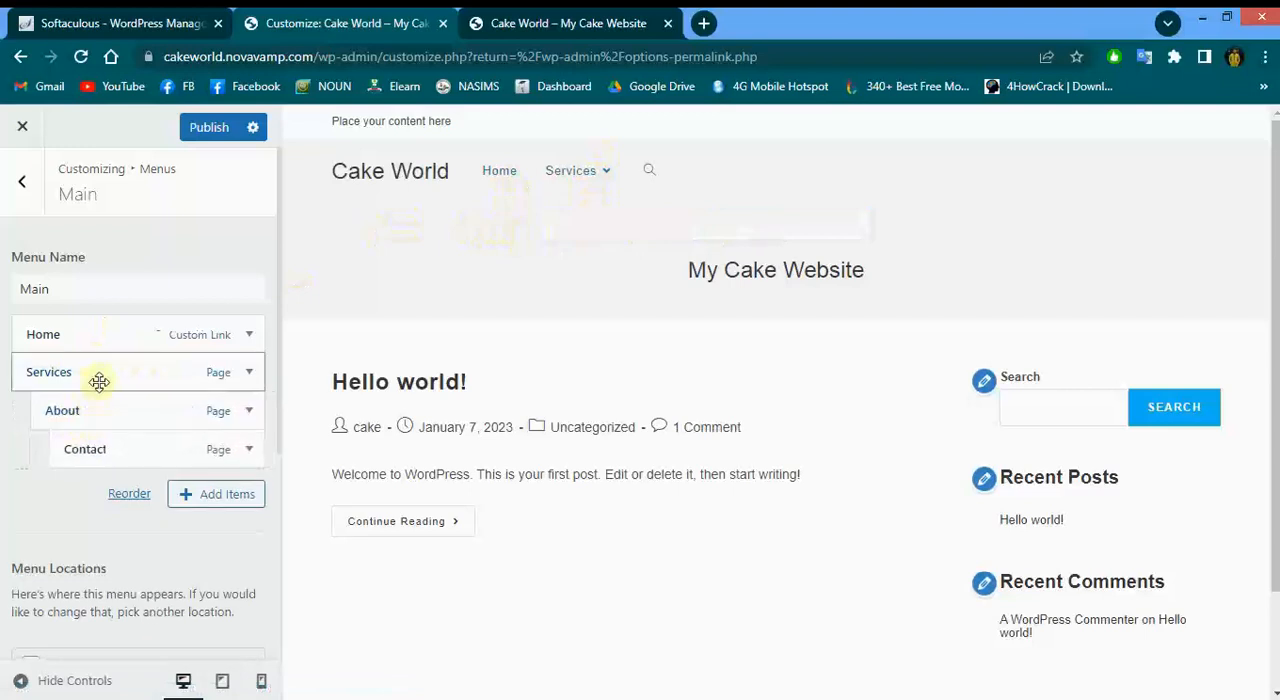
left_click_drag(112, 378, 131, 377)
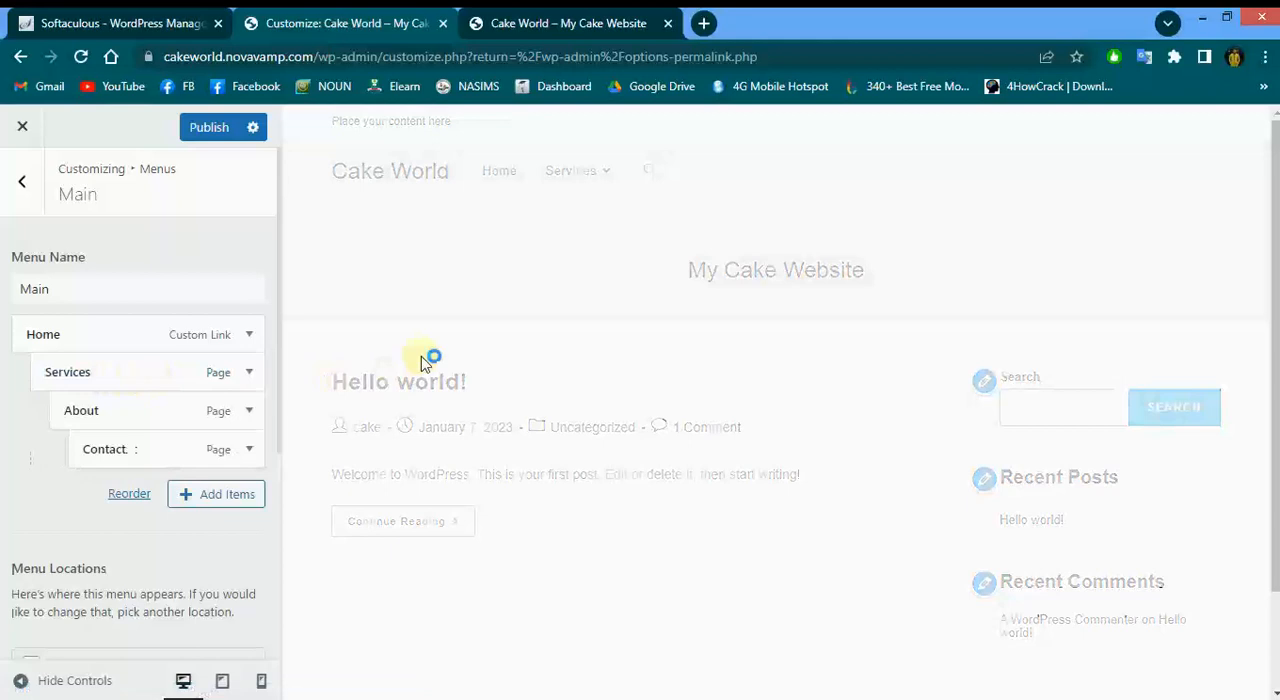
mouse_move(523, 177)
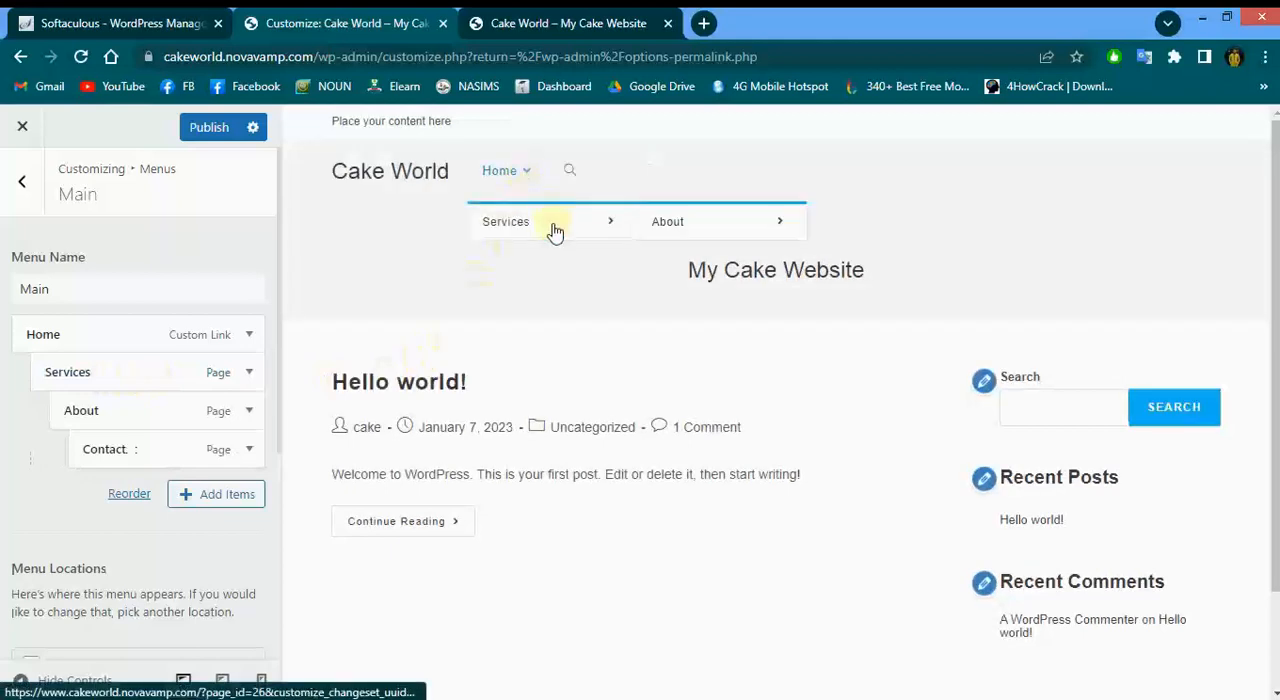
Move Services, About and Contact back to the top level of the menu and publish the changes
mouse_move(684, 227)
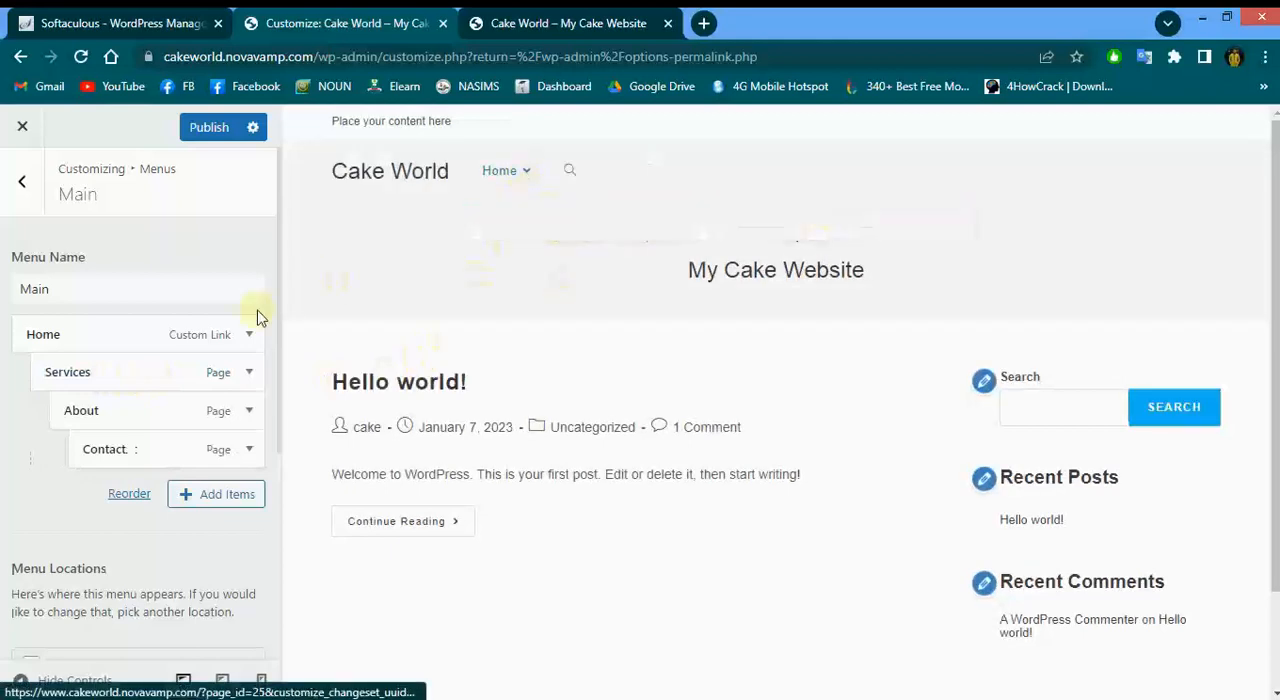
left_click_drag(88, 374, 36, 418)
left_click_drag(94, 460, 77, 462)
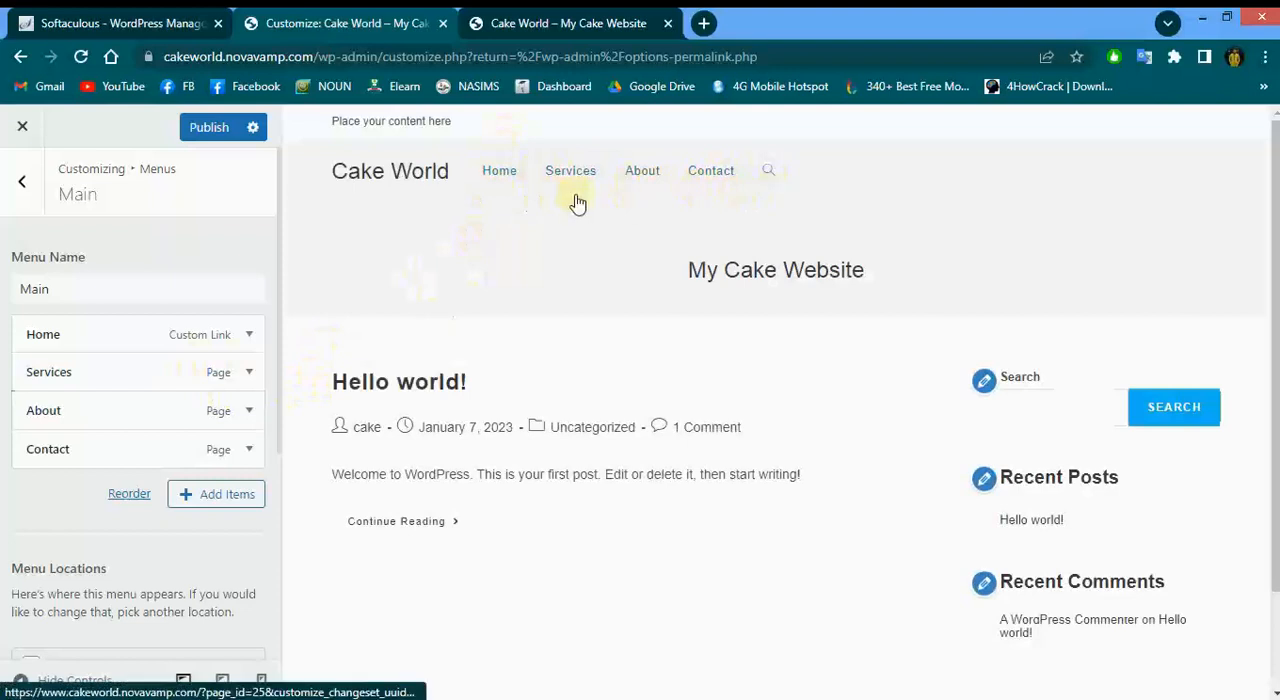
left_click(208, 127)
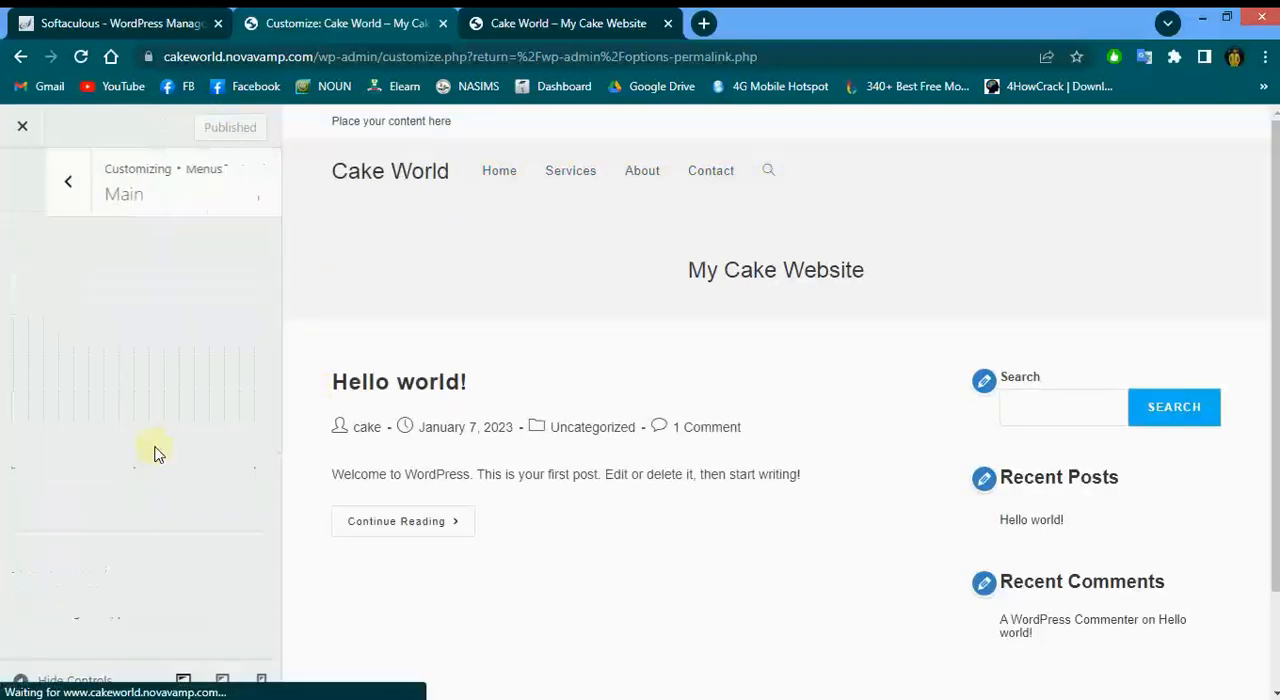
Preview the site in mobile view, open and close the mobile menu, then return to desktop view
scroll(155, 446, "down", 3)
scroll(155, 446, "up", 3)
scroll(155, 446, "down", 3)
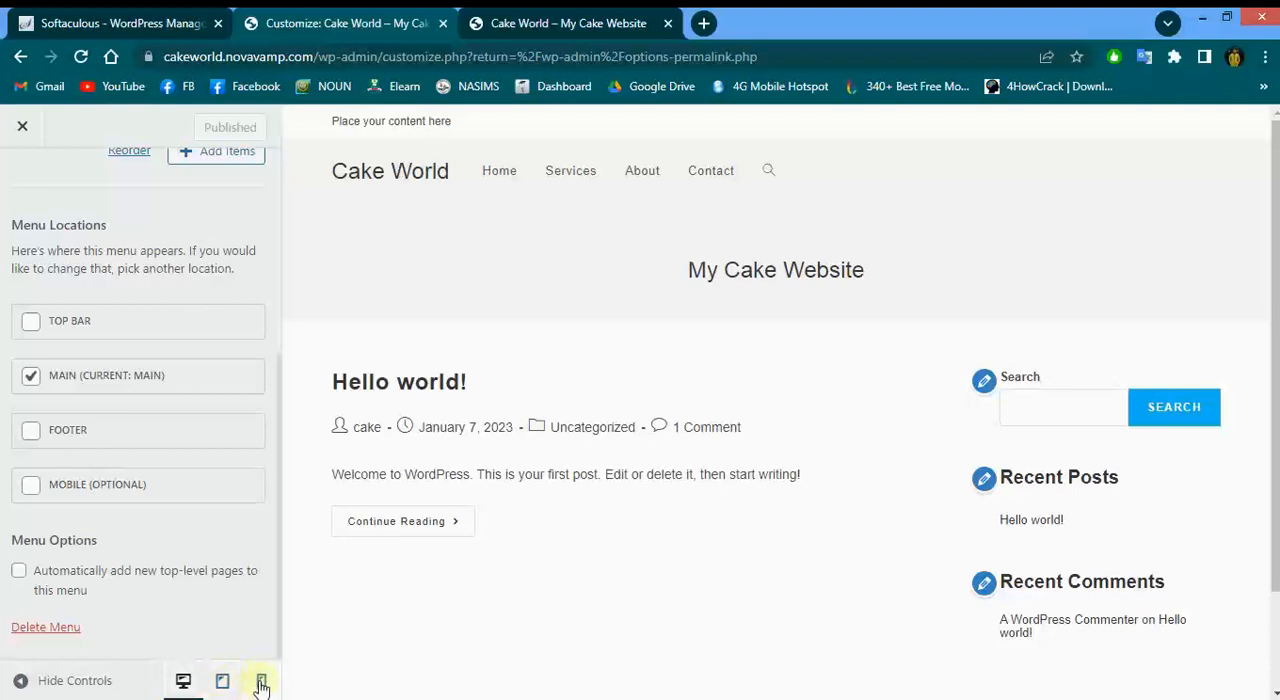
left_click(261, 682)
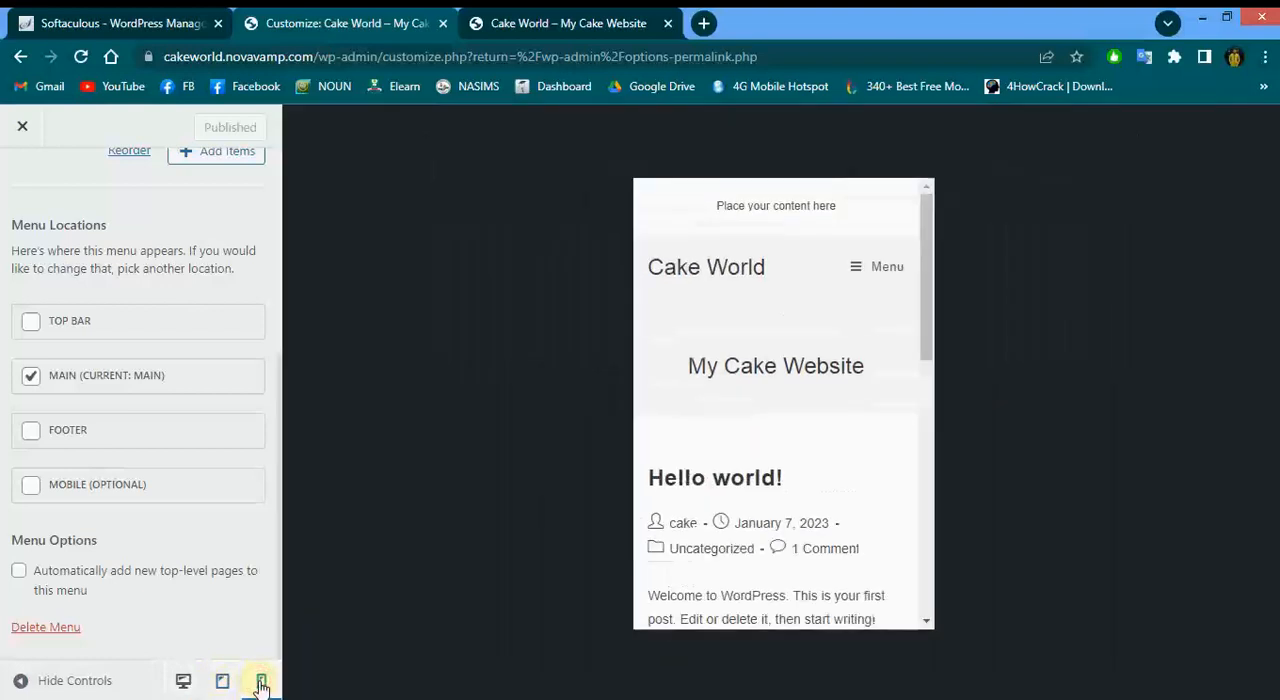
scroll(922, 355, "down", 8)
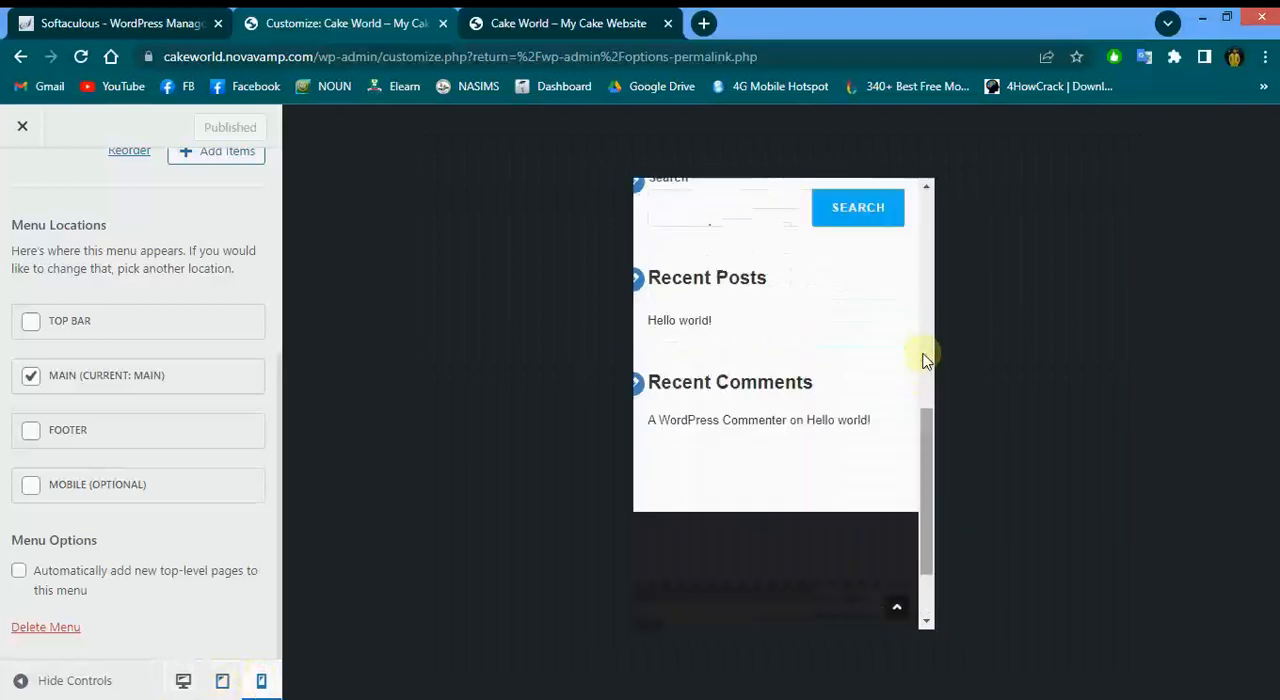
scroll(915, 320, "up", 8)
left_click(869, 220)
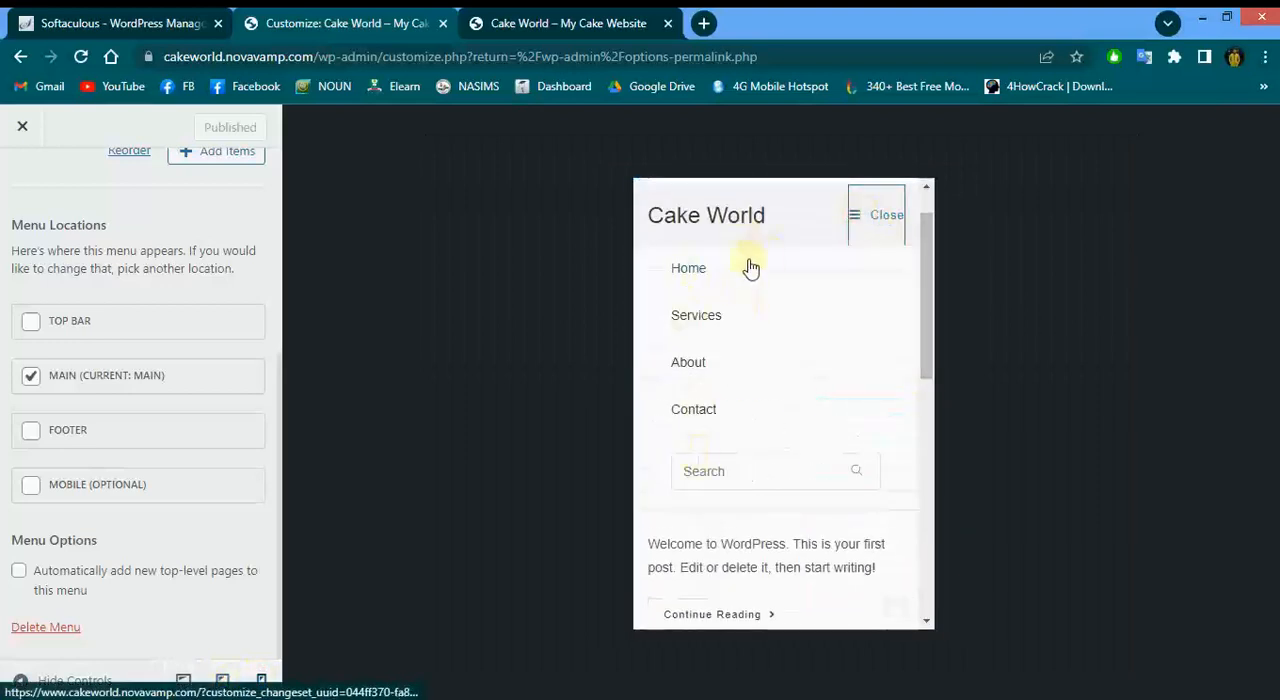
left_click(869, 228)
left_click(183, 681)
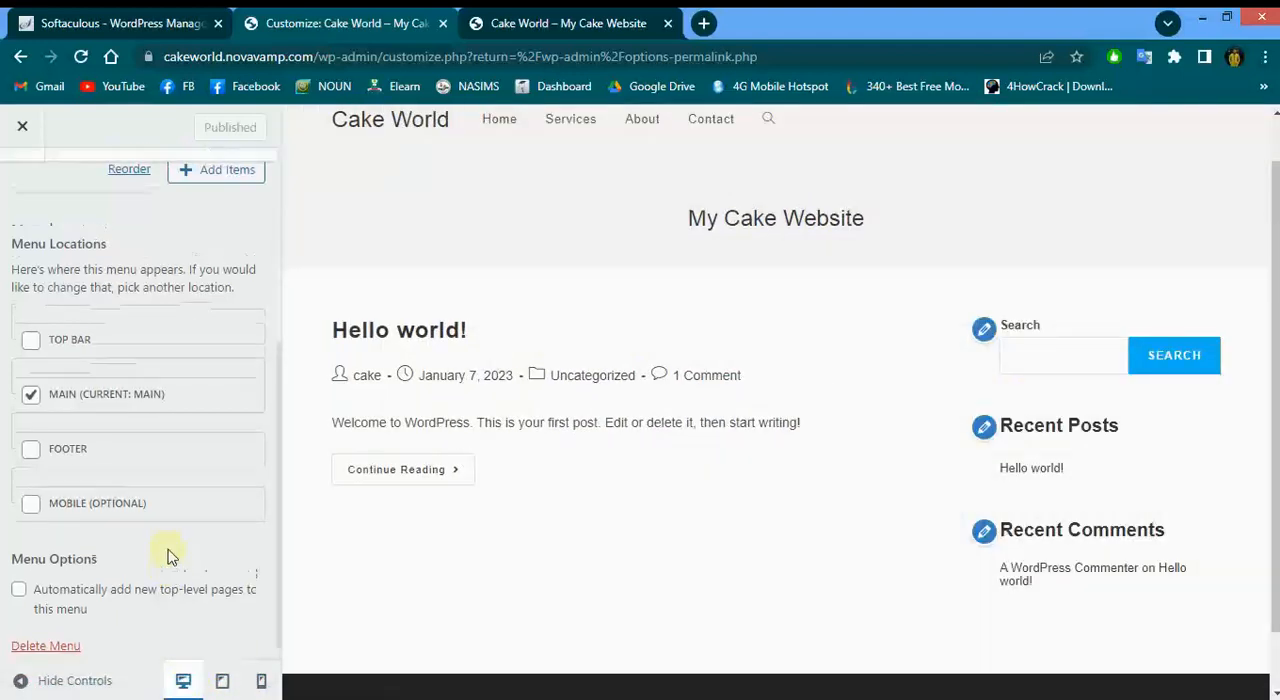
Open the Header's General settings and switch the header style to Minimal
scroll(166, 557, "up", 4)
scroll(407, 527, "up", 1)
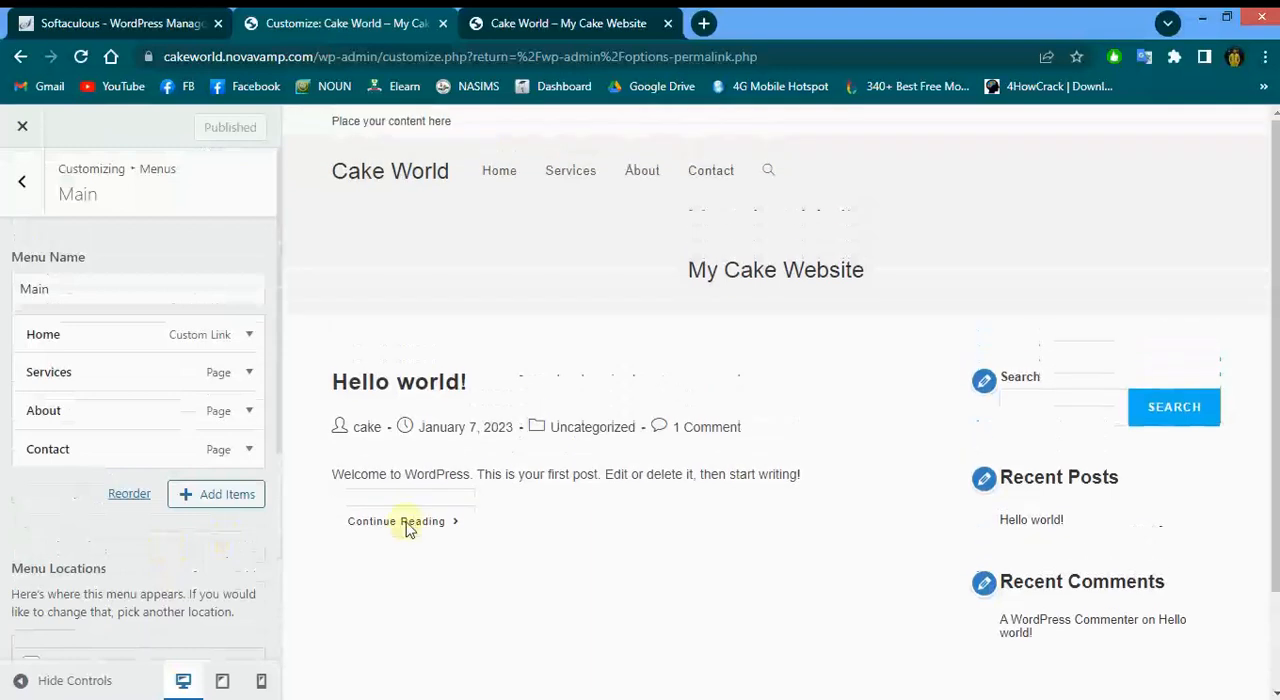
left_click(21, 185)
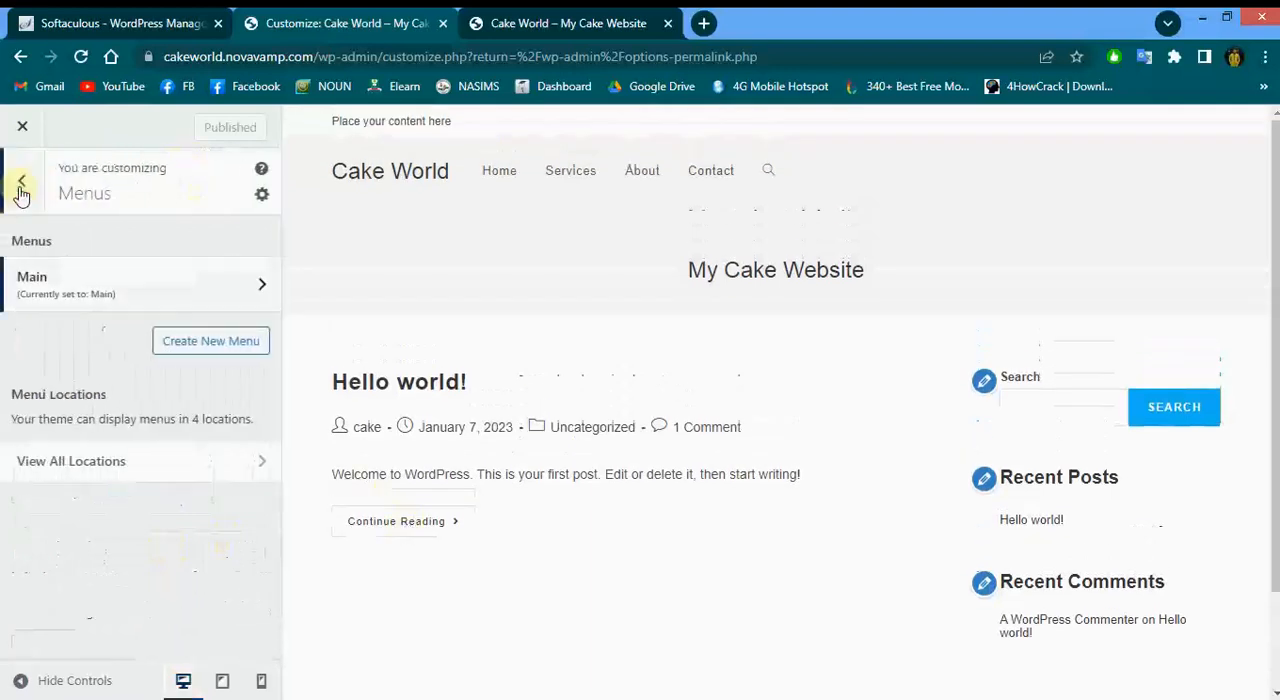
left_click(21, 186)
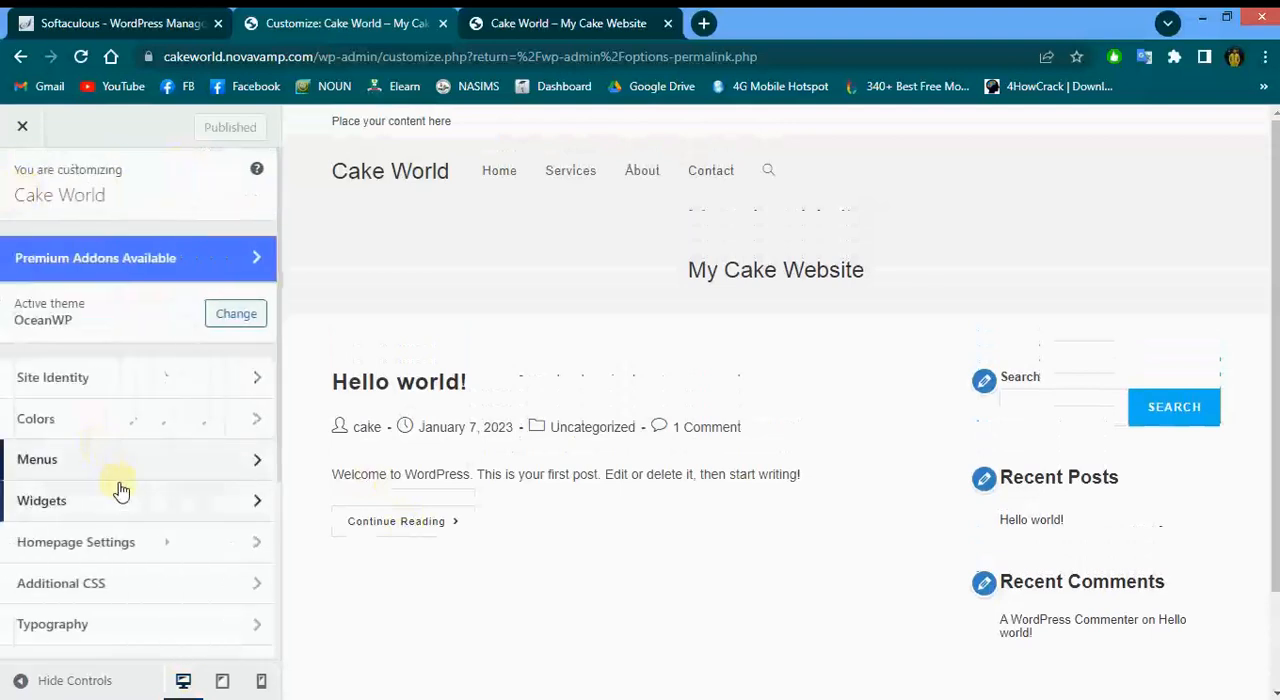
scroll(118, 488, "down", 2)
scroll(118, 488, "down", 2)
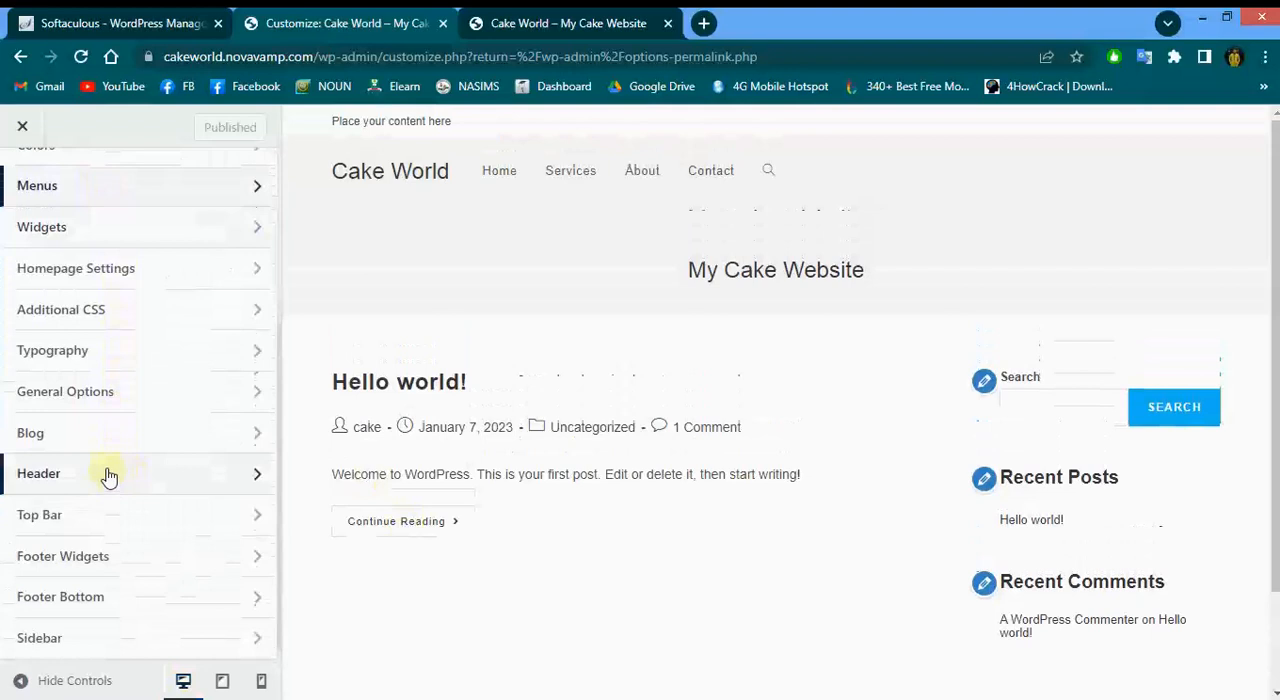
left_click(107, 475)
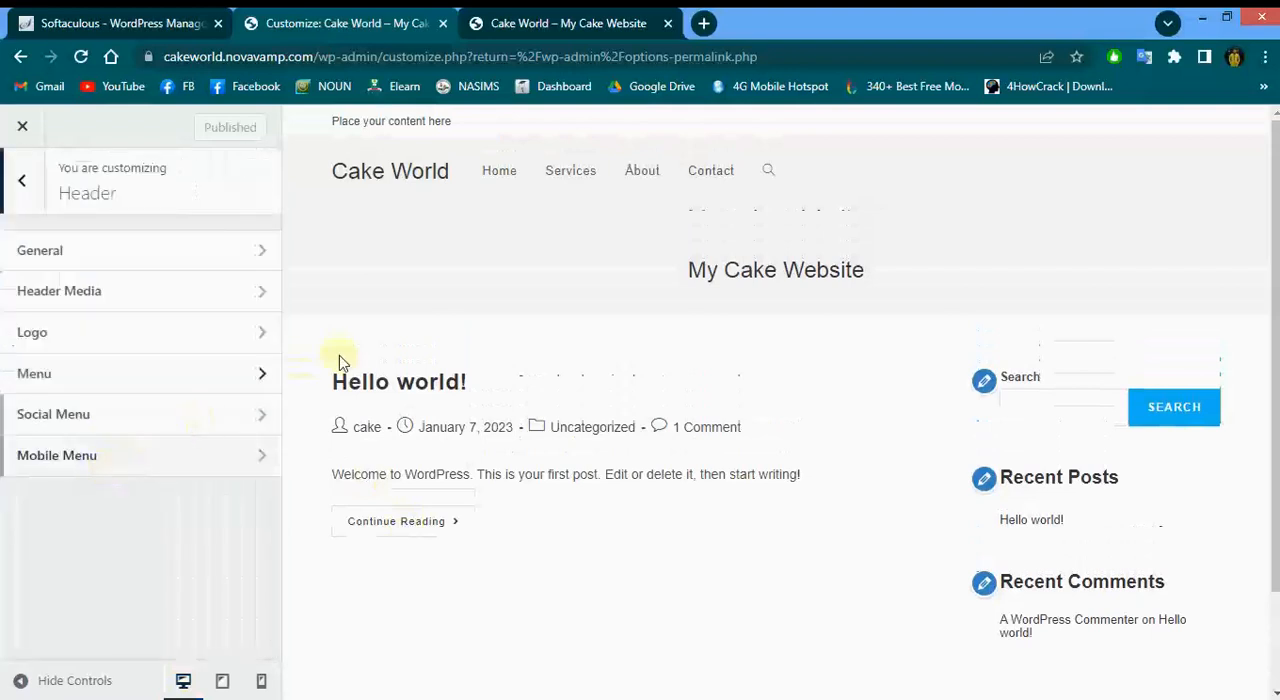
left_click(176, 260)
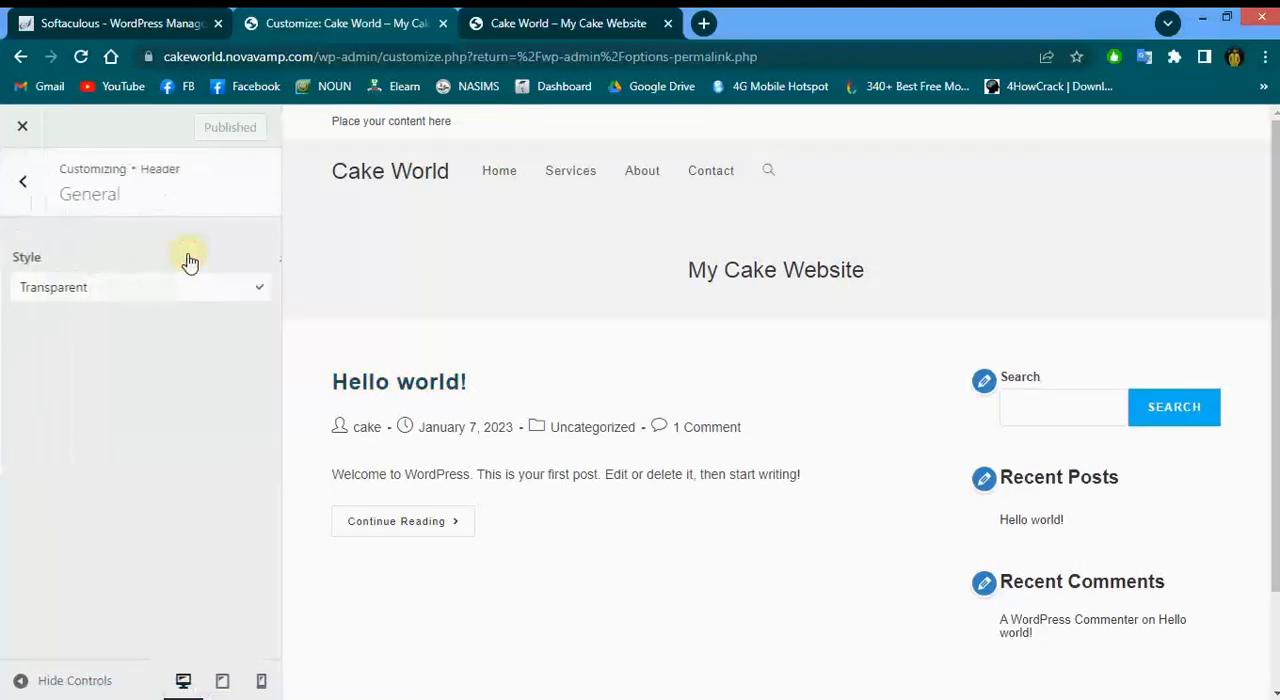
left_click(150, 294)
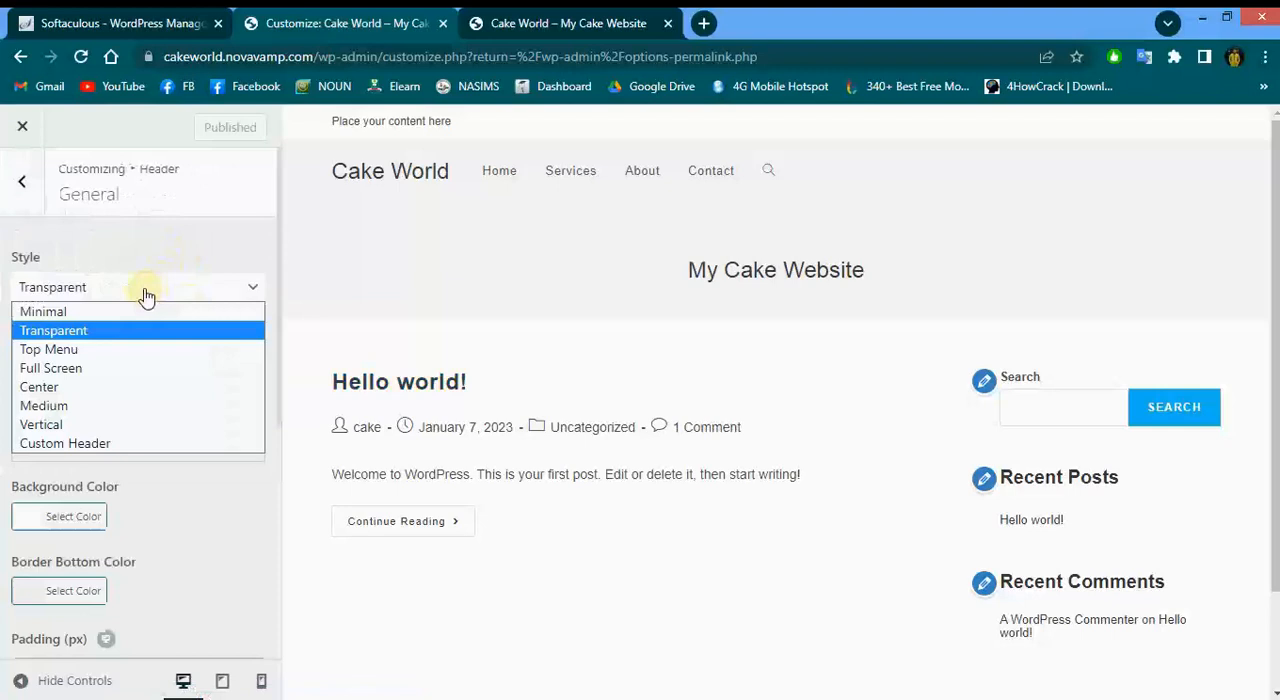
left_click(111, 311)
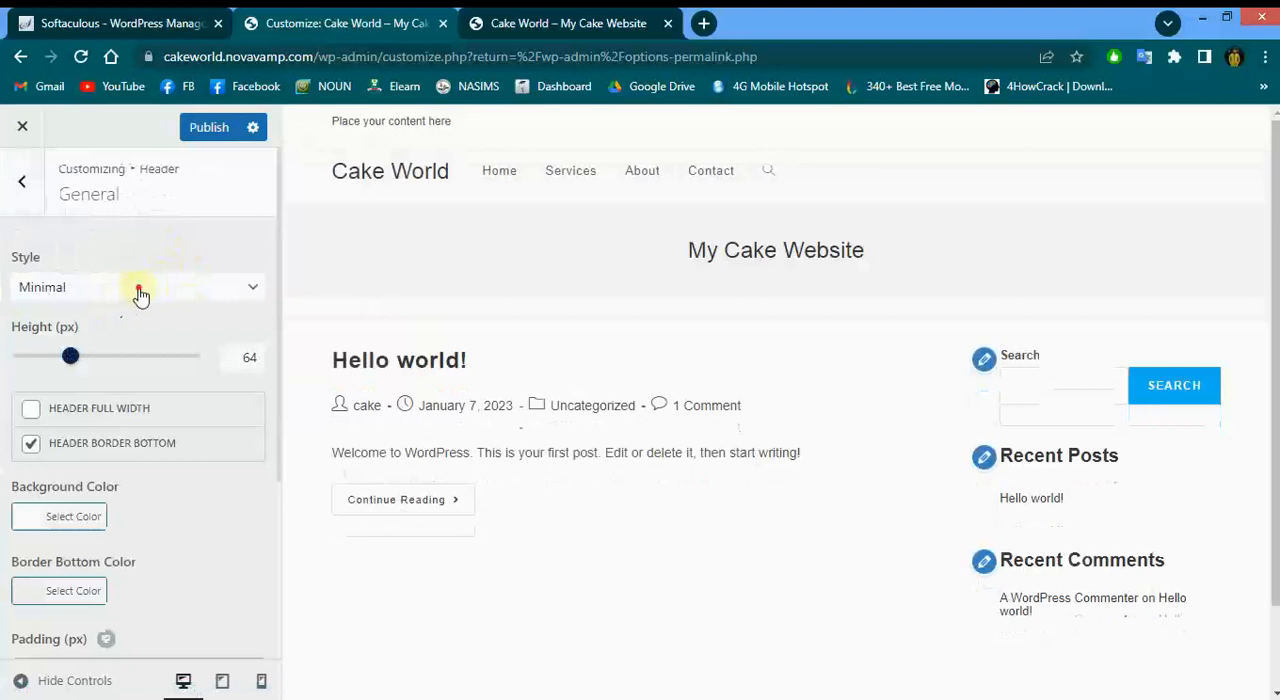
left_click(140, 292)
left_click(140, 290)
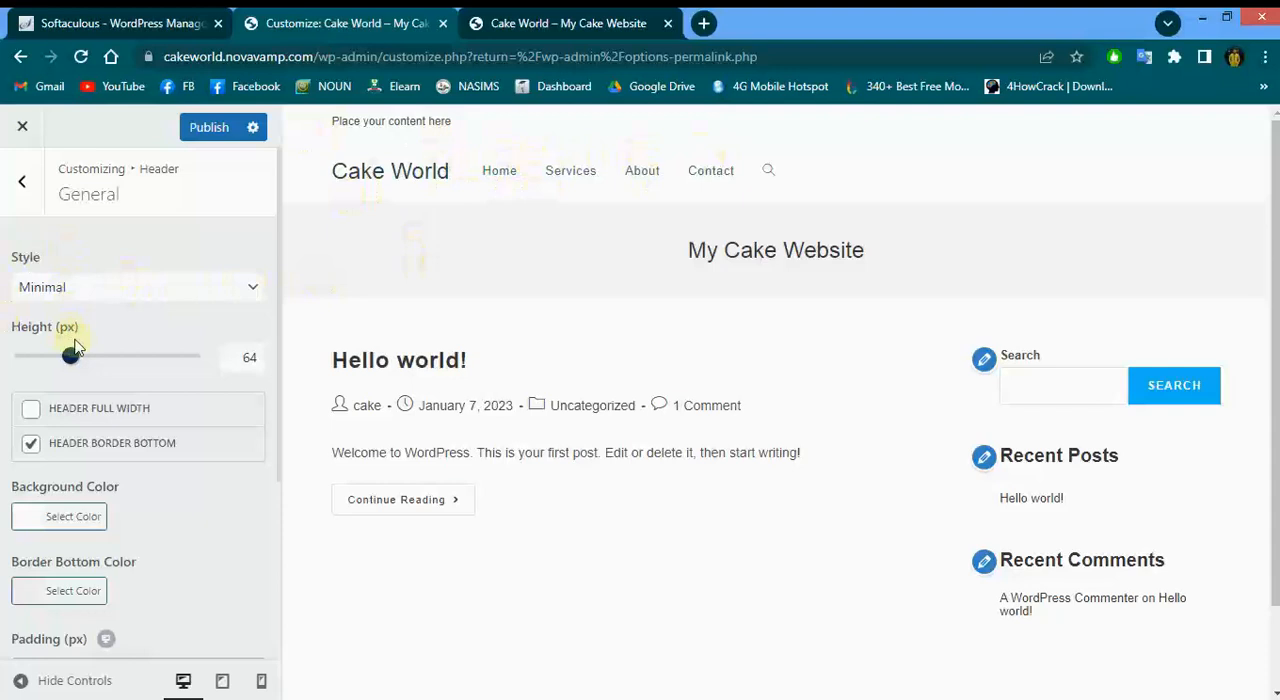
Drag the header height slider down to 14 px and back to 64 px
left_click_drag(70, 357, 27, 366)
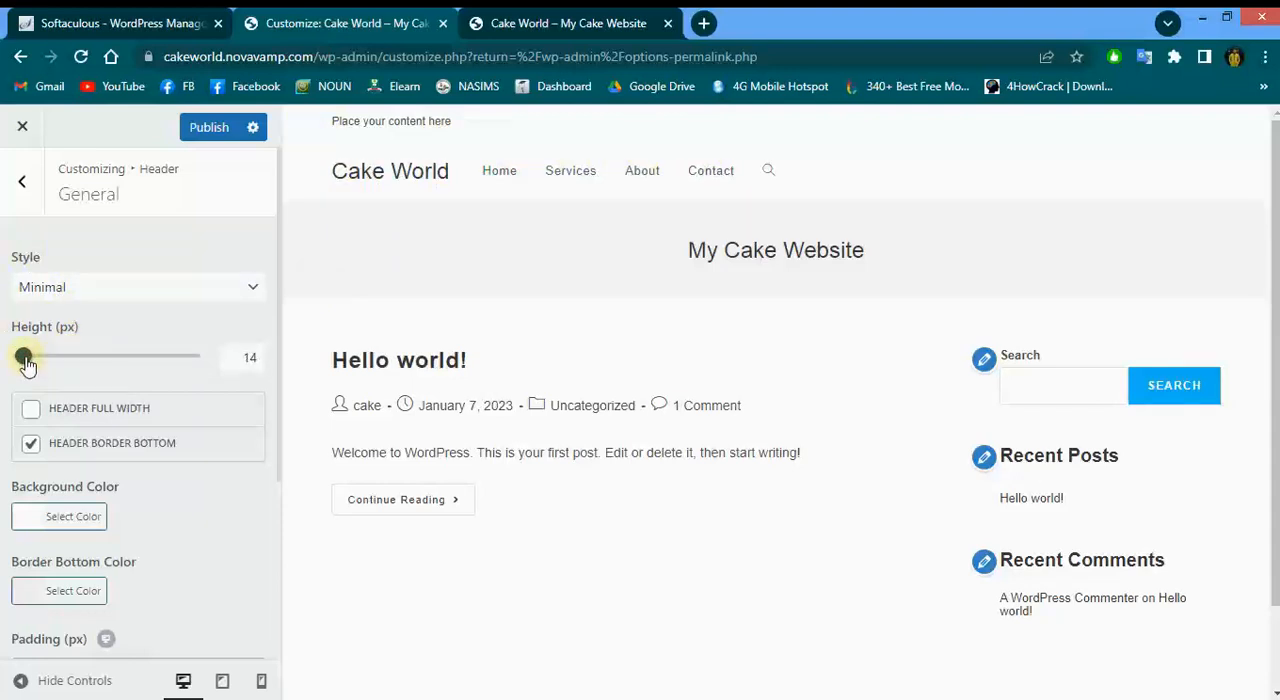
left_click_drag(27, 366, 81, 366)
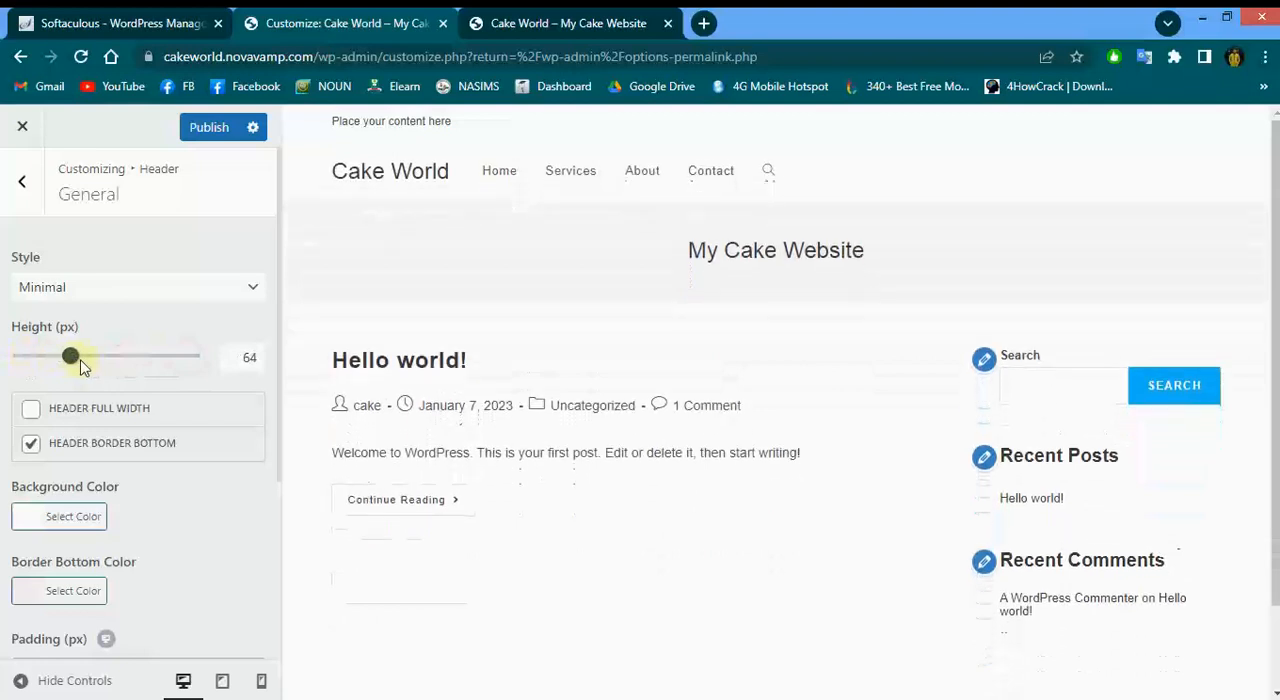
scroll(128, 425, "down", 3)
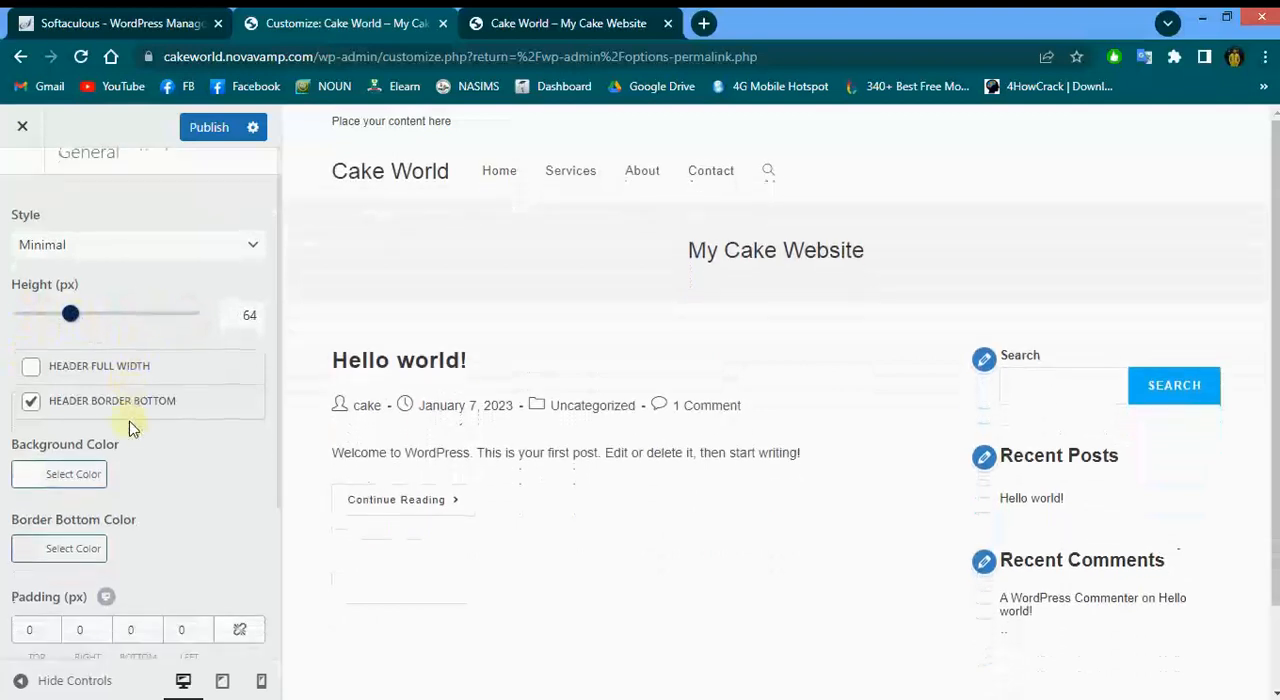
scroll(126, 423, "up", 3)
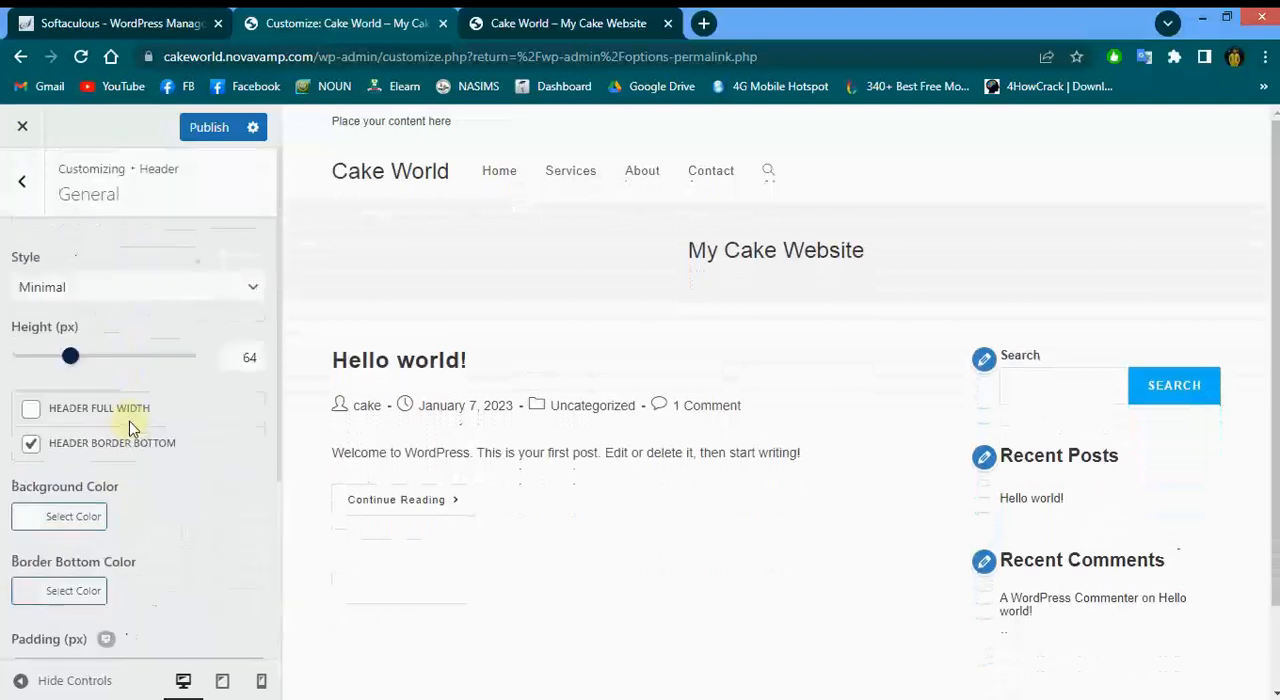
Set the header style back to Transparent
left_click(114, 290)
left_click(86, 326)
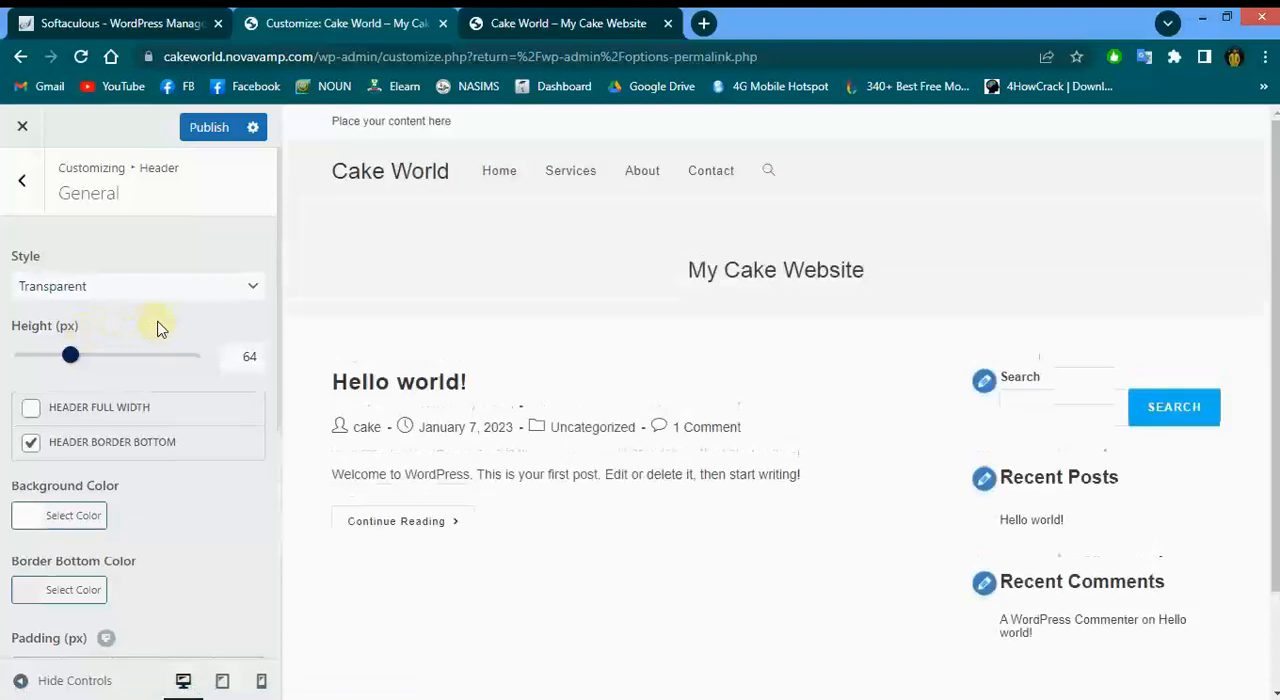
scroll(158, 328, "down", 2)
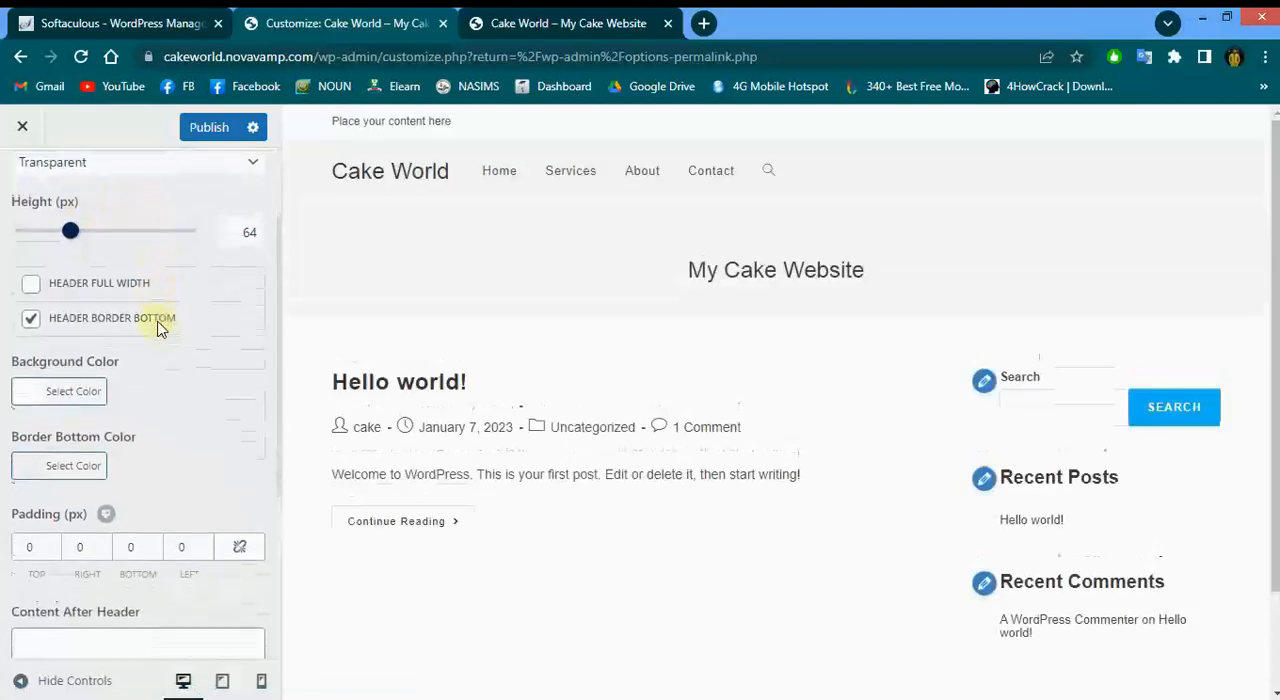
scroll(160, 323, "up", 2)
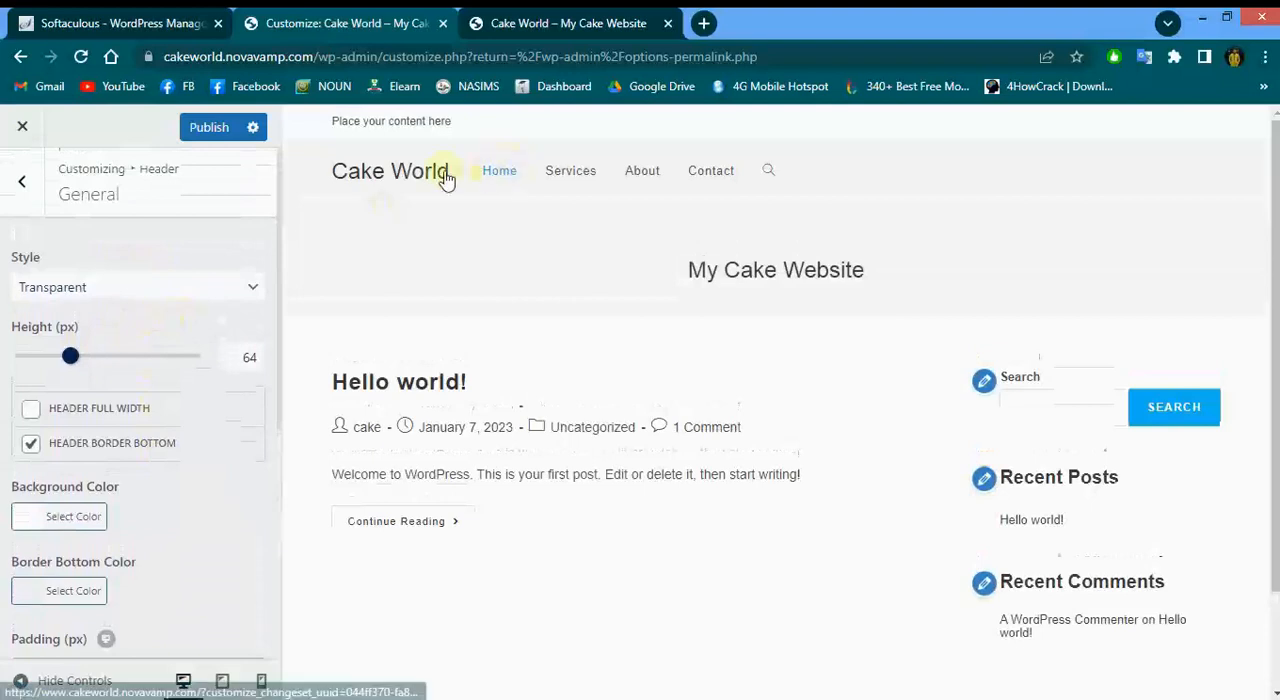
Set the header background color to #430b47 using the color picker
scroll(268, 330, "down", 2)
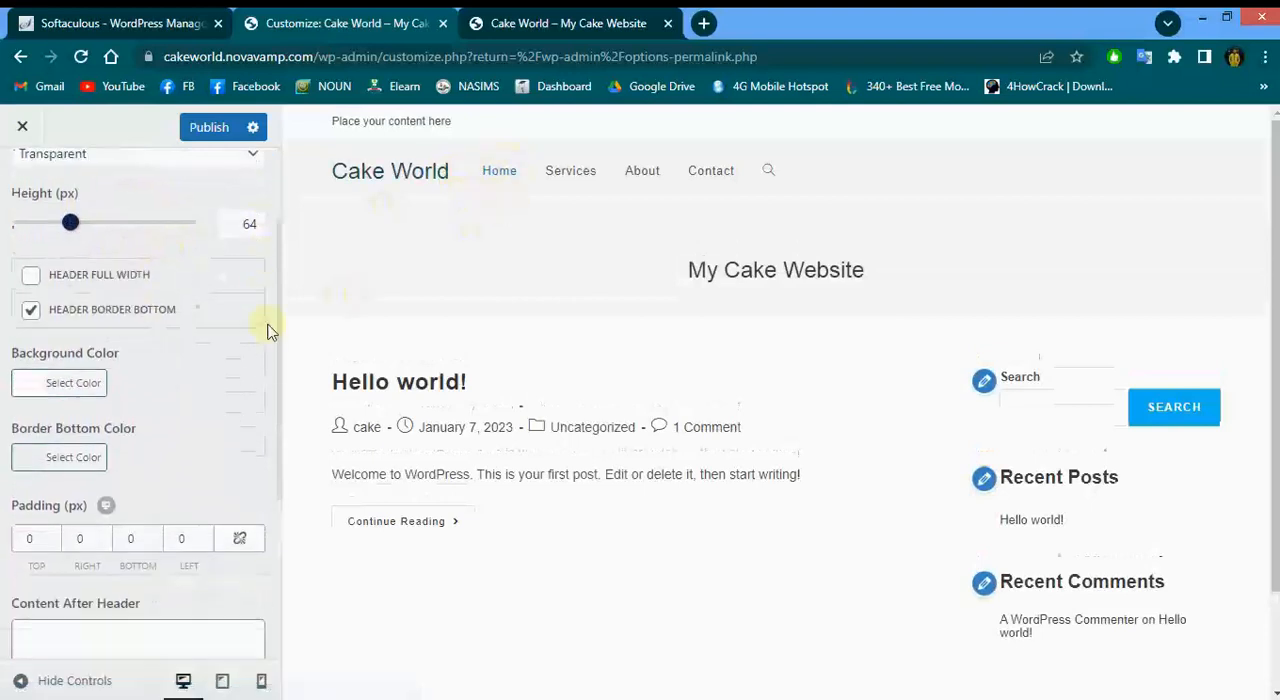
left_click(38, 380)
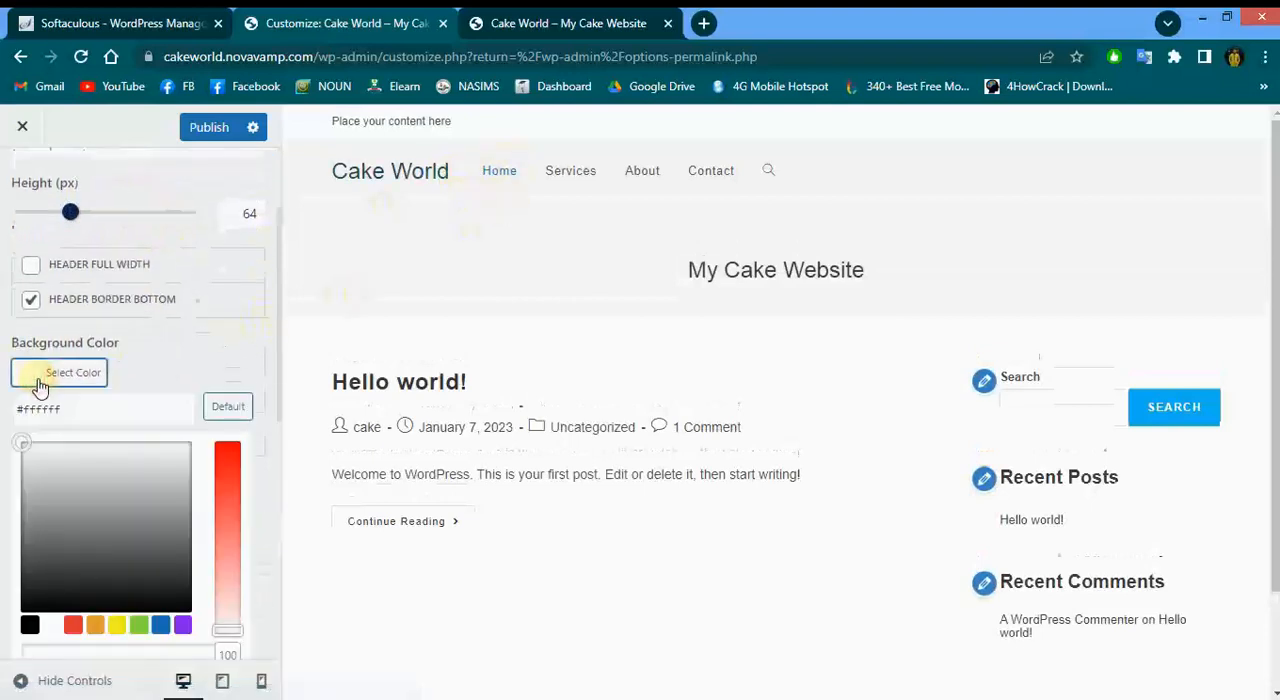
left_click(122, 542)
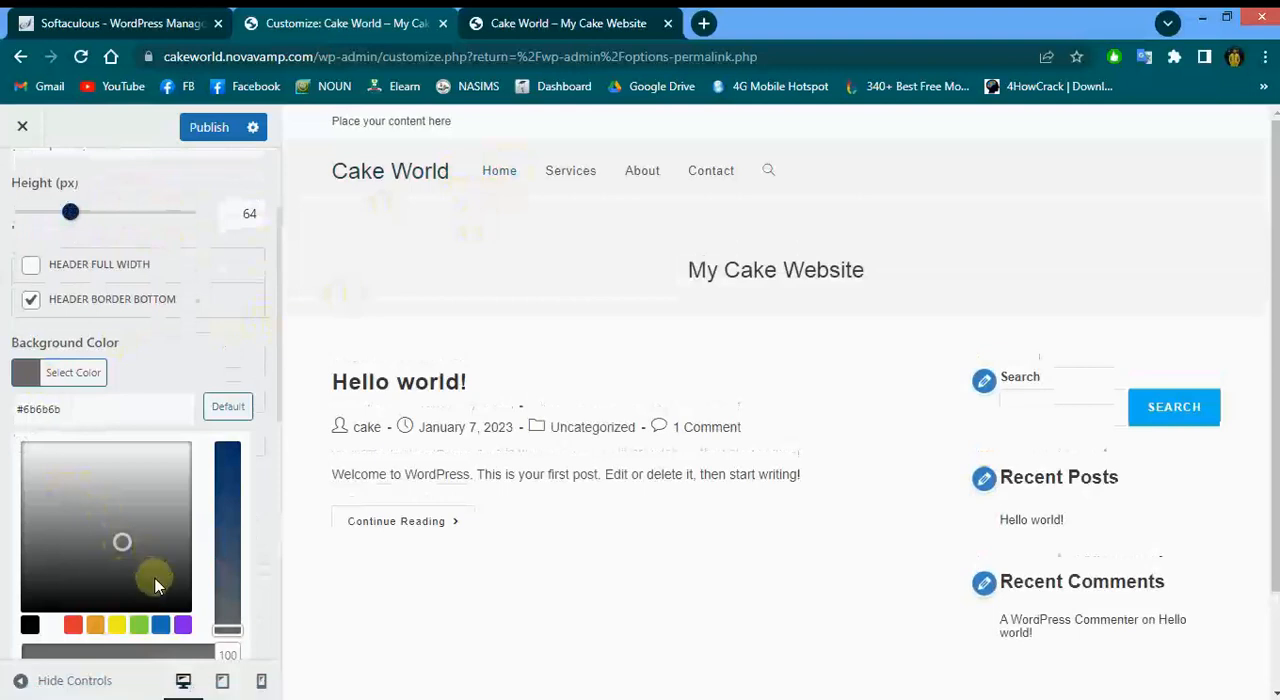
left_click(161, 622)
left_click(162, 565)
scroll(173, 508, "down", 5)
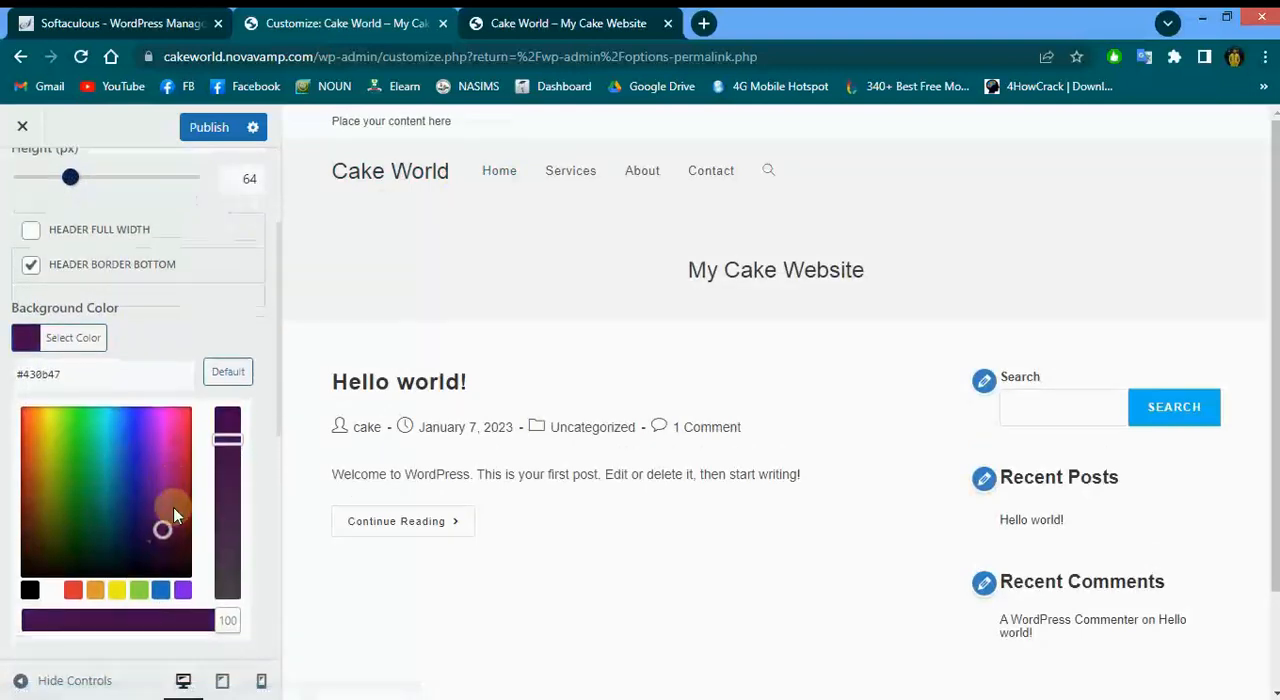
scroll(172, 515, "up", 1)
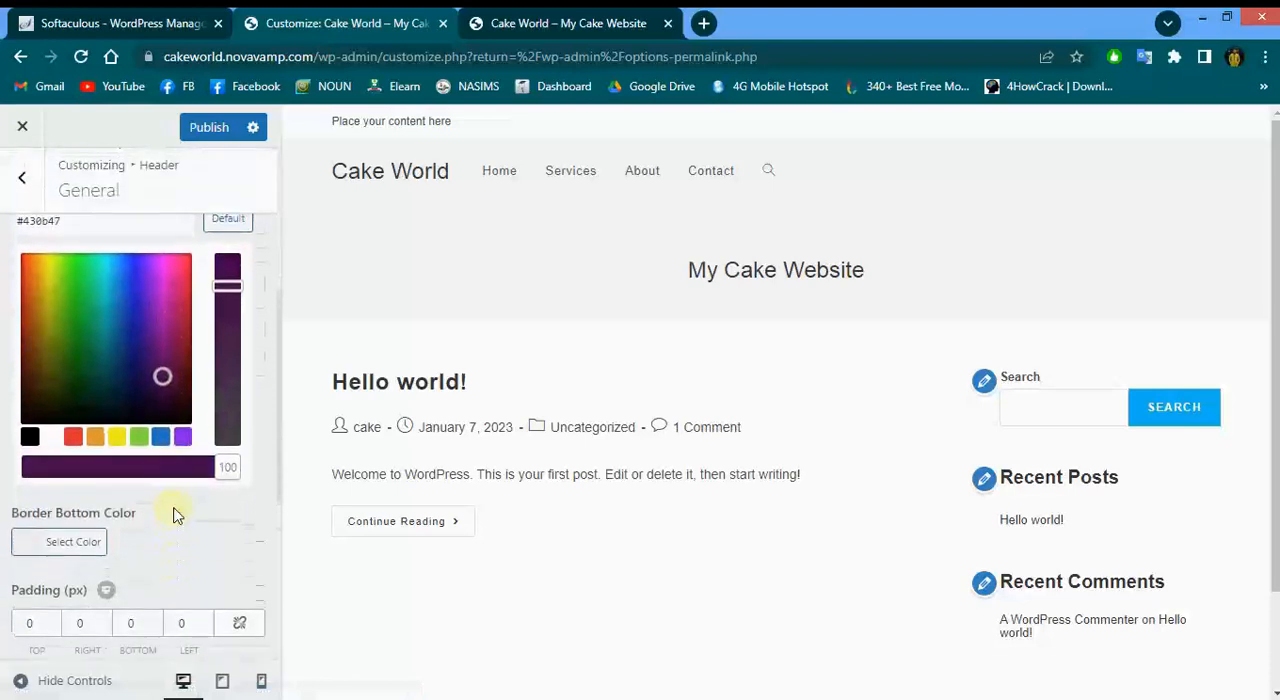
left_click(198, 505)
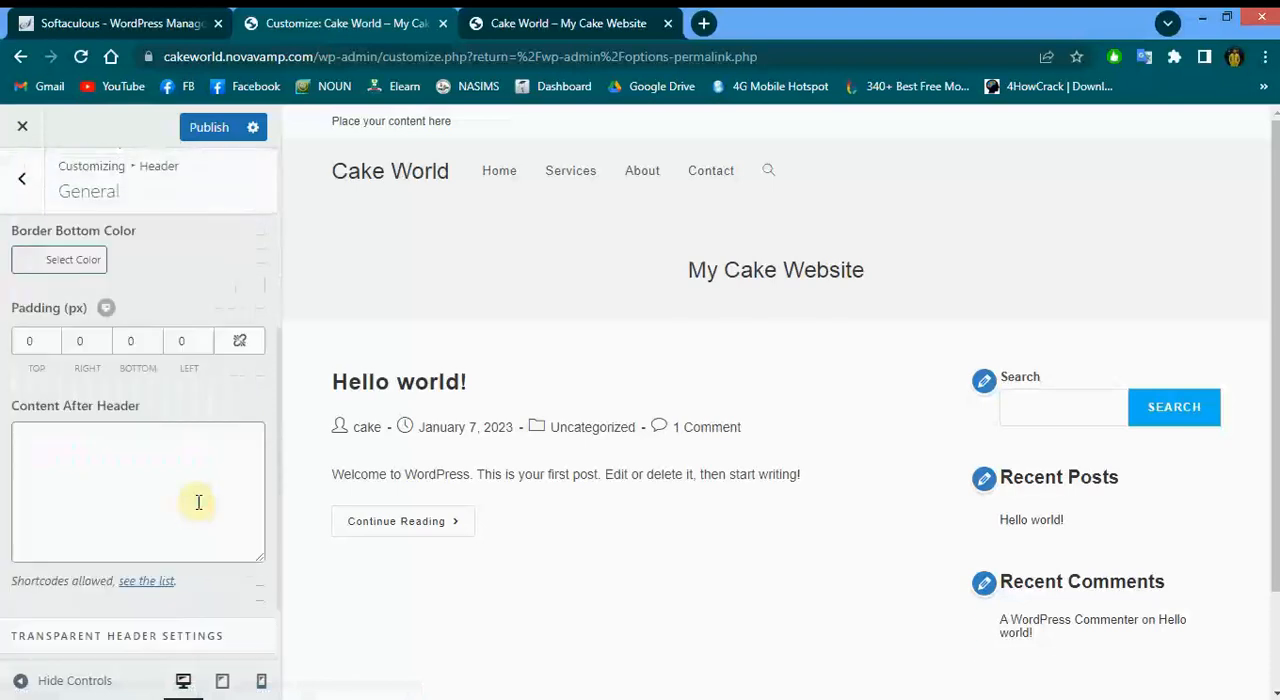
Set the header border bottom color to a dark purple using the color picker
scroll(114, 310, "up", 4)
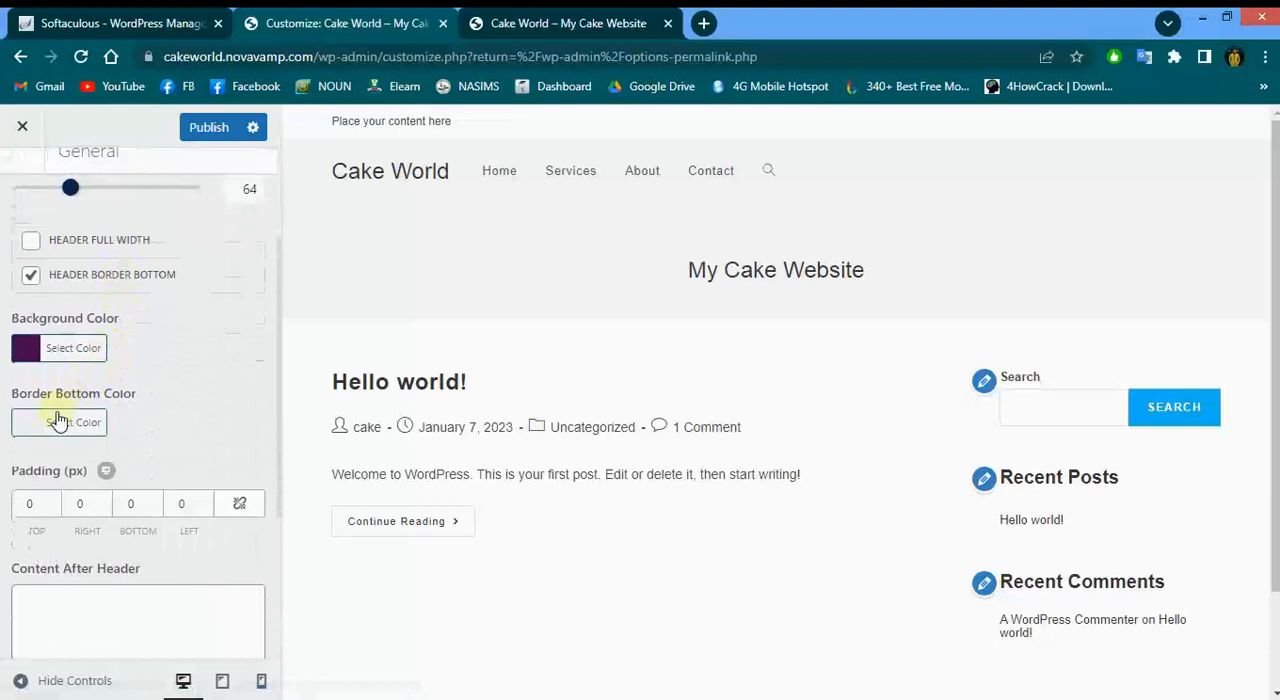
left_click(32, 434)
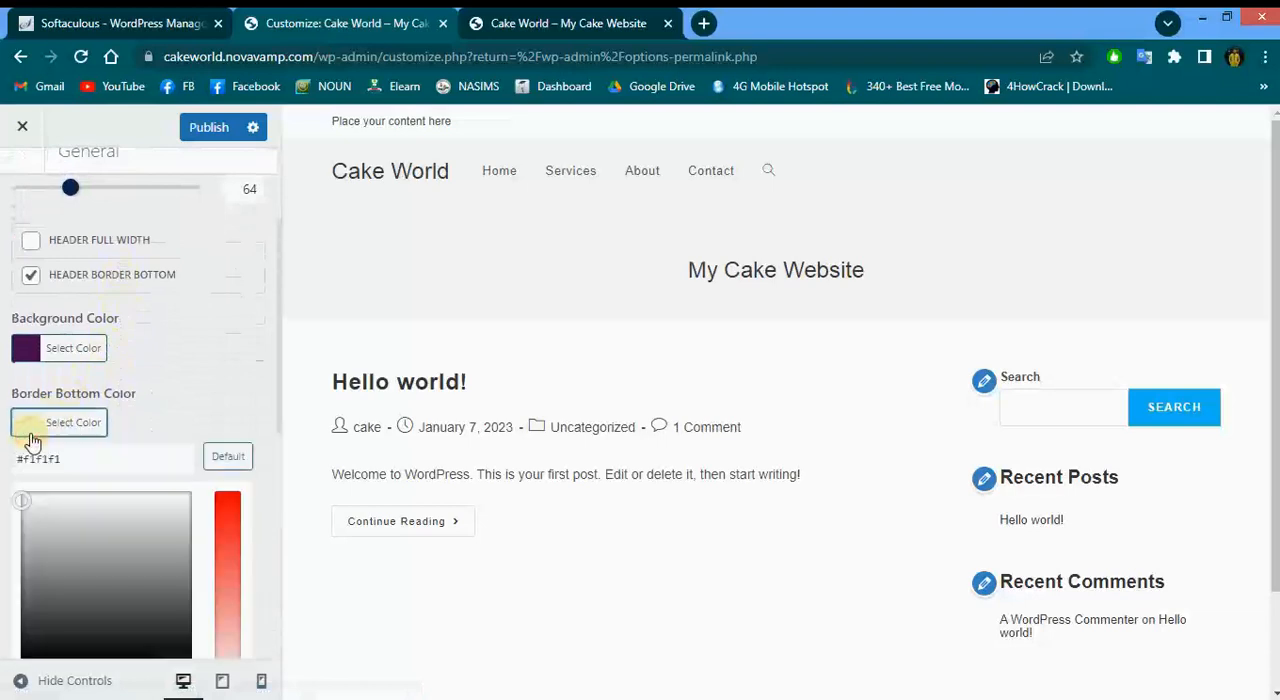
left_click(144, 582)
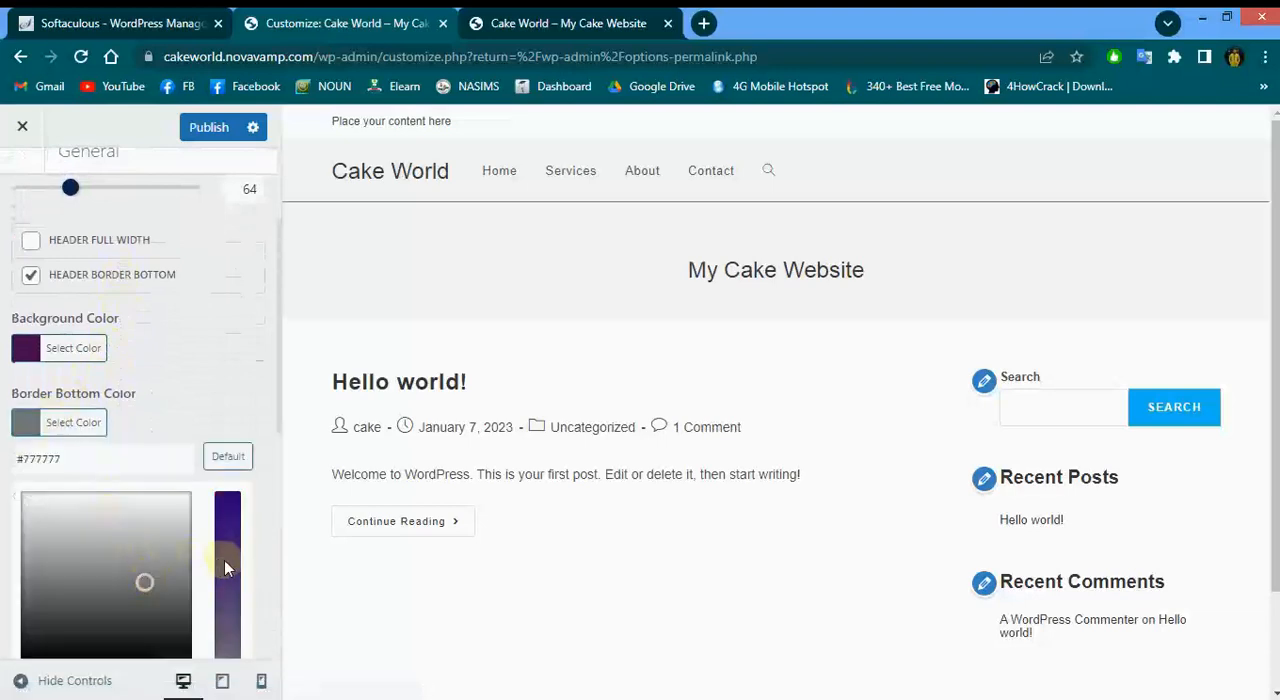
left_click(224, 560)
scroll(225, 562, "down", 3)
left_click(225, 562)
scroll(183, 440, "up", 3)
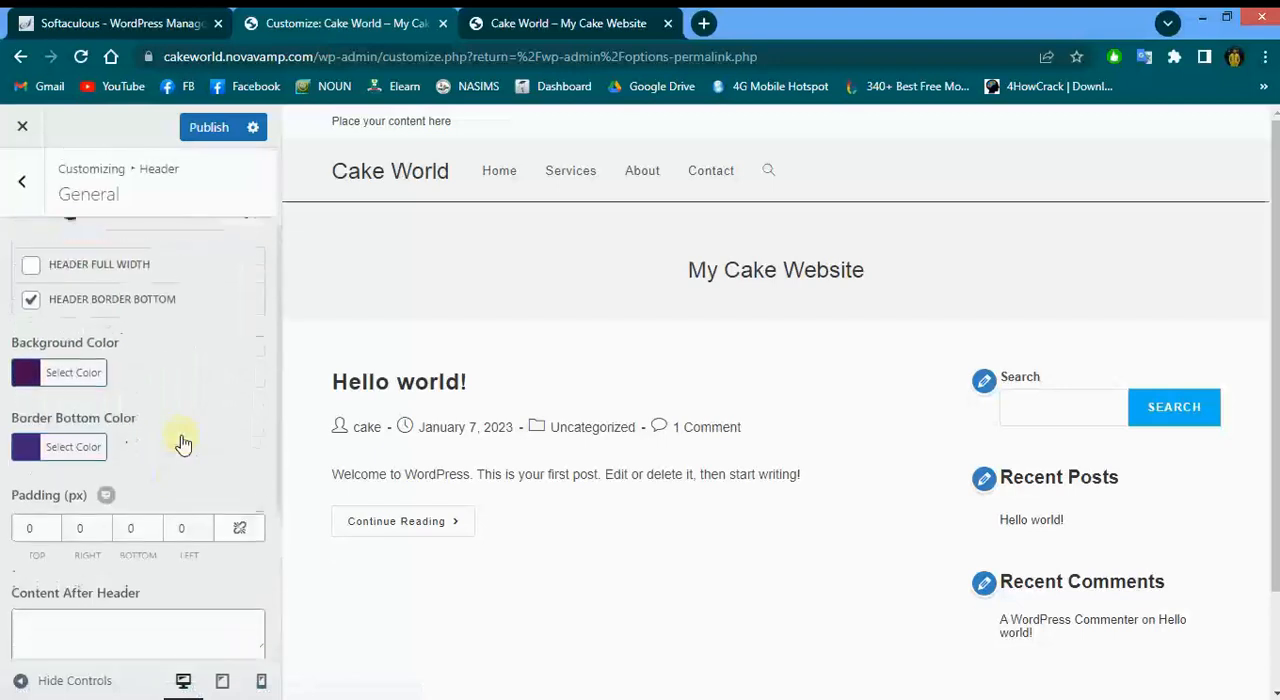
scroll(183, 440, "up", 1)
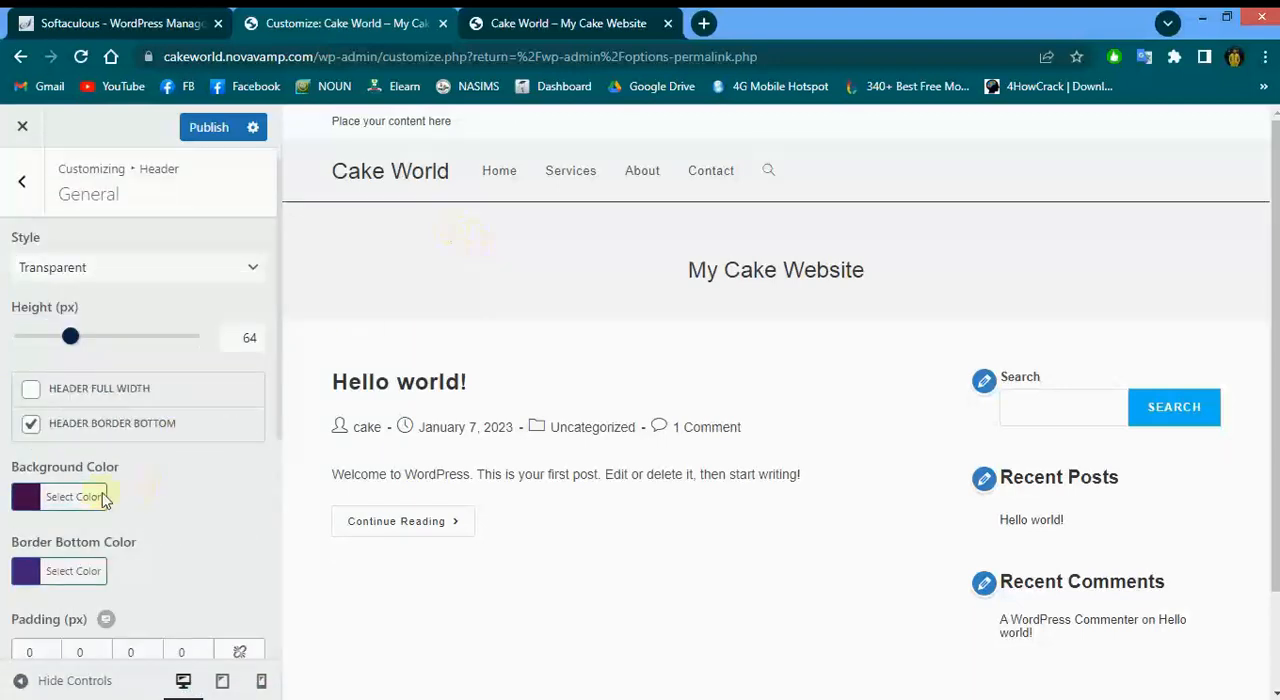
Reset the header border bottom color to its default
scroll(49, 514, "down", 1)
left_click(52, 500)
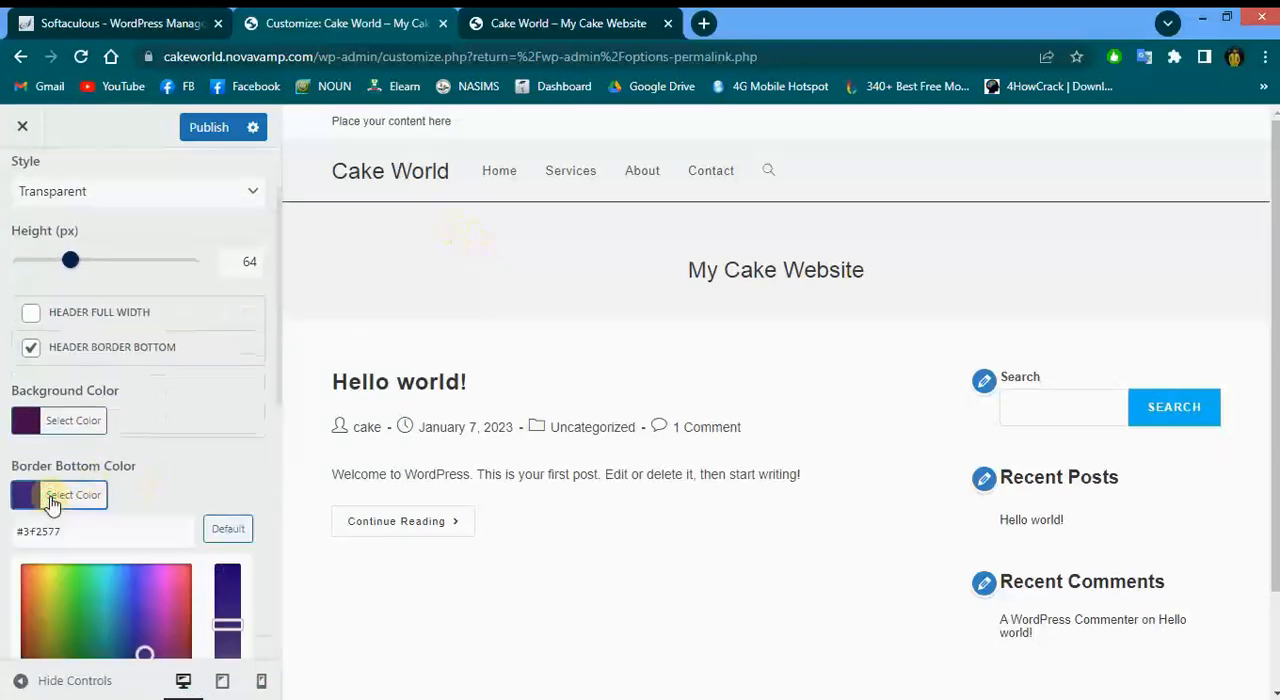
scroll(92, 584, "down", 3)
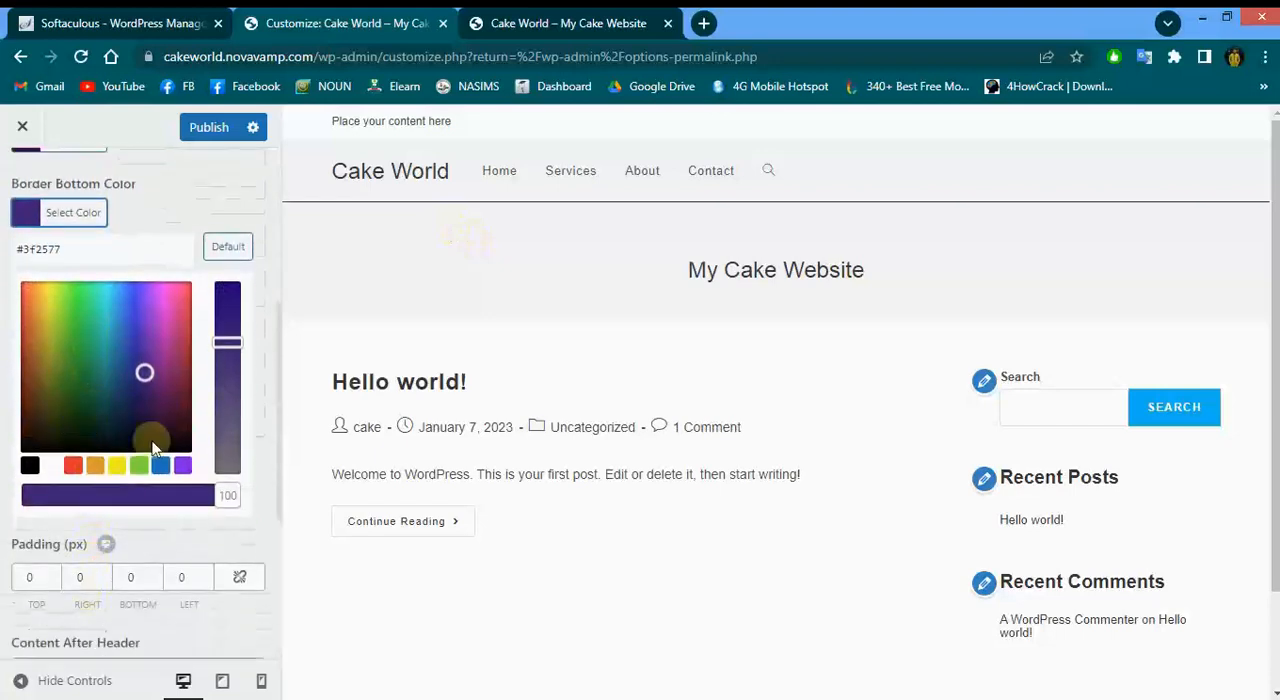
left_click(228, 247)
left_click(211, 200)
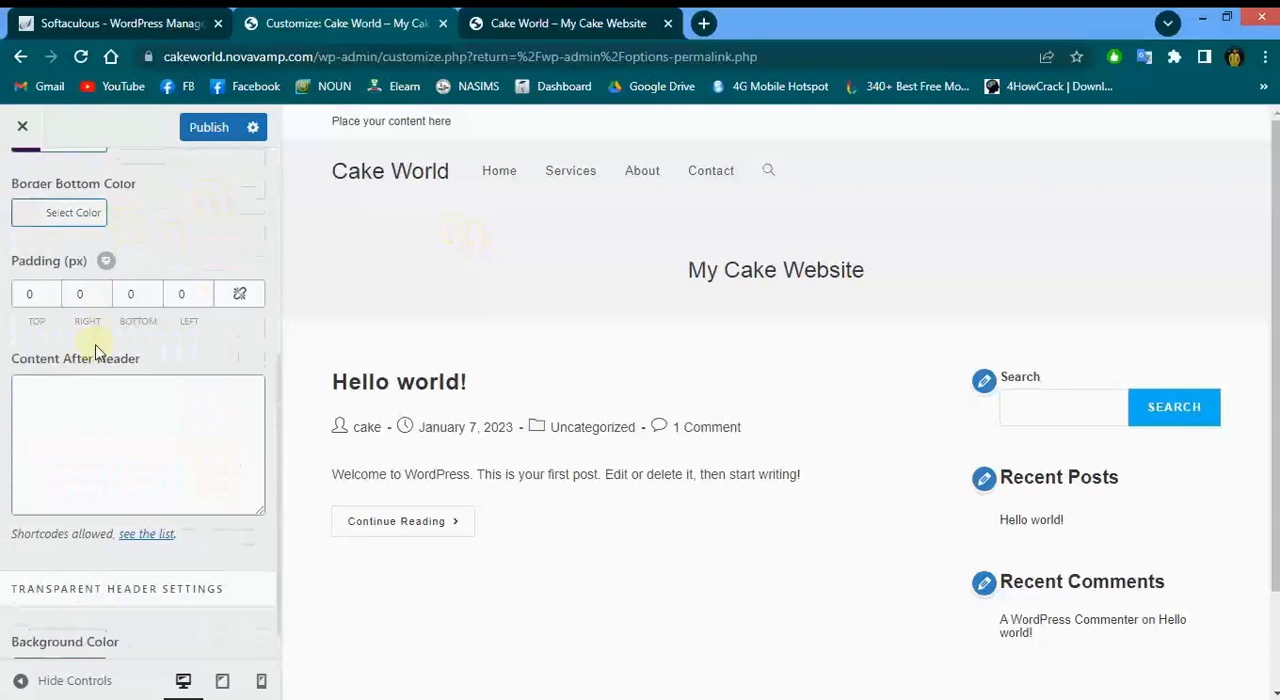
Set the transparent header background color to #eeee22 yellow with opacity lowered to 70 using the color picker
scroll(95, 350, "down", 1)
left_click(44, 630)
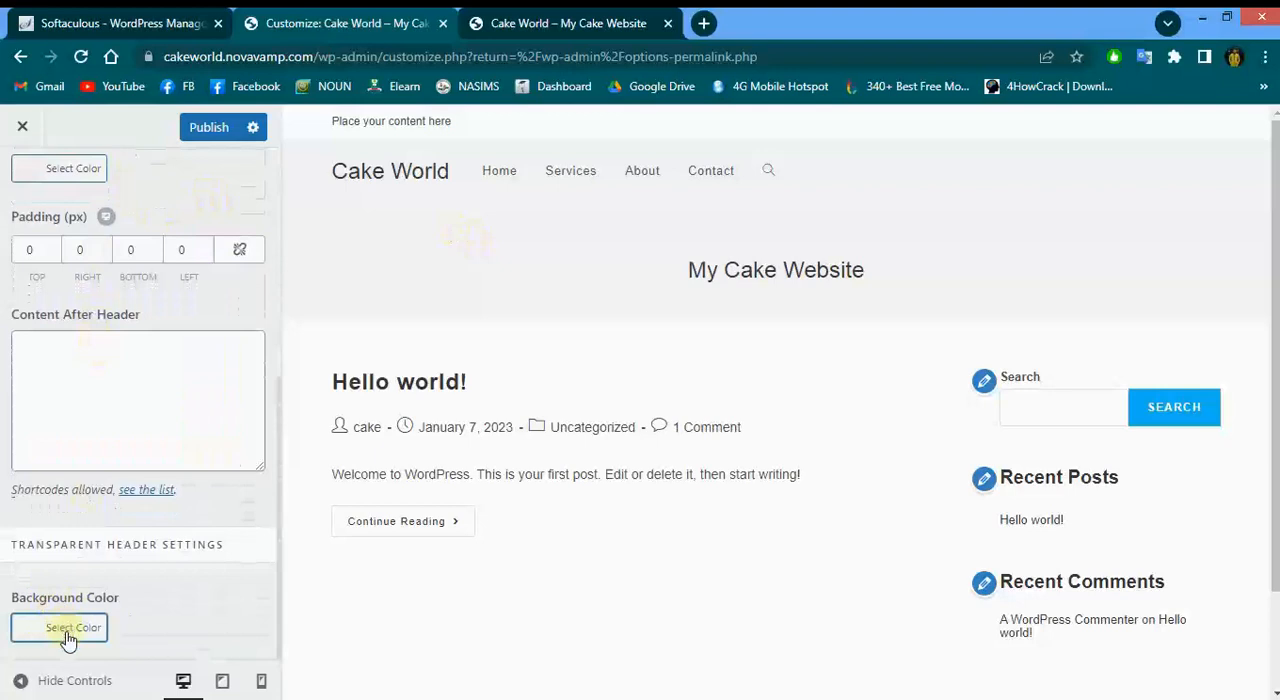
scroll(66, 634, "down", 3)
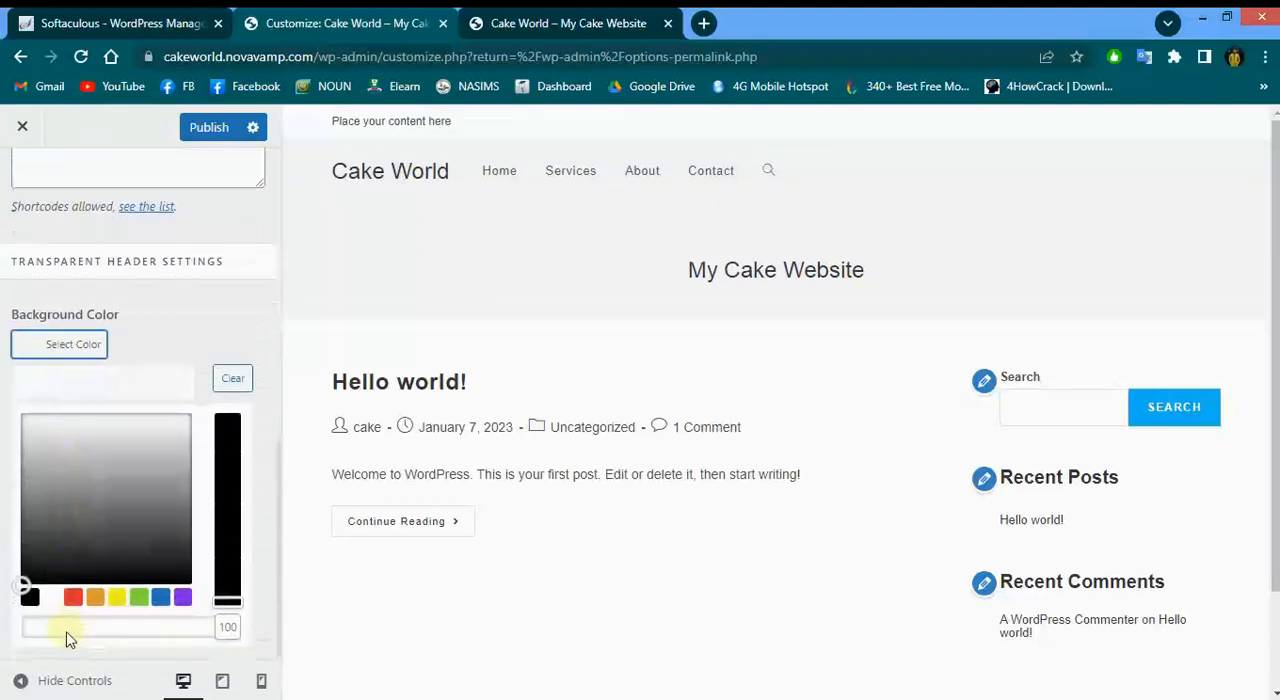
scroll(67, 640, "up", 7)
scroll(67, 635, "down", 5)
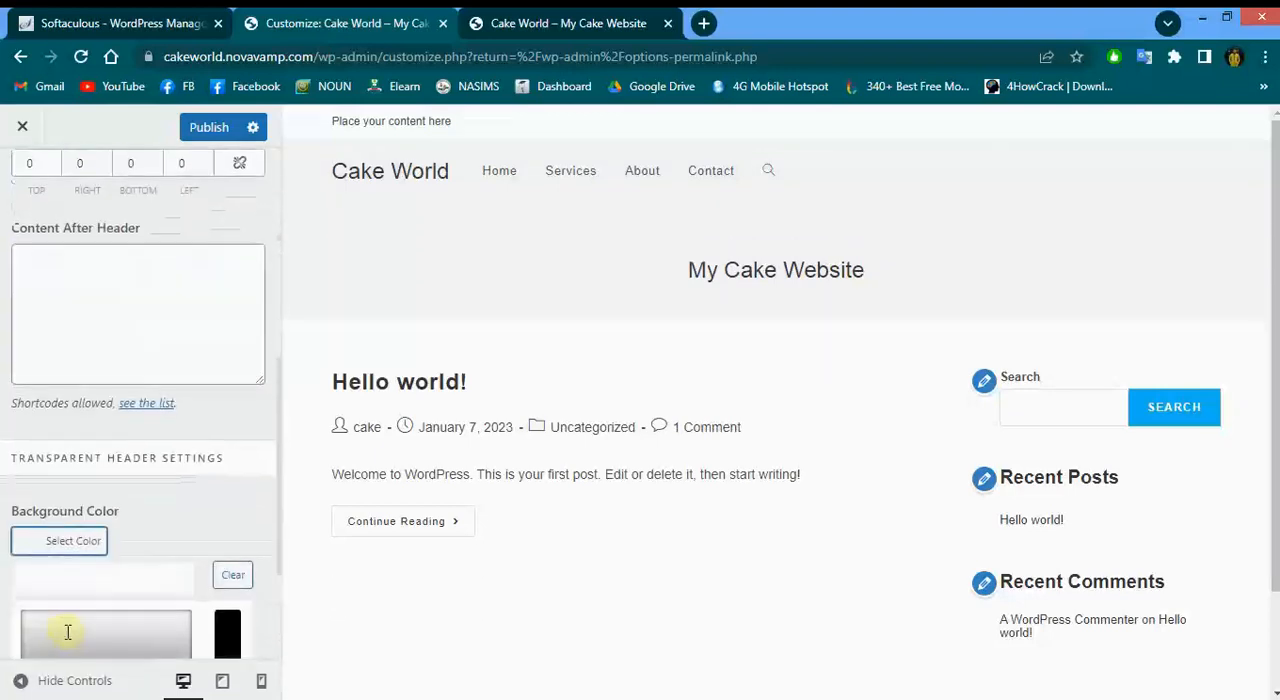
scroll(100, 580, "down", 1)
left_click(149, 546)
scroll(150, 548, "down", 1)
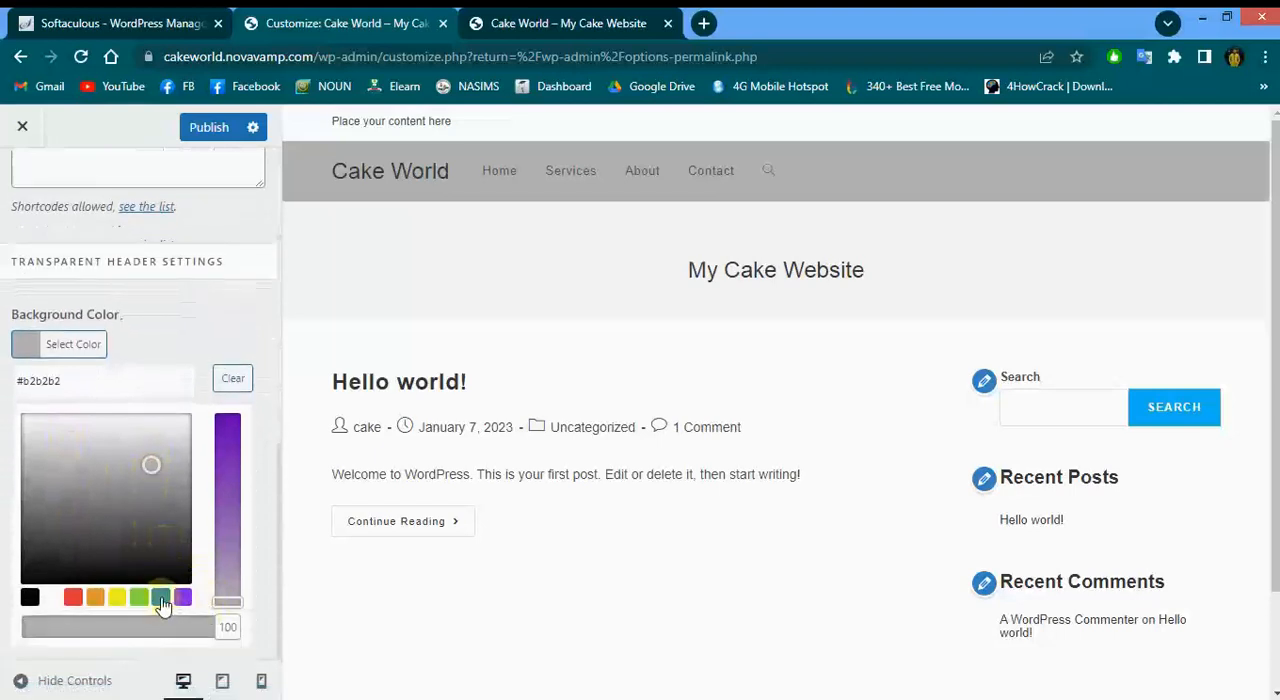
left_click(118, 603)
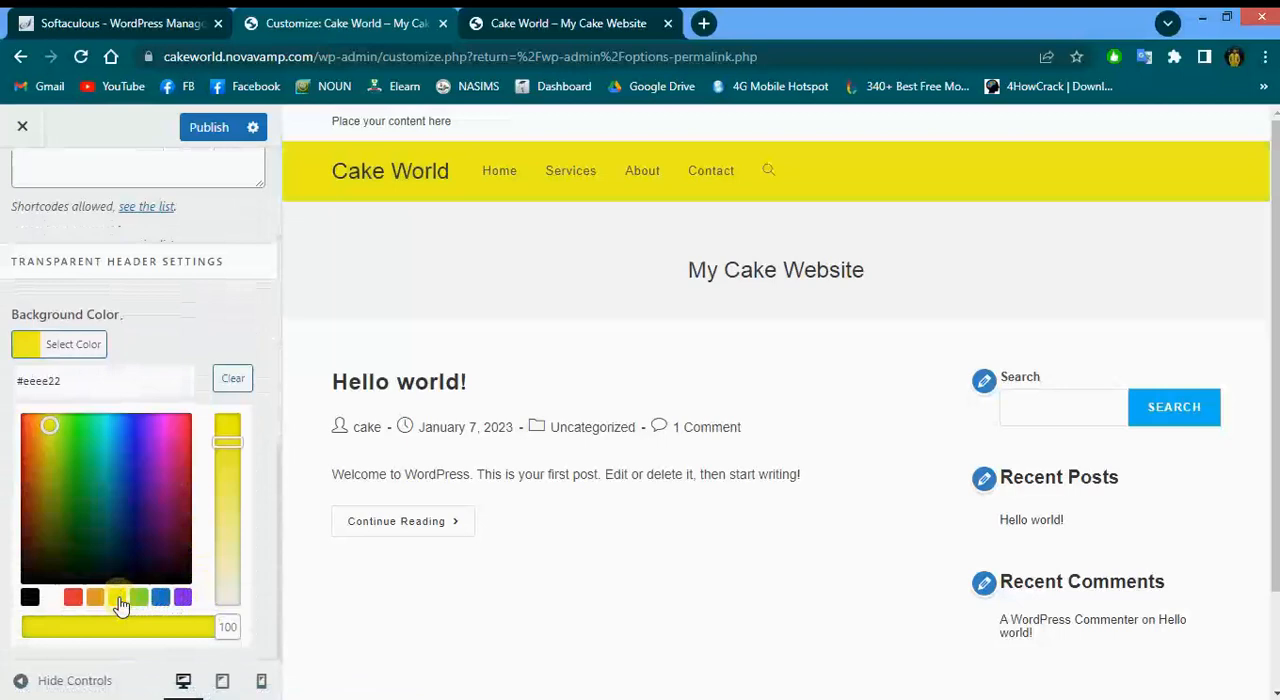
left_click_drag(231, 628, 190, 628)
left_click_drag(90, 658, 176, 626)
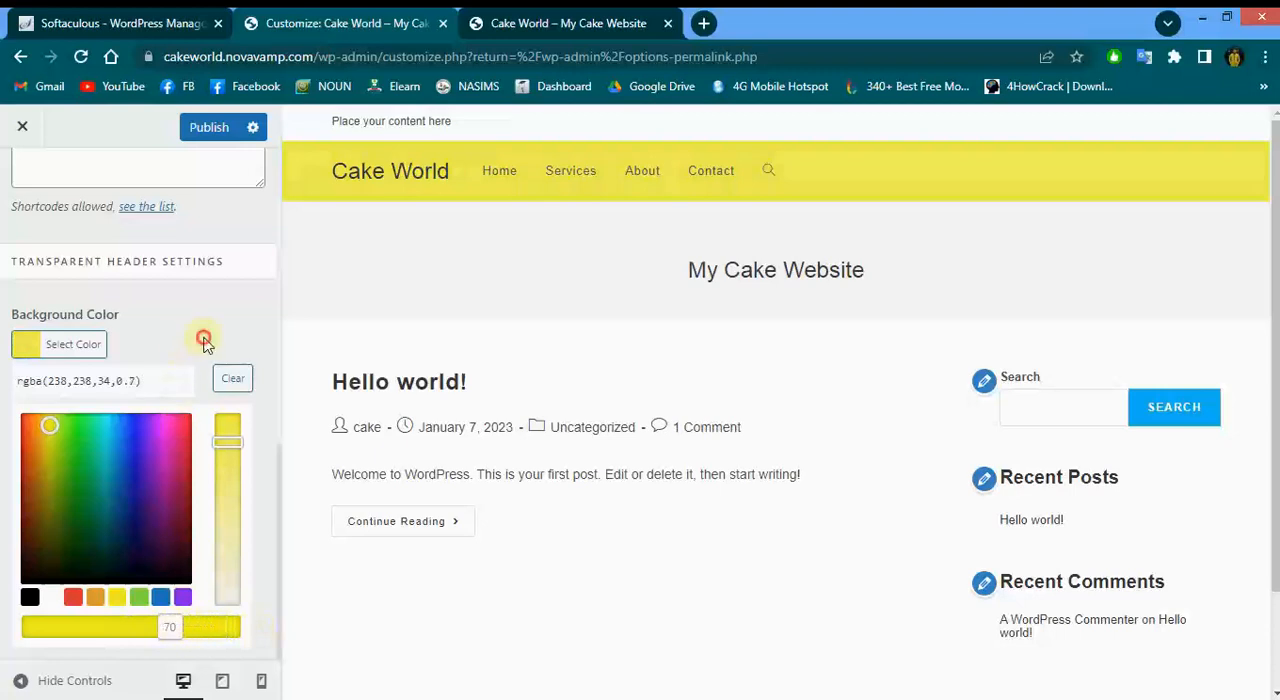
Publish the Customizer changes
scroll(245, 410, "up", 8)
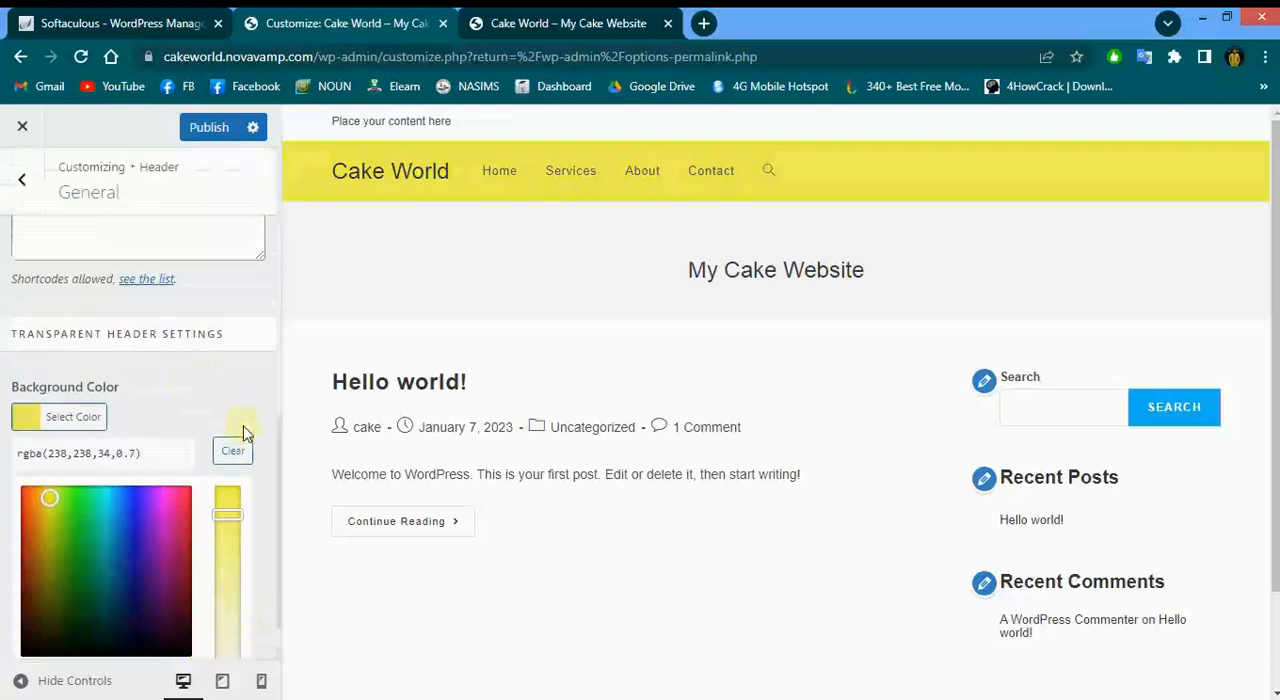
left_click(188, 127)
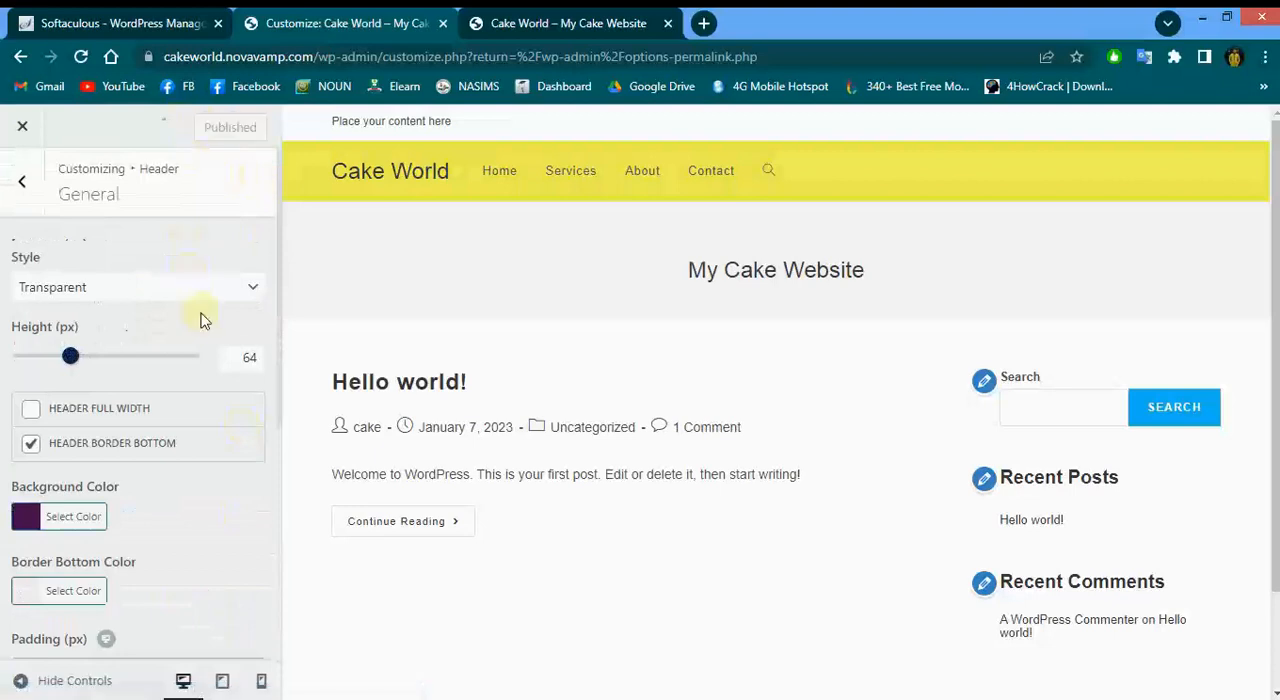
scroll(200, 320, "down", 5)
scroll(200, 320, "up", 5)
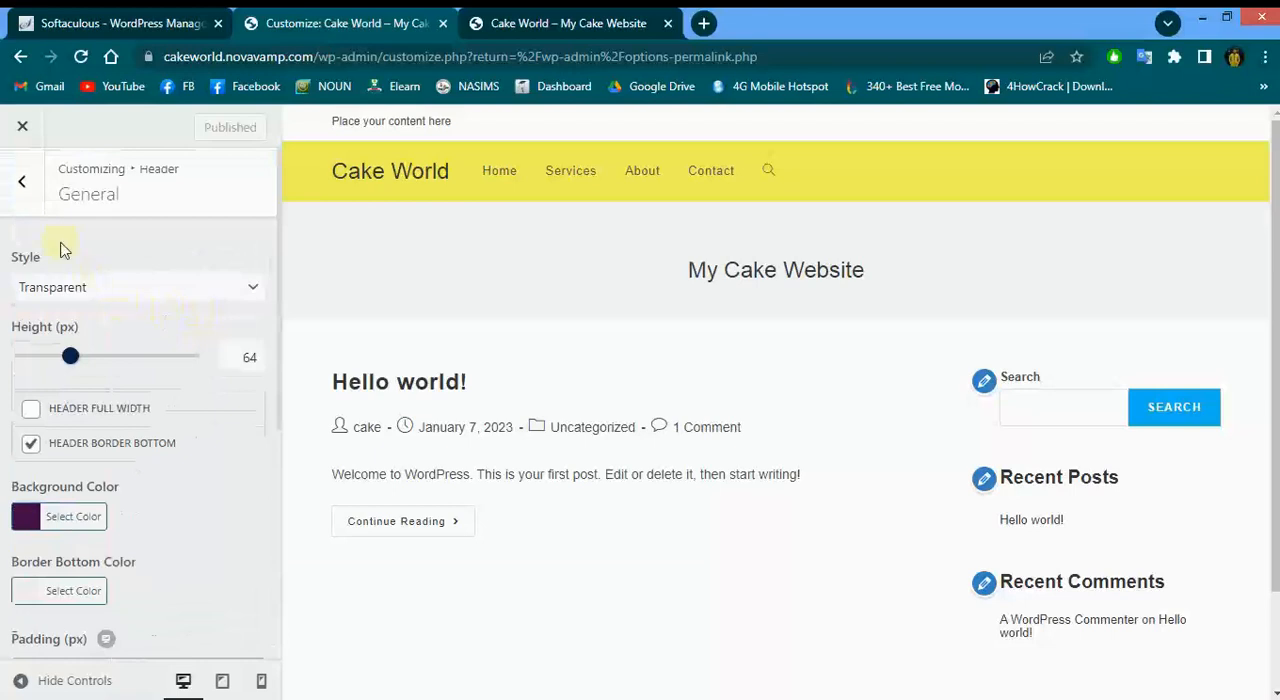
Open the header's Header Media settings and examine the header image position options
left_click(21, 190)
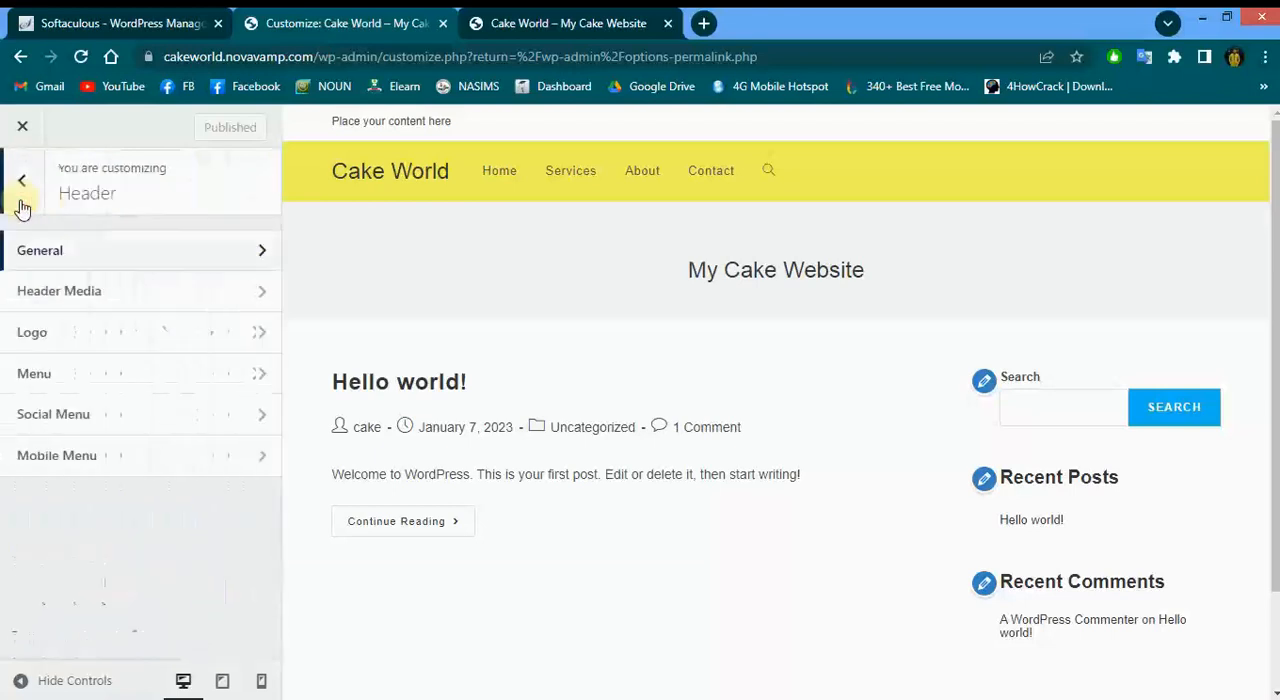
left_click(59, 306)
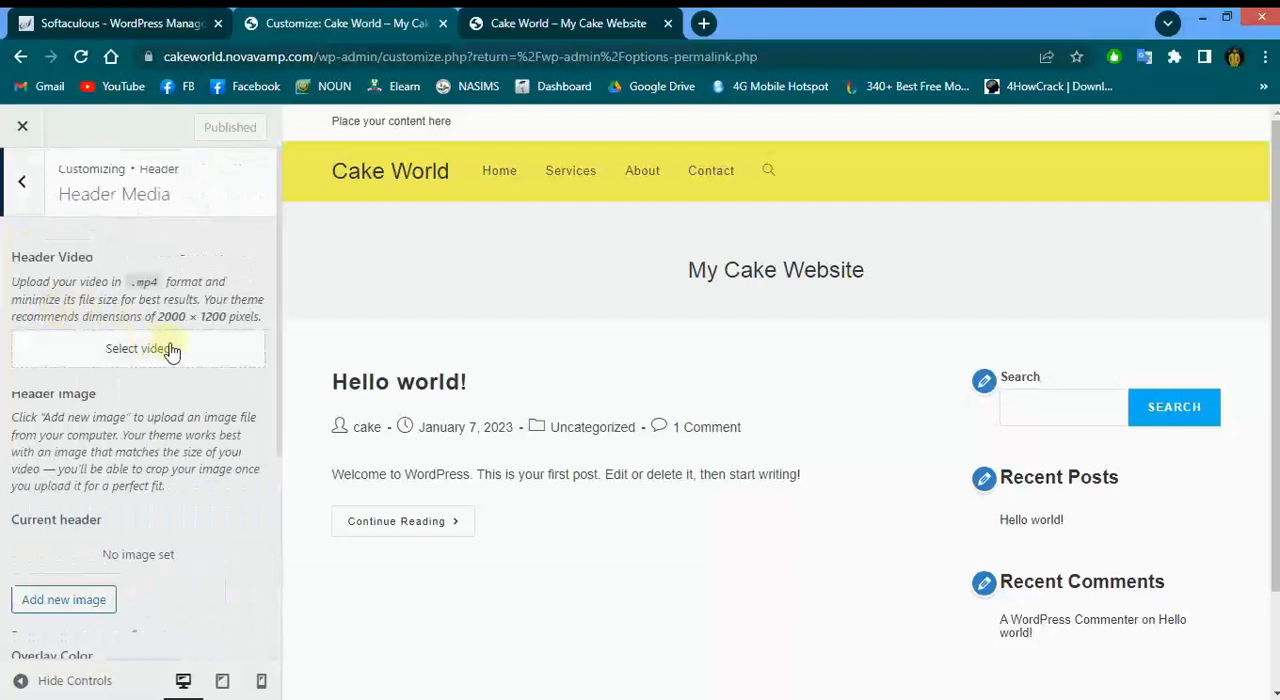
scroll(177, 362, "down", 4)
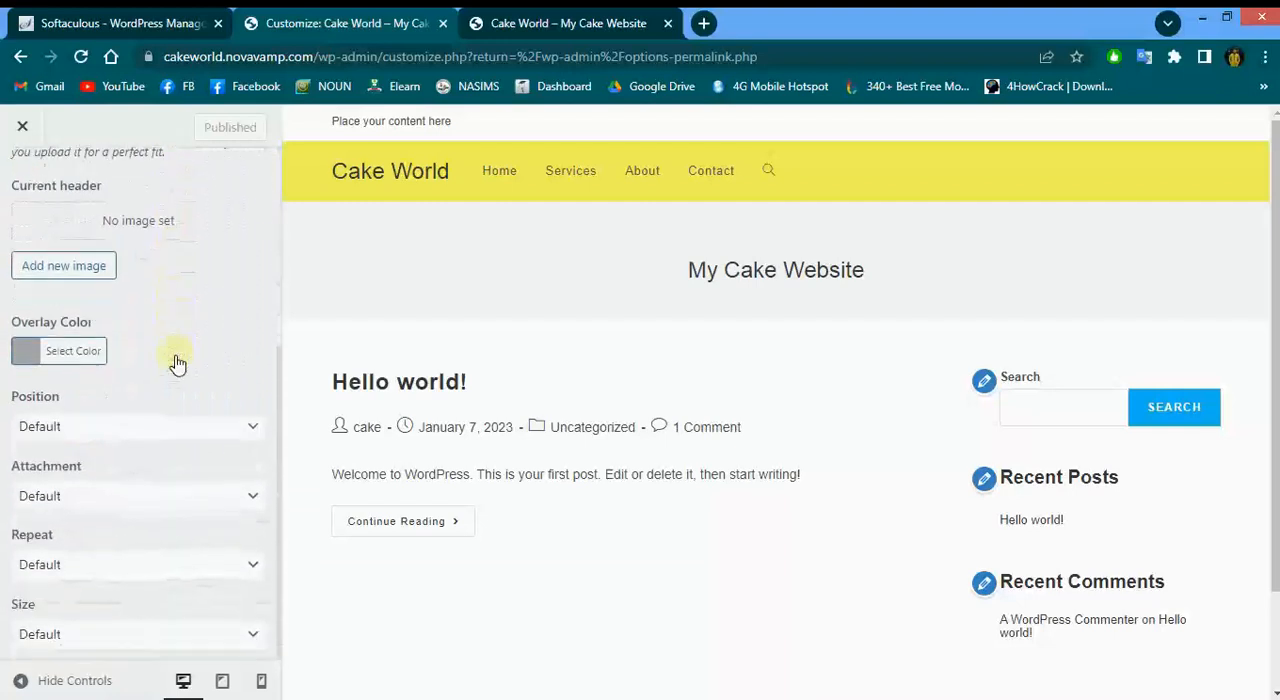
scroll(171, 357, "up", 4)
scroll(177, 363, "down", 4)
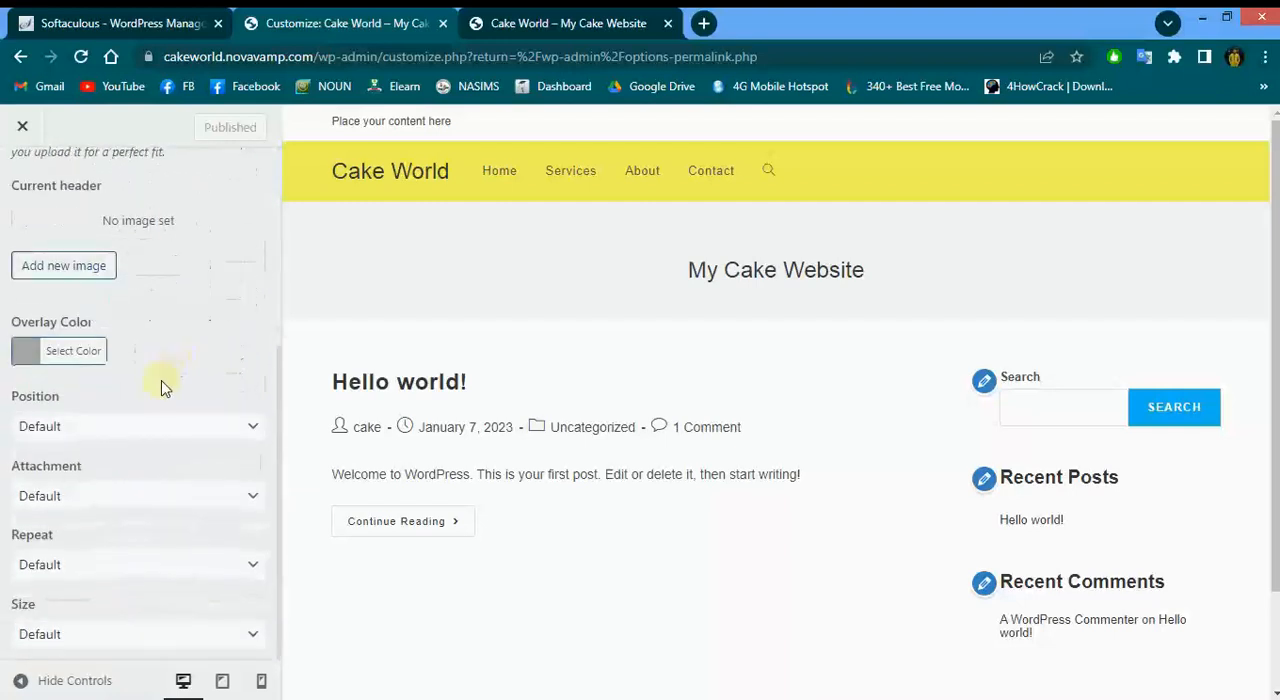
left_click(128, 428)
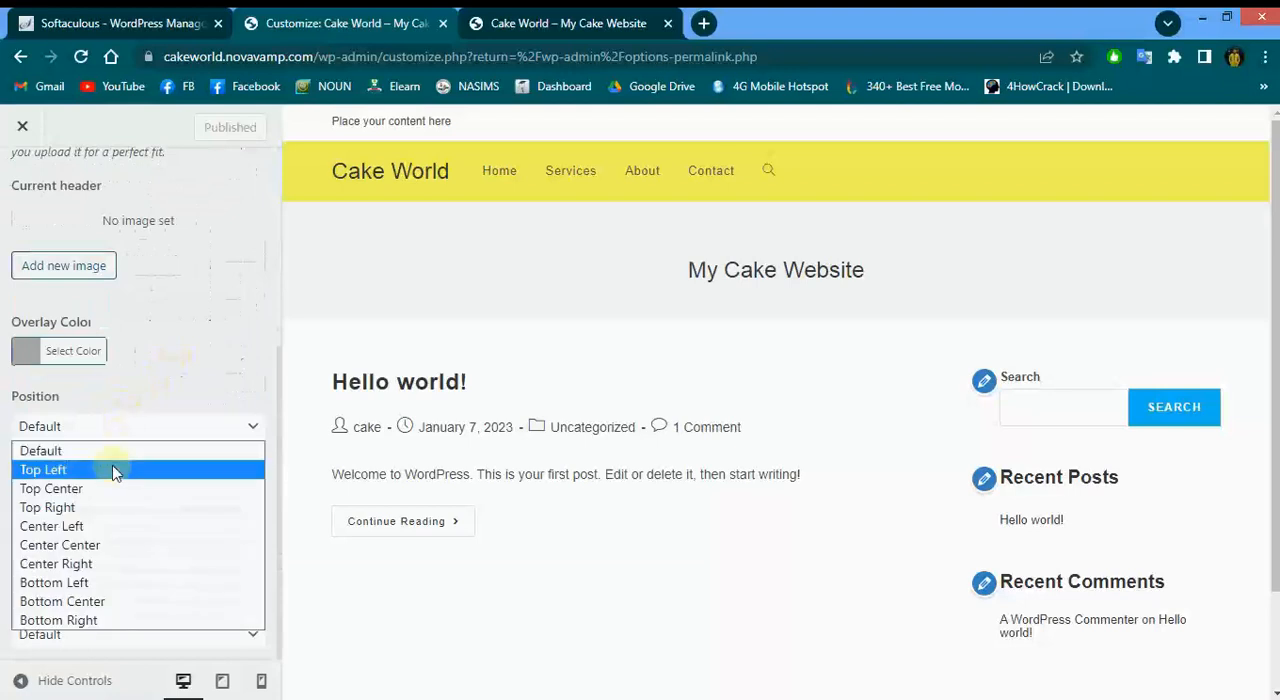
left_click(176, 384)
scroll(175, 383, "up", 4)
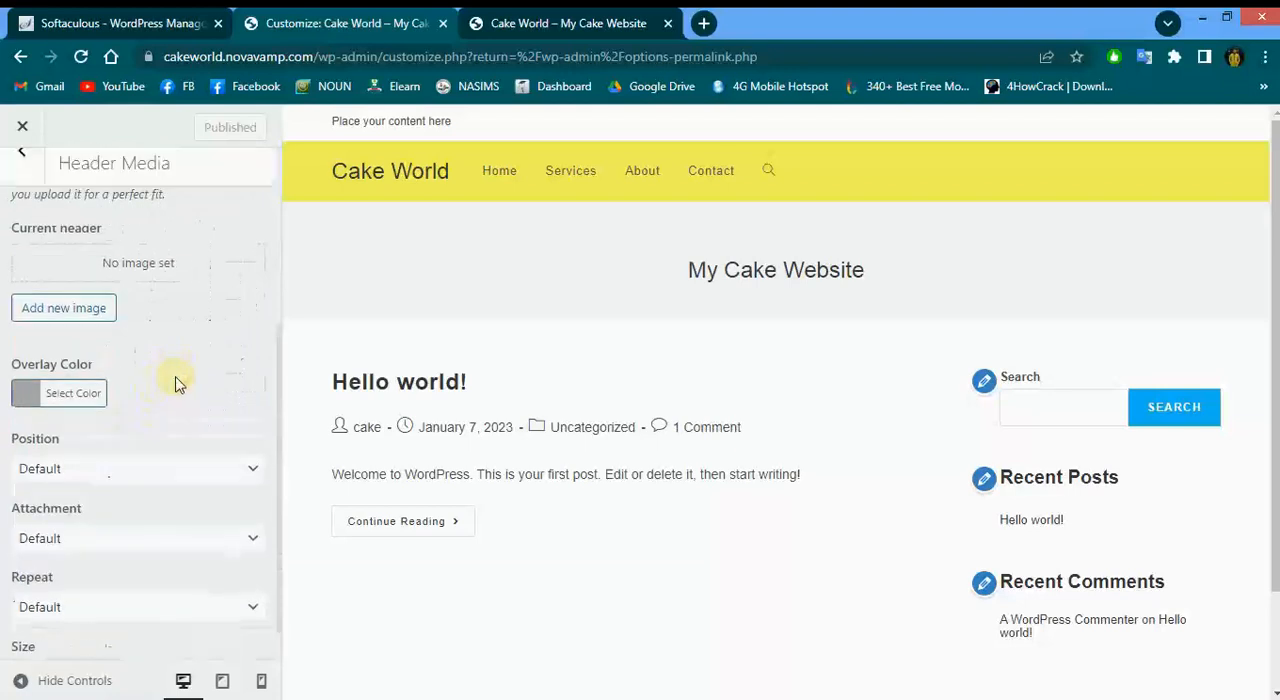
left_click(44, 206)
left_click(100, 331)
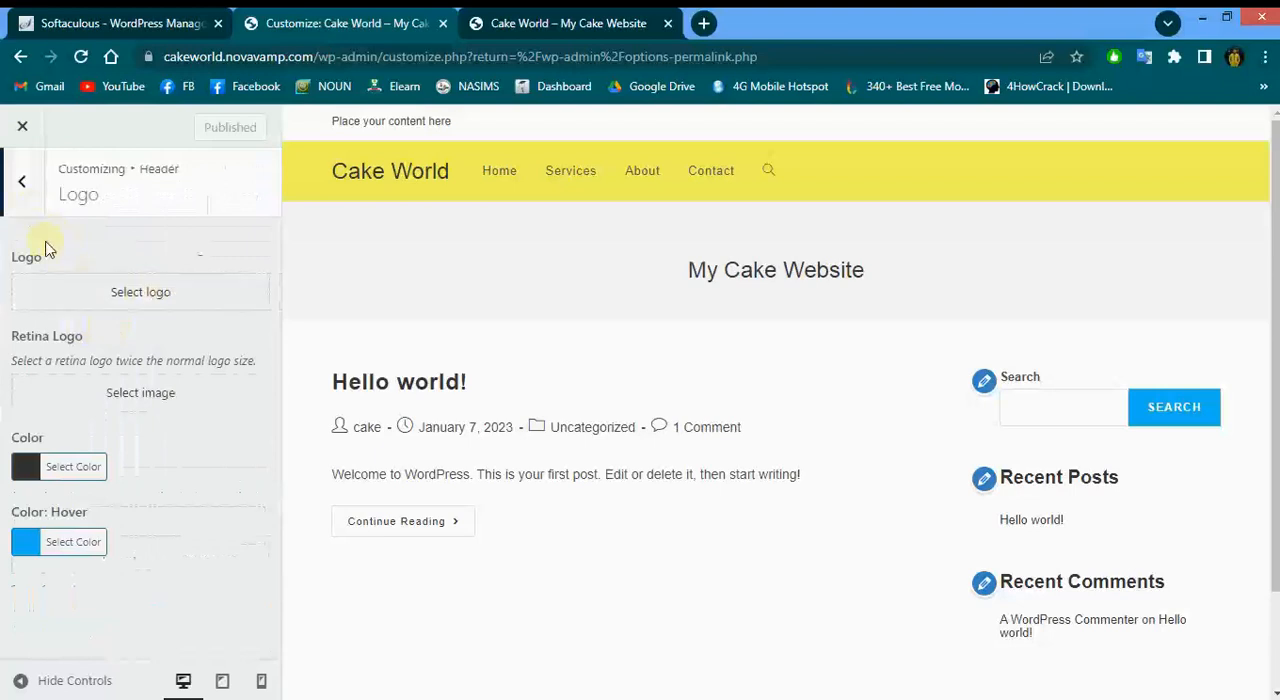
left_click(130, 300)
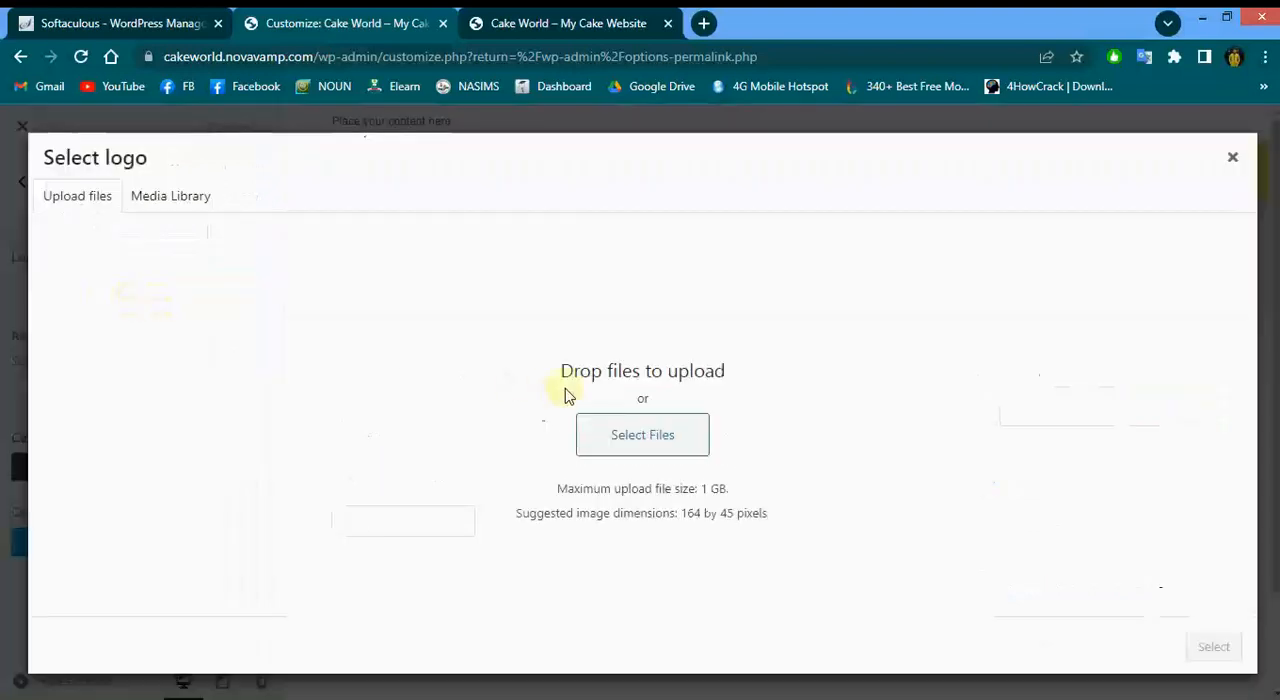
left_click(651, 436)
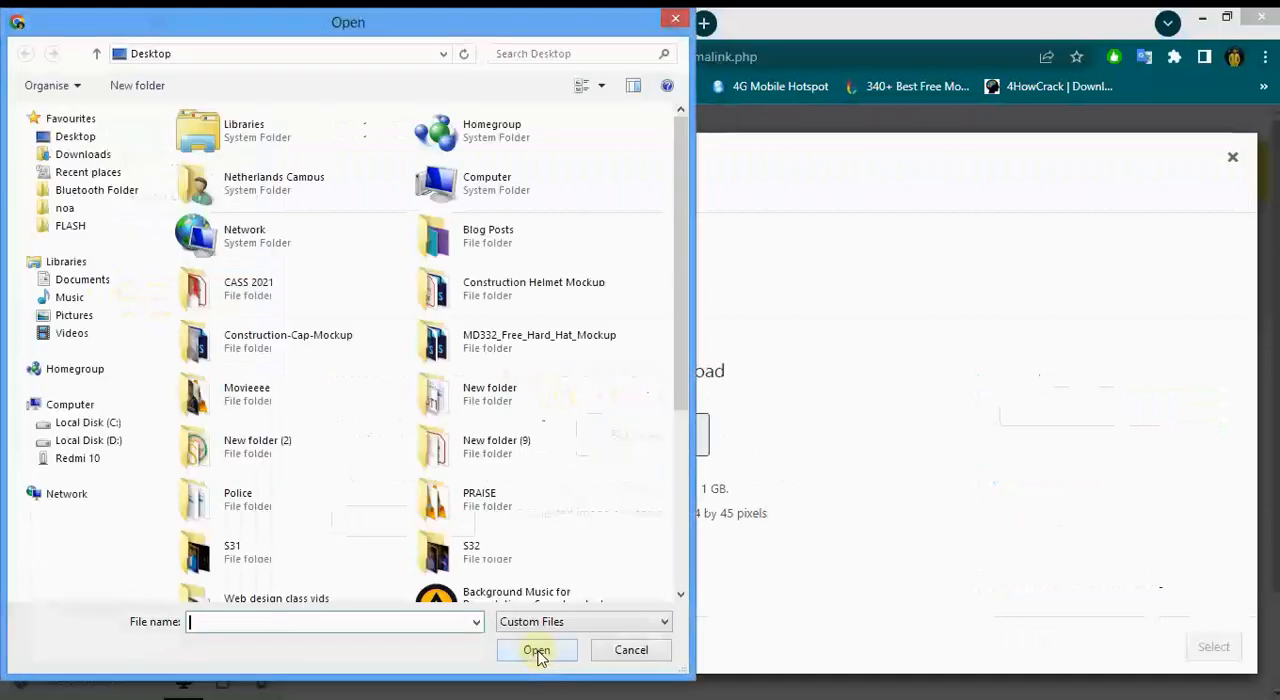
left_click_drag(681, 263, 685, 444)
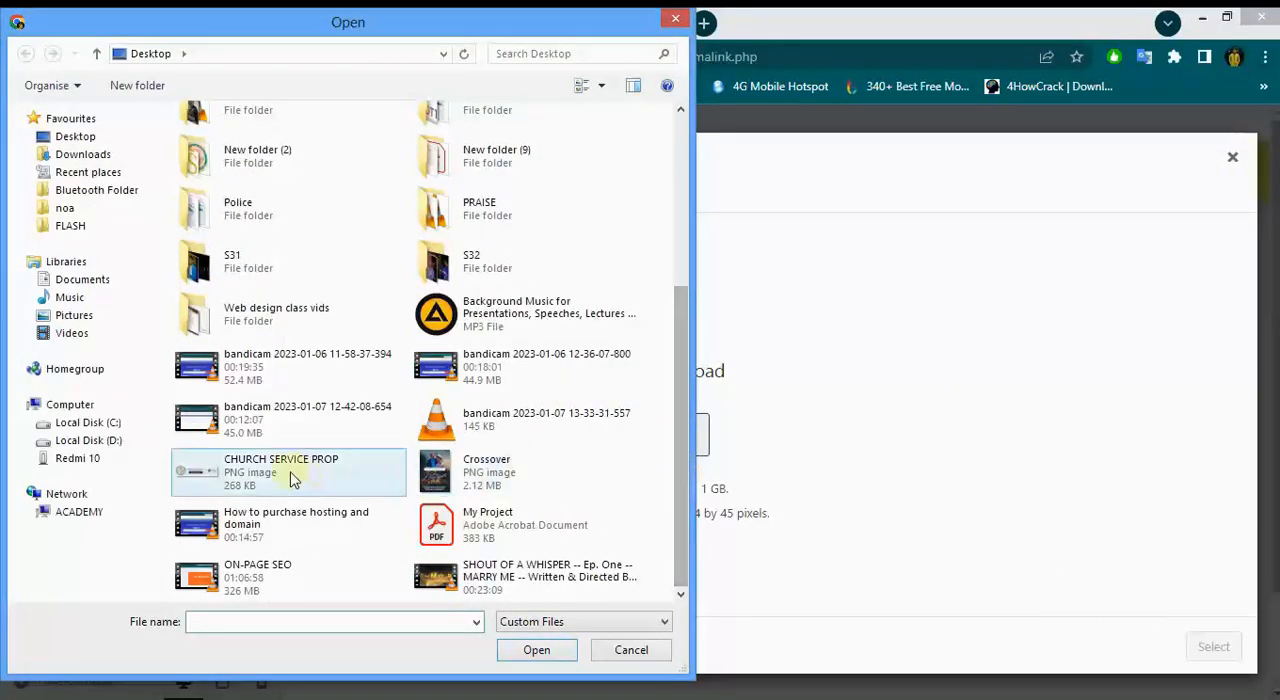
left_click(630, 651)
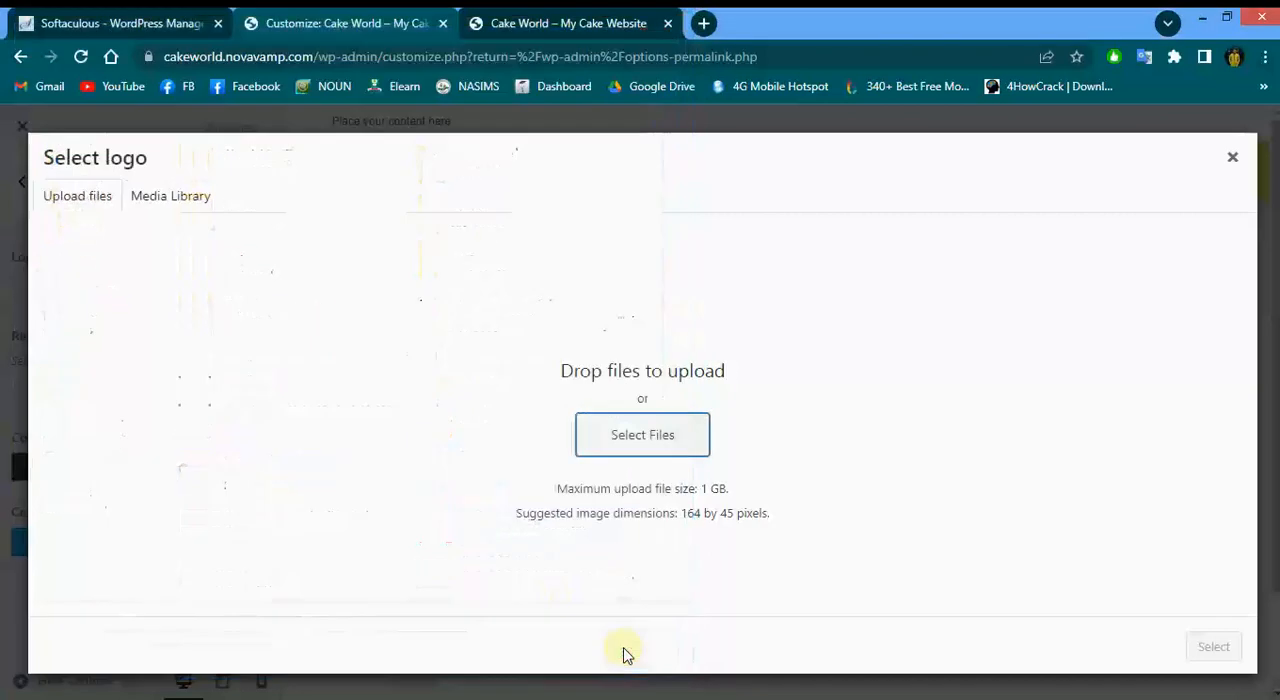
left_click(1231, 162)
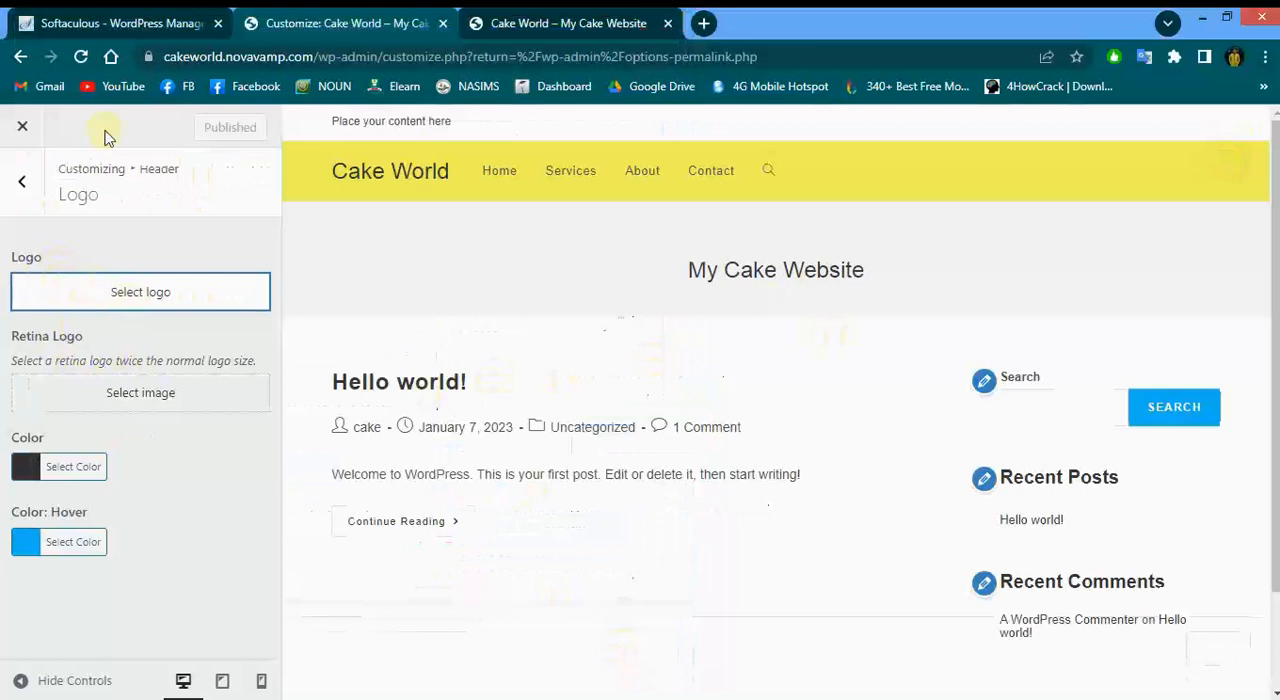
Open the header Menu settings and set the menu position to Right
left_click(31, 192)
left_click(97, 376)
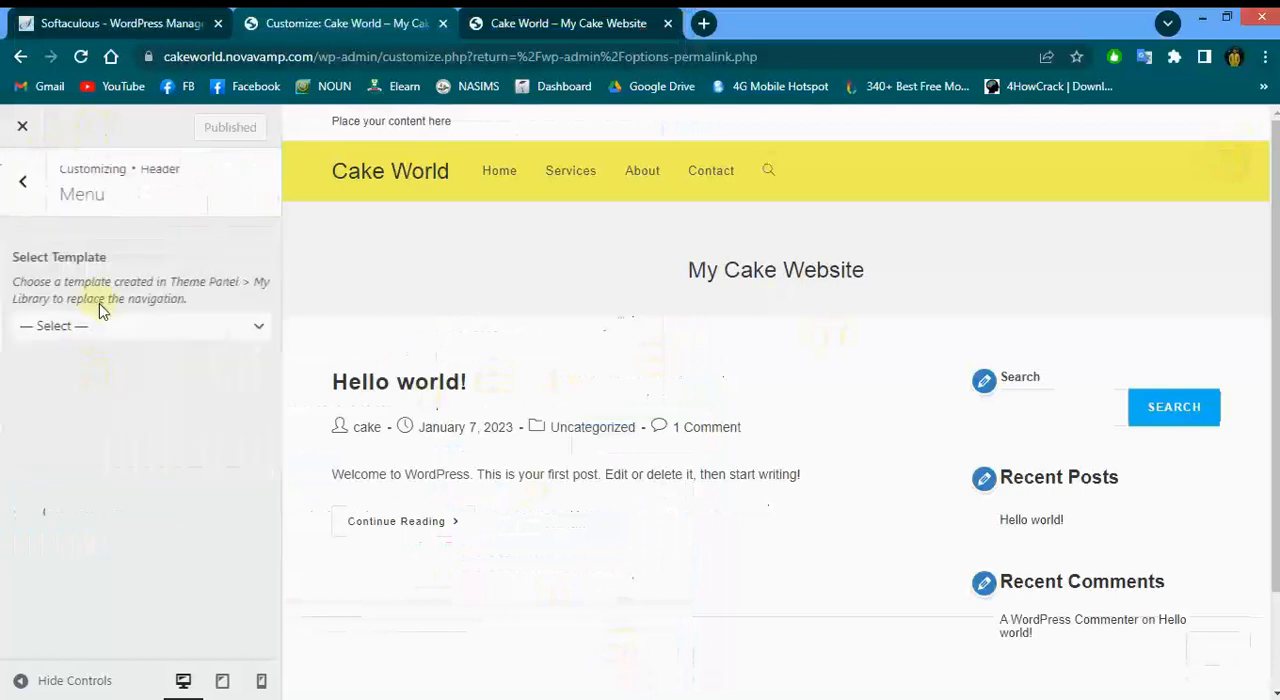
left_click(102, 325)
left_click(104, 332)
scroll(108, 333, "down", 1)
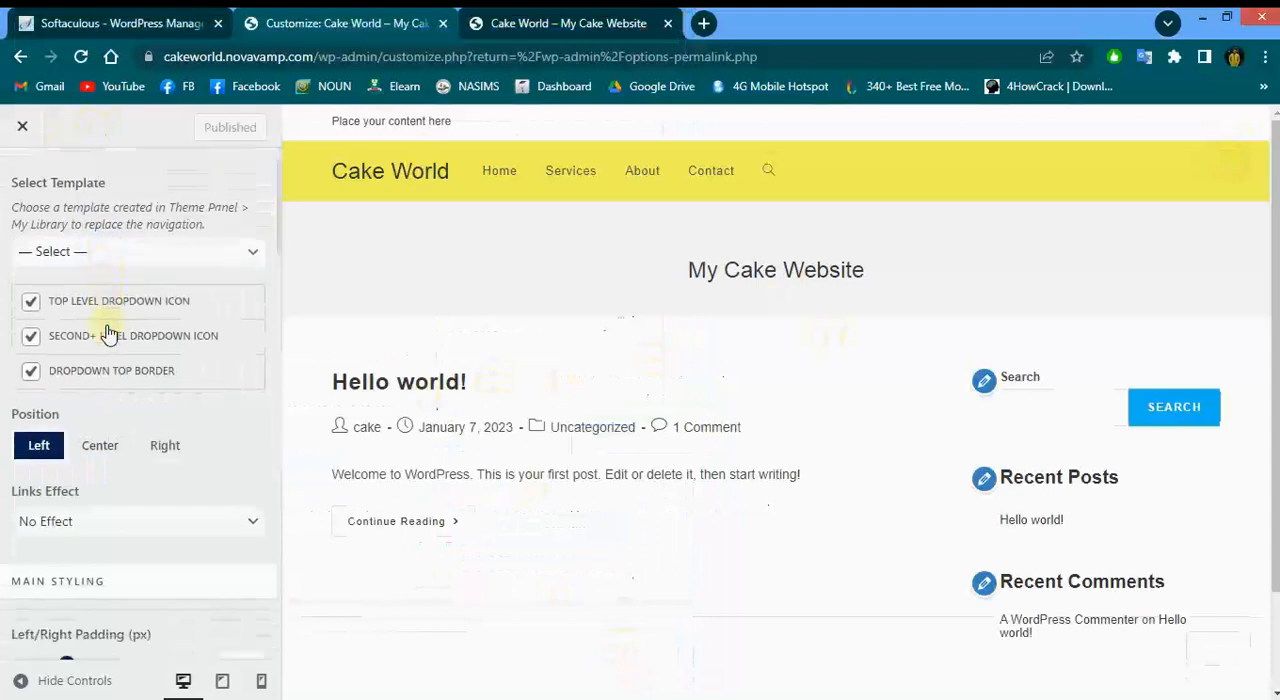
scroll(108, 333, "down", 1)
left_click(101, 378)
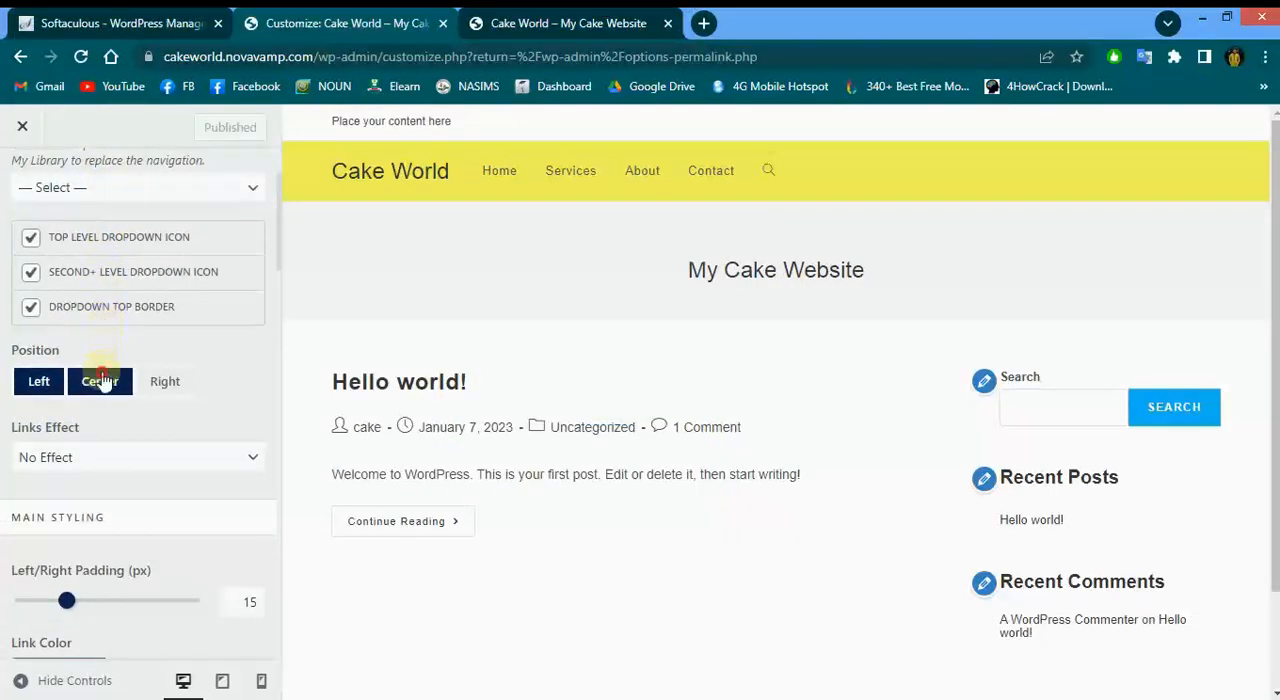
left_click(165, 381)
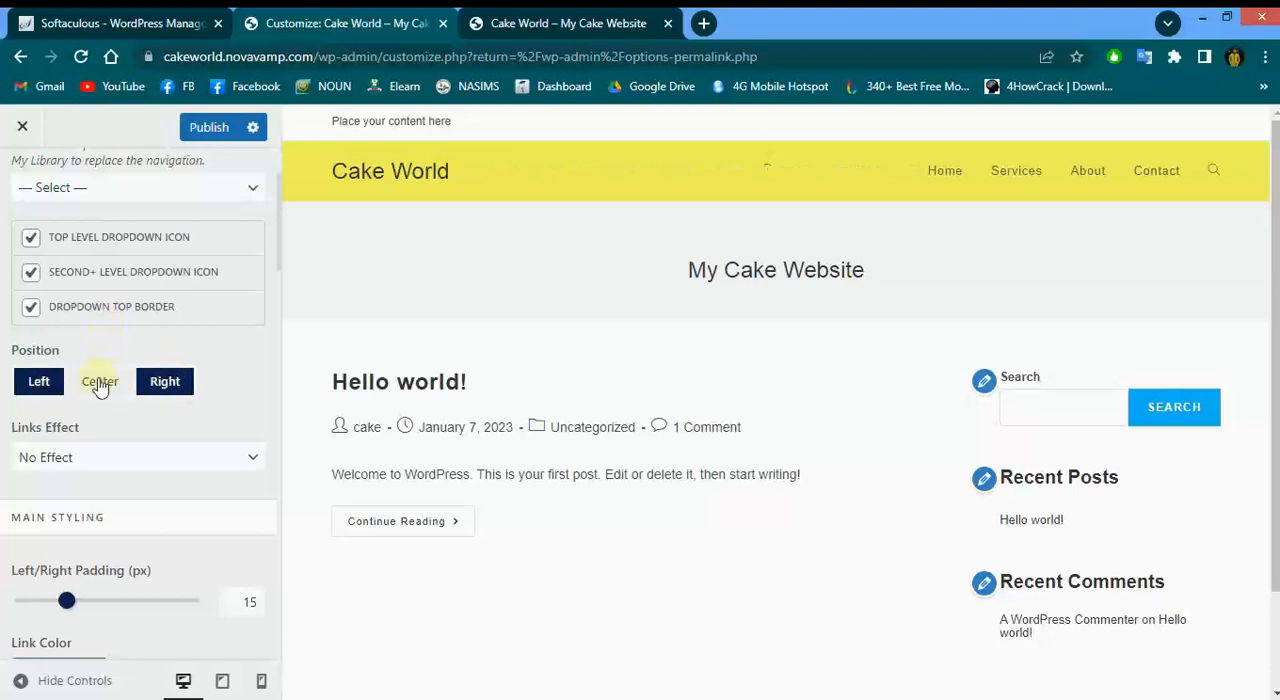
scroll(171, 380, "up", 2)
scroll(174, 363, "down", 2)
left_click(38, 430)
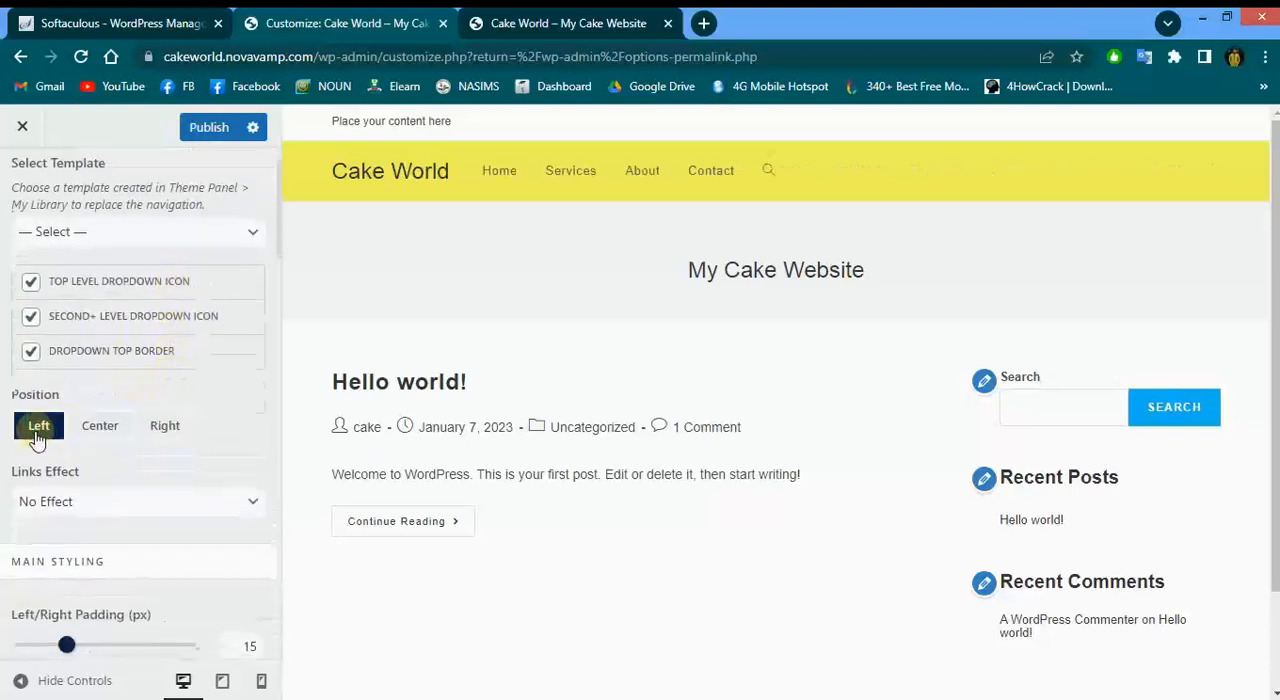
left_click(168, 427)
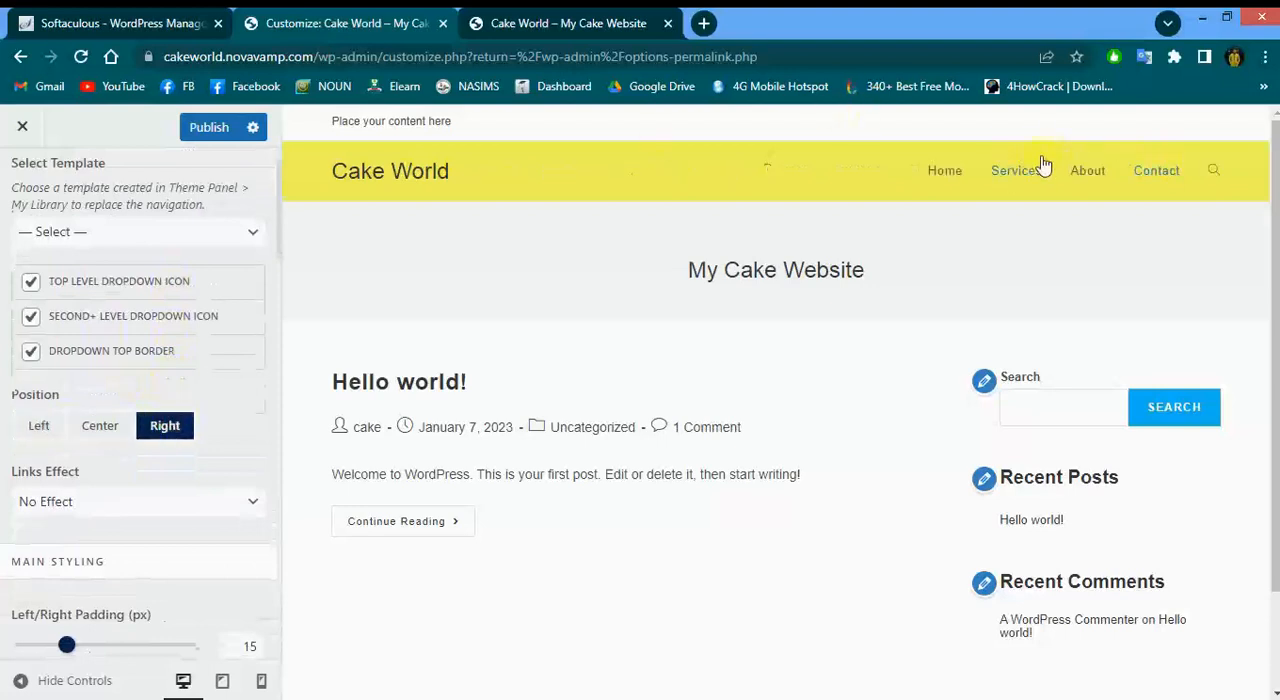
left_click(96, 432)
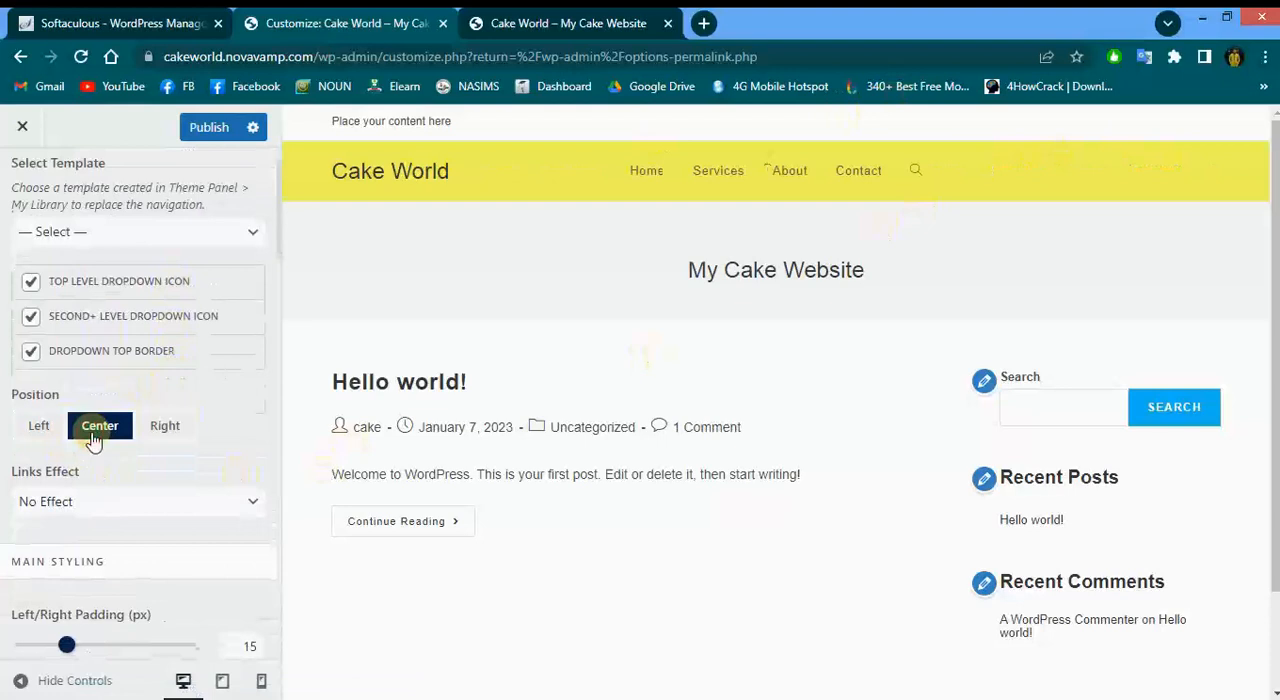
left_click(172, 428)
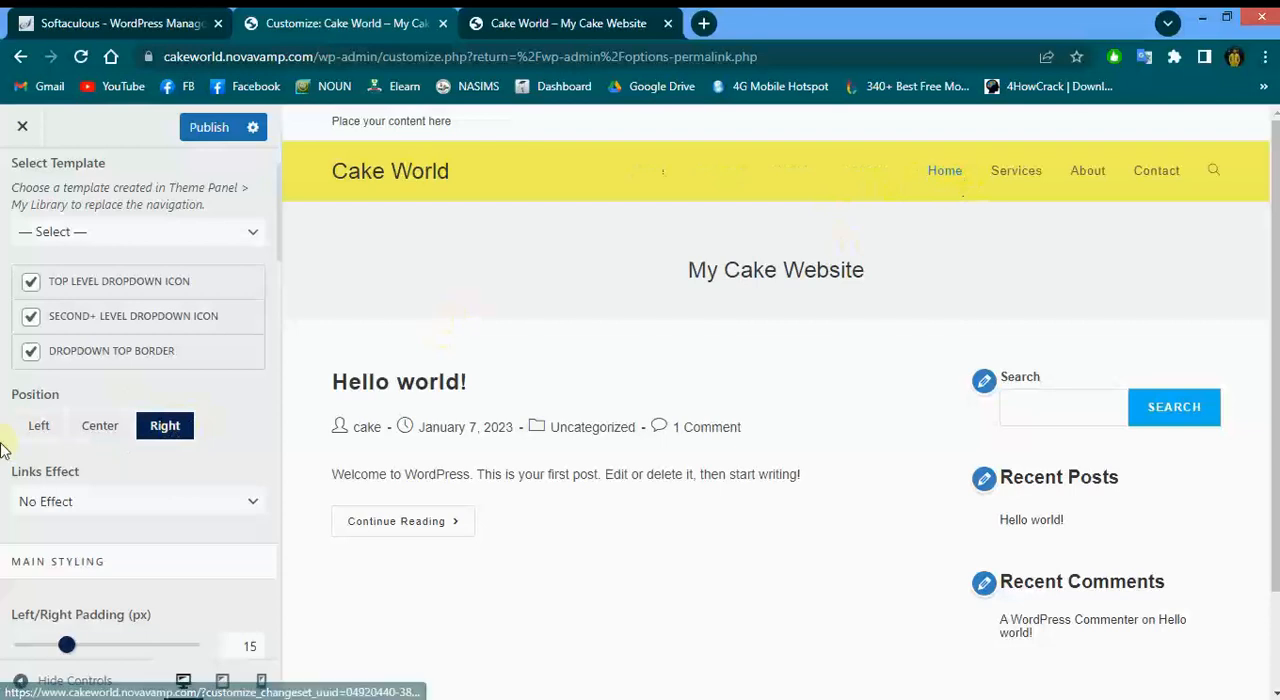
Set the menu links effect to Backlighting
scroll(4, 448, "down", 1)
scroll(4, 447, "down", 1)
left_click(133, 388)
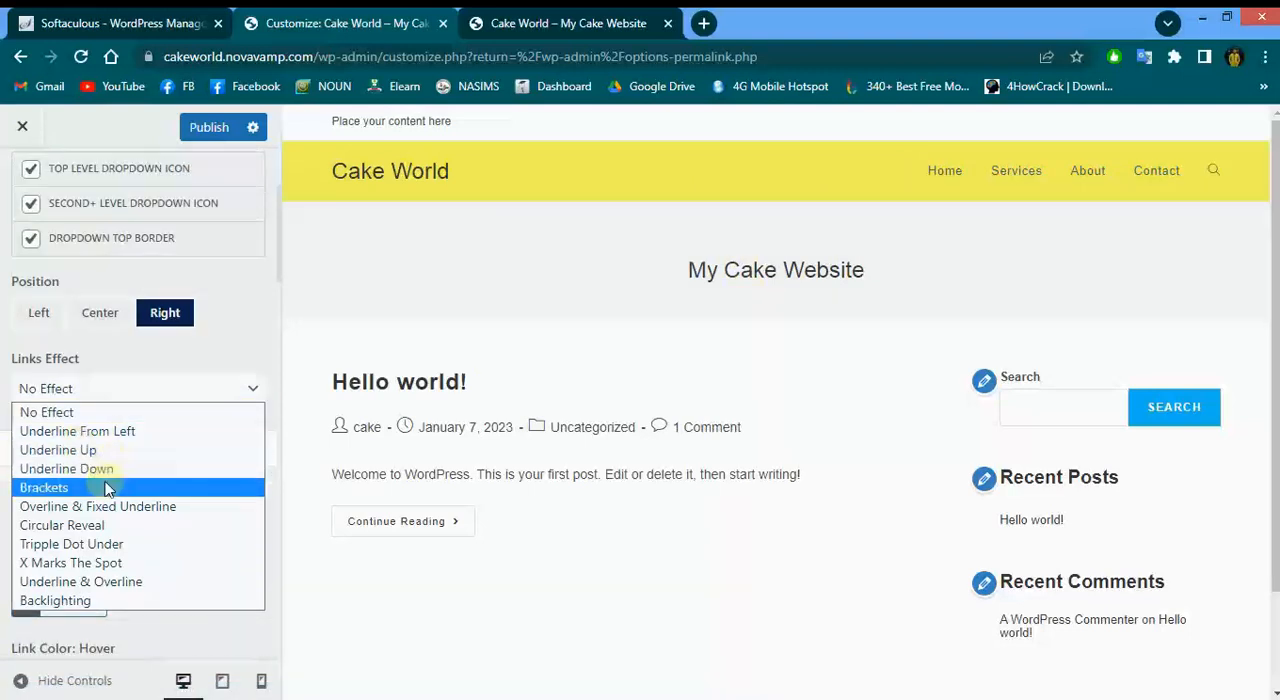
left_click(70, 601)
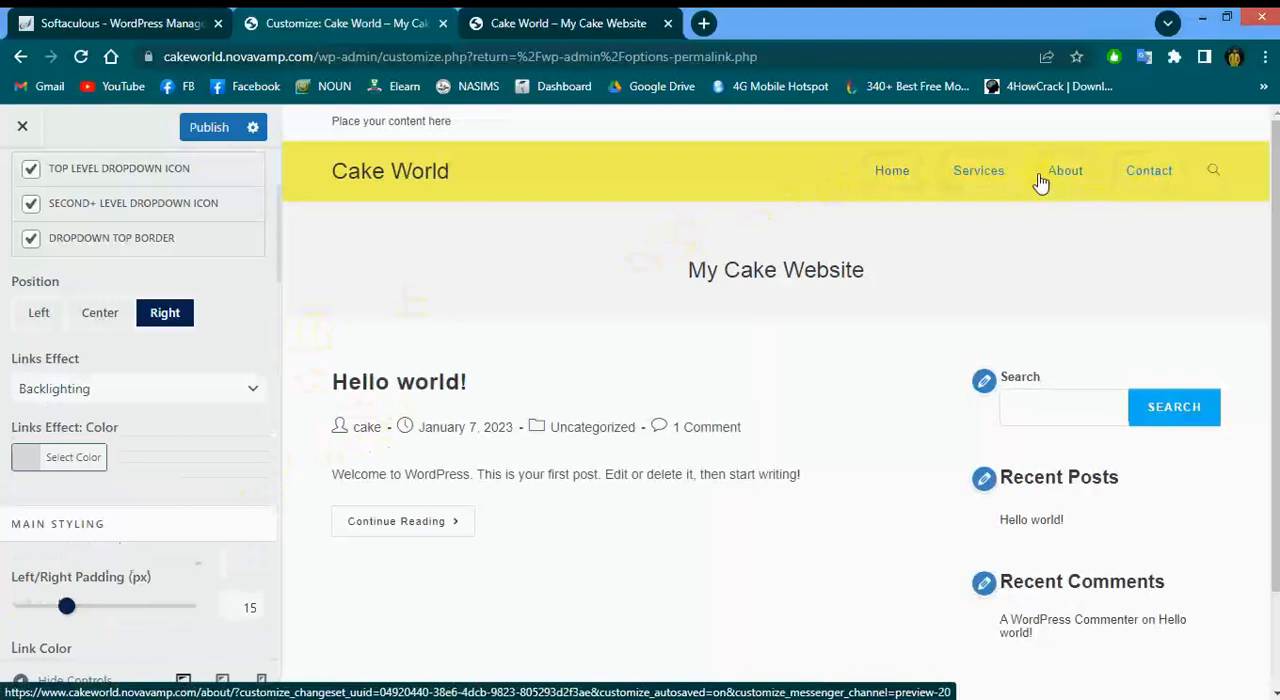
left_click(179, 389)
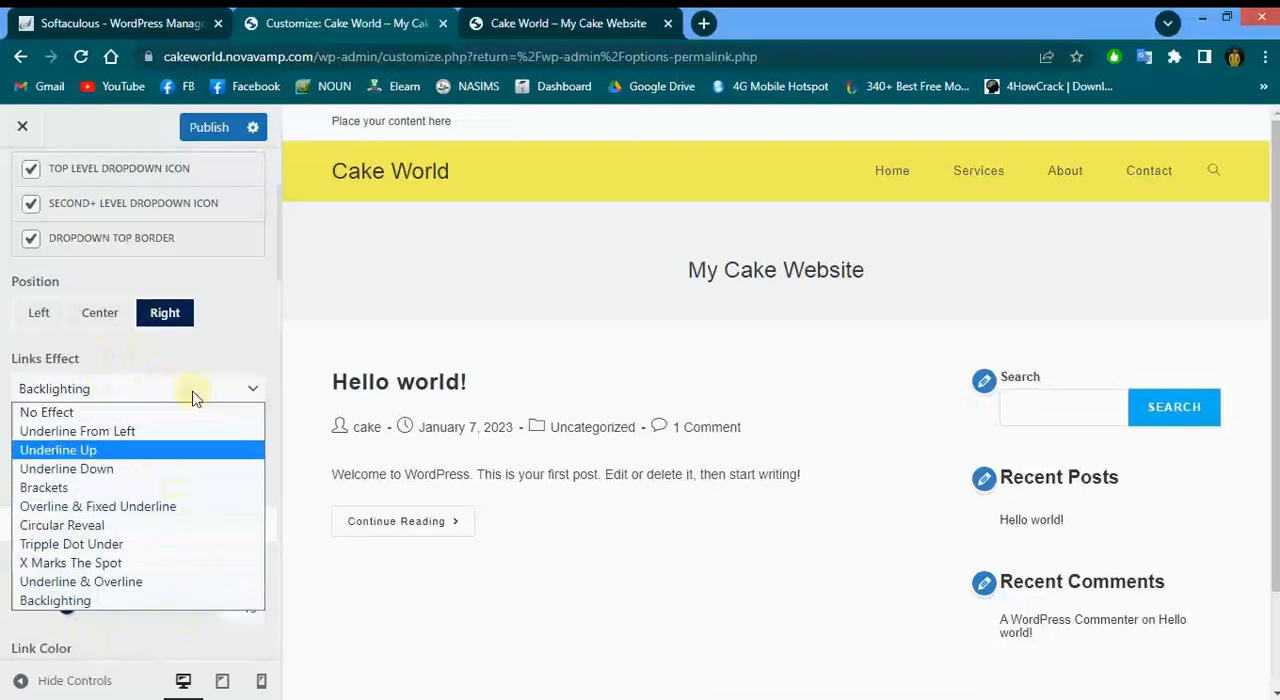
left_click(254, 355)
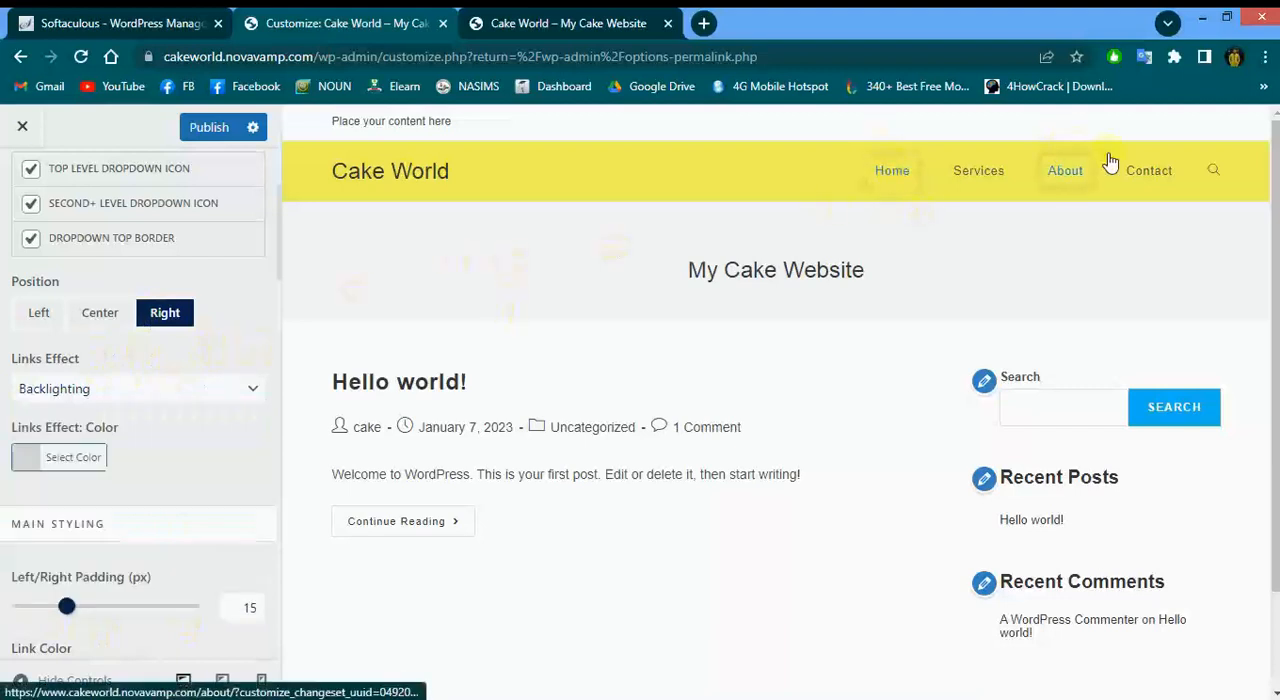
Set the menu Link Color to black, #000000
scroll(186, 486, "down", 3)
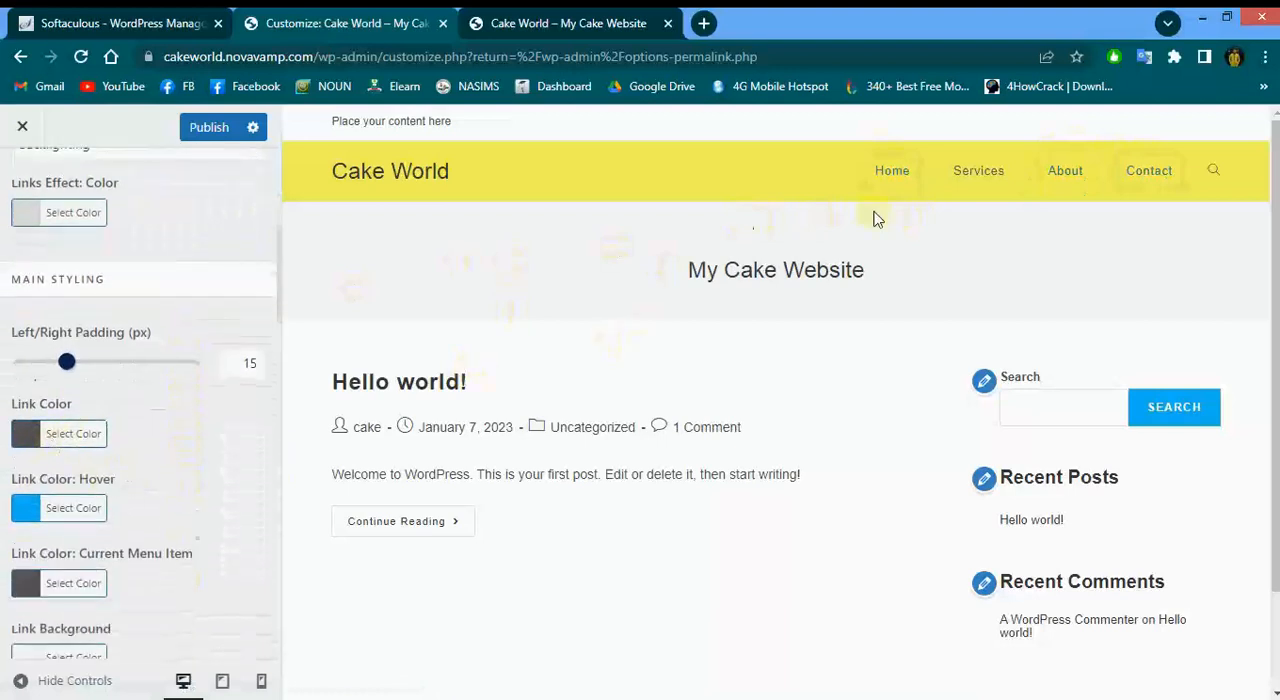
left_click(30, 433)
left_click(134, 524)
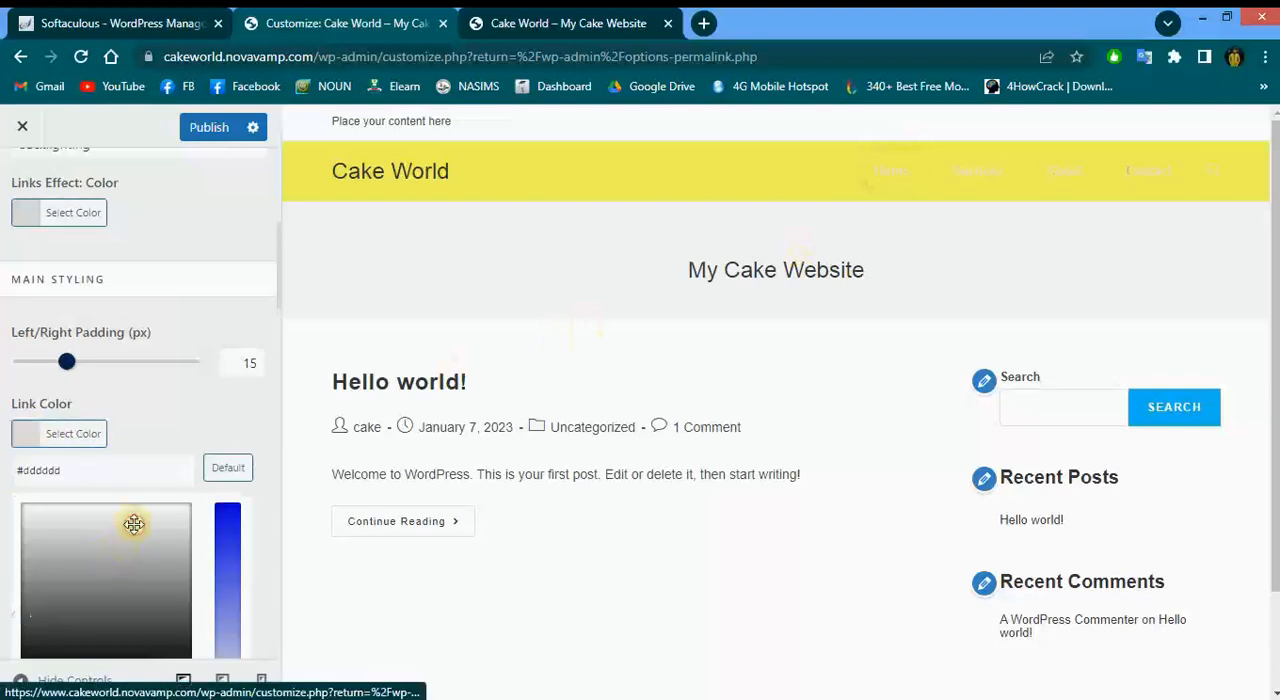
scroll(134, 524, "down", 3)
left_click(163, 538)
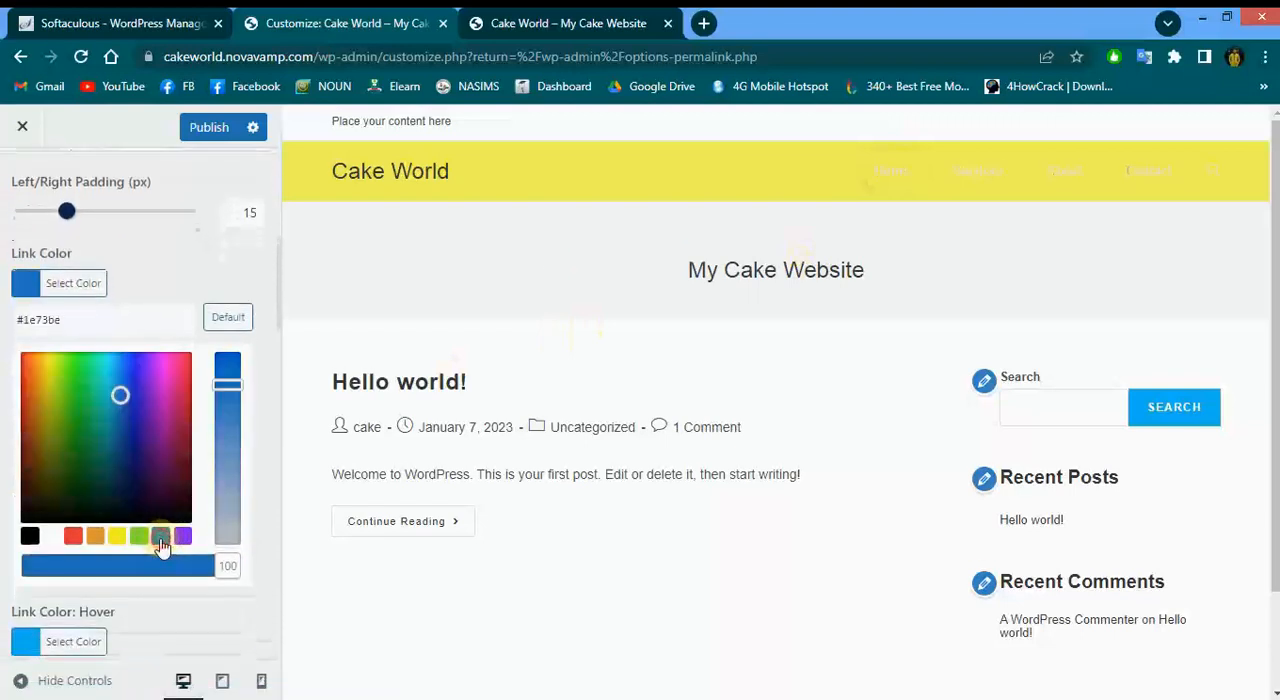
left_click(182, 540)
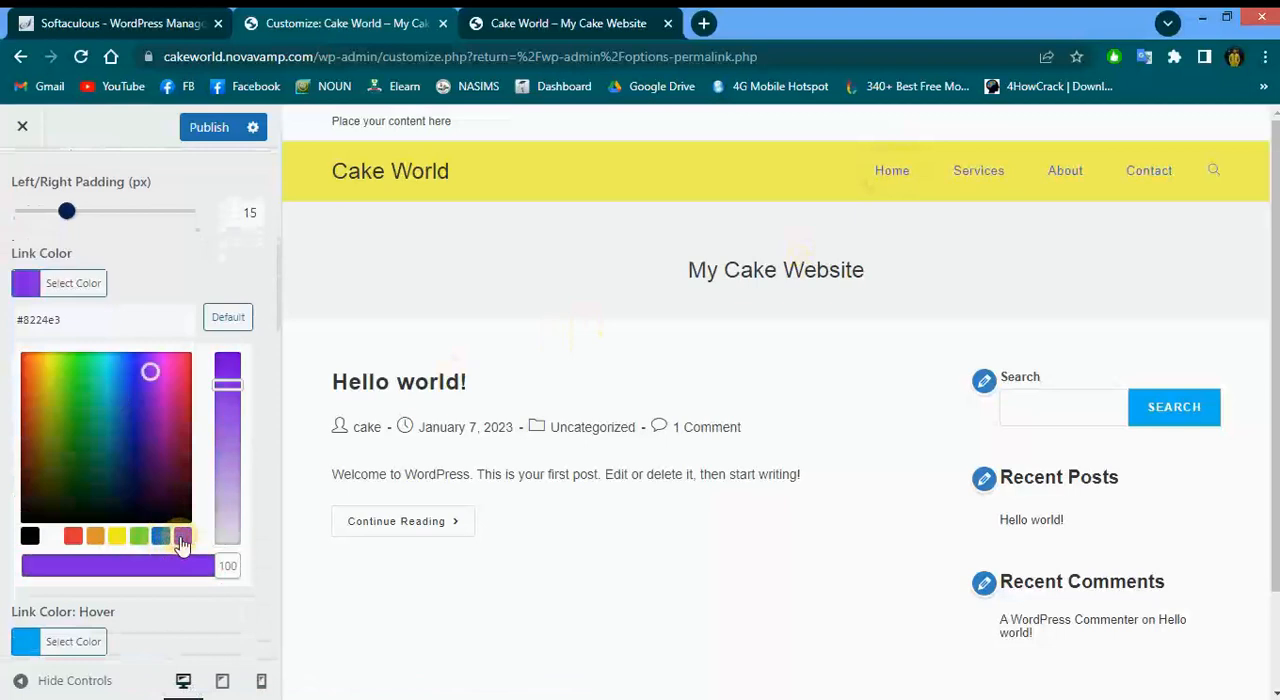
left_click(40, 542)
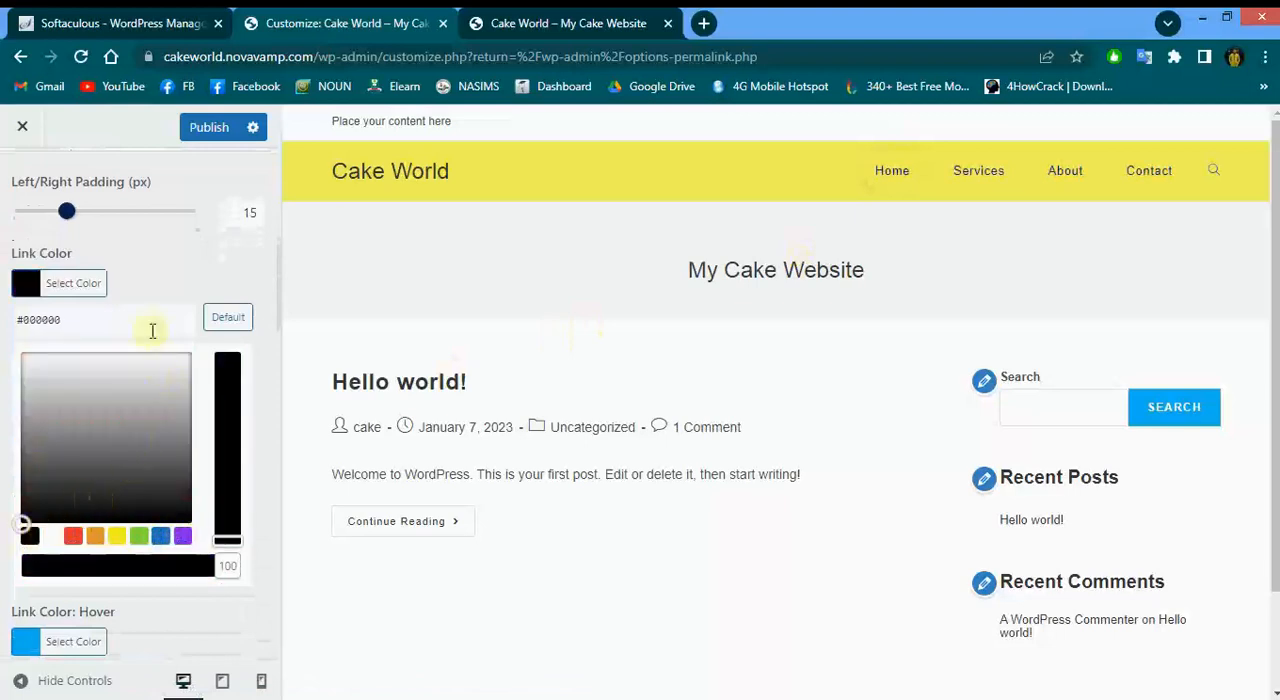
left_click(192, 248)
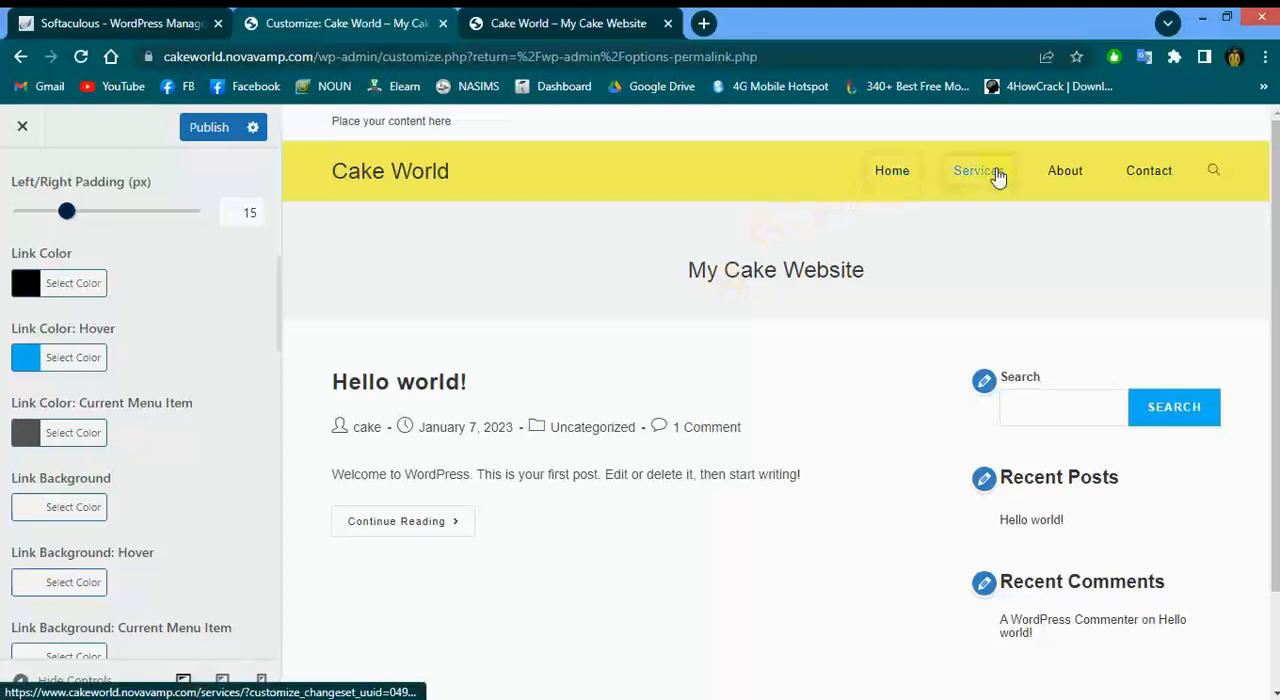
Set the menu Link Color: Hover to blue, #1317f2
left_click(63, 357)
left_click(51, 612)
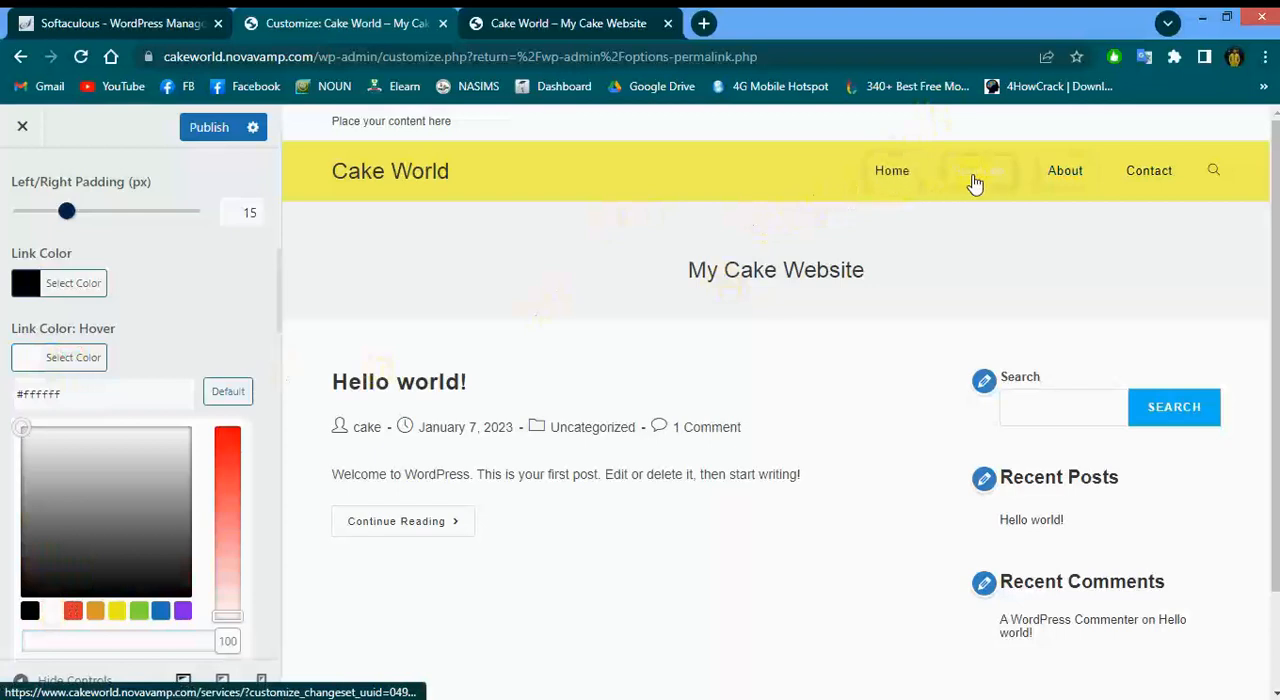
left_click(227, 392)
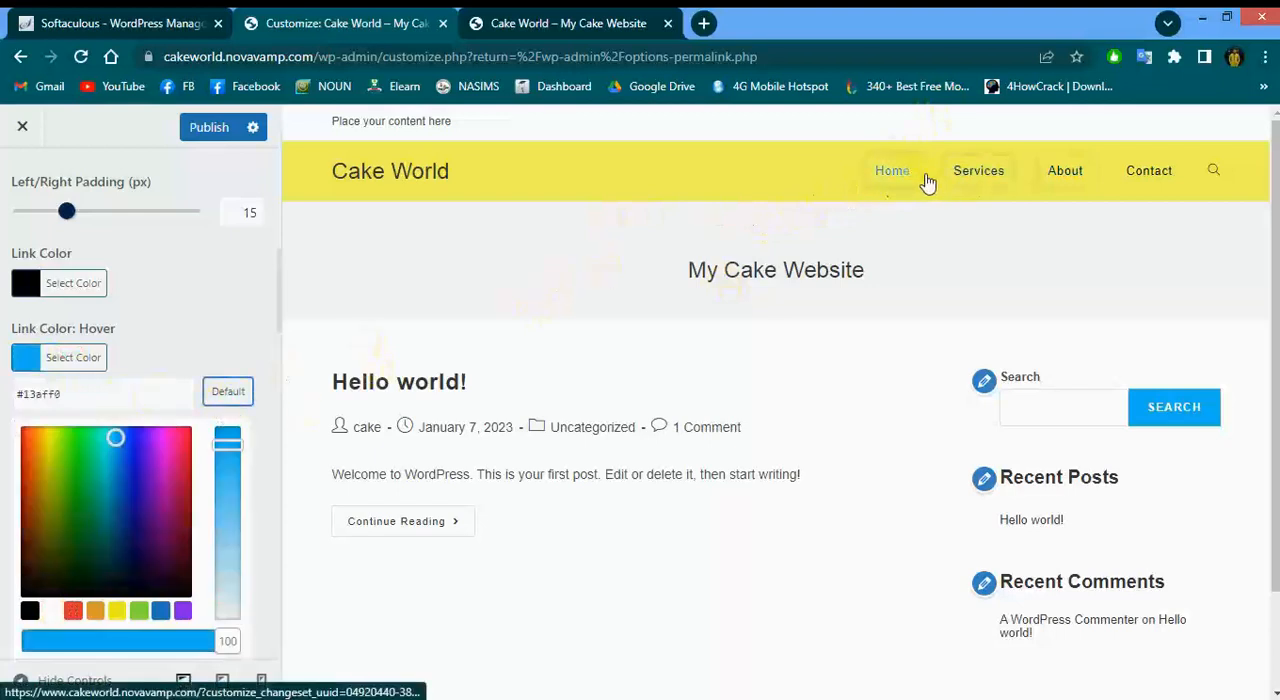
left_click(135, 436)
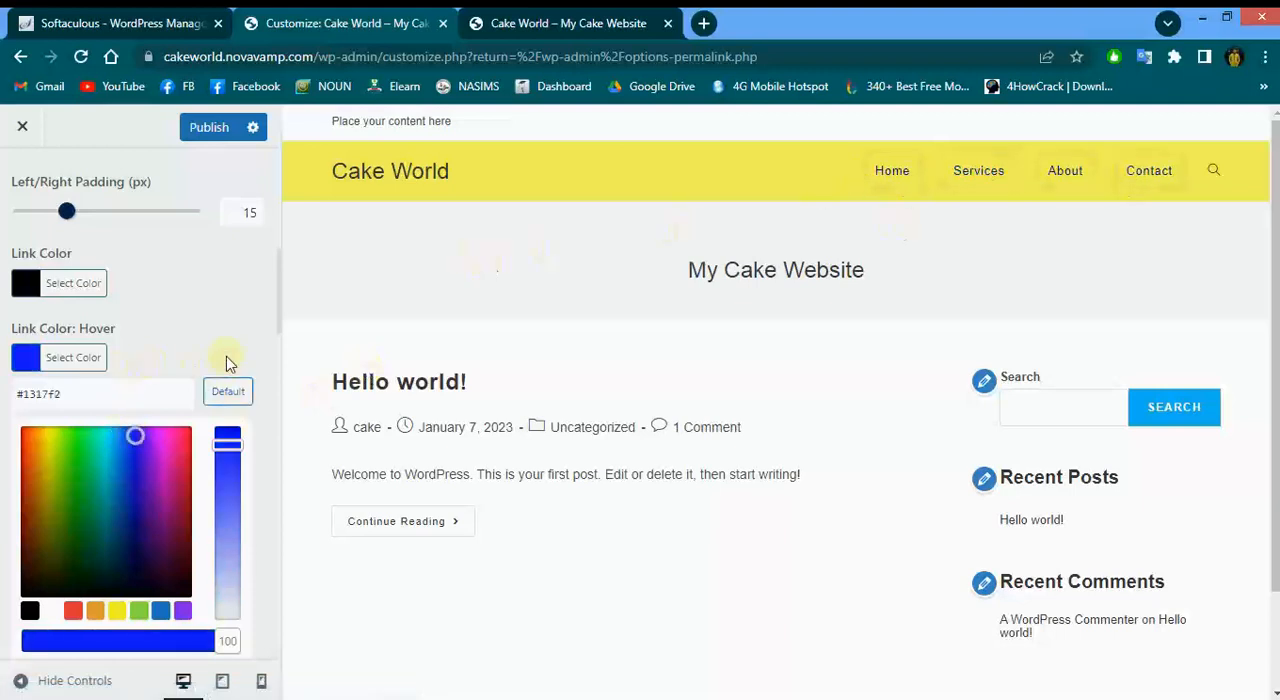
Try a green #81d742 Link Background for the menu, then clear it
scroll(226, 363, "down", 4)
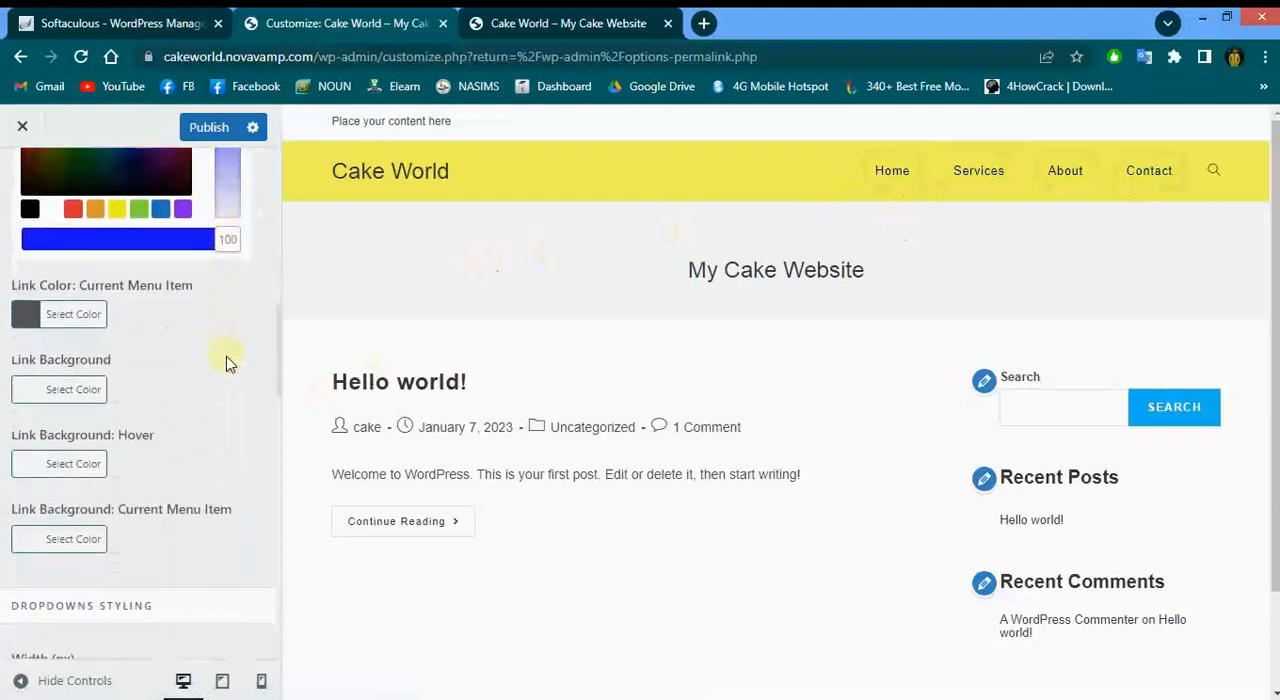
scroll(126, 374, "down", 1)
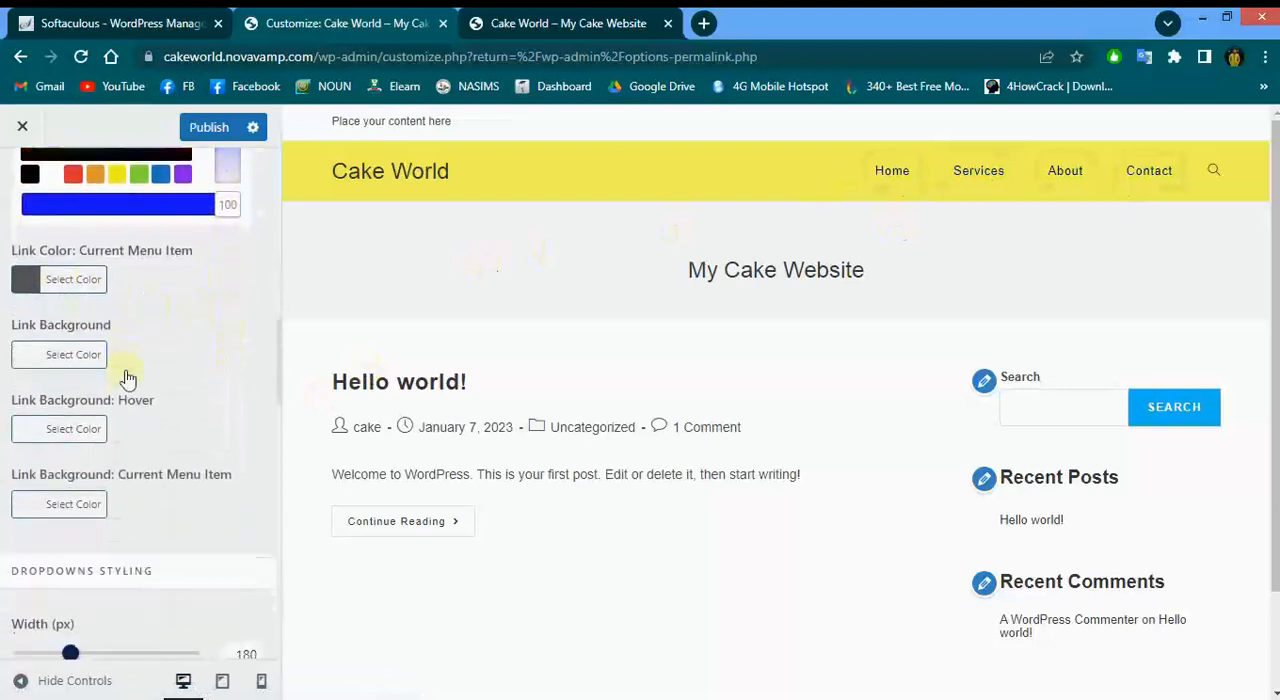
left_click(56, 312)
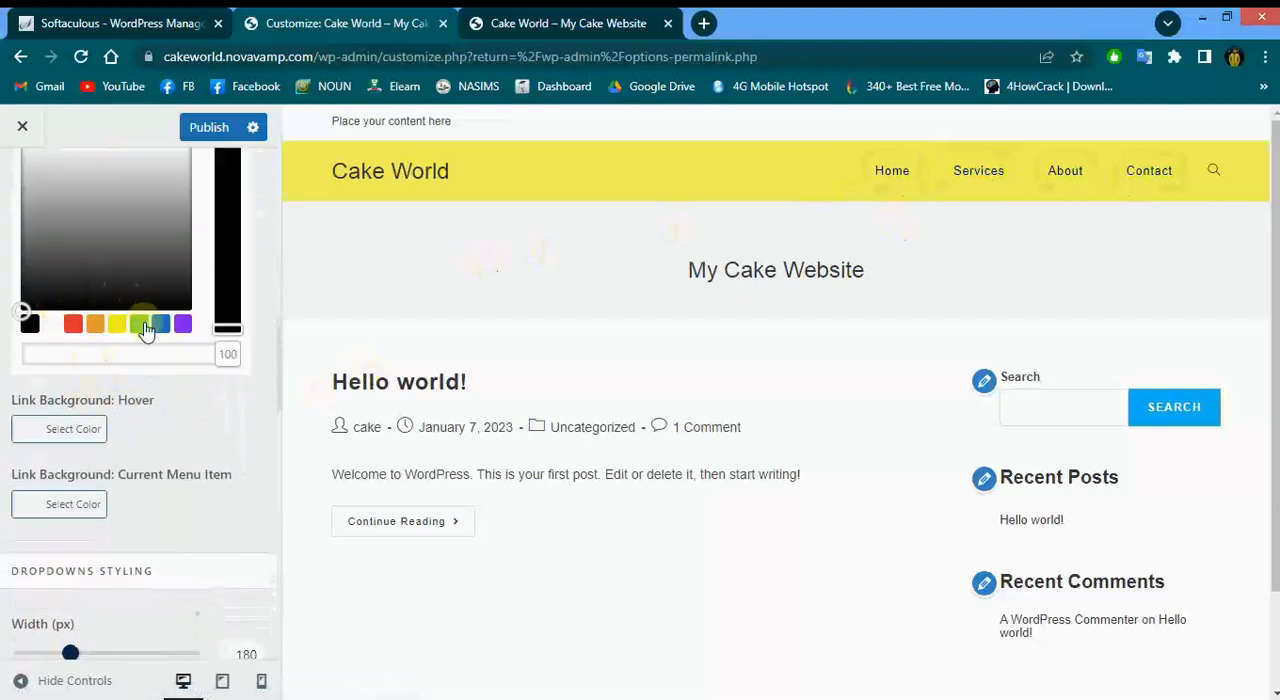
left_click(140, 324)
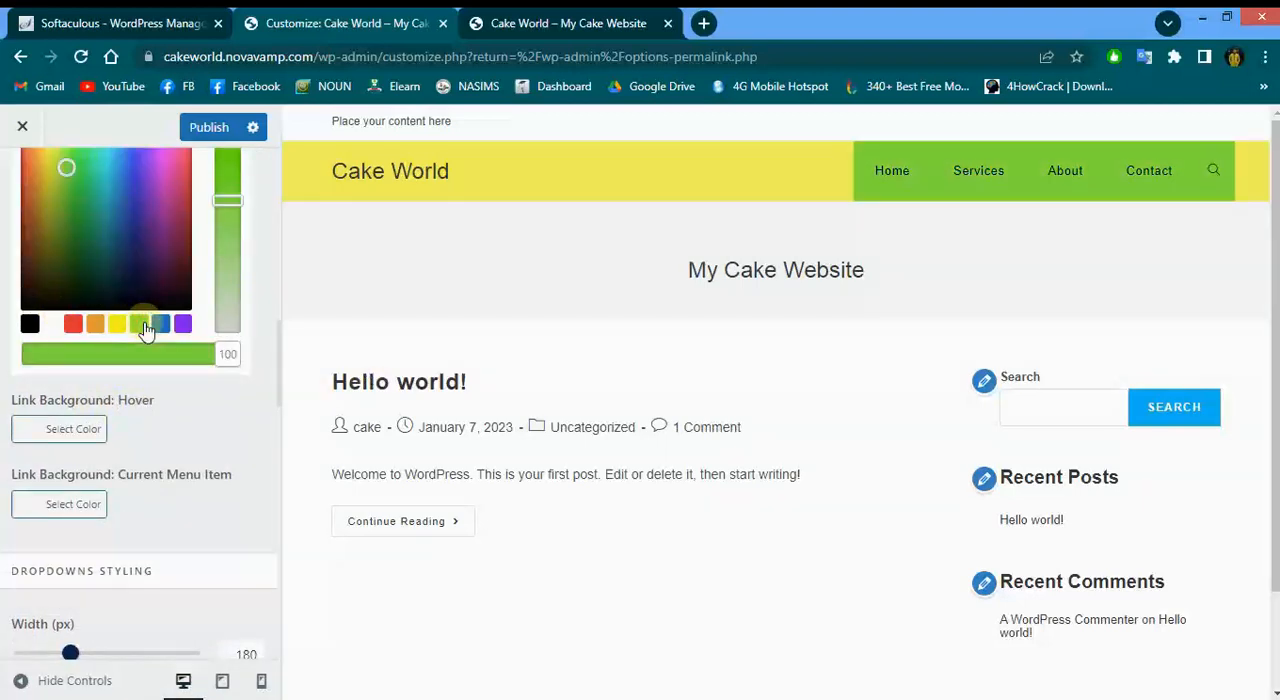
scroll(145, 330, "up", 3)
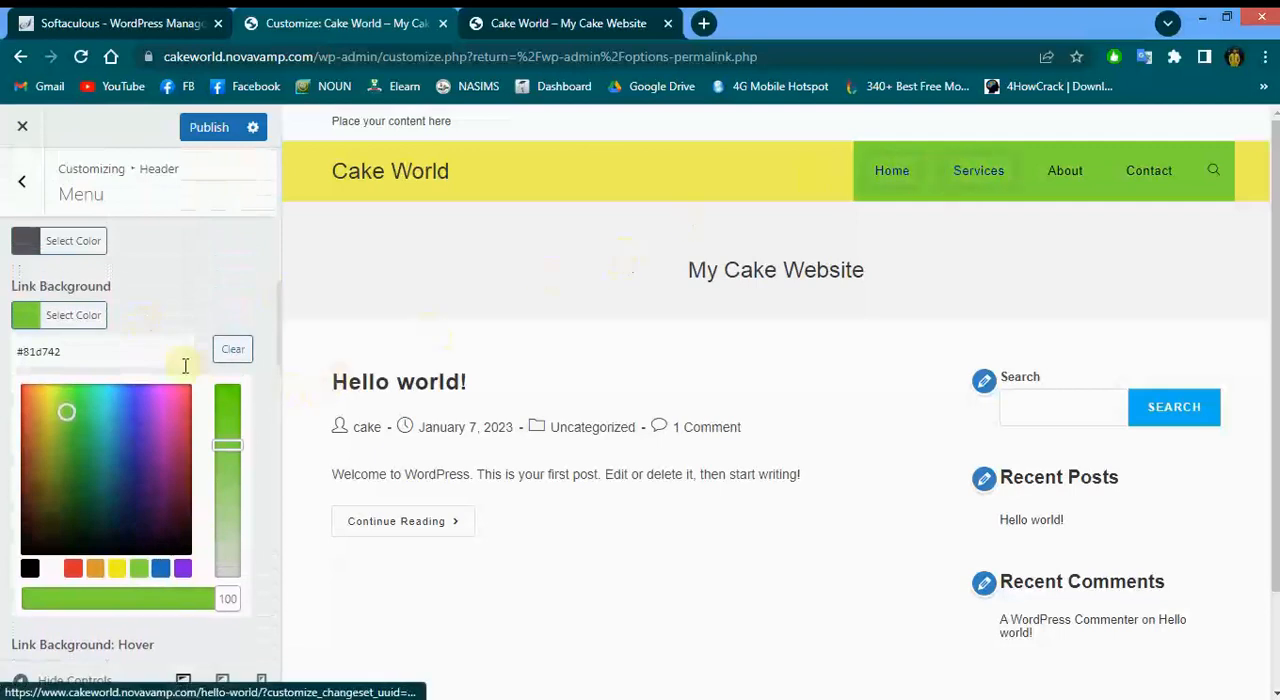
left_click(232, 352)
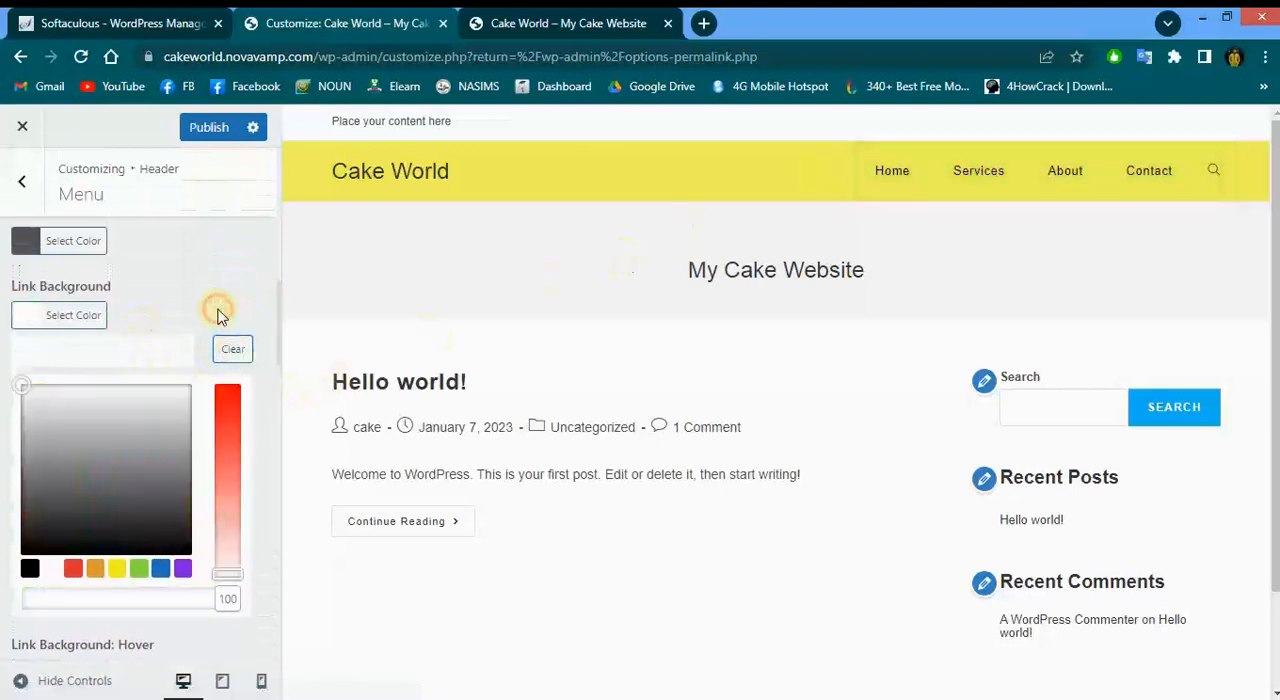
Preview the header menu in the mobile and tablet views, opening the menu, then return to desktop view
scroll(216, 316, "down", 3)
scroll(221, 317, "down", 3)
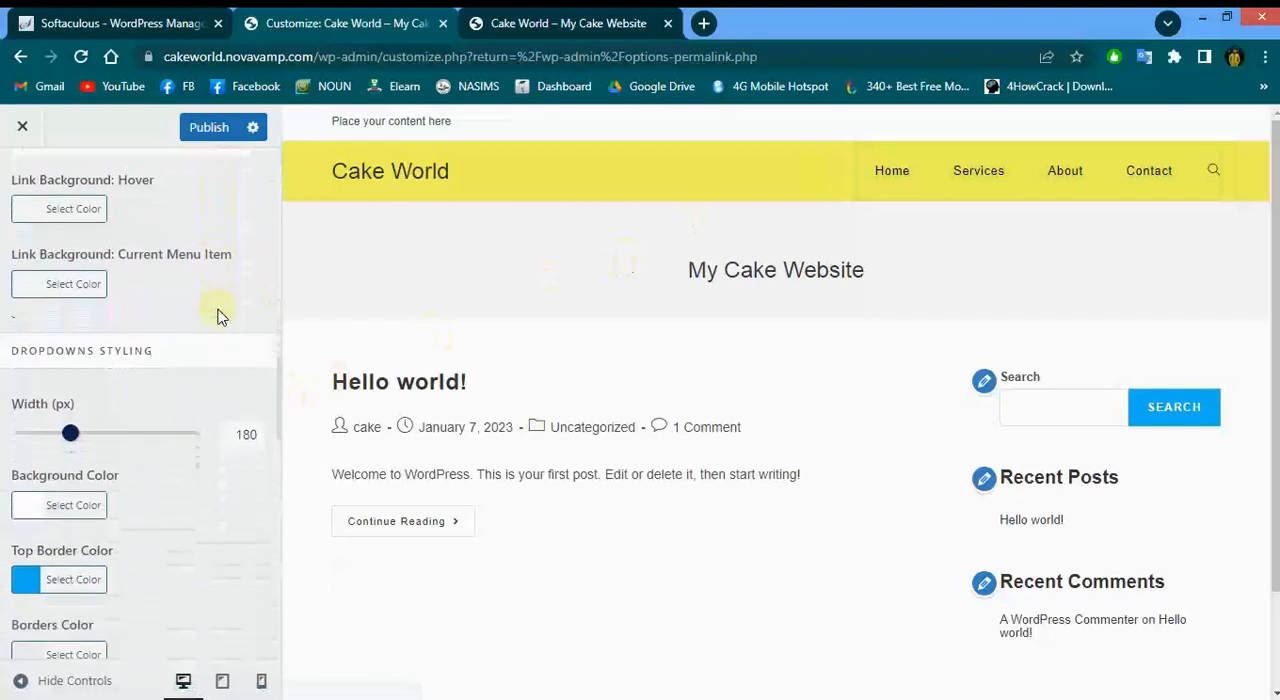
scroll(221, 317, "up", 3)
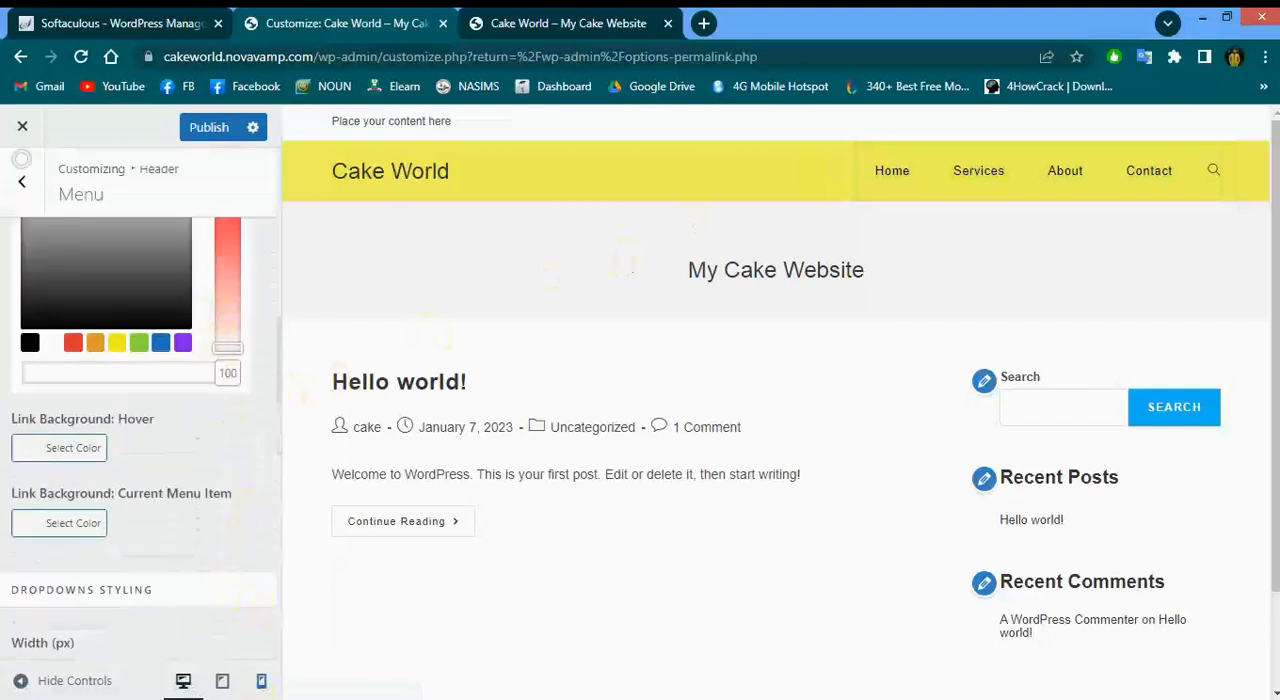
scroll(263, 677, "down", 3)
left_click(263, 680)
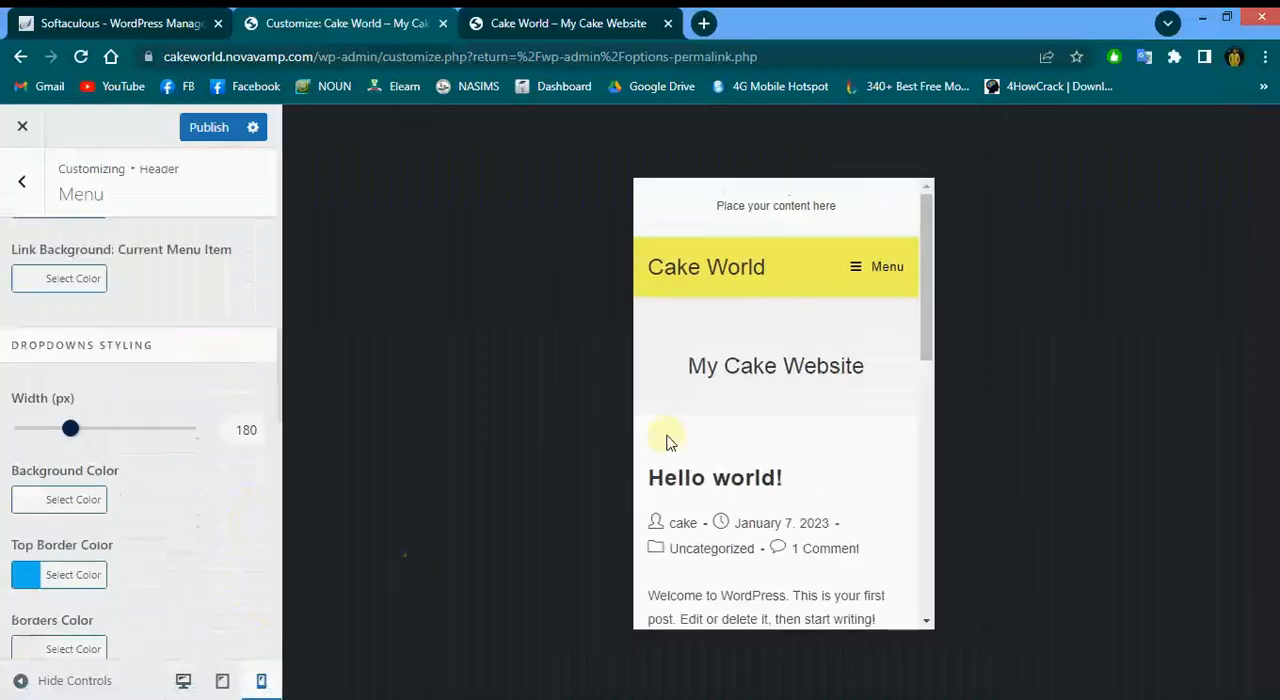
left_click(859, 271)
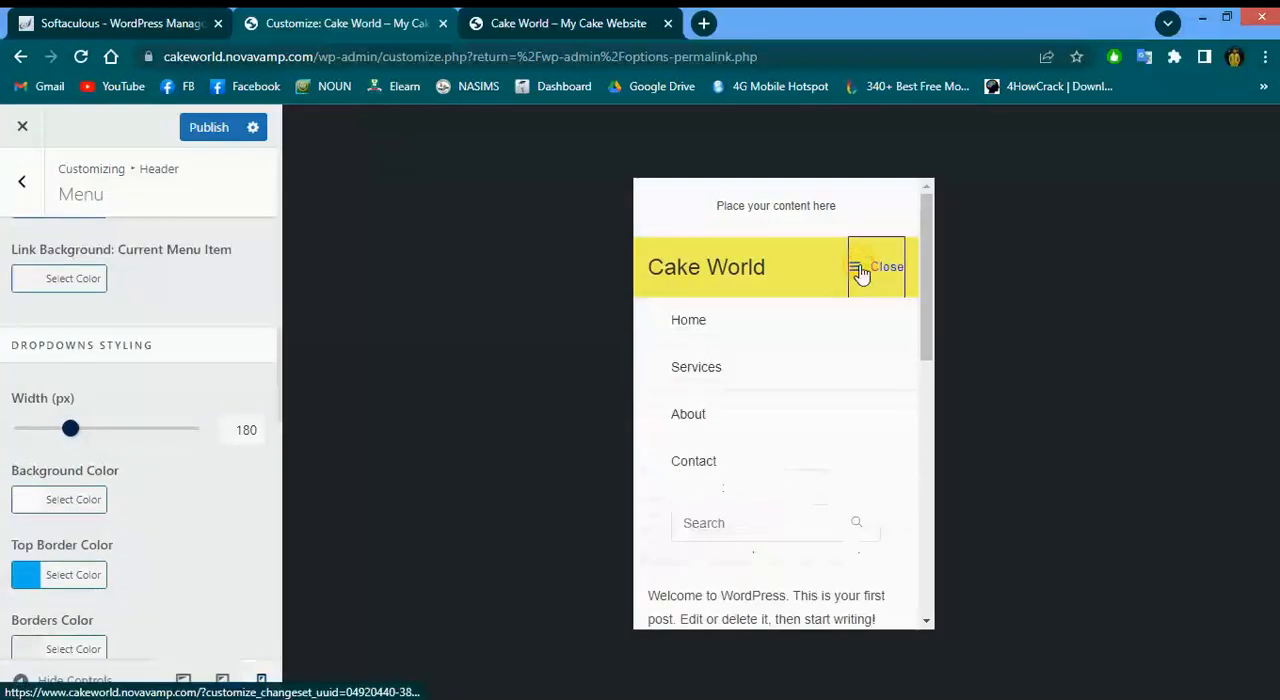
left_click(861, 272)
left_click(220, 682)
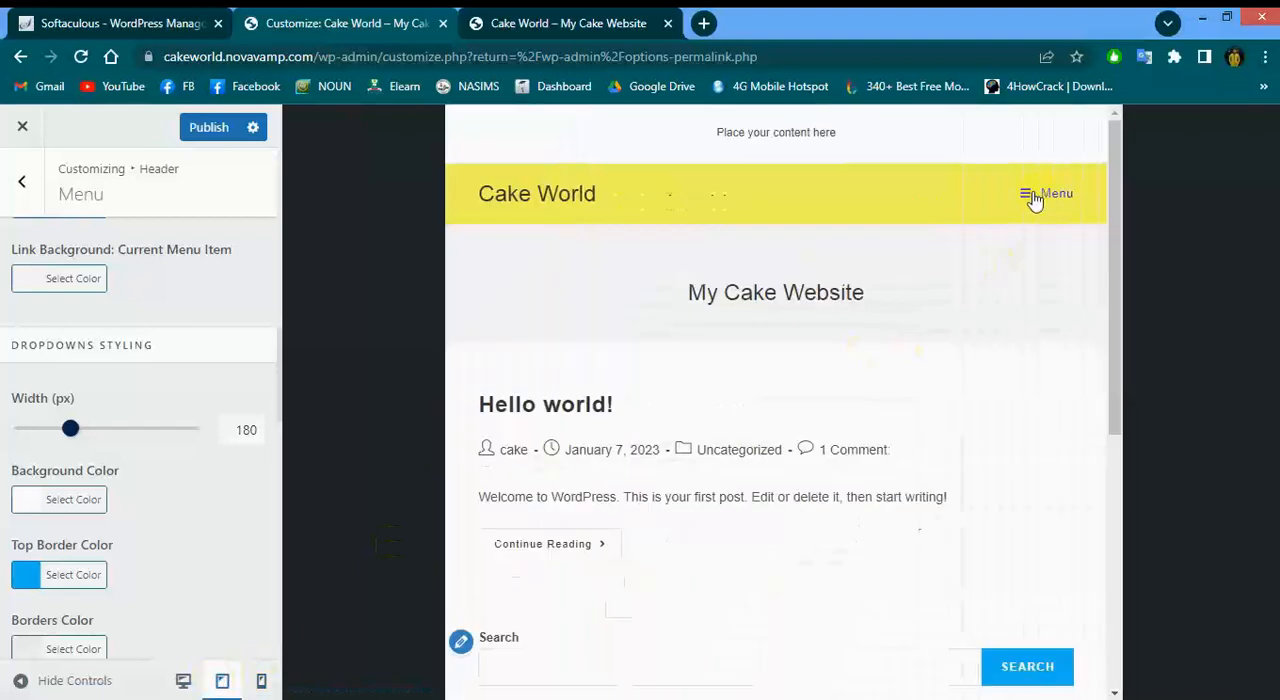
left_click(1035, 198)
left_click(1033, 198)
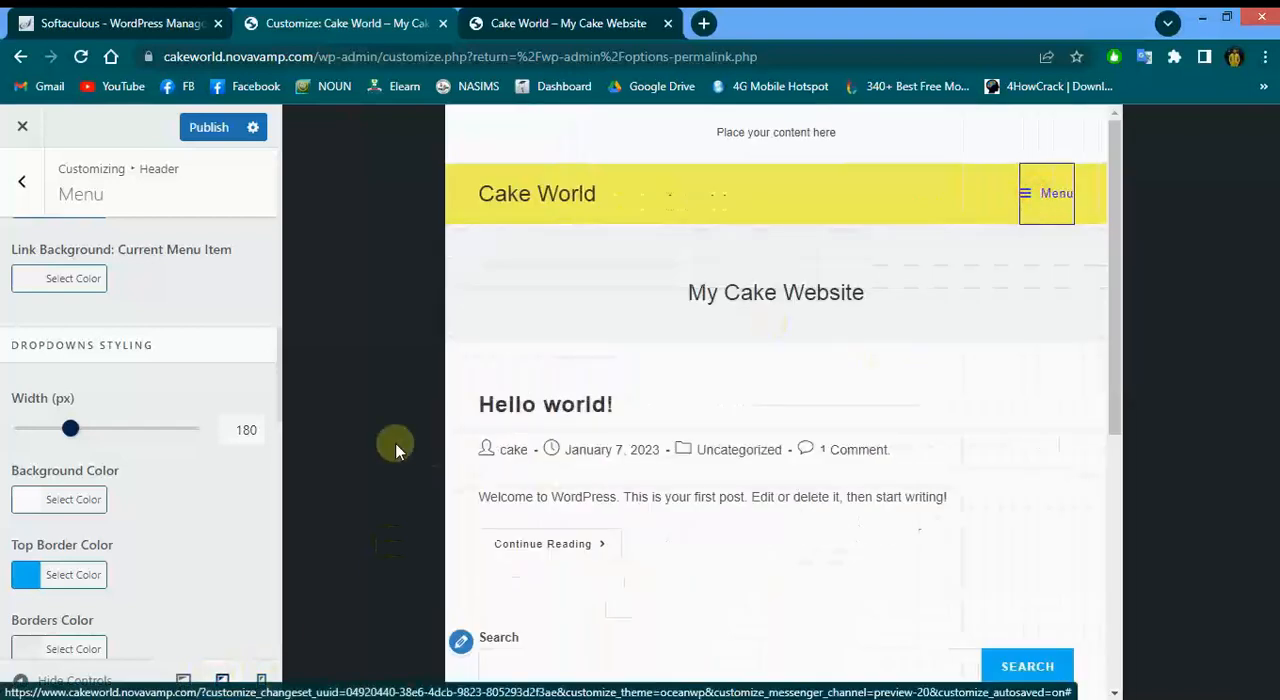
scroll(195, 518, "down", 1)
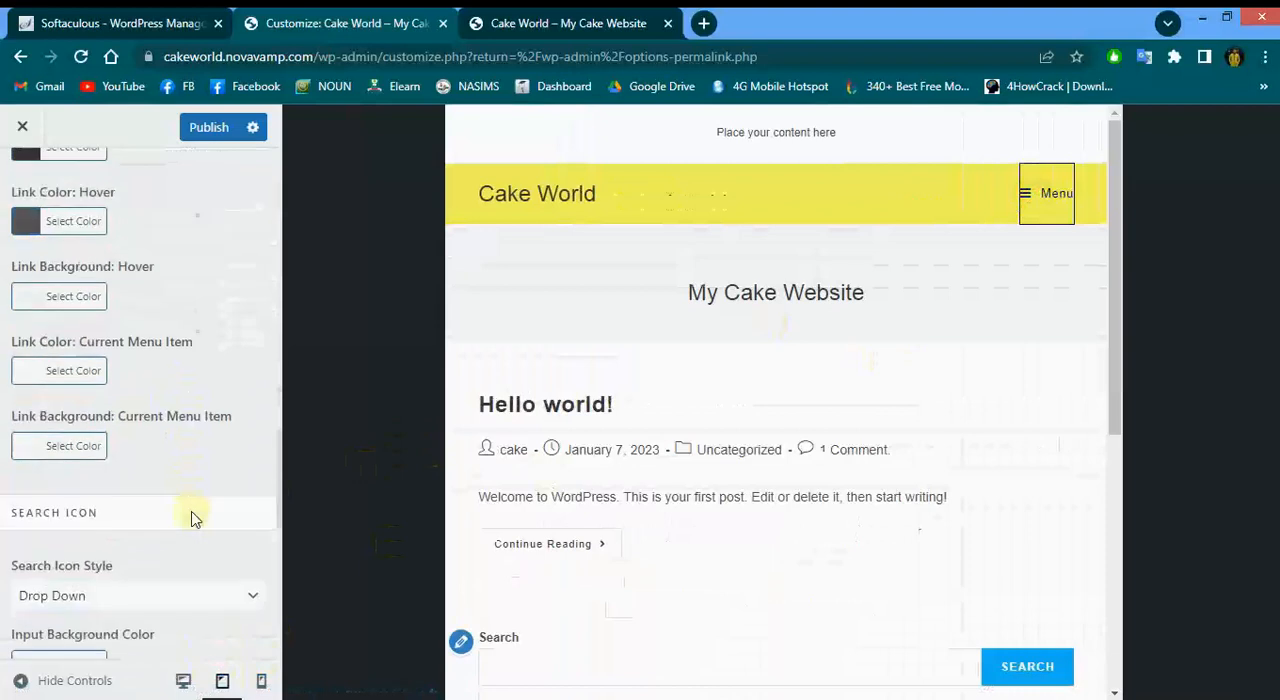
left_click(184, 680)
Publish the menu styling changes
scroll(157, 480, "up", 3)
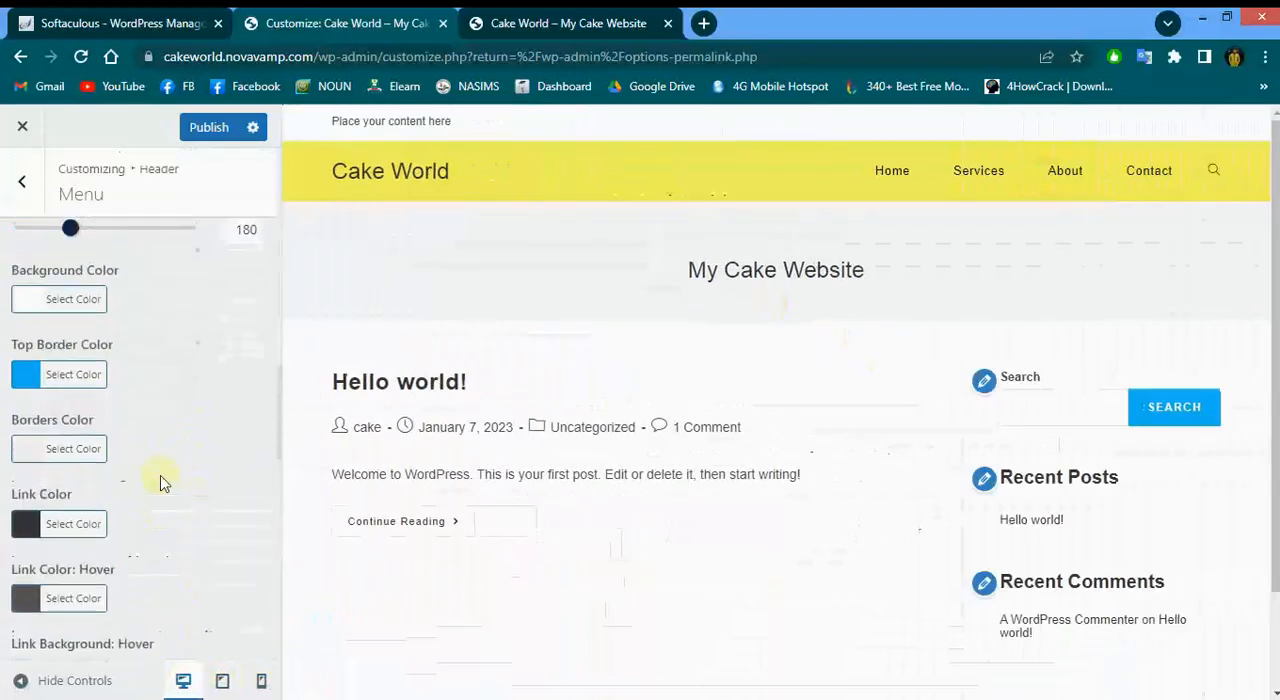
left_click(207, 128)
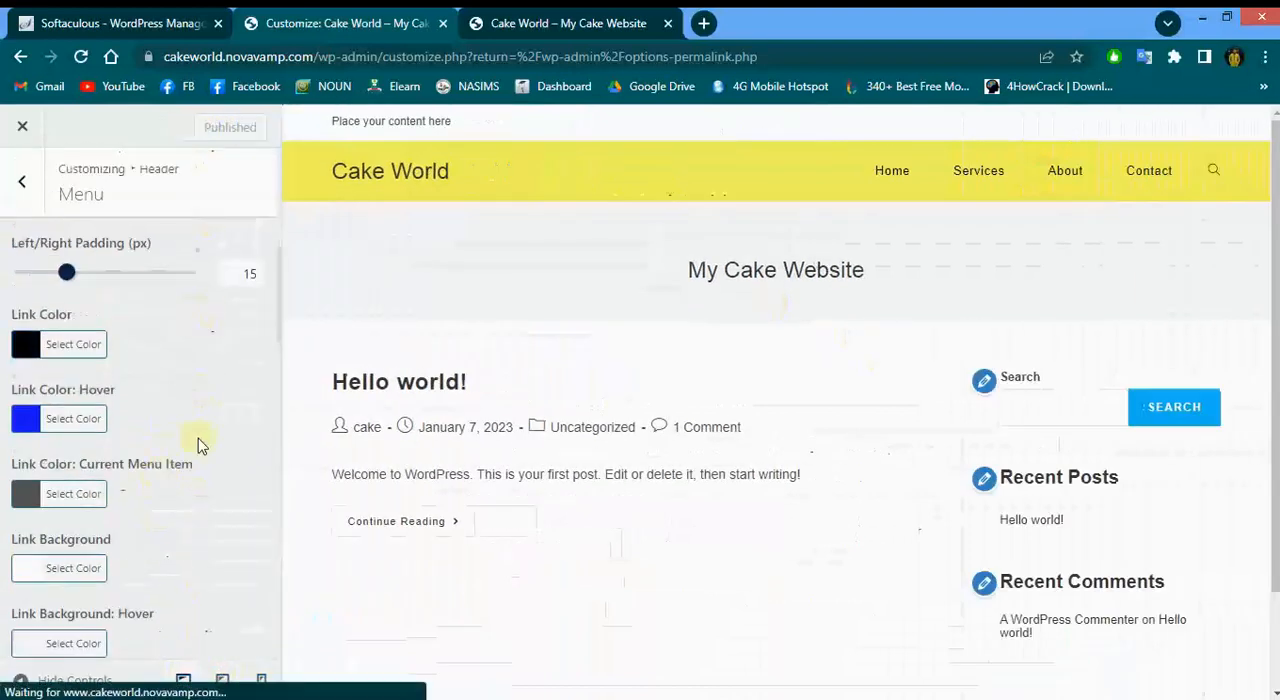
scroll(198, 443, "up", 3)
scroll(198, 443, "up", 3)
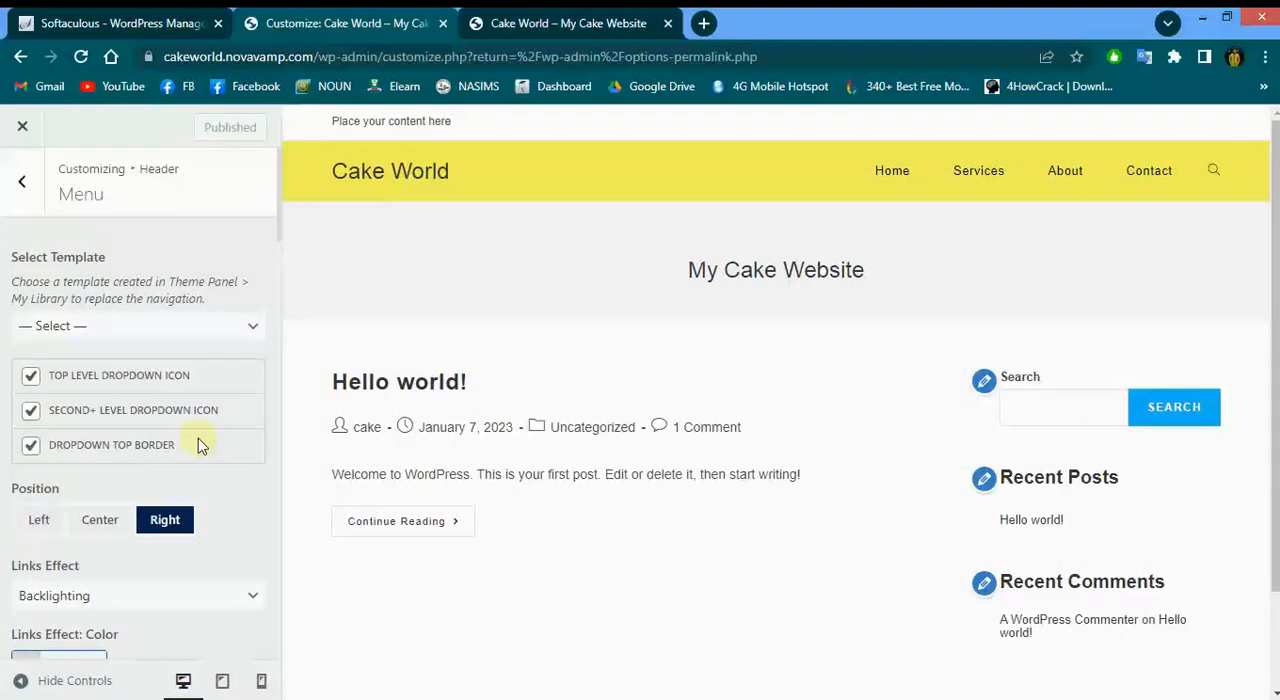
left_click(22, 183)
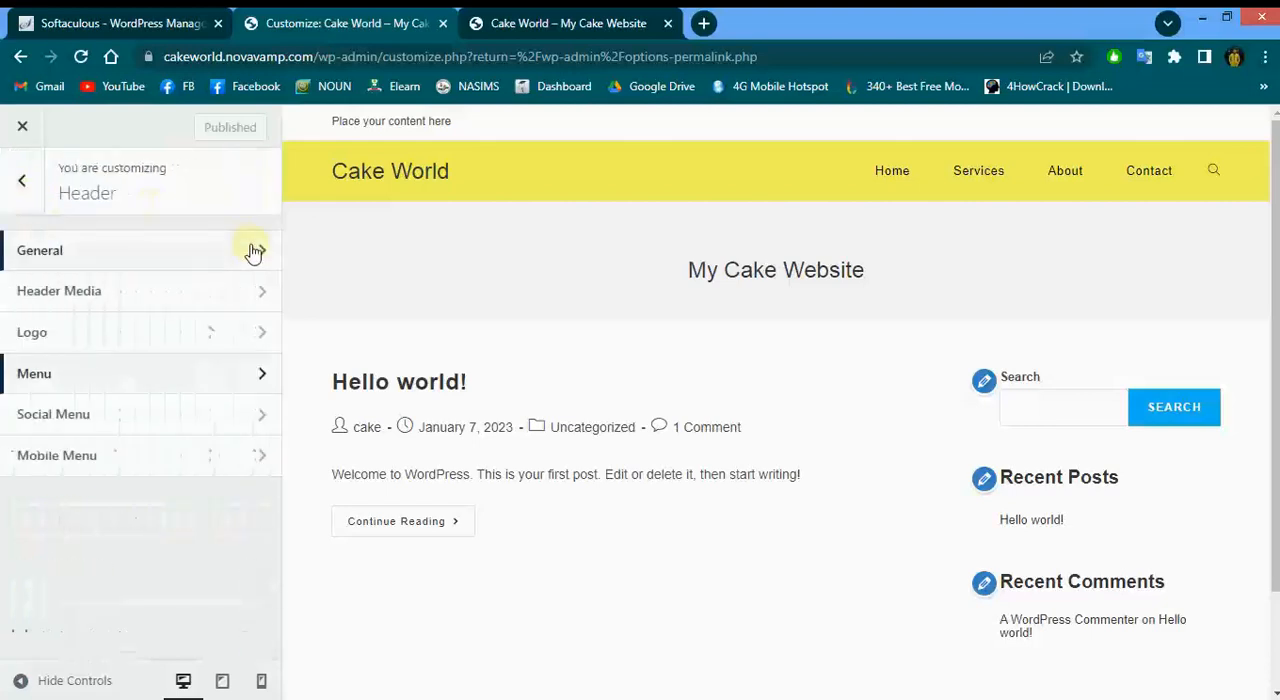
left_click(24, 196)
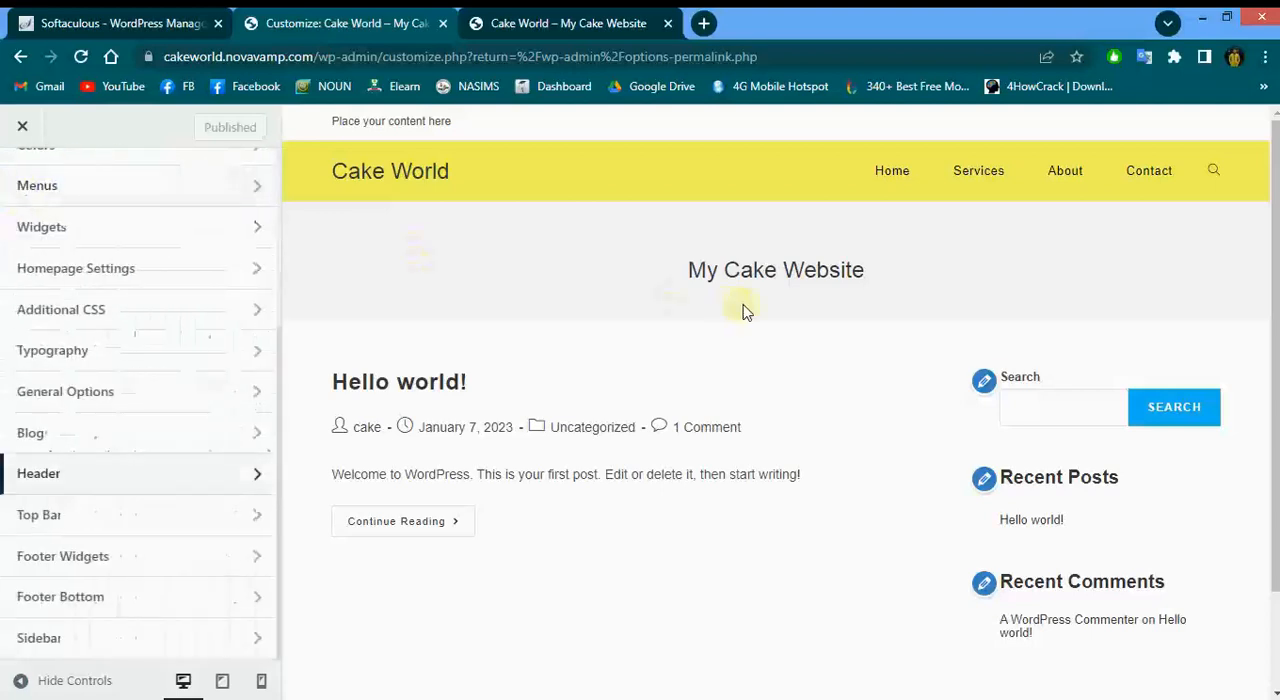
left_click_drag(889, 274, 522, 282)
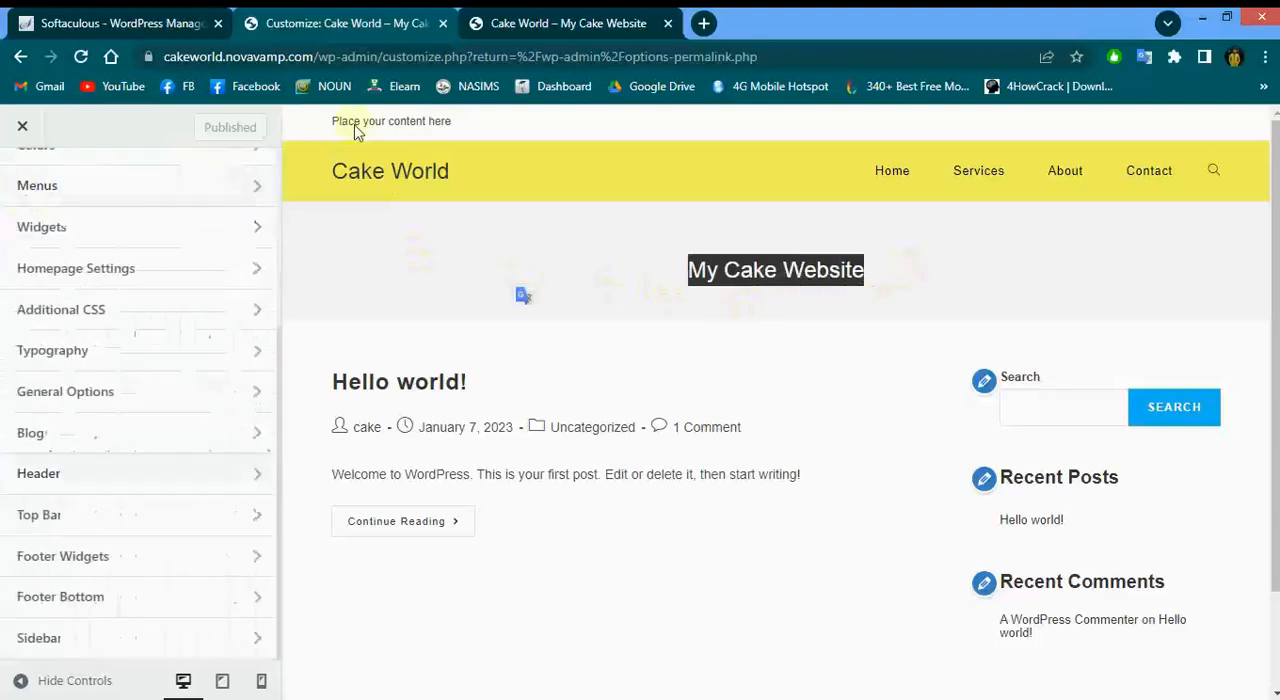
left_click_drag(458, 121, 282, 151)
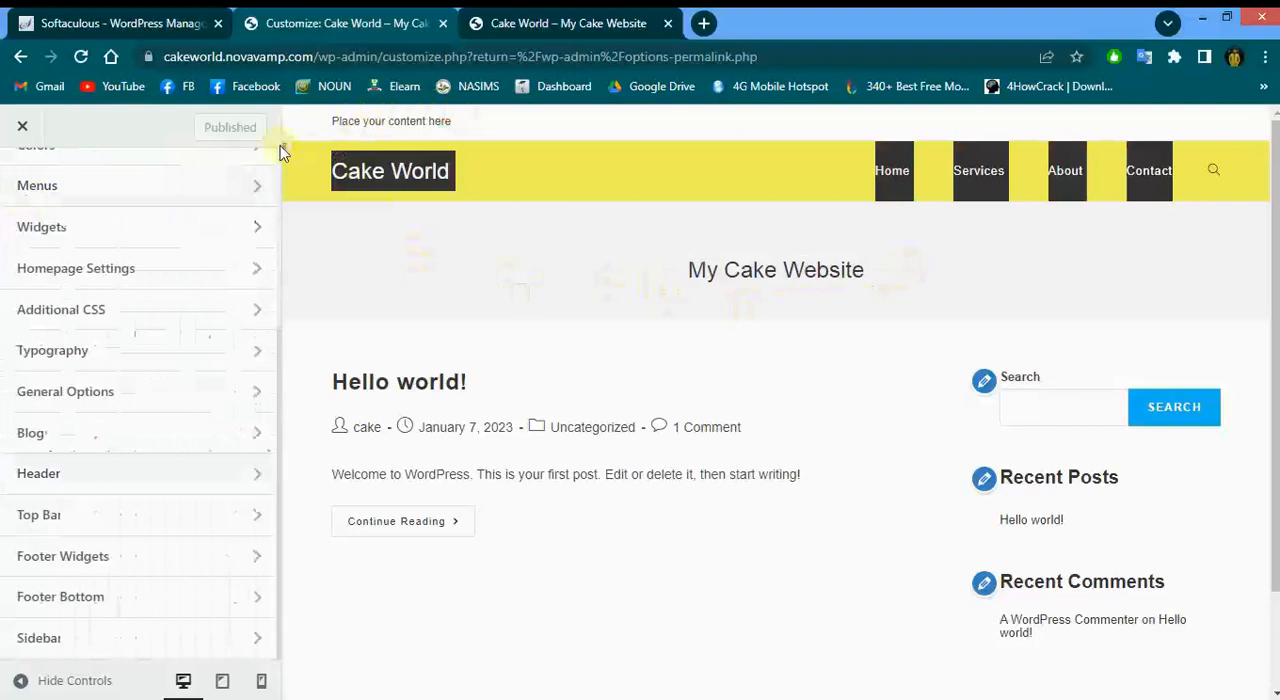
left_click(471, 289)
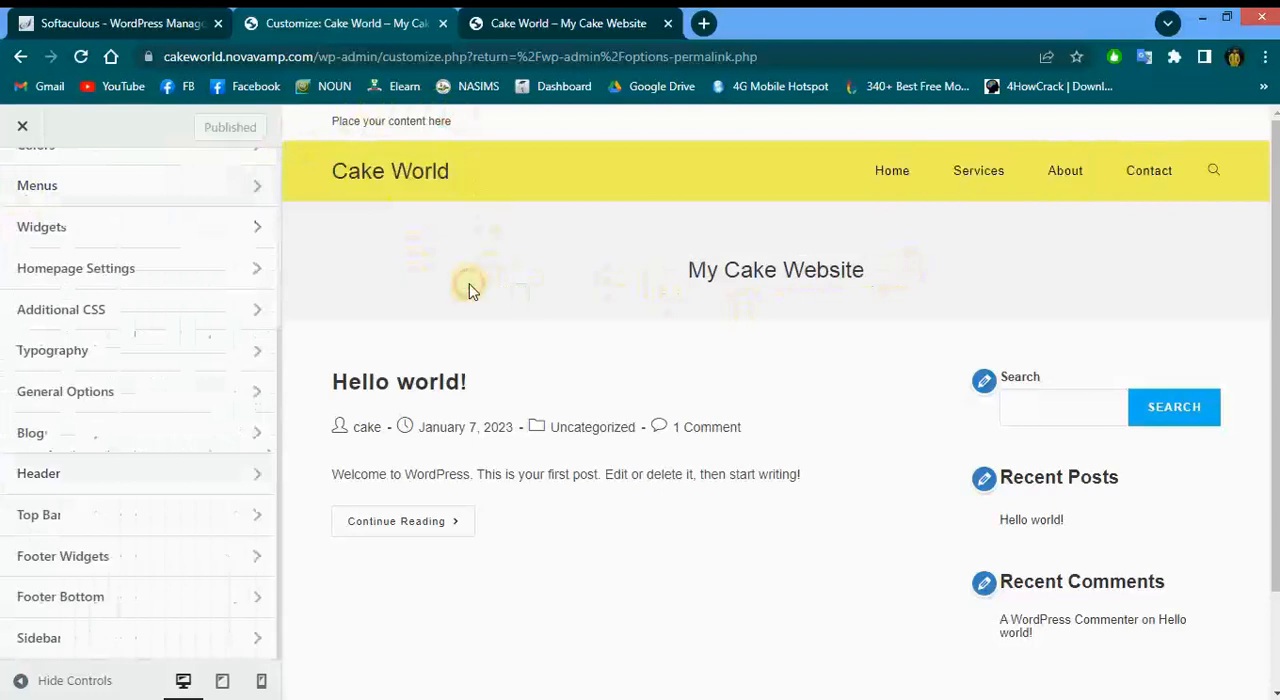
Disable the top bar in the Top Bar general settings and publish the change
left_click(100, 526)
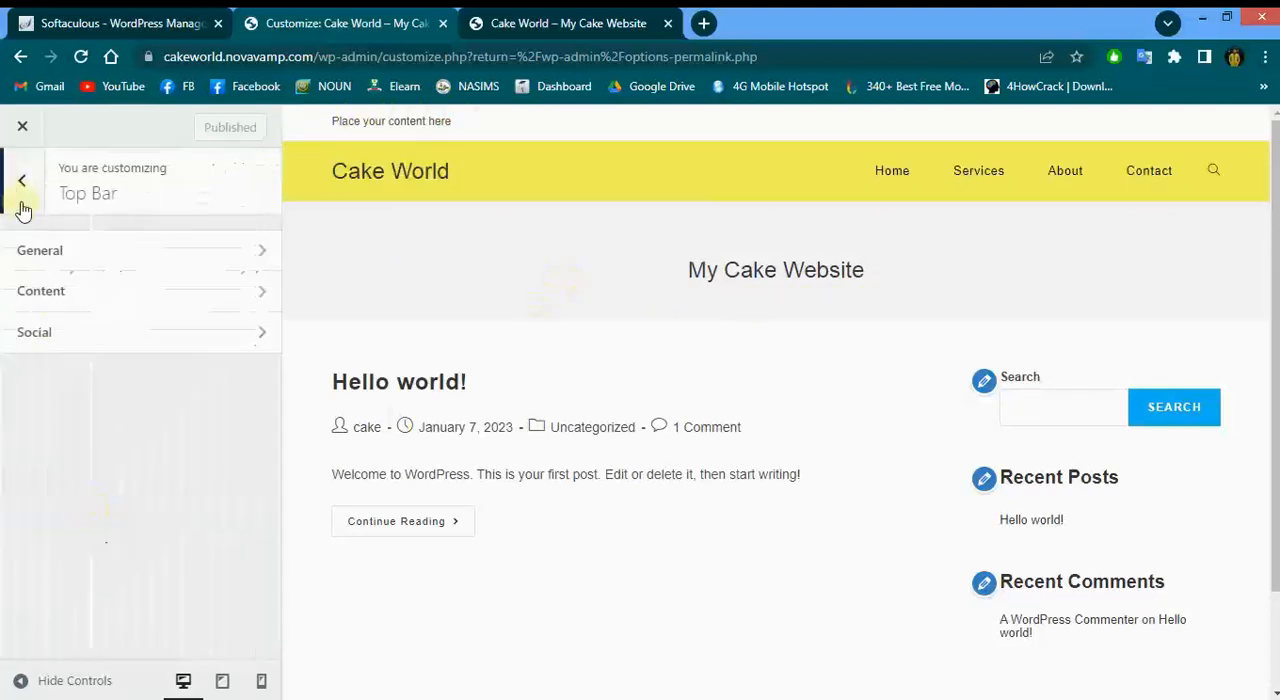
left_click(43, 263)
left_click(33, 252)
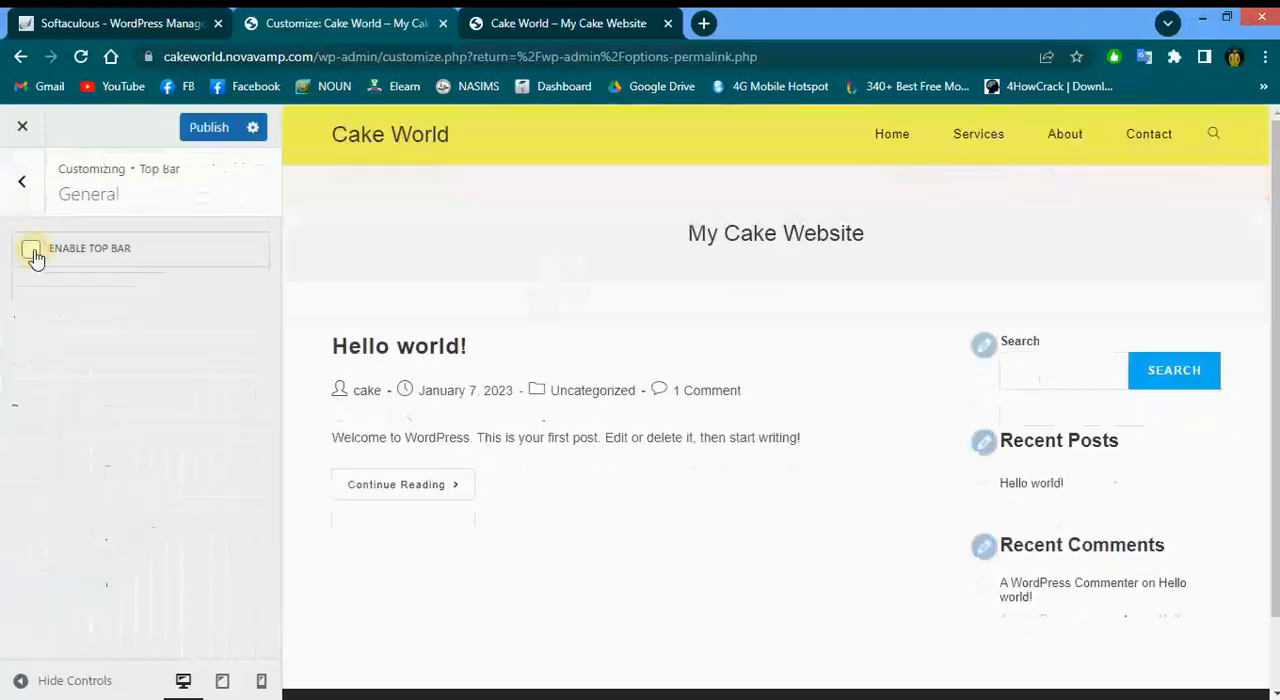
left_click(205, 141)
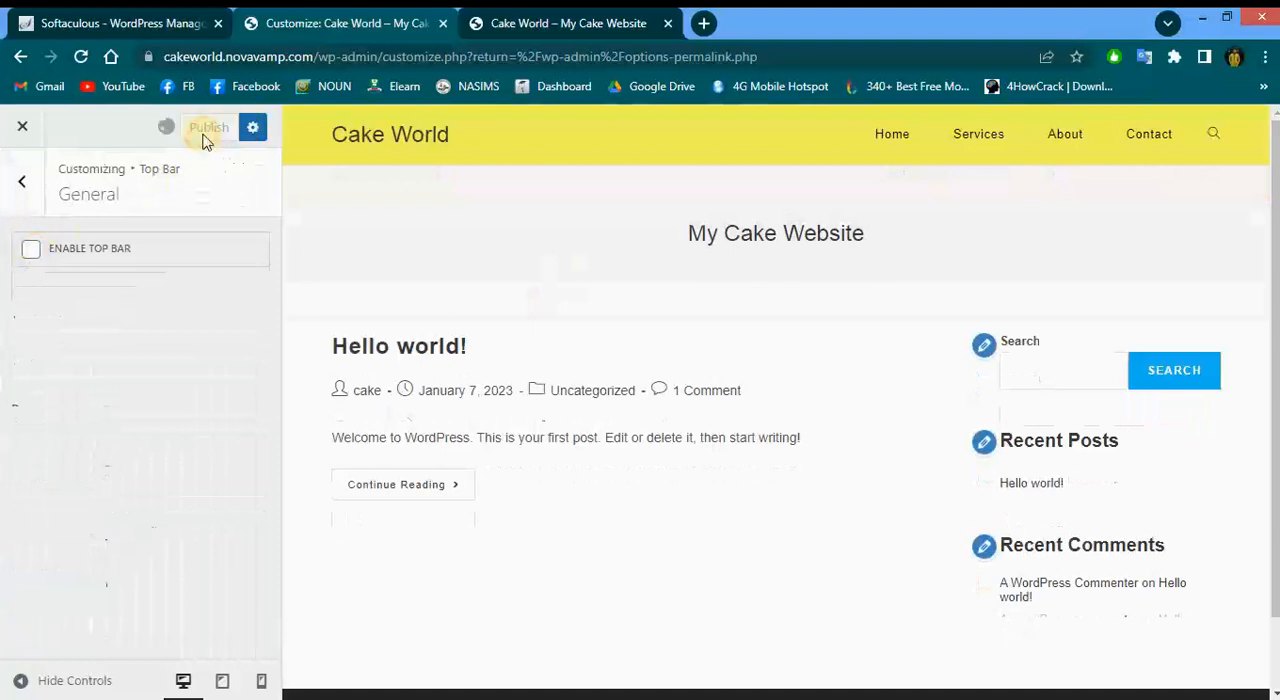
left_click(23, 198)
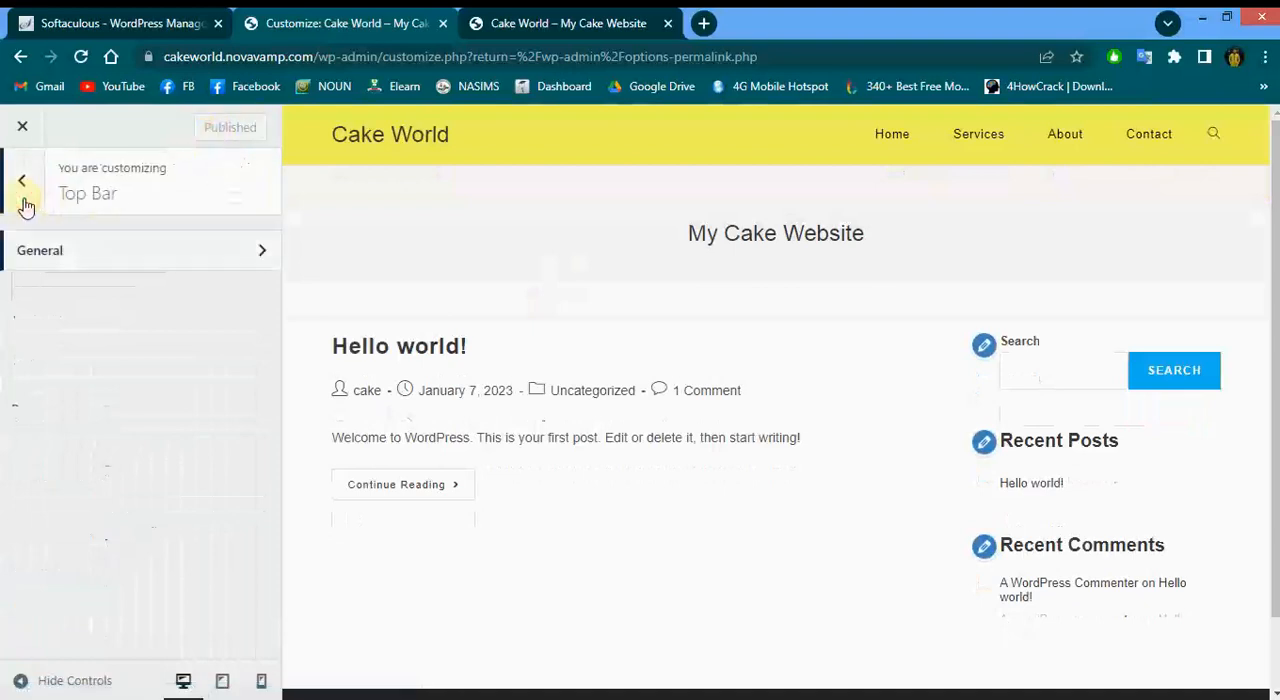
left_click(24, 200)
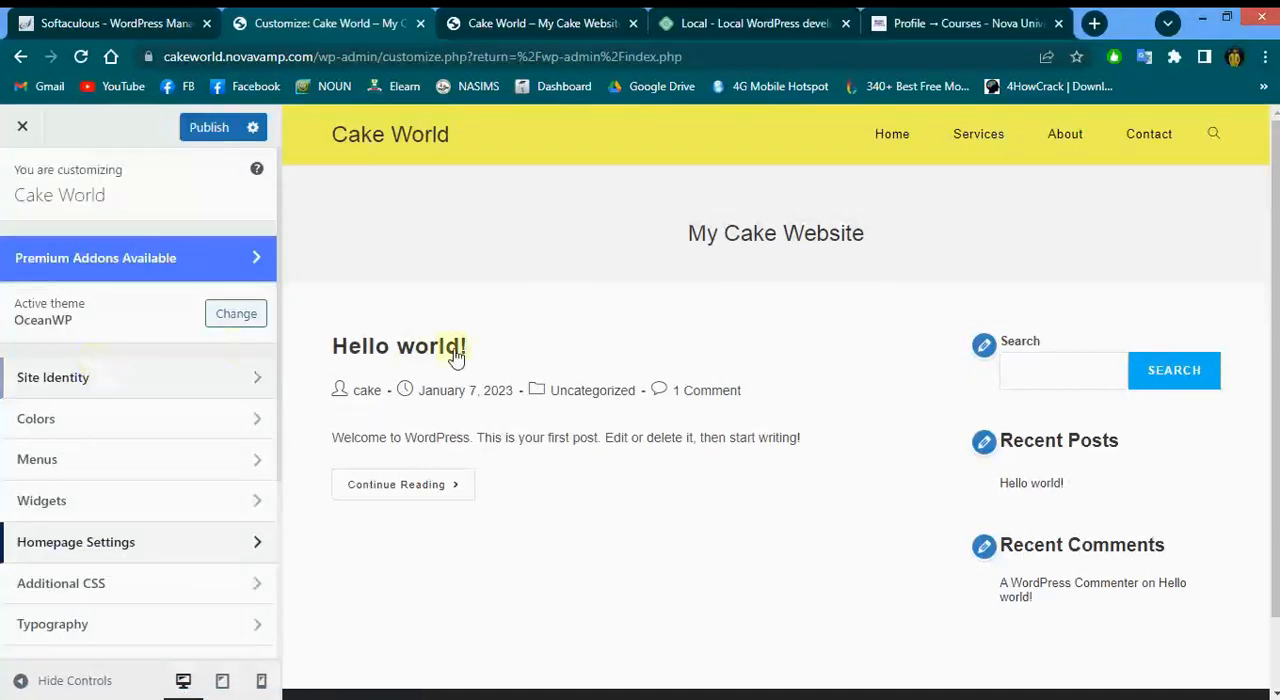
left_click_drag(876, 245, 628, 238)
left_click(851, 234)
double_click(851, 234)
left_click_drag(868, 257, 629, 251)
left_click(903, 254)
left_click_drag(903, 254, 640, 249)
left_click(928, 248)
left_click_drag(928, 248, 790, 240)
left_click(990, 256)
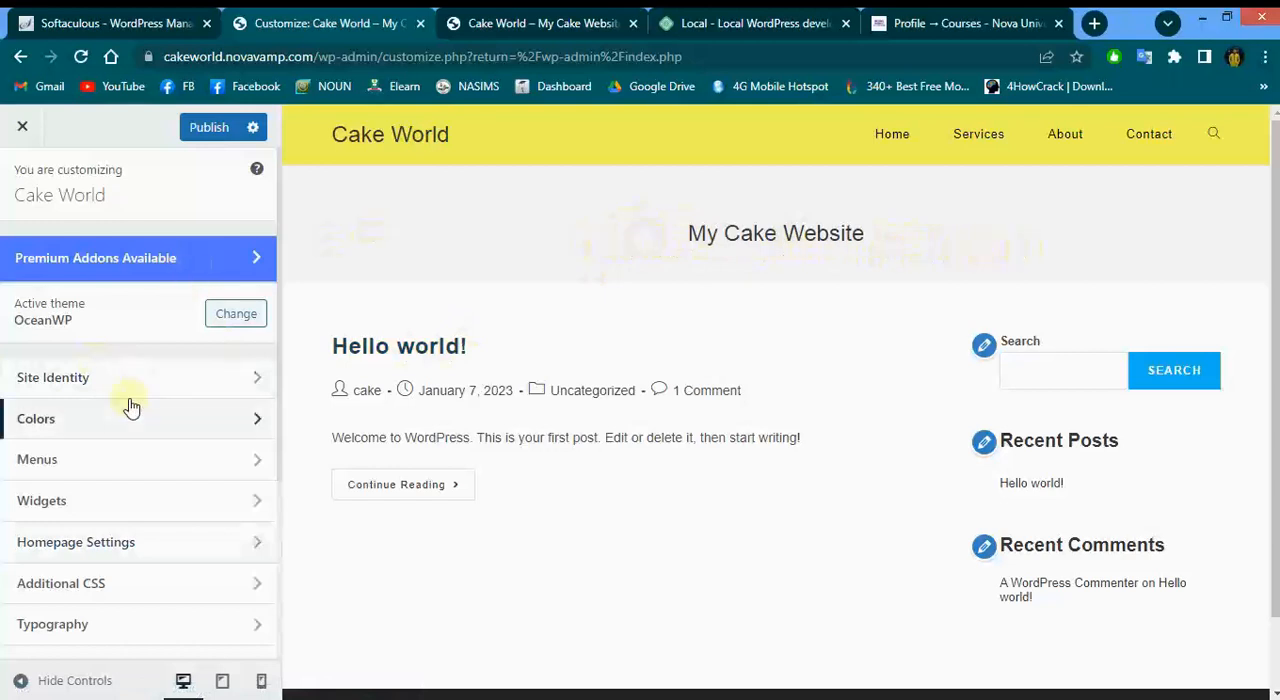
Set the Page Title visibility to Hide On All Devices in General Options and publish the change
scroll(130, 405, "down", 3)
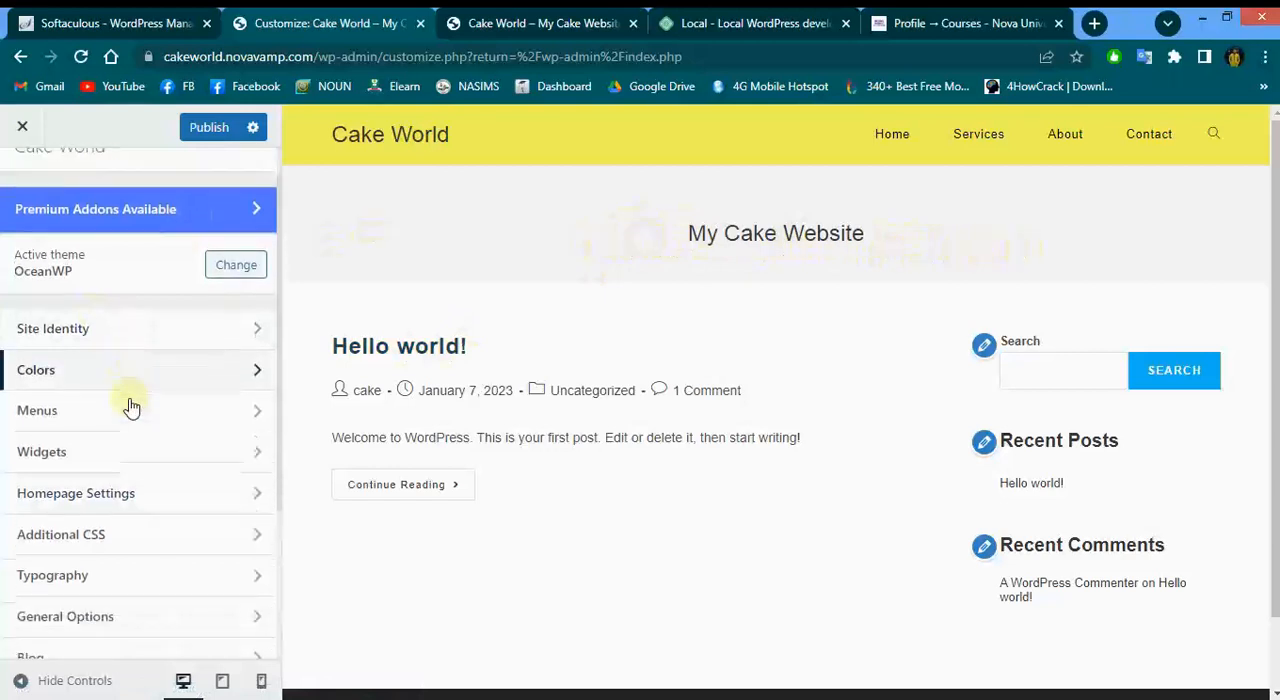
scroll(130, 405, "down", 3)
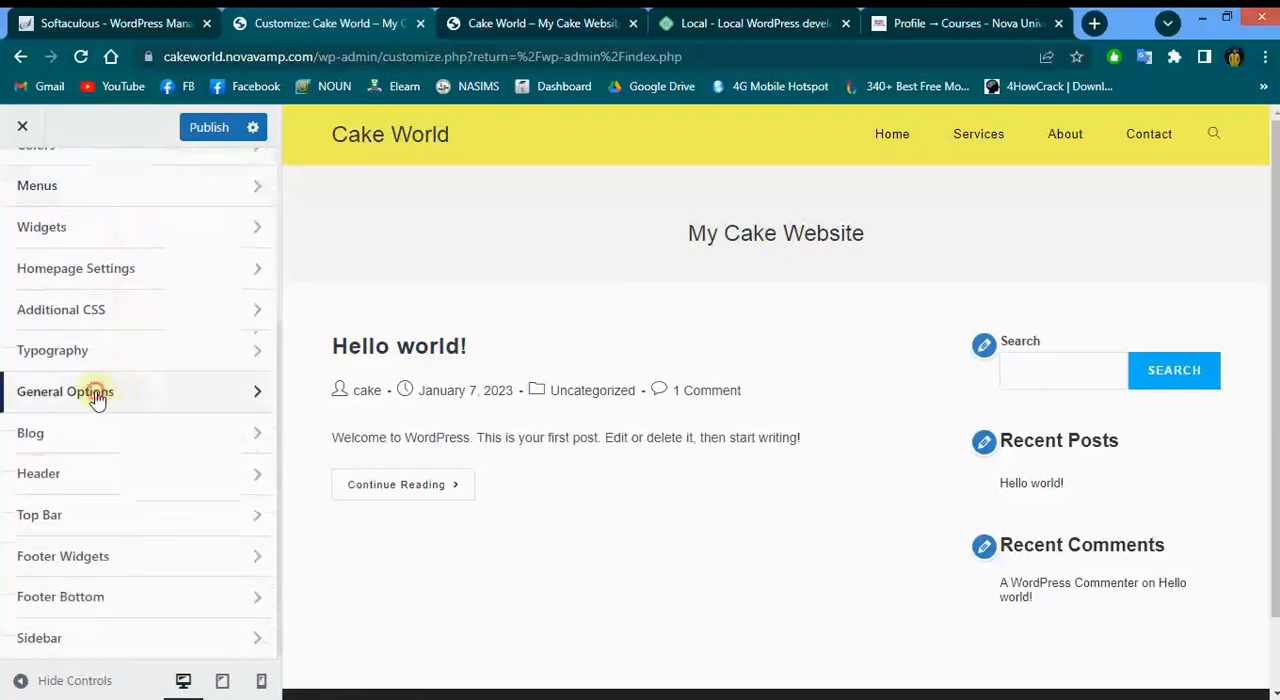
left_click(94, 395)
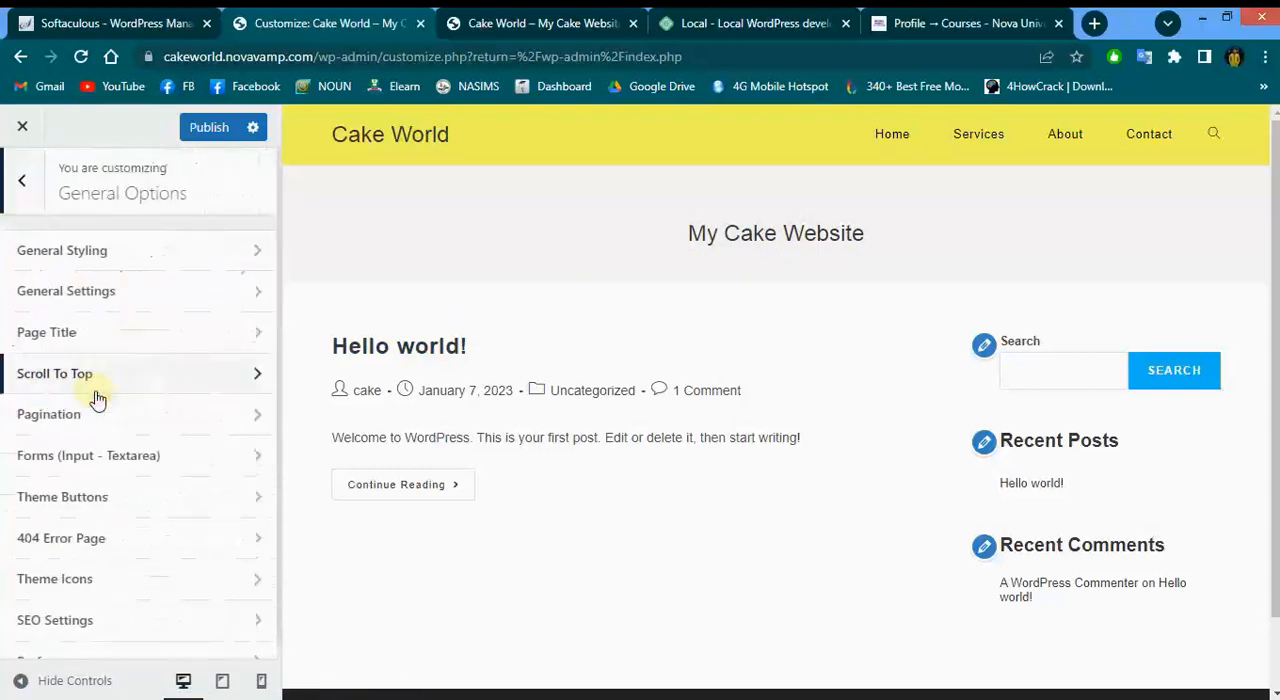
left_click(40, 336)
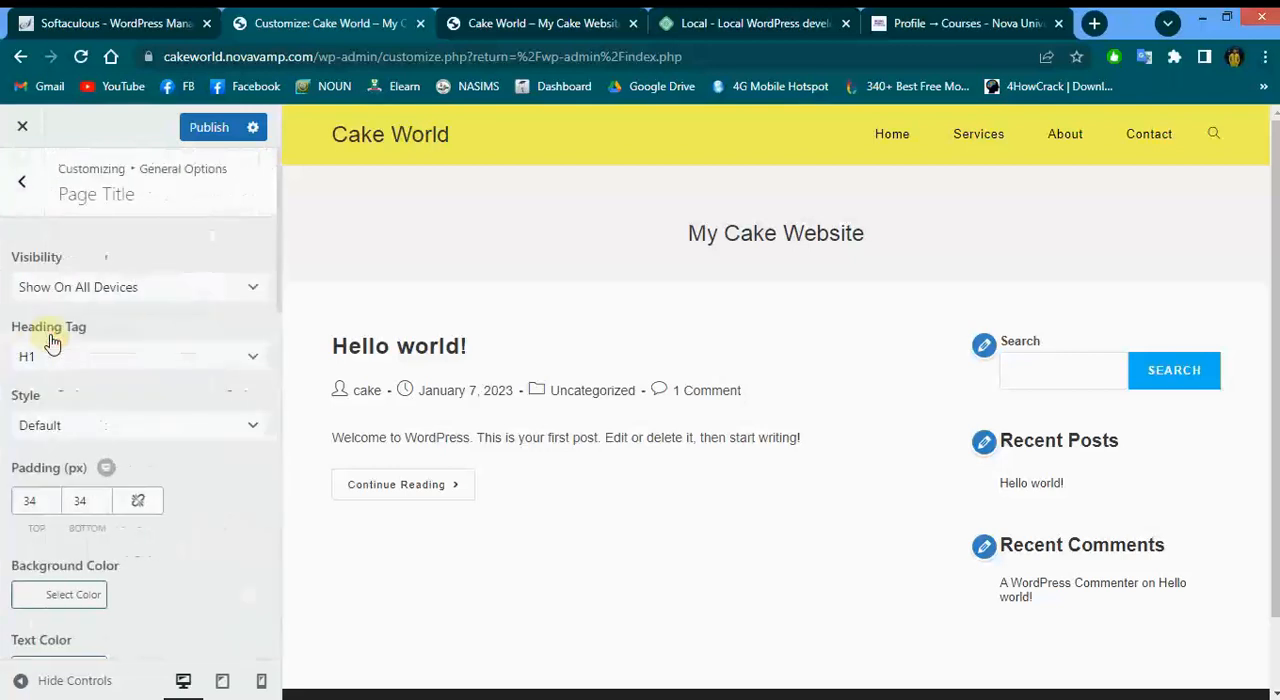
left_click(113, 290)
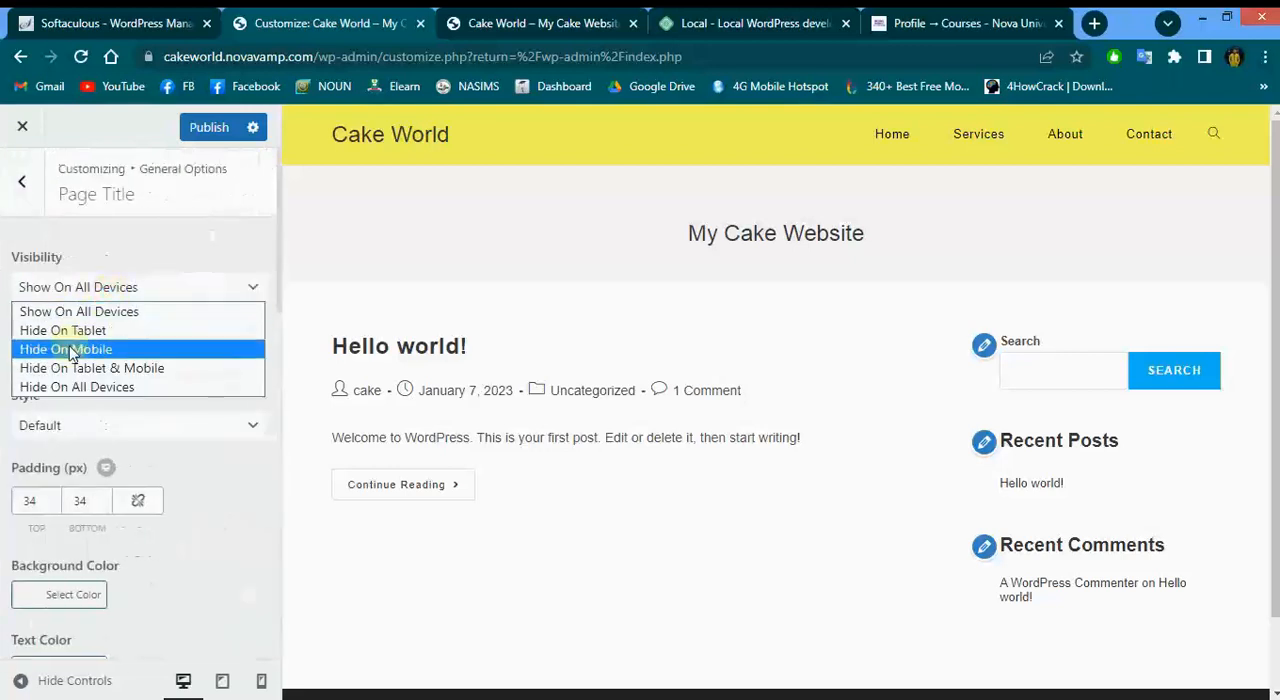
left_click(57, 387)
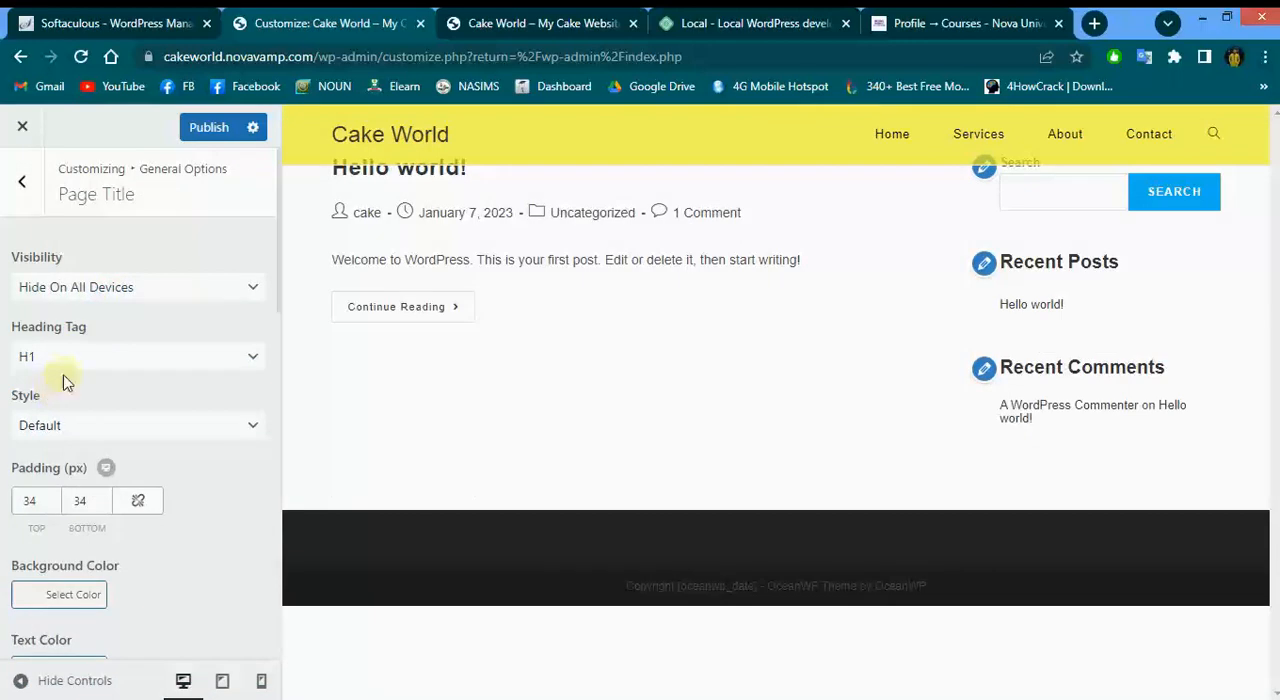
left_click(212, 127)
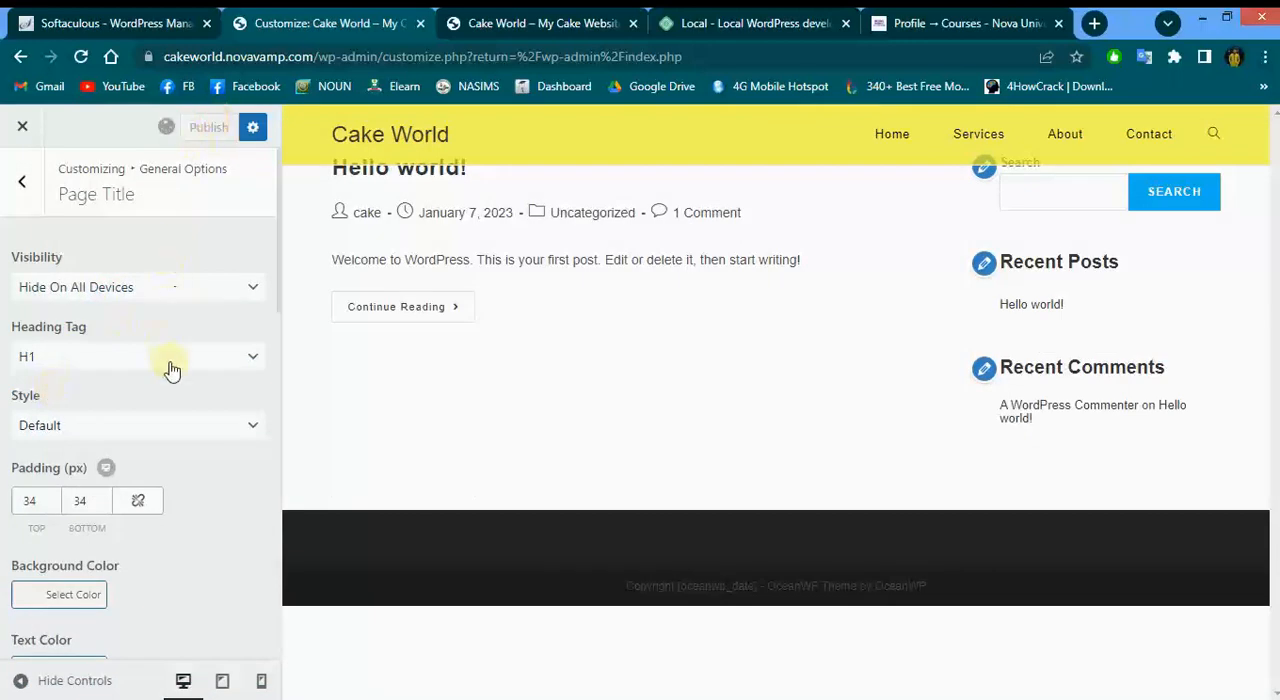
scroll(172, 370, "down", 3)
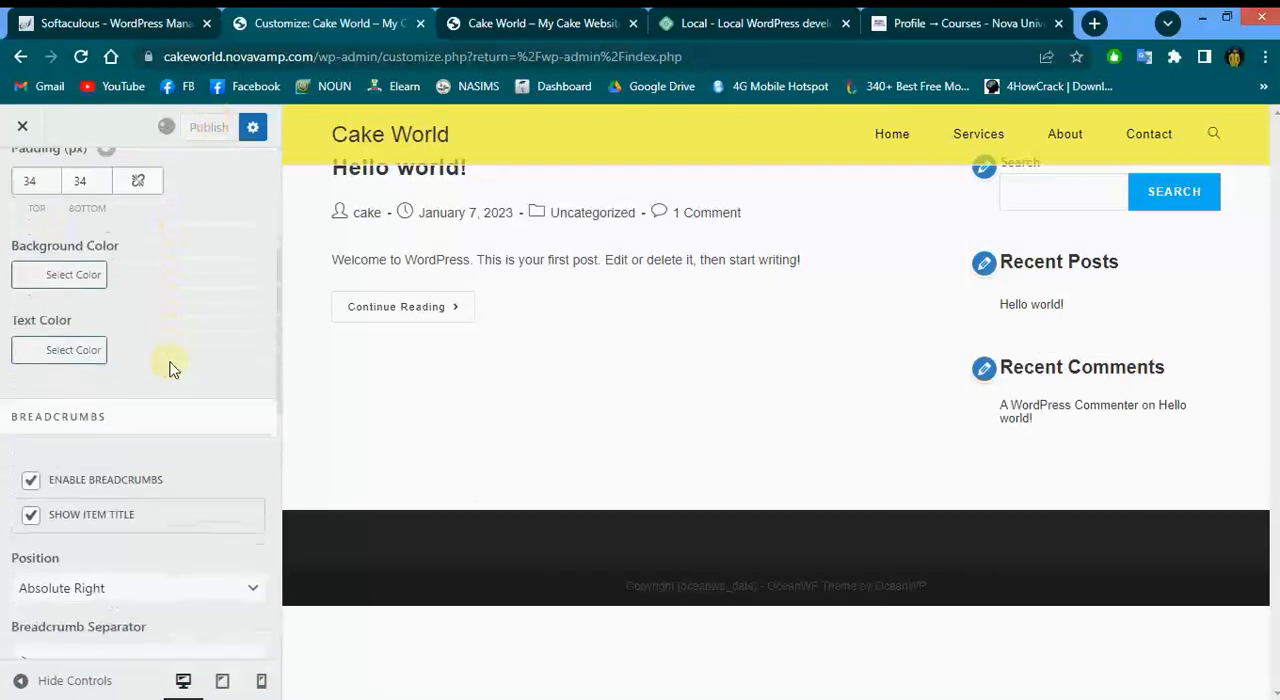
scroll(170, 370, "down", 3)
scroll(170, 370, "up", 6)
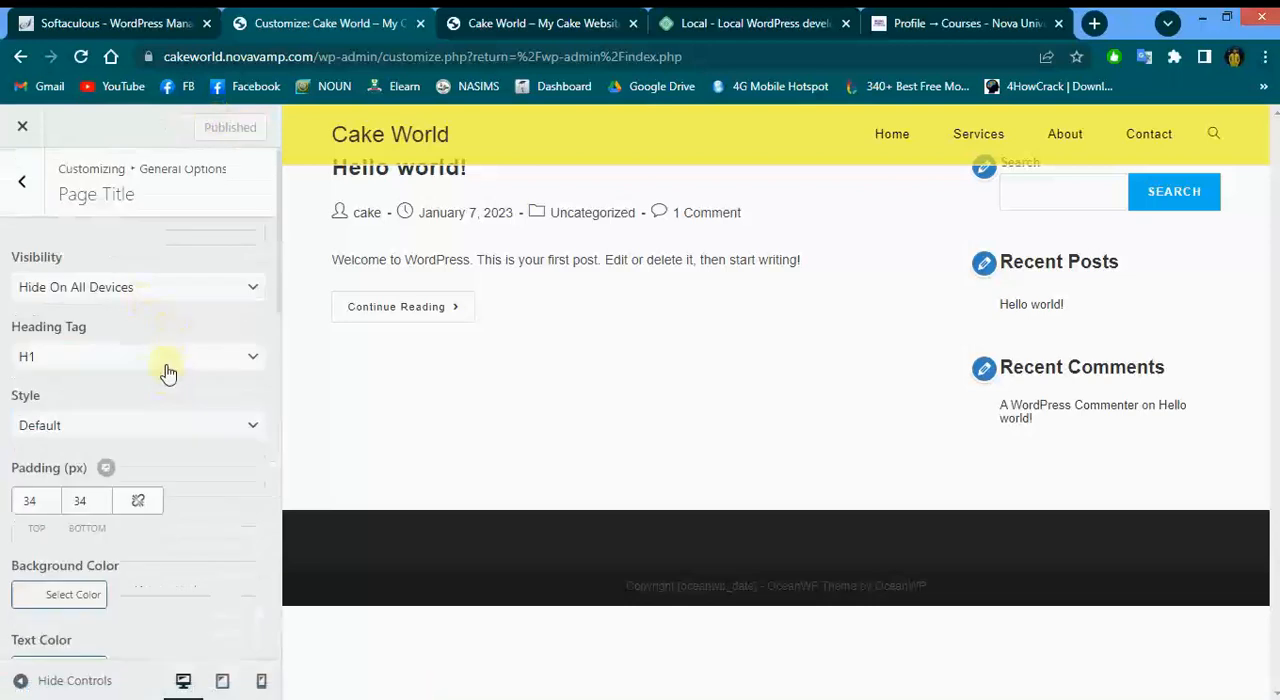
left_click(22, 180)
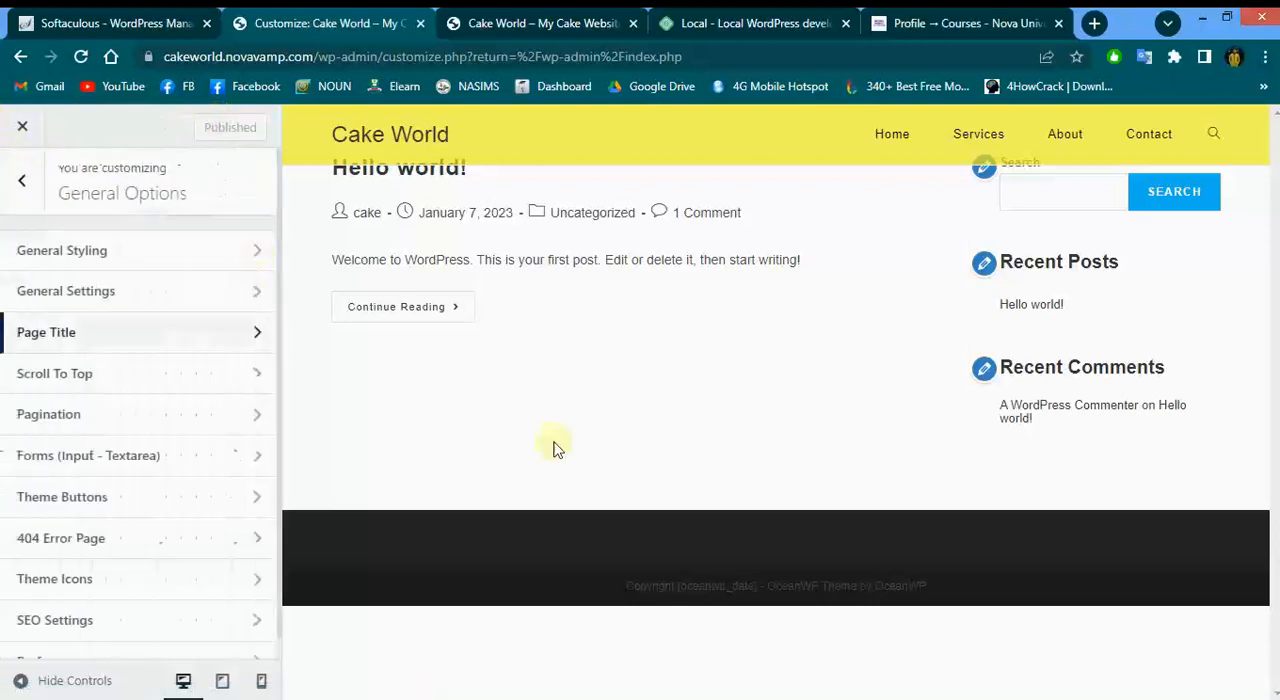
mouse_move(600, 594)
left_mouse_down()
mouse_move(690, 580)
mouse_move(943, 591)
mouse_move(557, 590)
mouse_move(971, 600)
mouse_move(600, 560)
mouse_move(1006, 583)
mouse_move(607, 585)
mouse_move(943, 591)
mouse_move(806, 603)
mouse_move(763, 583)
mouse_move(955, 600)
mouse_move(601, 576)
left_mouse_up()
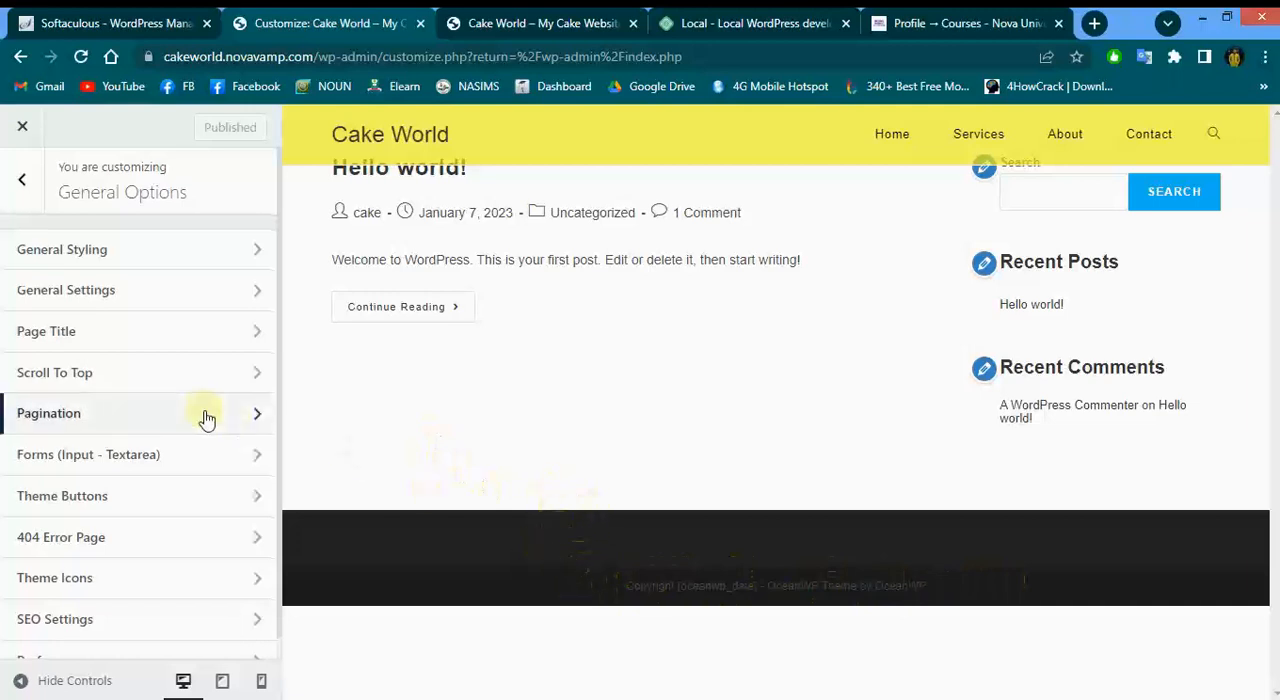
scroll(205, 418, "down", 1)
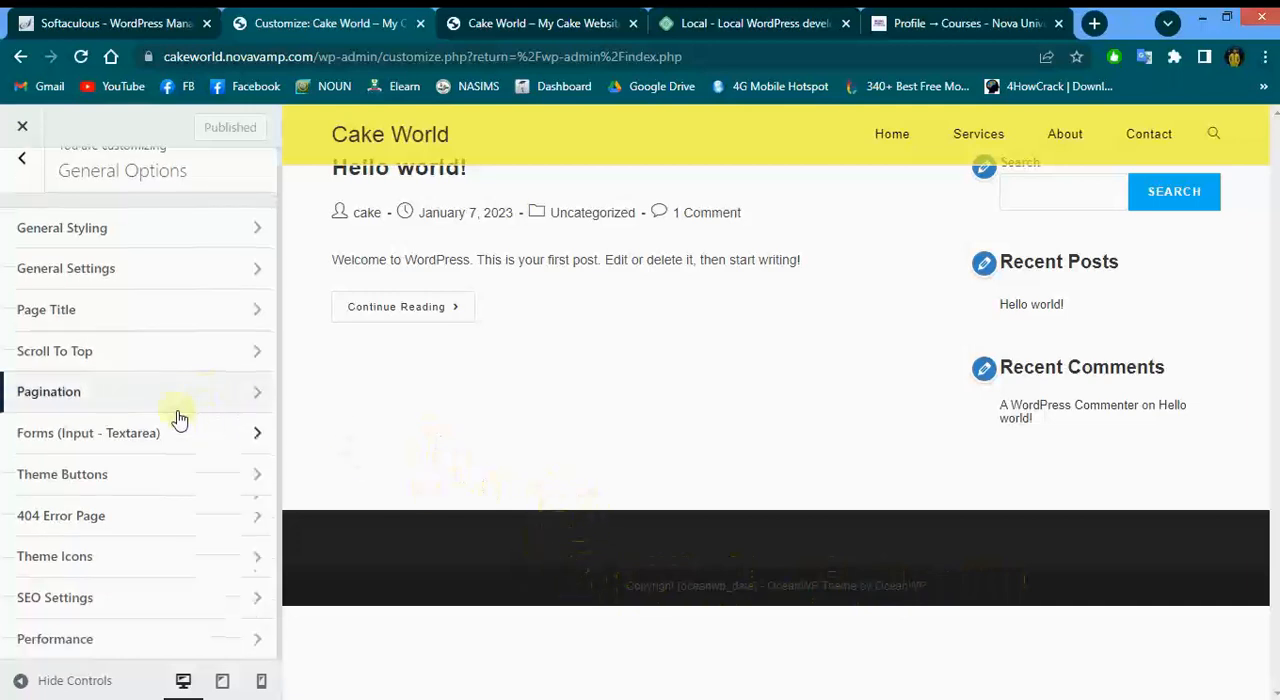
left_click(22, 158)
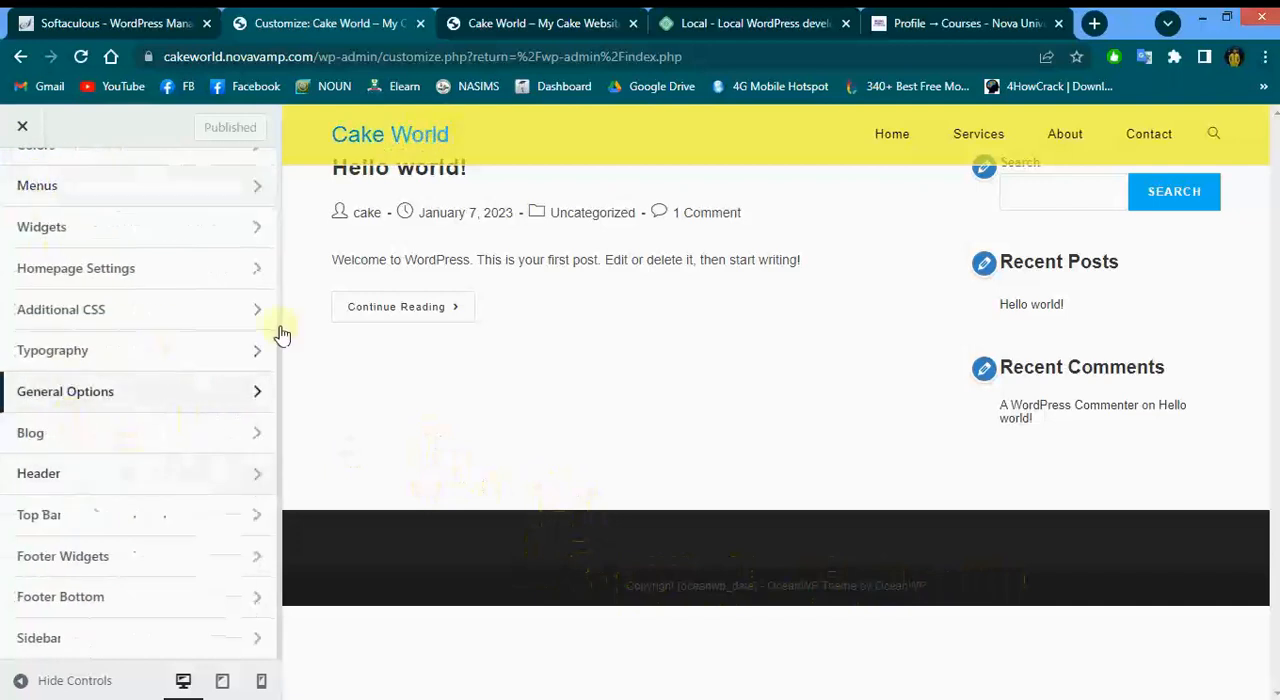
Change the Footer Bottom copyright text to "Copyright [oceanwp_date] - Cake World" and publish it
left_click(72, 599)
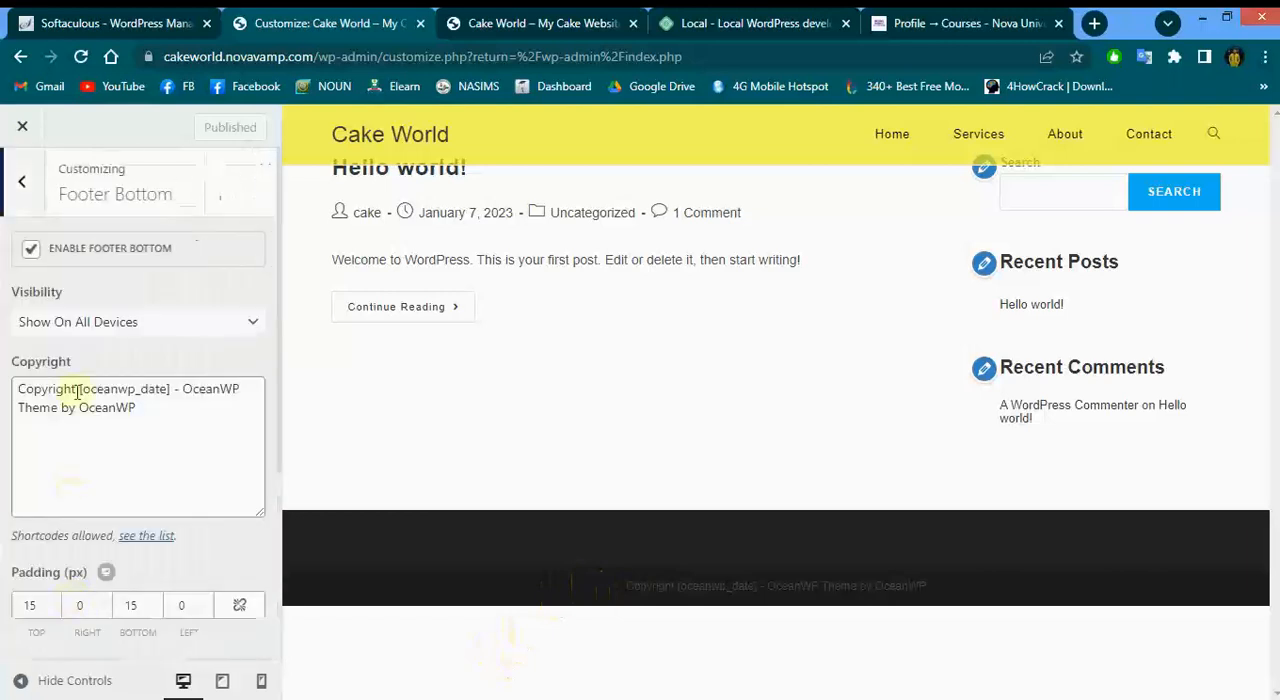
left_click(31, 250)
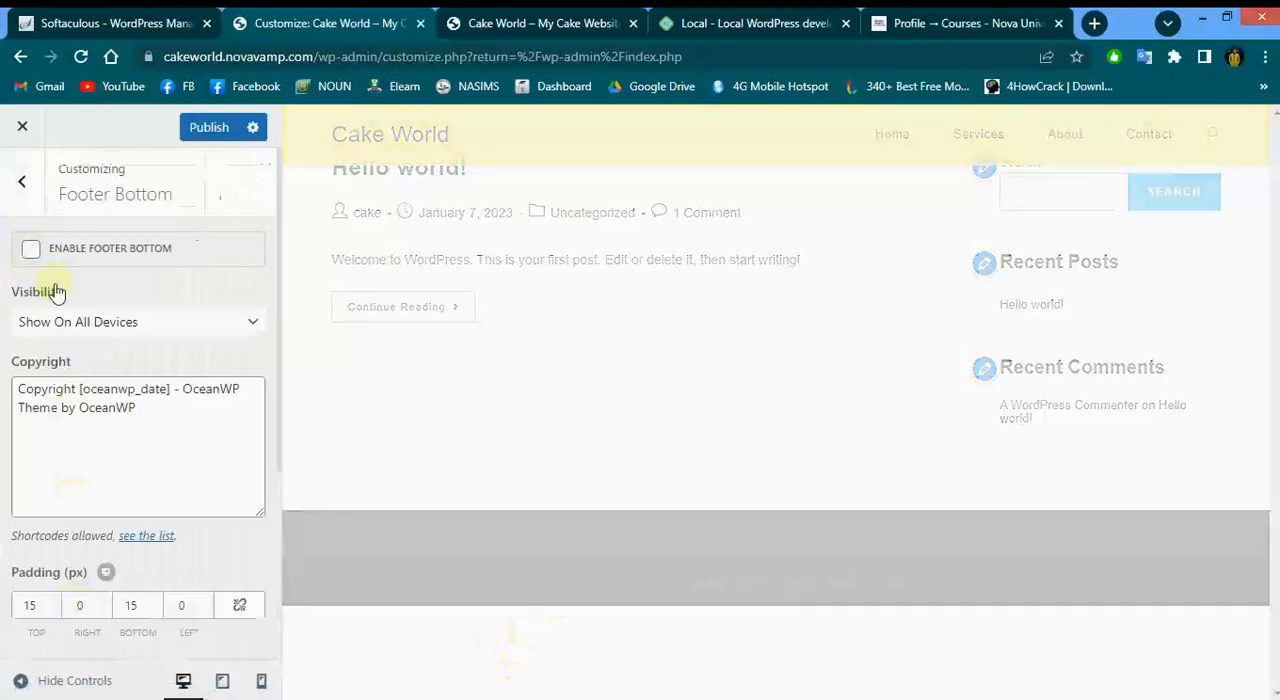
left_click(31, 249)
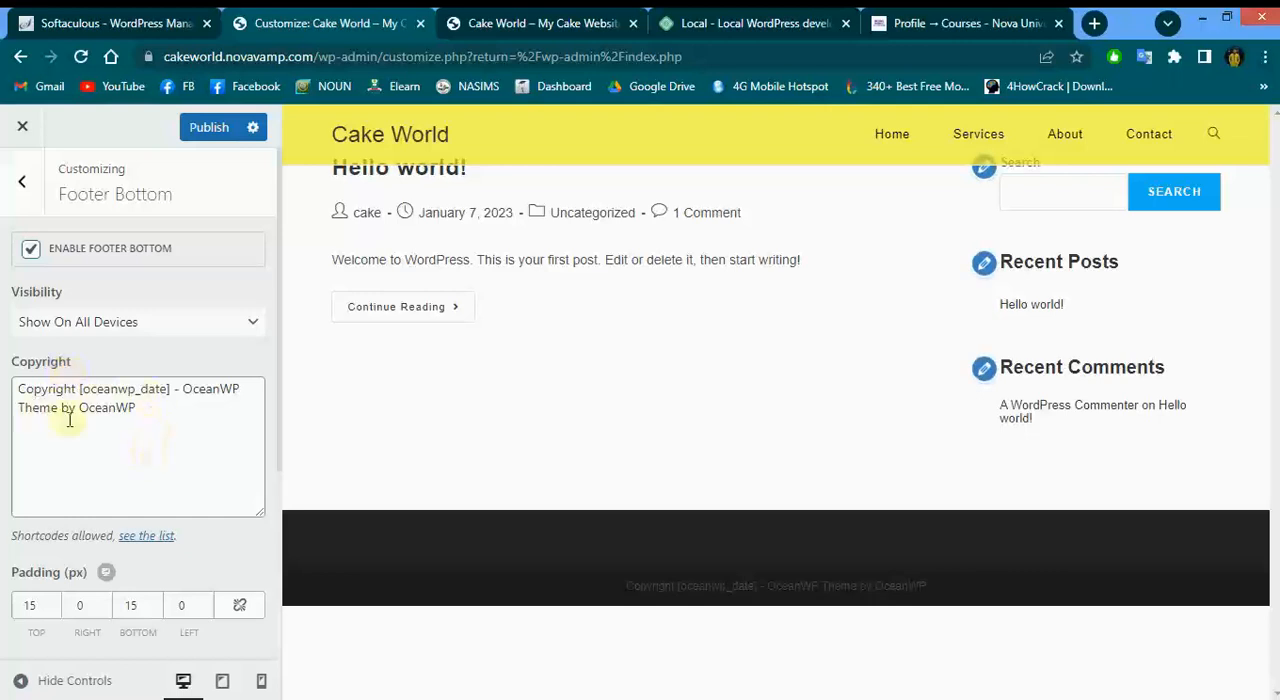
left_click(157, 699)
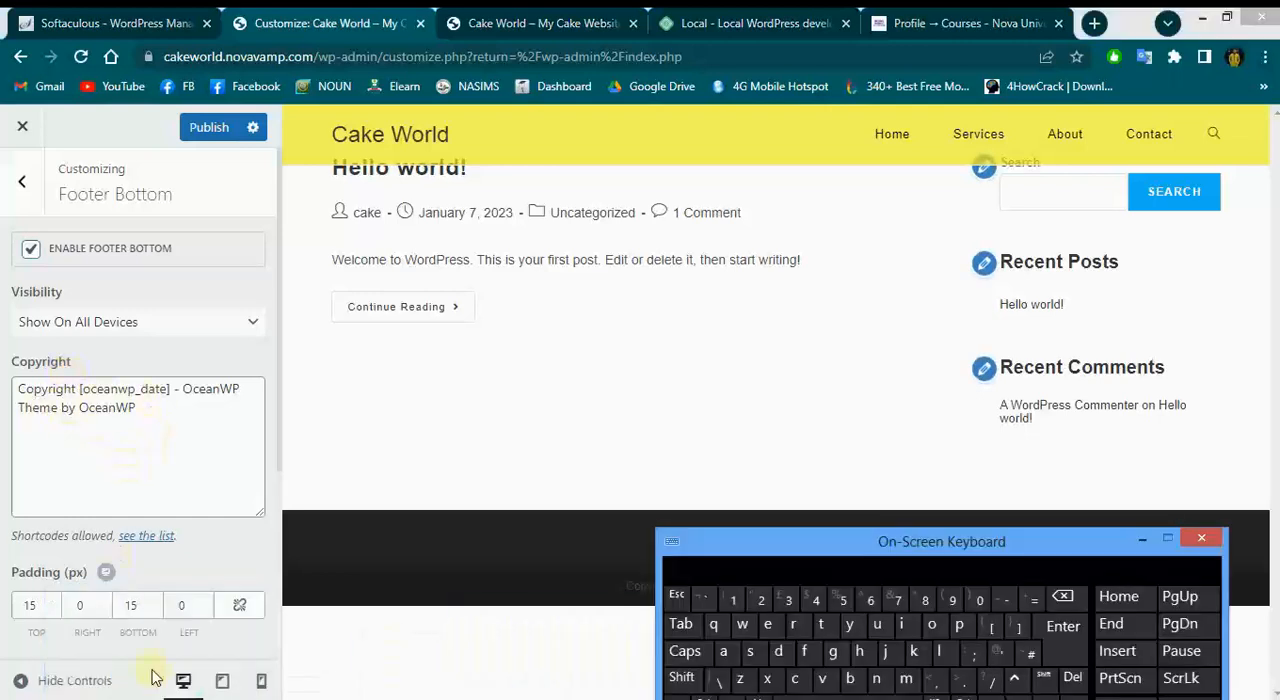
left_click_drag(149, 409, 195, 389)
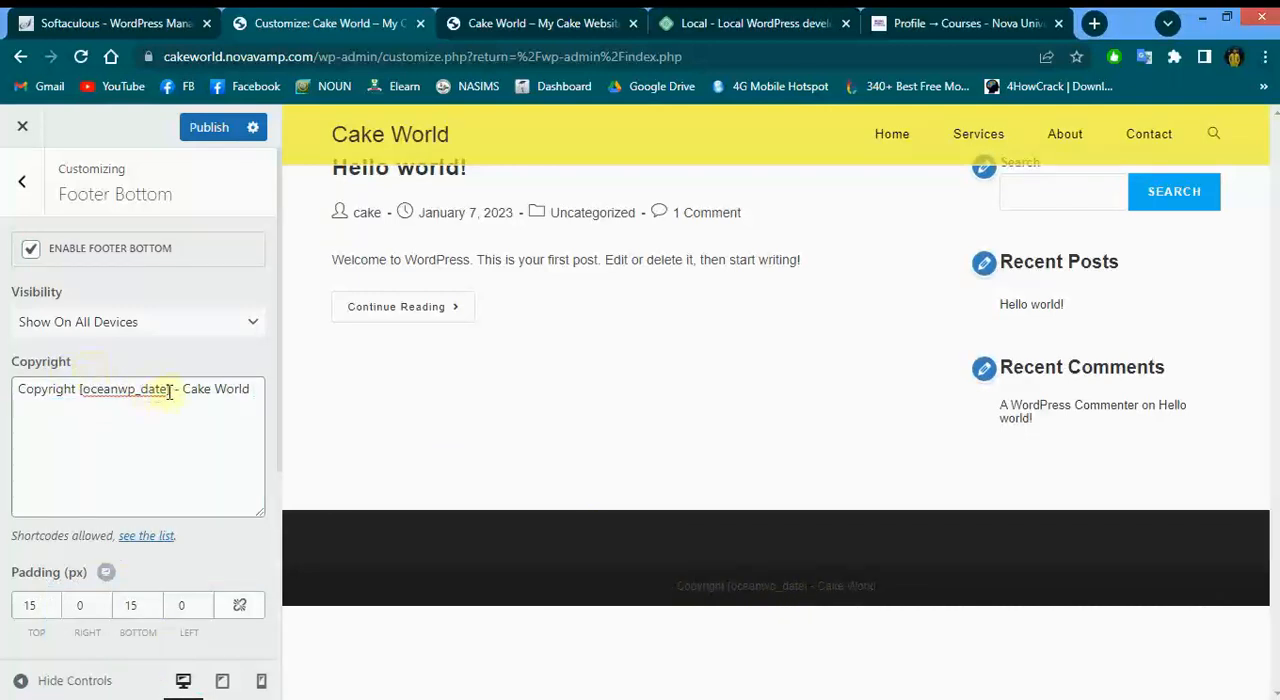
left_click_drag(171, 390, 79, 389)
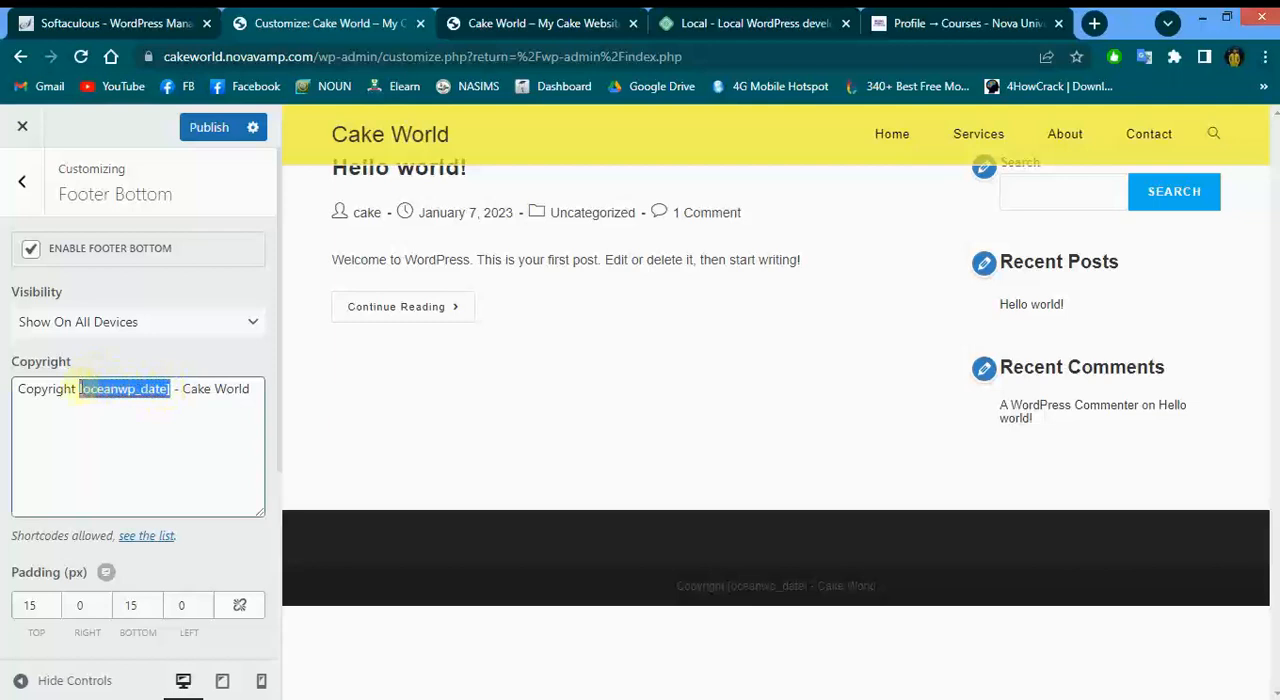
left_click(207, 130)
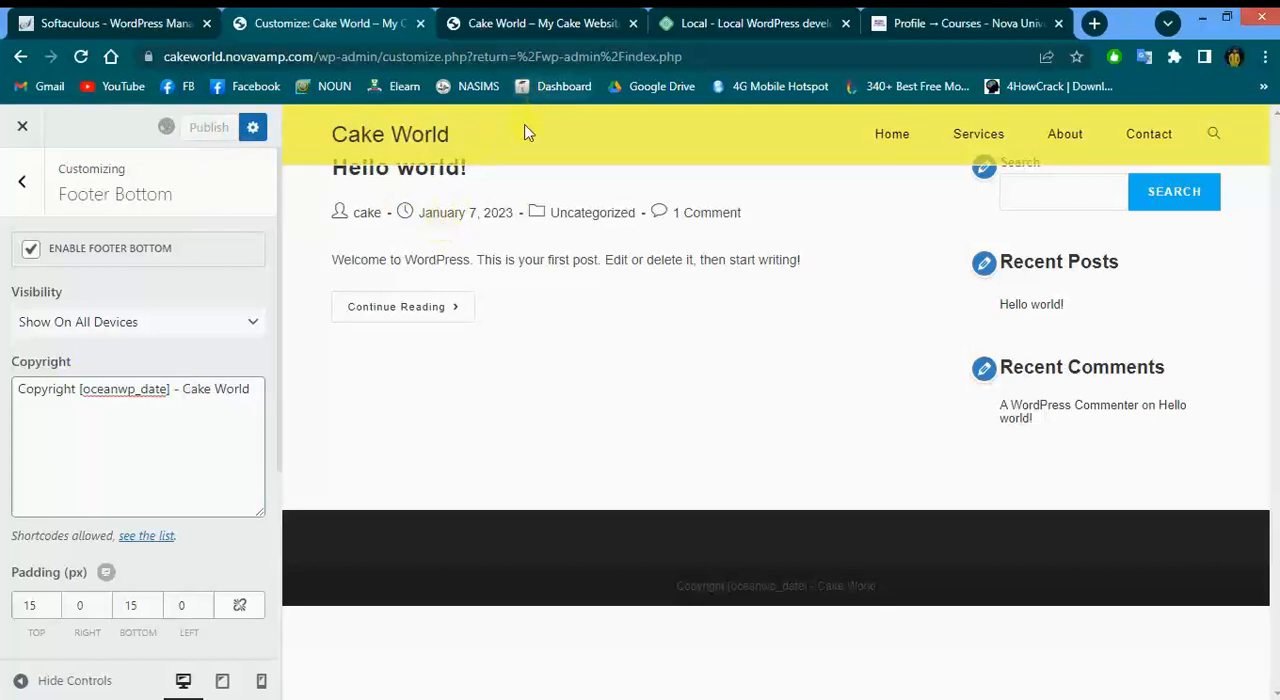
Close the Customizer and return to the dashboard
left_click(21, 190)
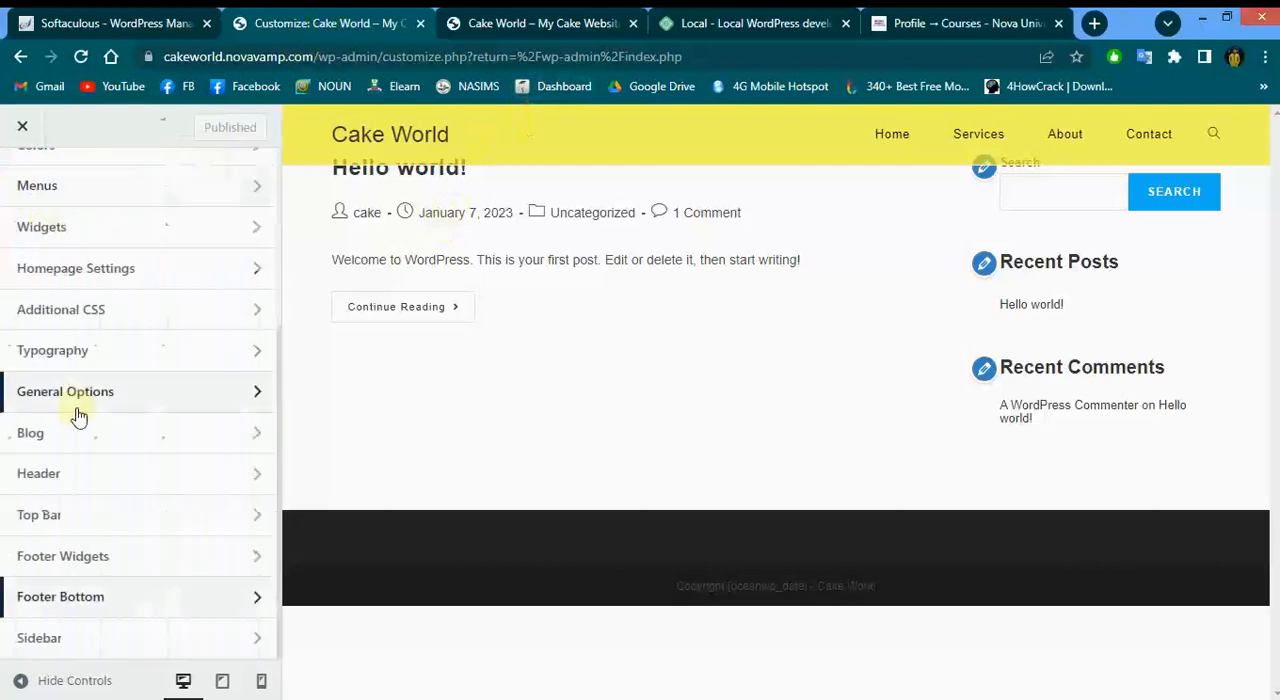
scroll(79, 417, "up", 3)
scroll(79, 417, "down", 3)
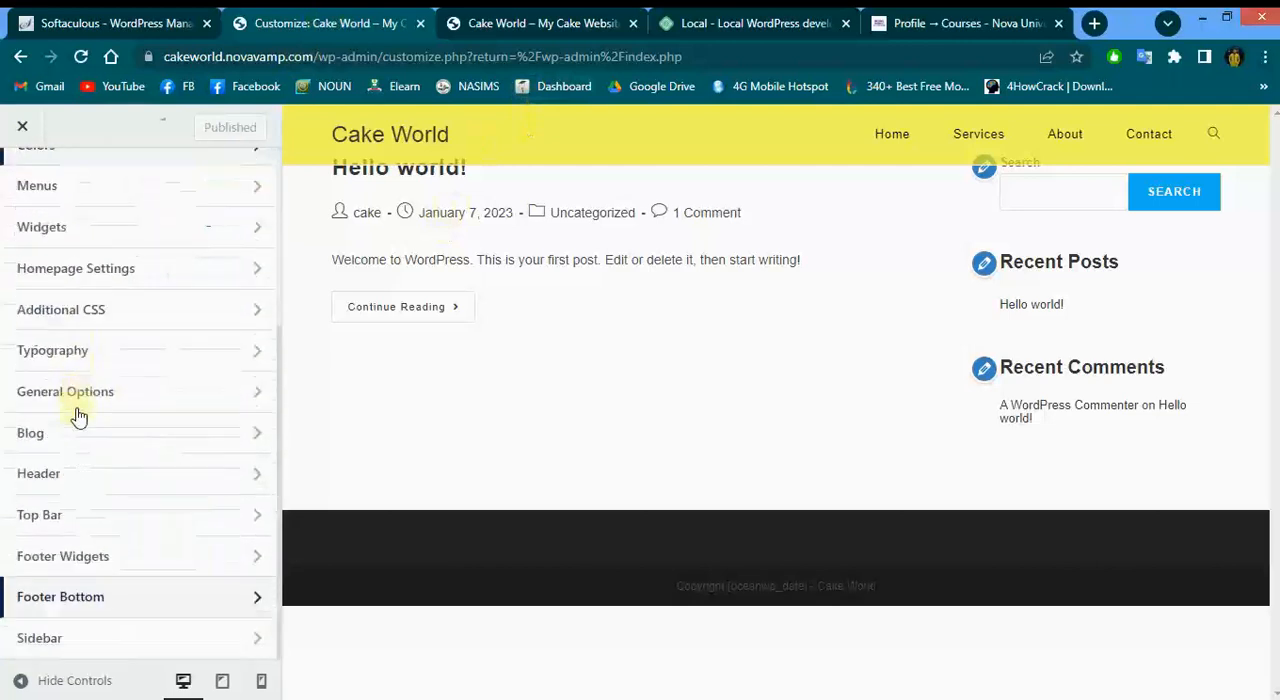
left_click(22, 128)
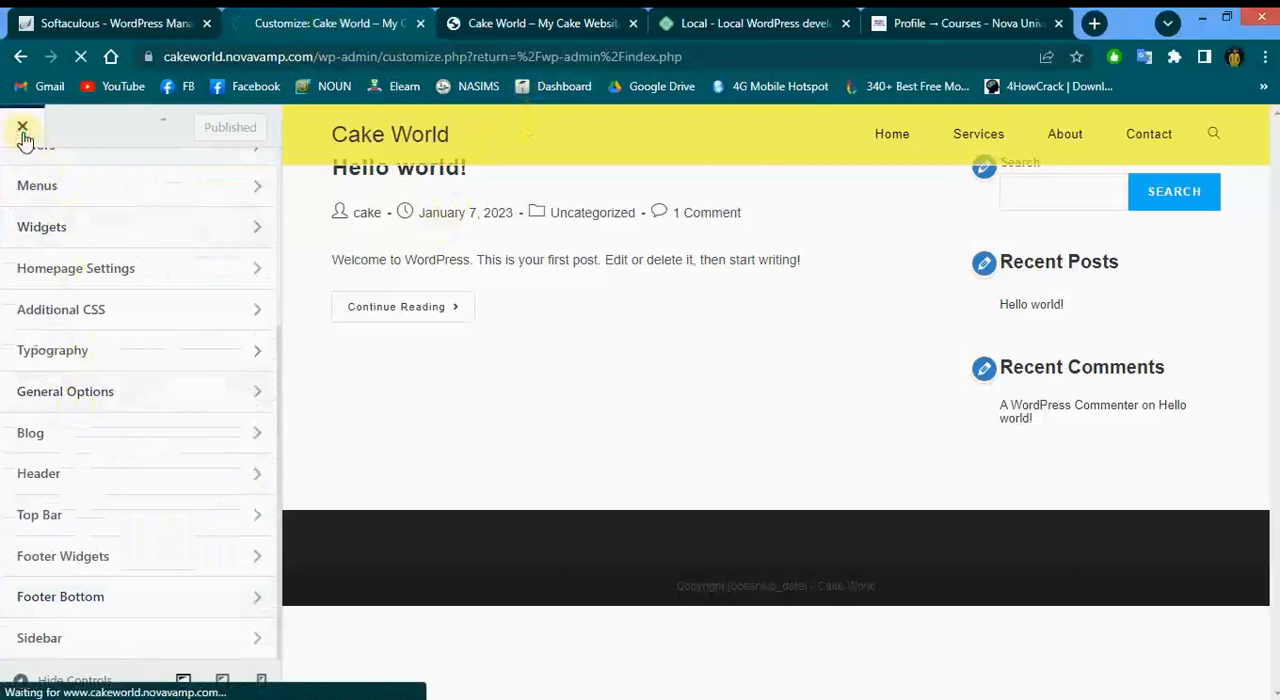